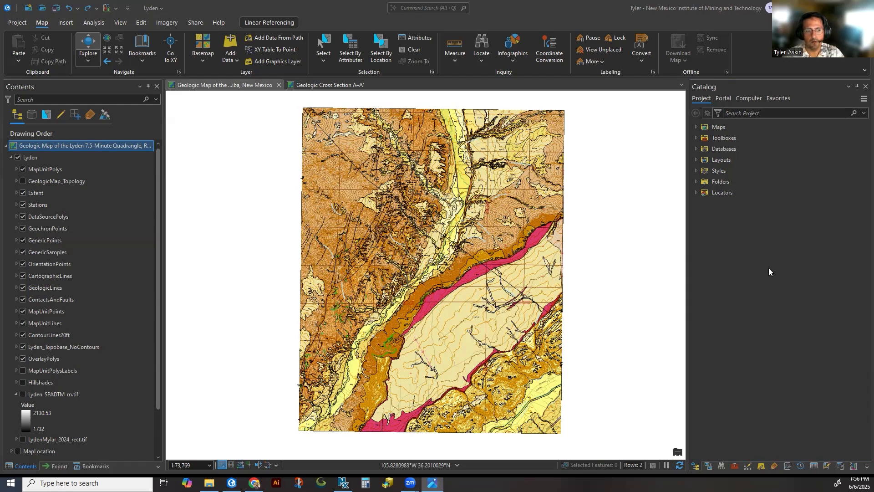
Expand the project's toolboxes and check the options for adding a toolbox without adding one.
{"action": "double_click", "coordinate": [706, 138]}
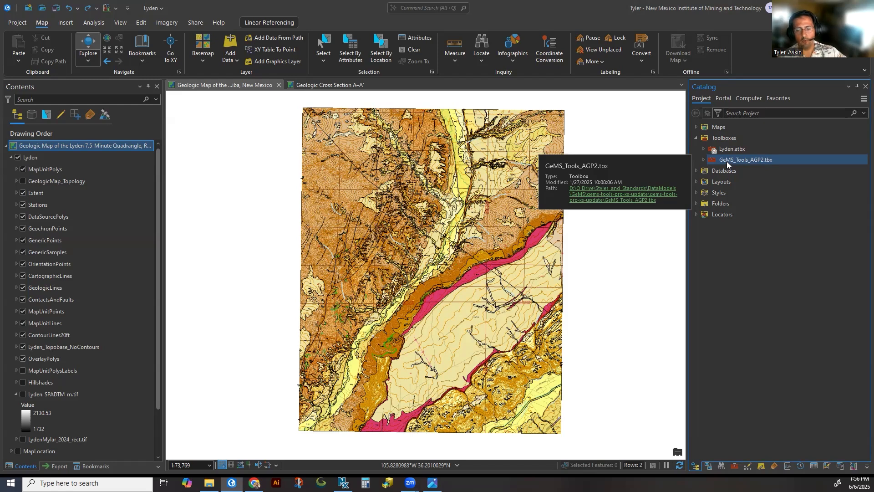
{"action": "right_click", "coordinate": [727, 137]}
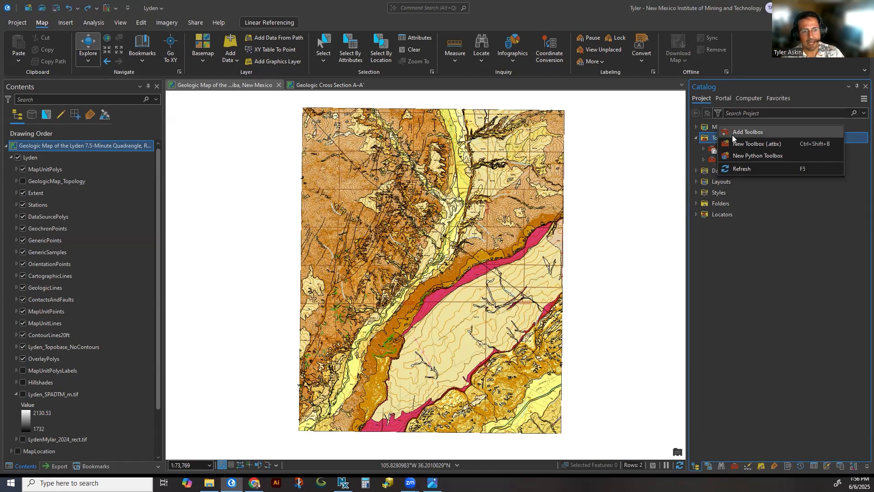
{"action": "left_click", "coordinate": [747, 317]}
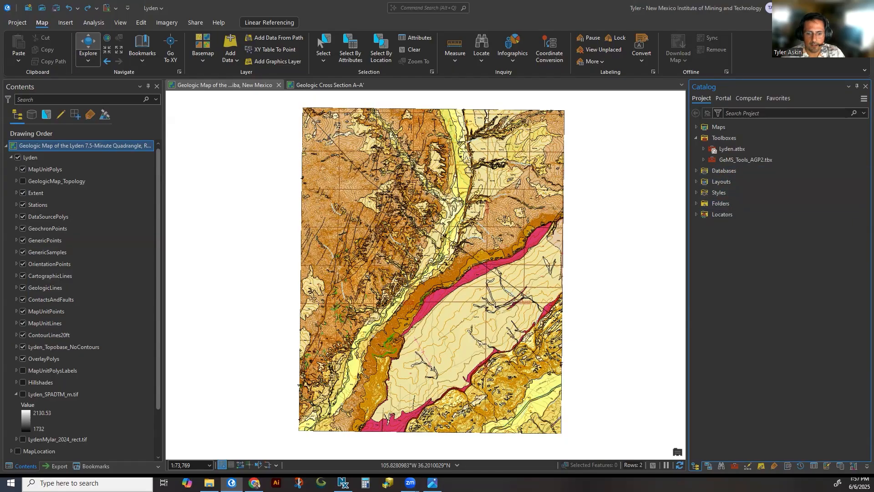
Check the current and scratch workspaces in the geoprocessing environment settings, leaving the settings as they are.
{"action": "left_click", "coordinate": [92, 25]}
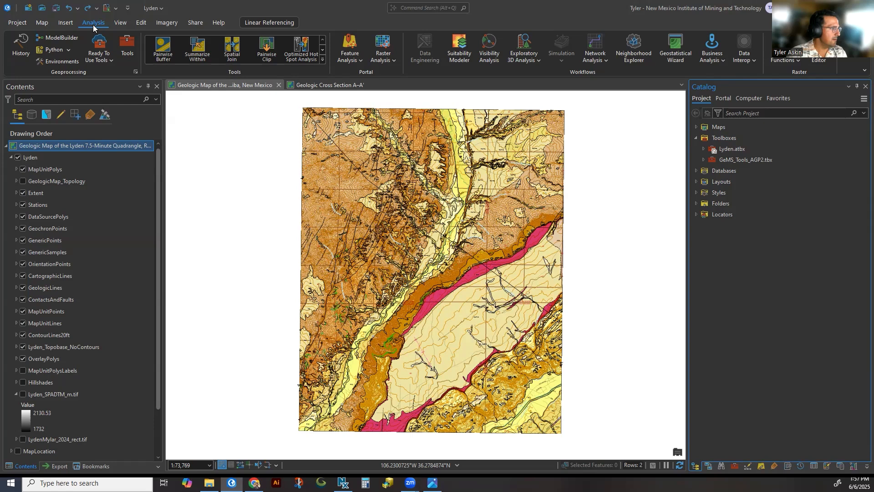
{"action": "left_click", "coordinate": [78, 61]}
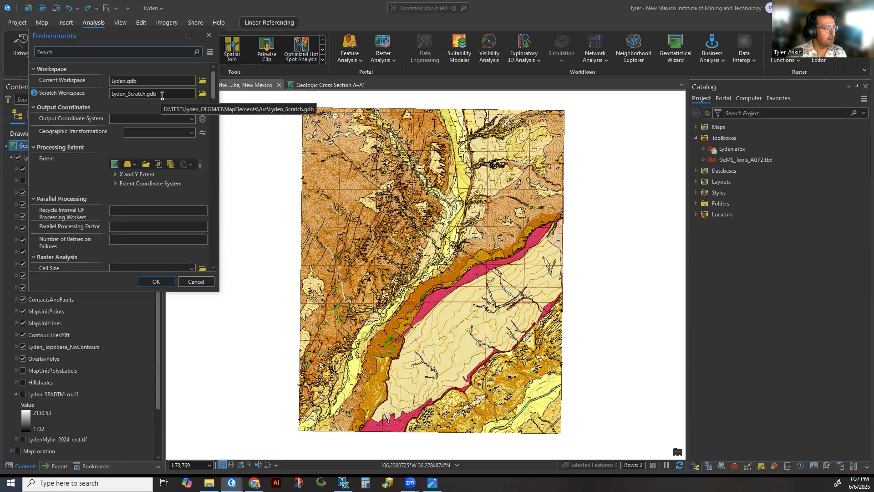
{"action": "left_click", "coordinate": [210, 36]}
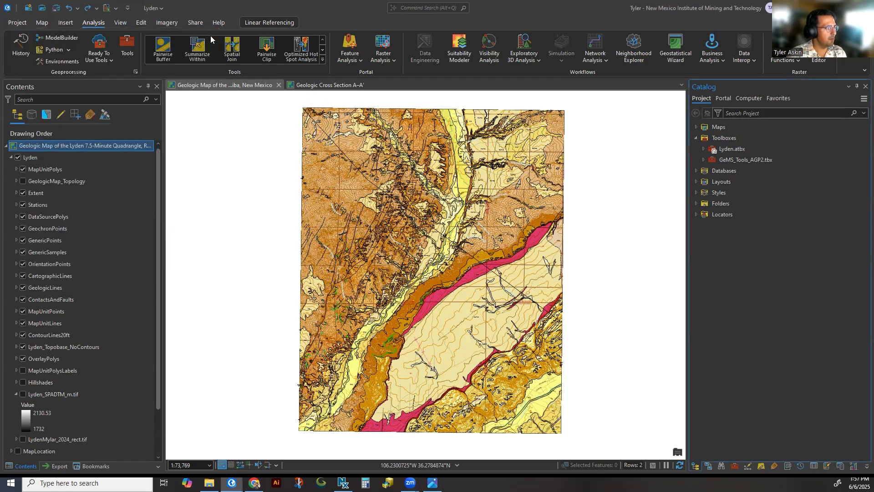
Inspect the project's styles and the contents of the Lyden_OFGM83 folder connection.
{"action": "left_click", "coordinate": [696, 192]}
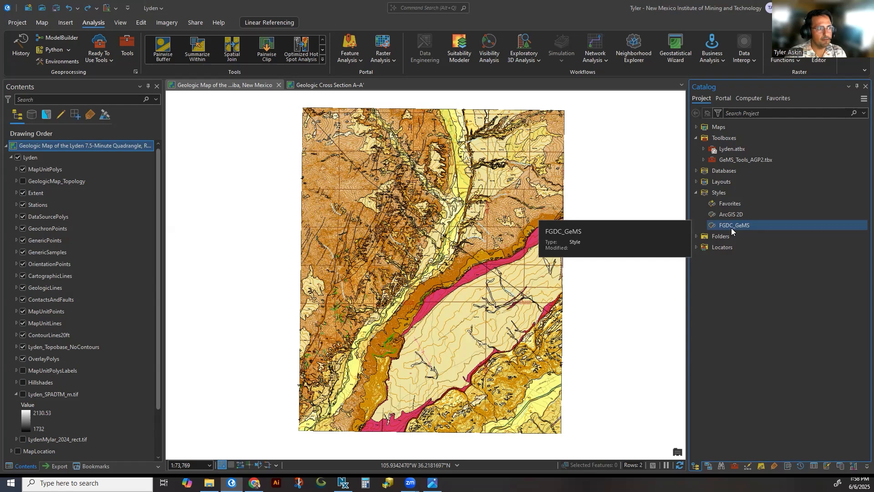
{"action": "left_click", "coordinate": [696, 193]}
{"action": "left_click", "coordinate": [697, 204]}
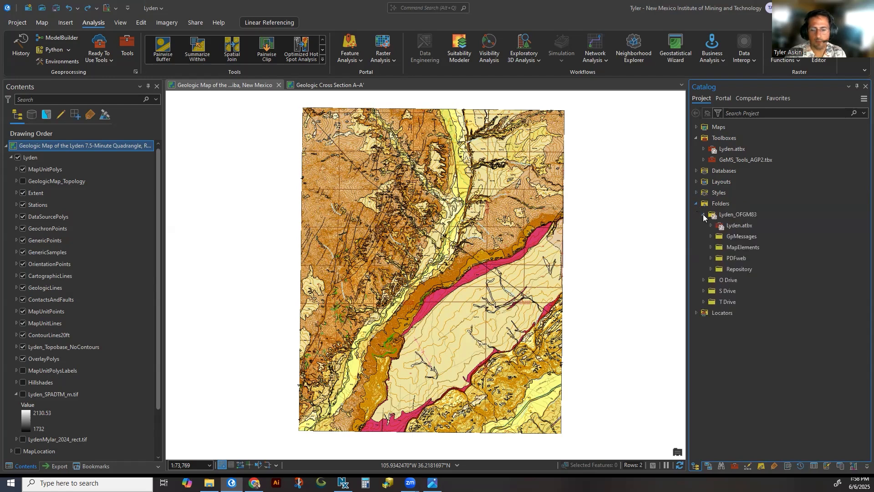
{"action": "left_click", "coordinate": [703, 215]}
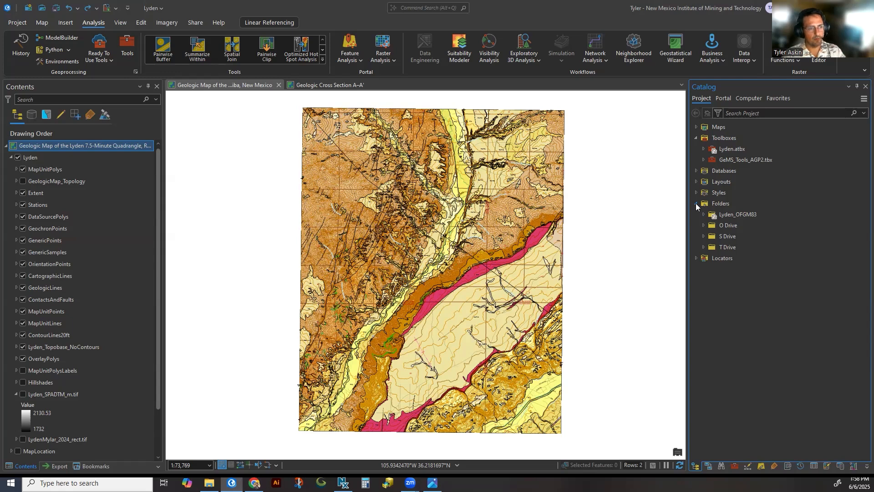
{"action": "left_click", "coordinate": [714, 216]}
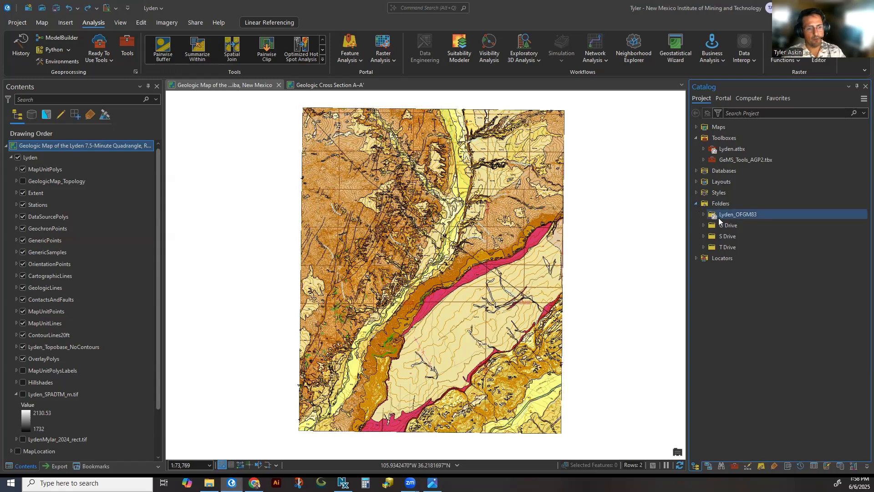
Inspect the project's databases, checking Lyden.gdb, and collapse the database and folder lists.
{"action": "left_click", "coordinate": [696, 171]}
{"action": "left_click", "coordinate": [716, 182]}
{"action": "mouse_move", "coordinate": [715, 186]}
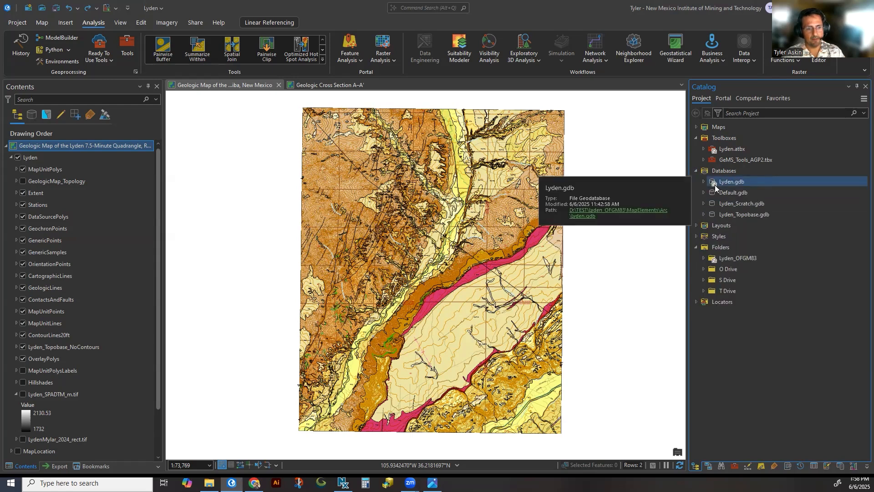
{"action": "left_click", "coordinate": [695, 171]}
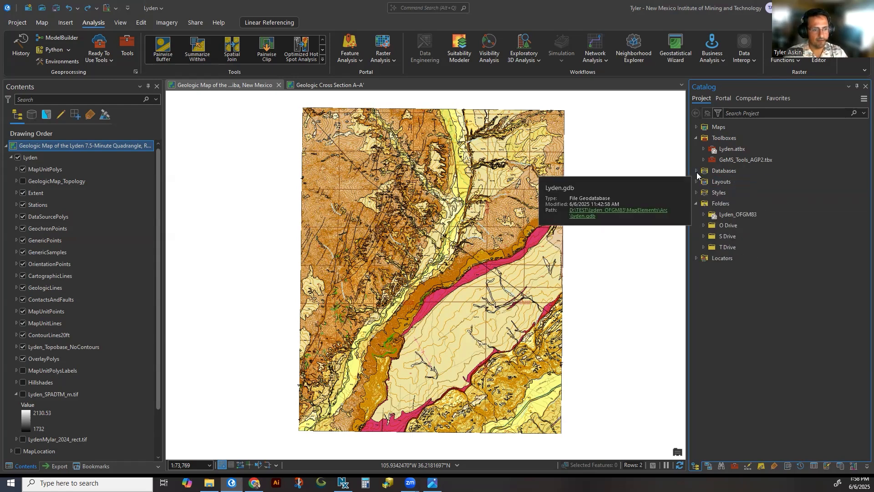
{"action": "left_click", "coordinate": [697, 204]}
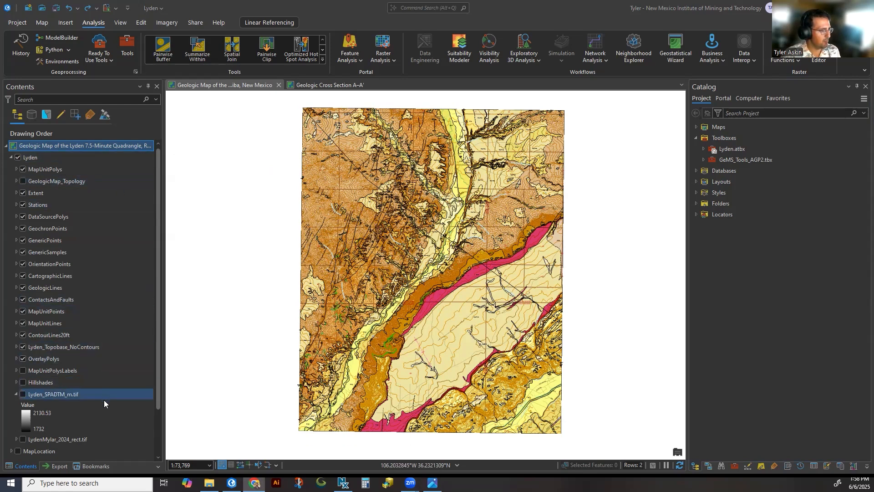
{"action": "left_click", "coordinate": [734, 466]}
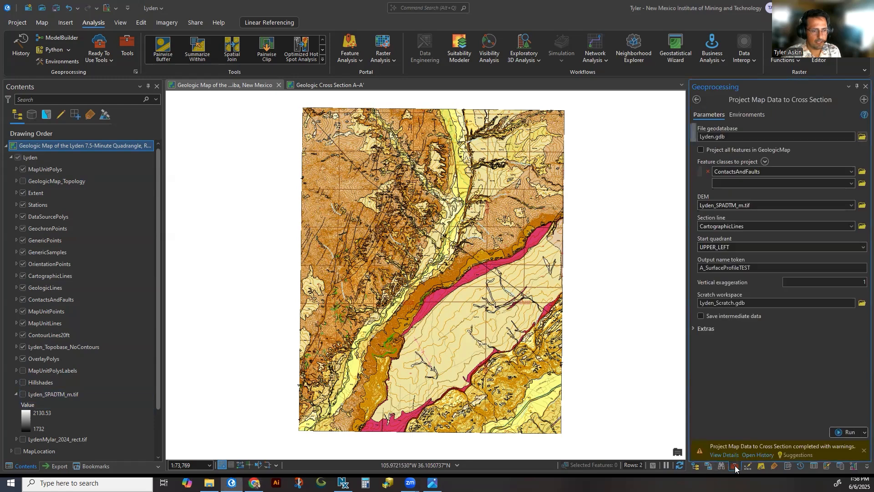
{"action": "left_click", "coordinate": [864, 450]}
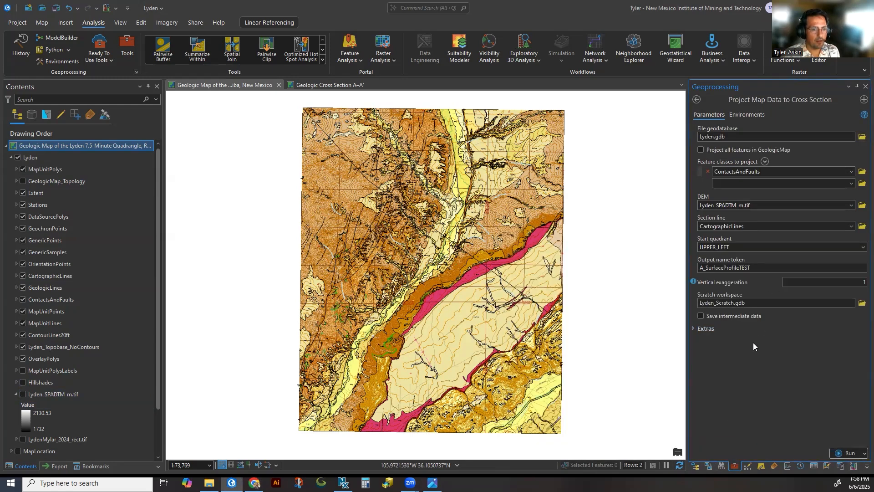
{"action": "left_click", "coordinate": [707, 171]}
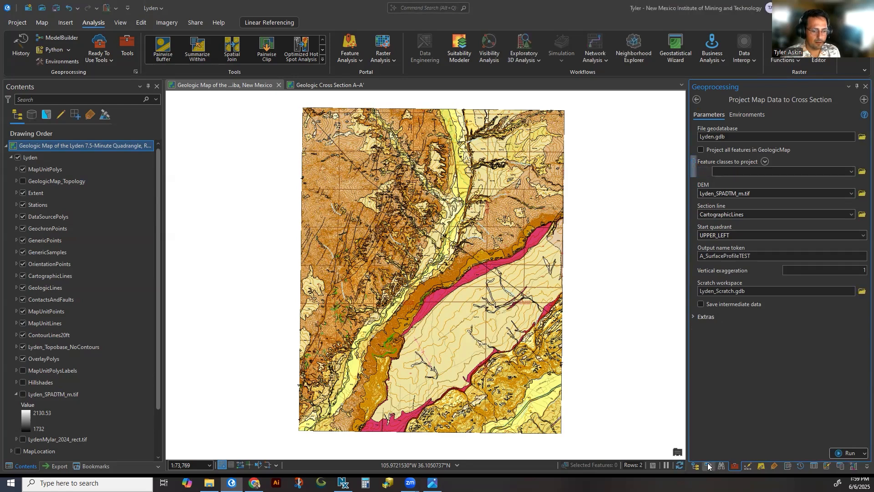
{"action": "left_click", "coordinate": [696, 100]}
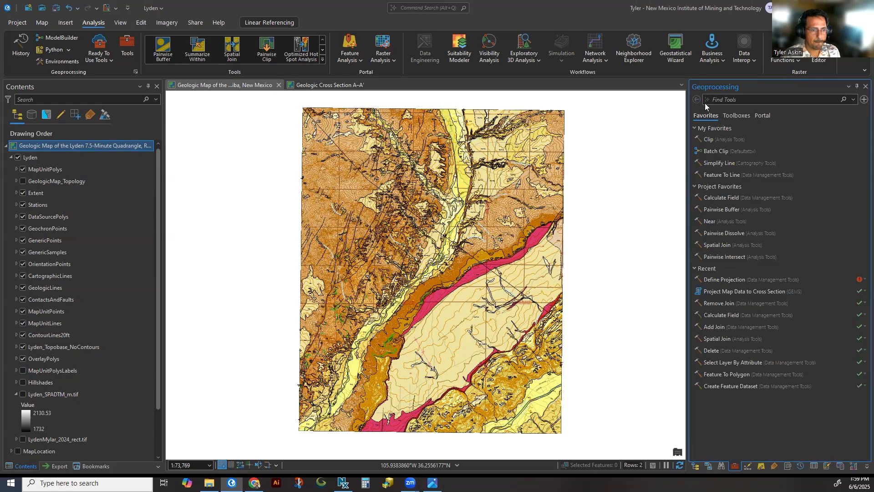
Show the geoprocessing toolboxes and look over the tools inside GeMS_Tools_AGP2.tbx in the project catalog.
{"action": "left_click", "coordinate": [730, 115]}
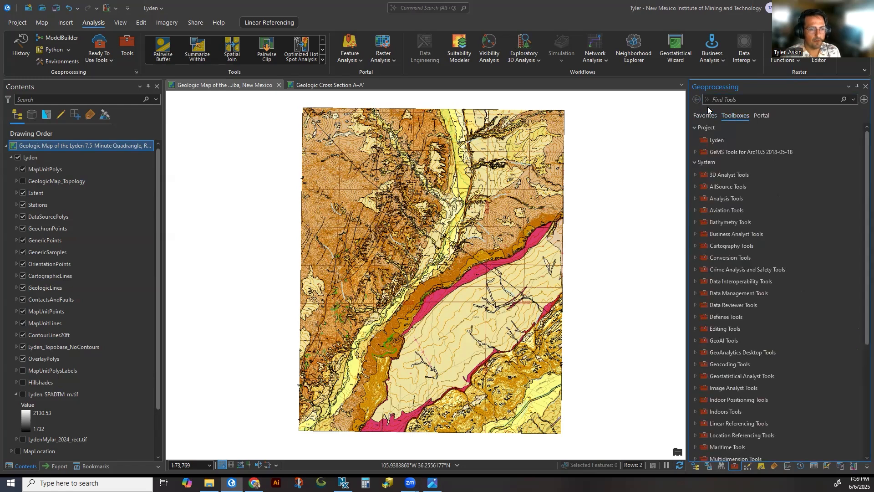
{"action": "left_click", "coordinate": [696, 466]}
{"action": "left_click", "coordinate": [703, 159]}
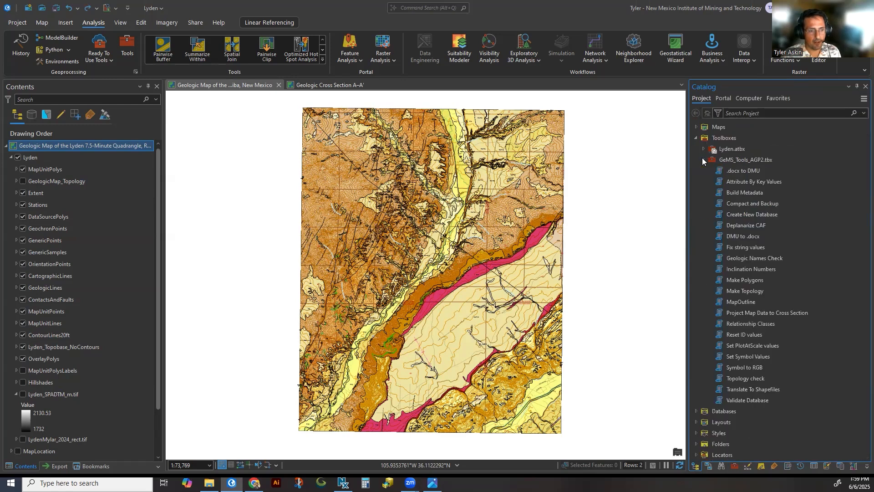
{"action": "left_click", "coordinate": [703, 159]}
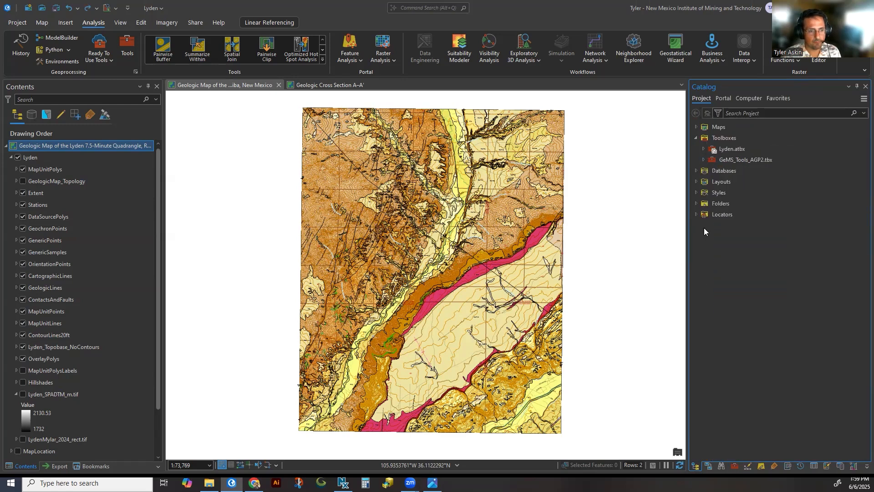
Open the Project Map Data to Cross Section tool from the project's GeMS geoprocessing toolbox.
{"action": "left_click", "coordinate": [735, 465]}
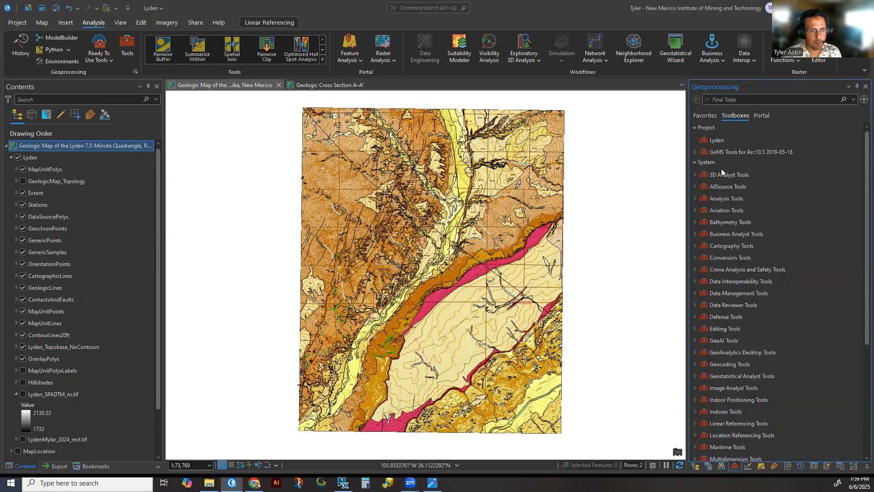
{"action": "left_click", "coordinate": [695, 152]}
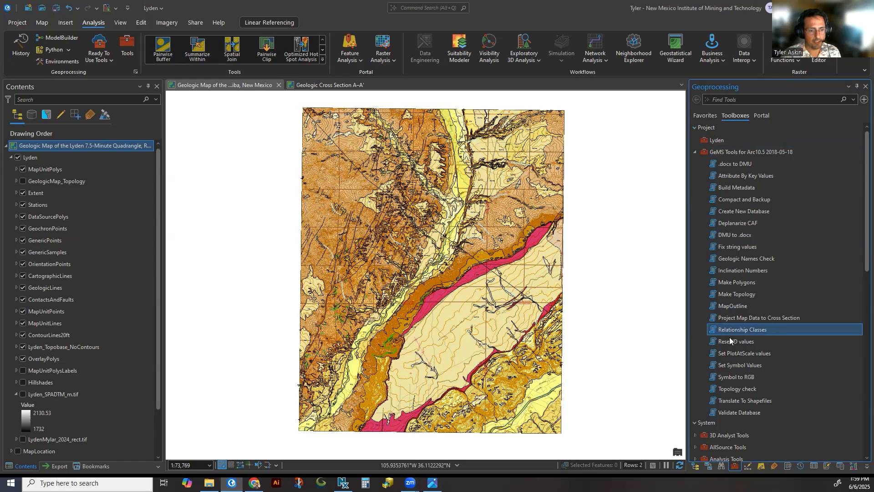
{"action": "left_click", "coordinate": [729, 321]}
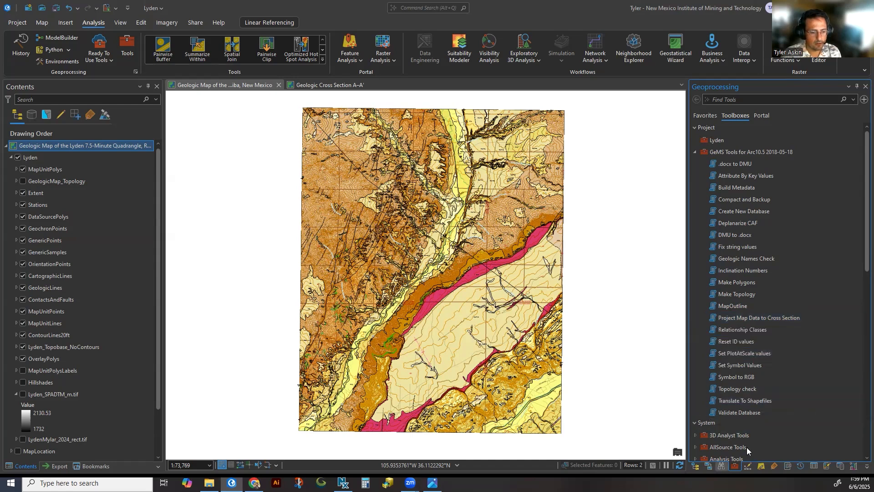
{"action": "left_click", "coordinate": [749, 317]}
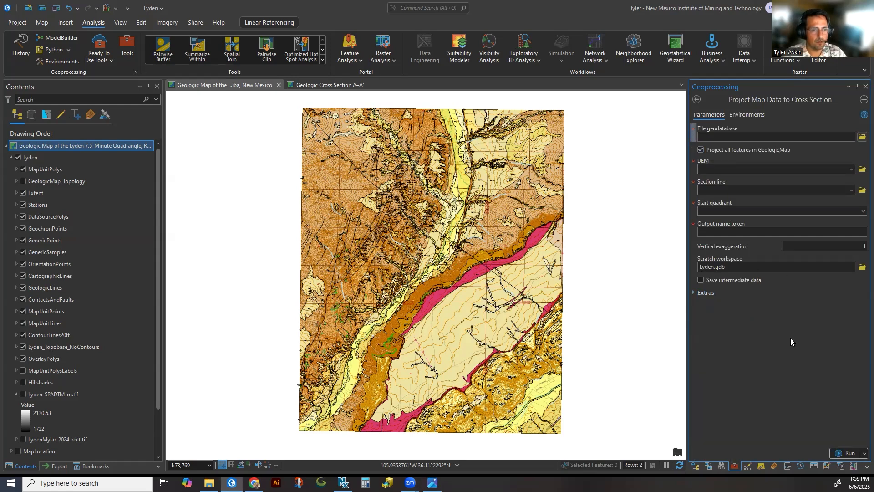
Set the tool's file geodatabase to Lyden.gdb and turn off projecting all features in GeologicMap.
{"action": "left_click", "coordinate": [860, 137]}
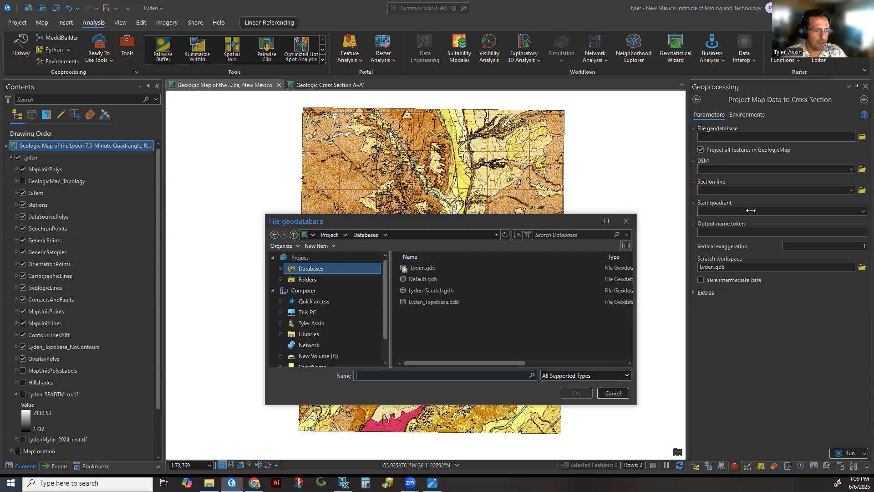
{"action": "left_click", "coordinate": [466, 267]}
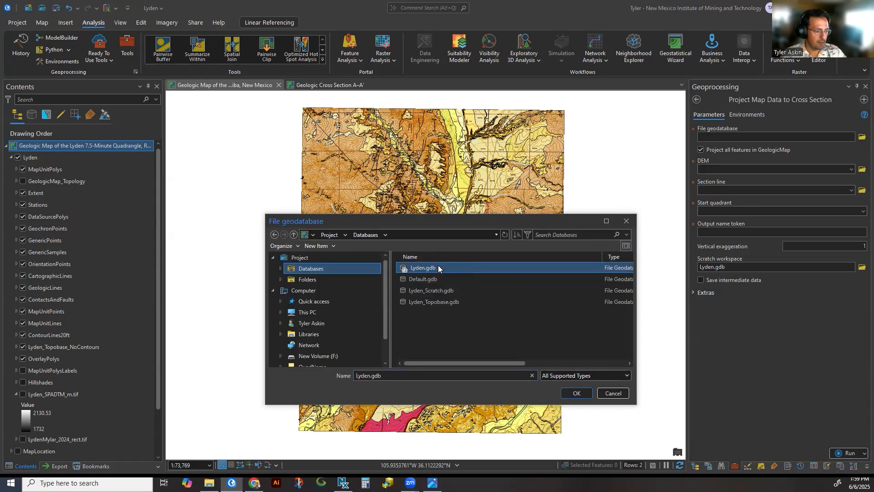
{"action": "left_click", "coordinate": [586, 396]}
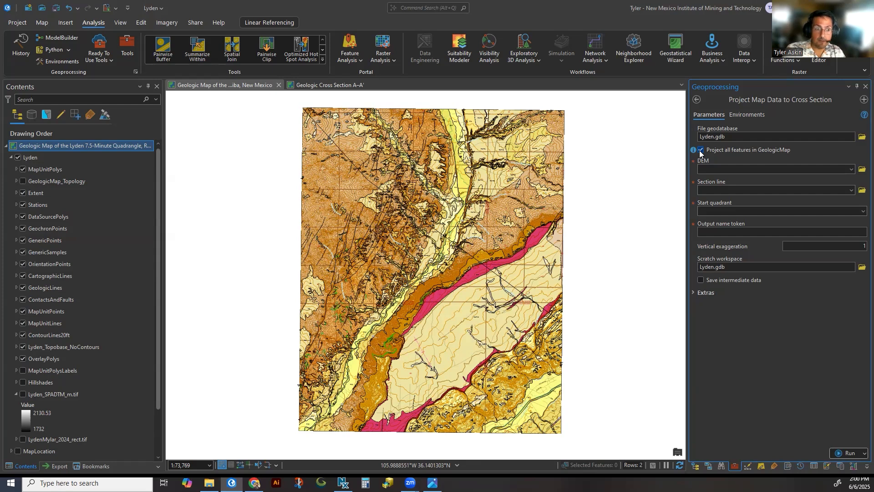
{"action": "left_click", "coordinate": [700, 150]}
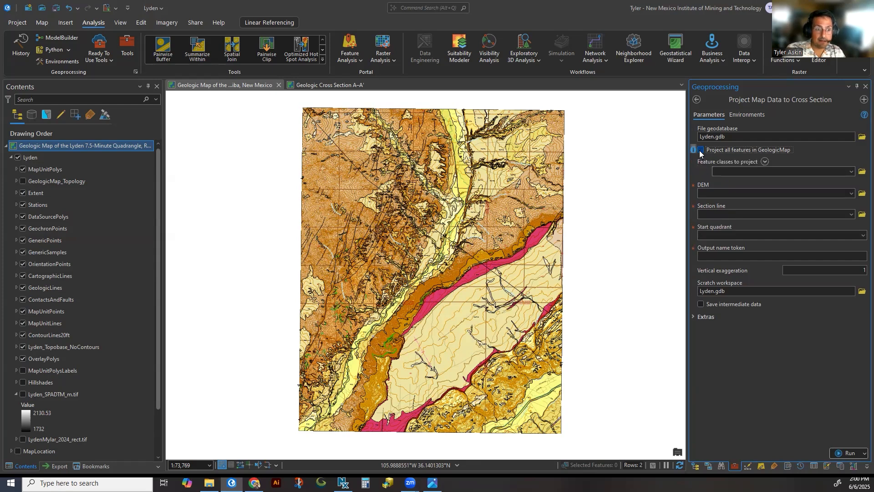
Add ContactsAndFaults, GeologicLines, MapUnitLines and MapUnitPolys as the feature classes to project.
{"action": "left_click", "coordinate": [851, 172]}
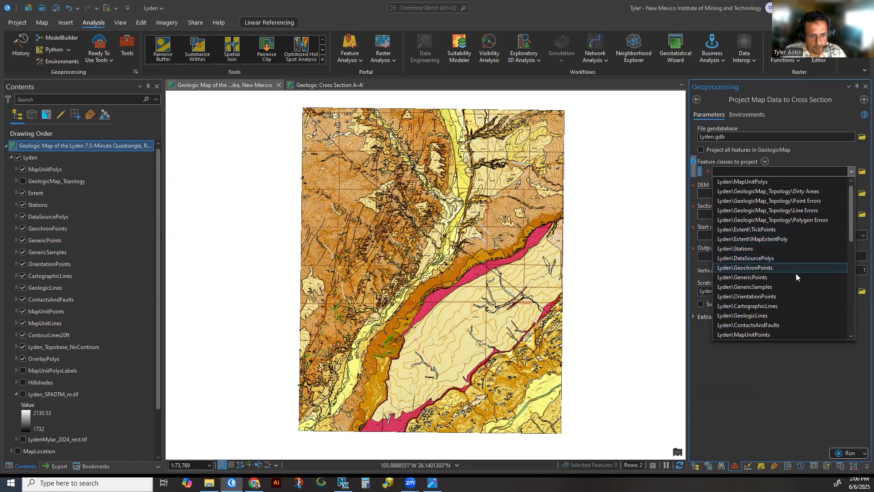
{"action": "left_click", "coordinate": [782, 324]}
{"action": "left_click", "coordinate": [851, 183]}
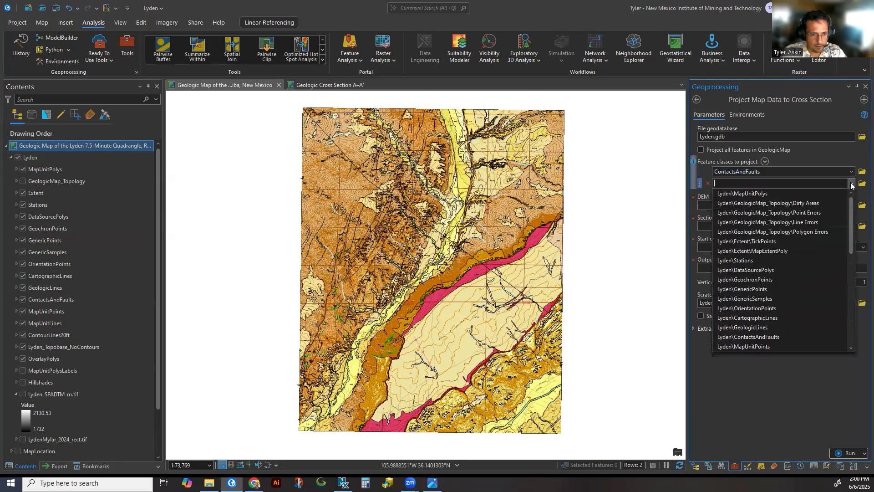
{"action": "left_click", "coordinate": [806, 326]}
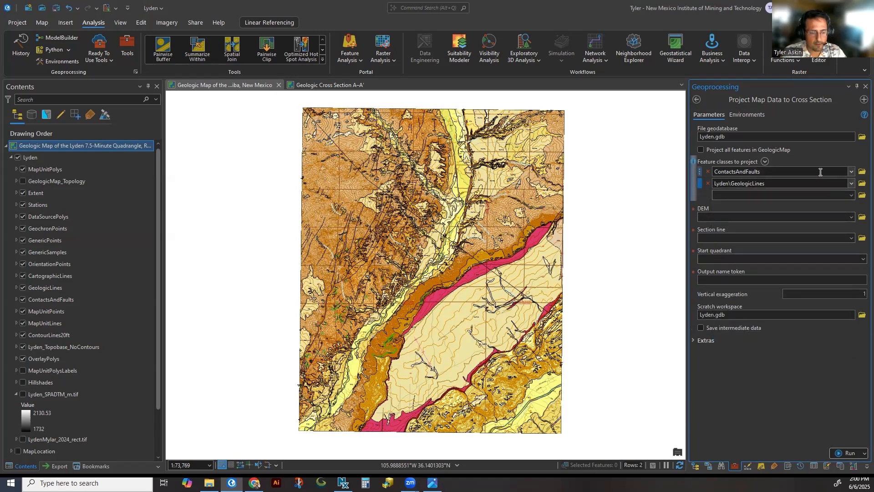
{"action": "left_click", "coordinate": [851, 195]}
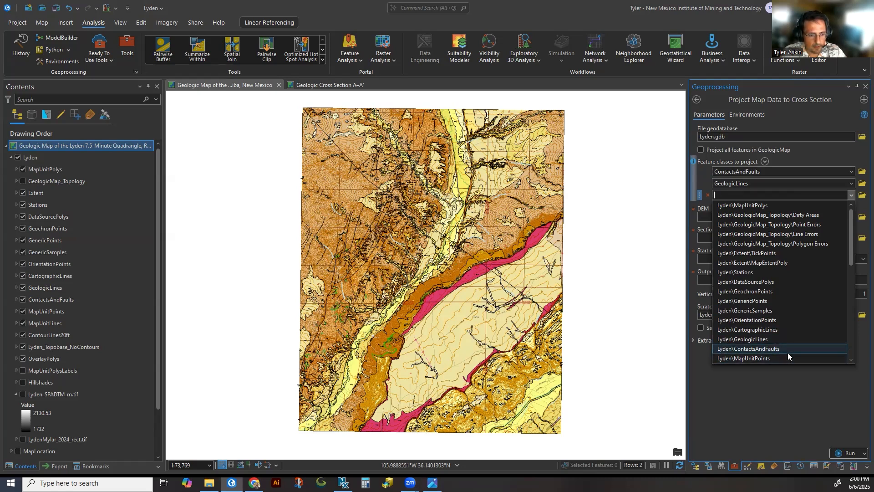
{"action": "scroll", "coordinate": [788, 352], "scroll_direction": "down", "scroll_amount": 1}
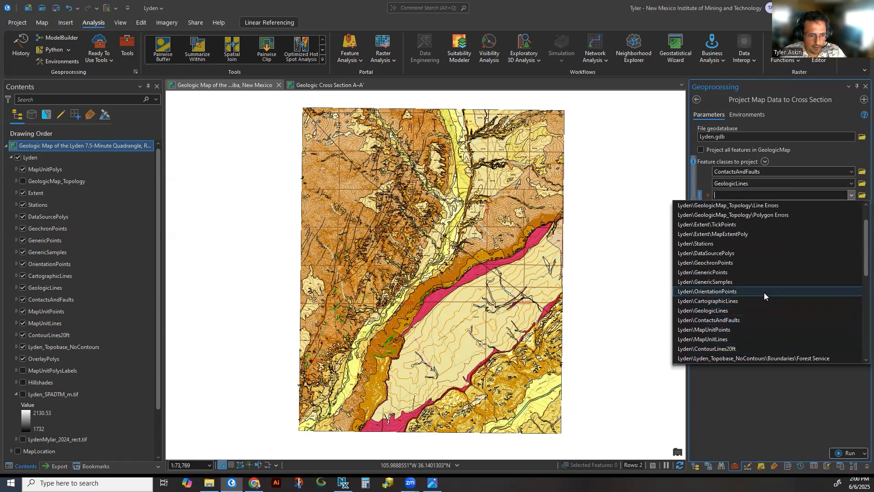
{"action": "left_click", "coordinate": [764, 339]}
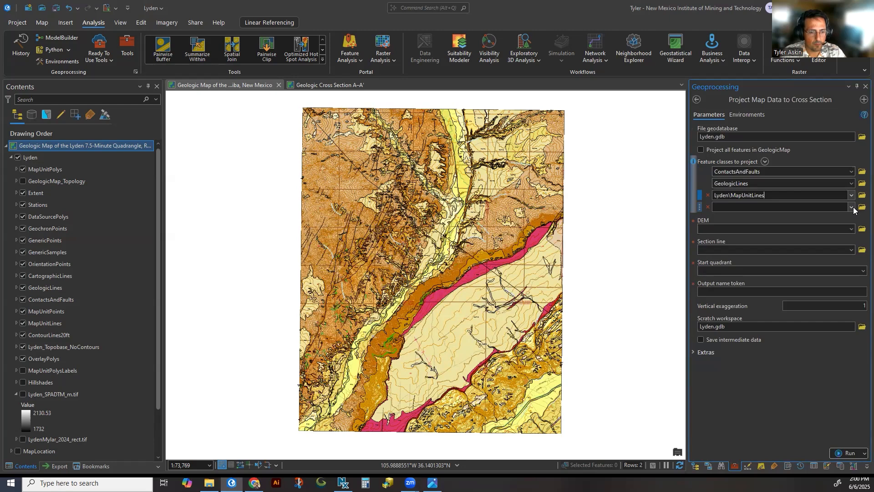
{"action": "left_click", "coordinate": [851, 207]}
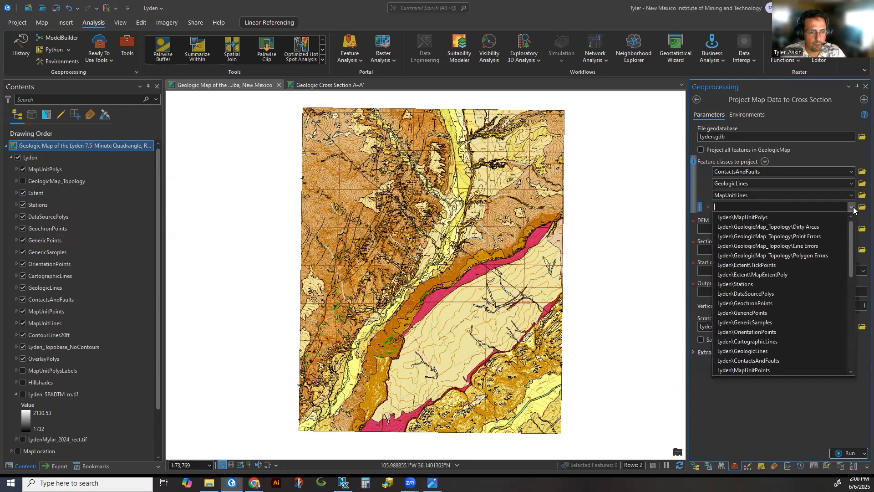
{"action": "left_click", "coordinate": [833, 217]}
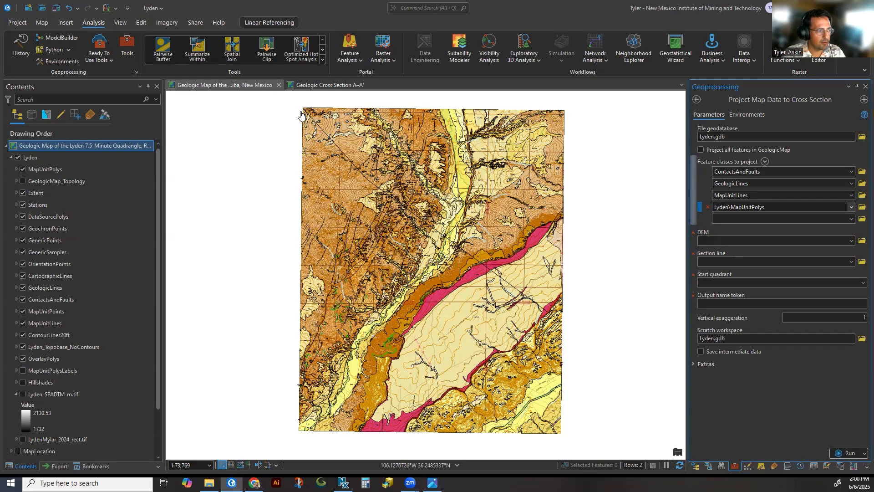
Set the DEM to Lyden_SPADTM_m.tif and the section line to the CartographicLines layer.
{"action": "scroll", "coordinate": [321, 129], "scroll_direction": "up", "scroll_amount": 3}
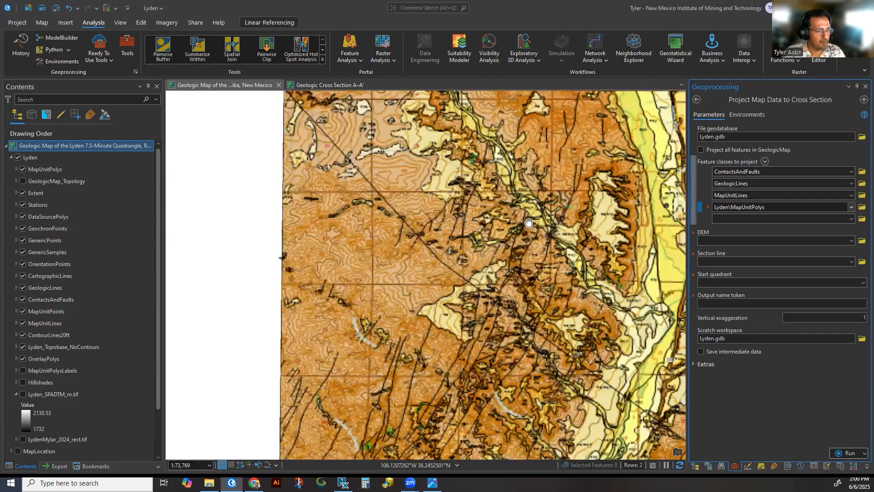
{"action": "scroll", "coordinate": [250, 107], "scroll_direction": "down", "scroll_amount": 2}
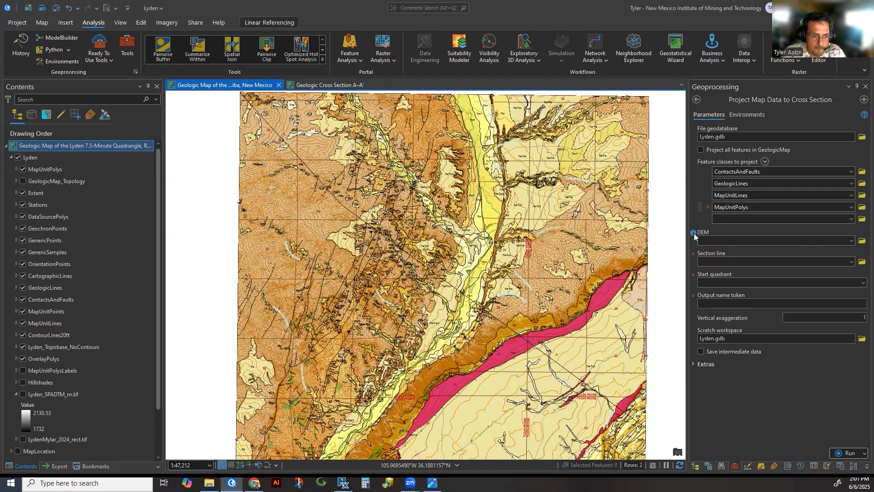
{"action": "mouse_move", "coordinate": [694, 234]}
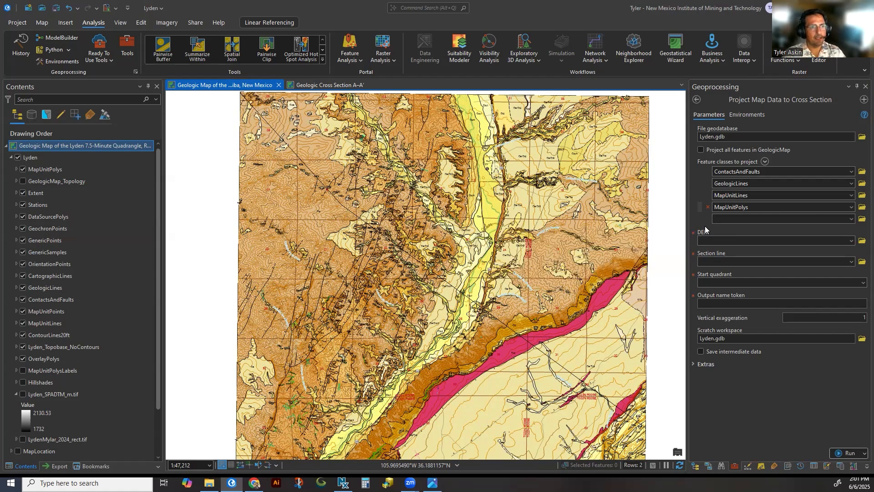
{"action": "left_click", "coordinate": [54, 394]}
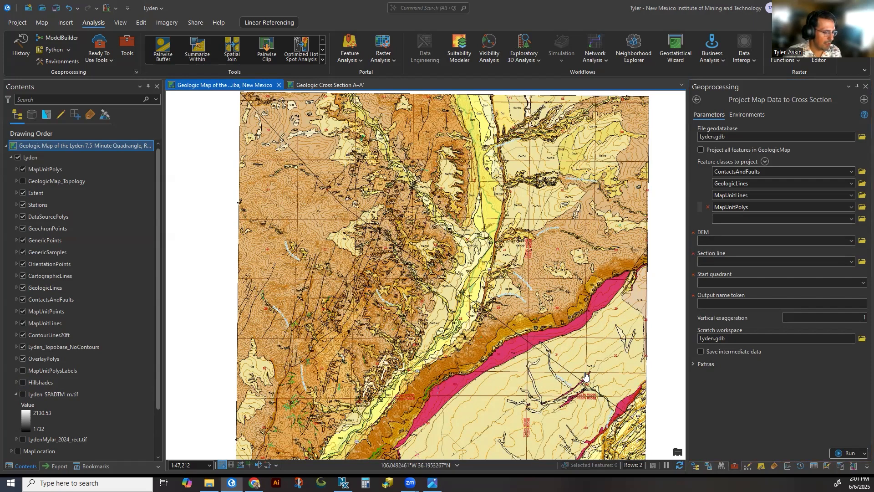
{"action": "scroll", "coordinate": [619, 405], "scroll_direction": "up", "scroll_amount": 2}
{"action": "scroll", "coordinate": [482, 347], "scroll_direction": "up", "scroll_amount": 2}
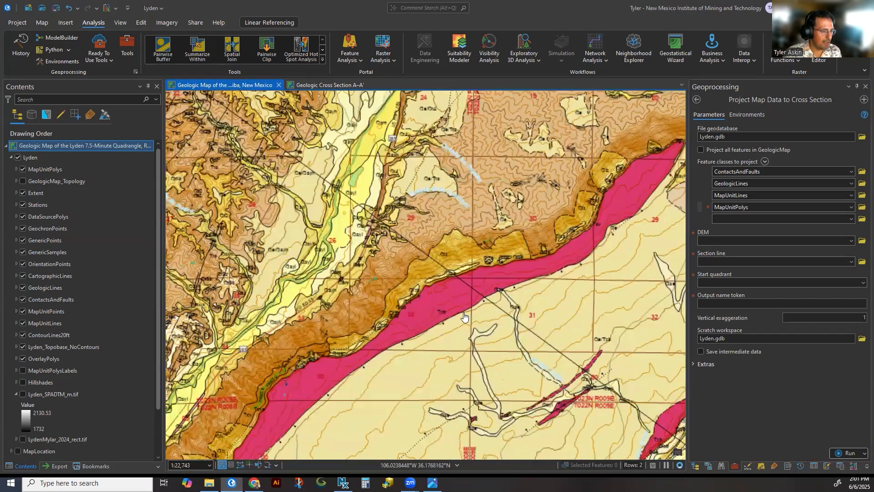
{"action": "scroll", "coordinate": [480, 345], "scroll_direction": "down", "scroll_amount": 2}
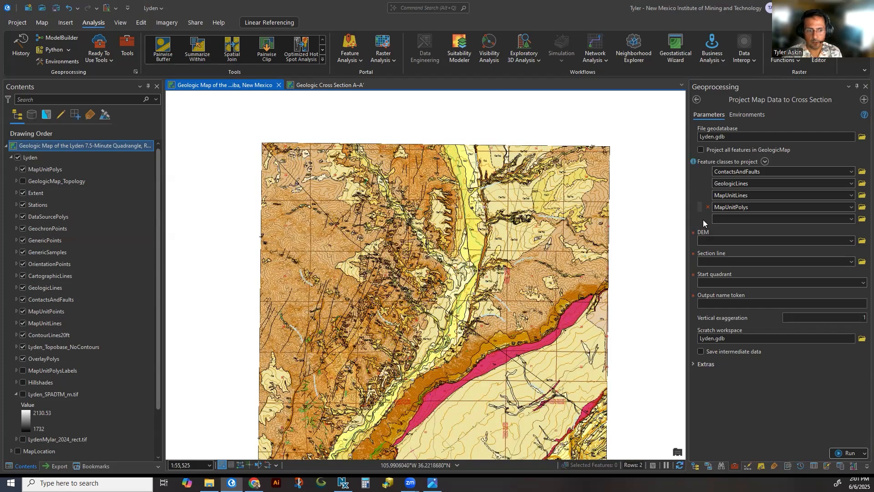
{"action": "left_click", "coordinate": [851, 241]}
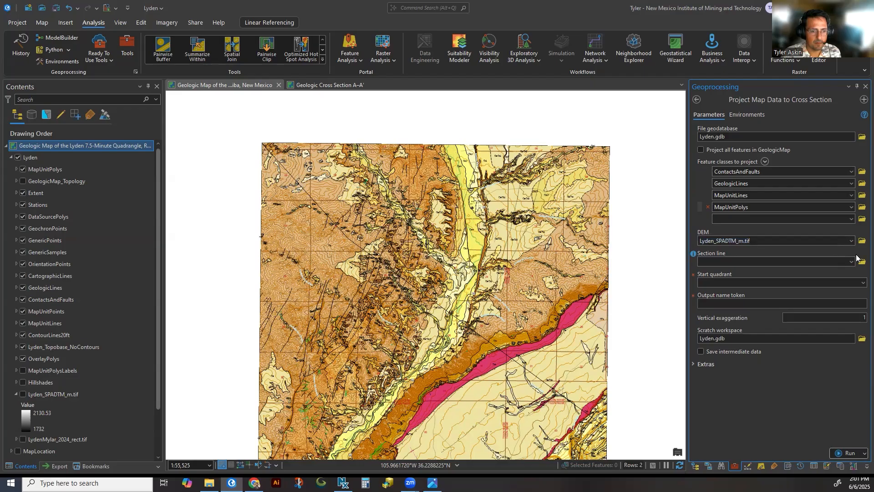
{"action": "left_click", "coordinate": [851, 263]}
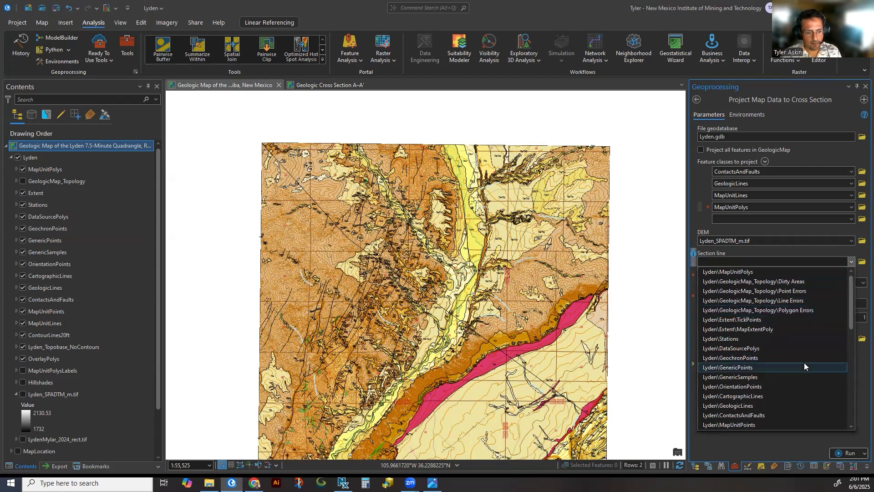
{"action": "left_click", "coordinate": [791, 395]}
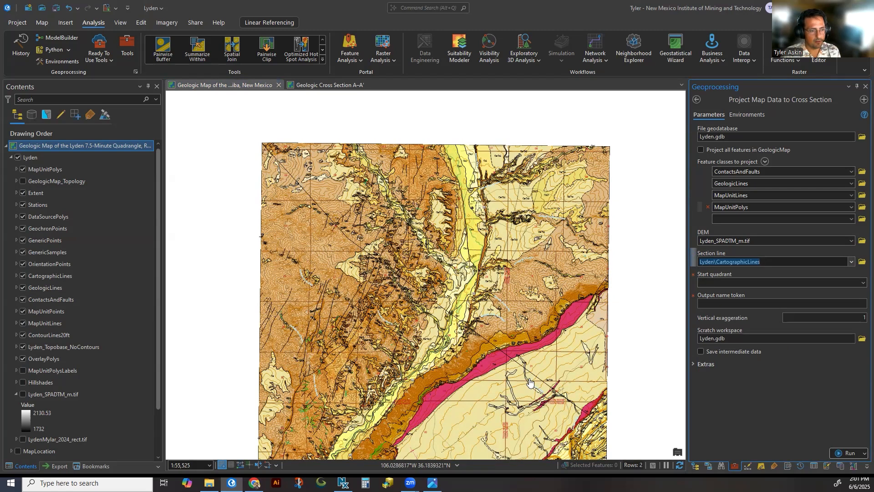
Try to select the cross-section line directly on the map near section 16, and clear the selection.
{"action": "left_click_drag", "start_coordinate": [529, 382], "coordinate": [533, 341]}
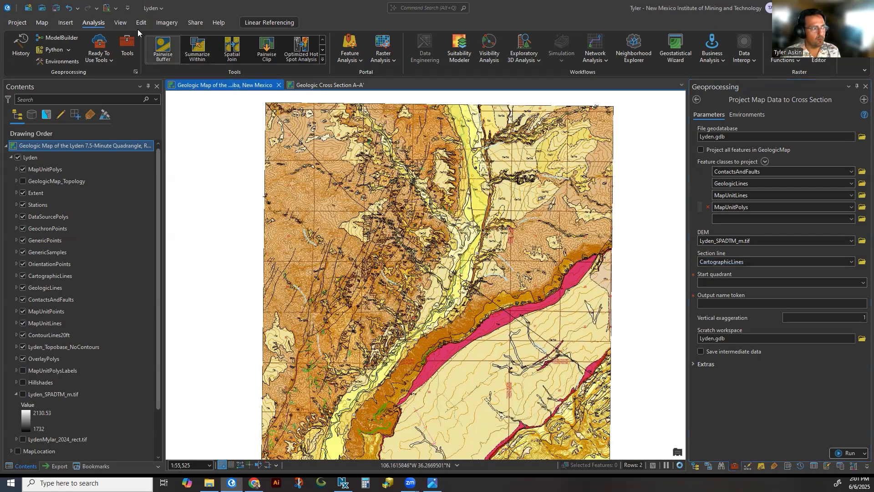
{"action": "left_click", "coordinate": [142, 22]}
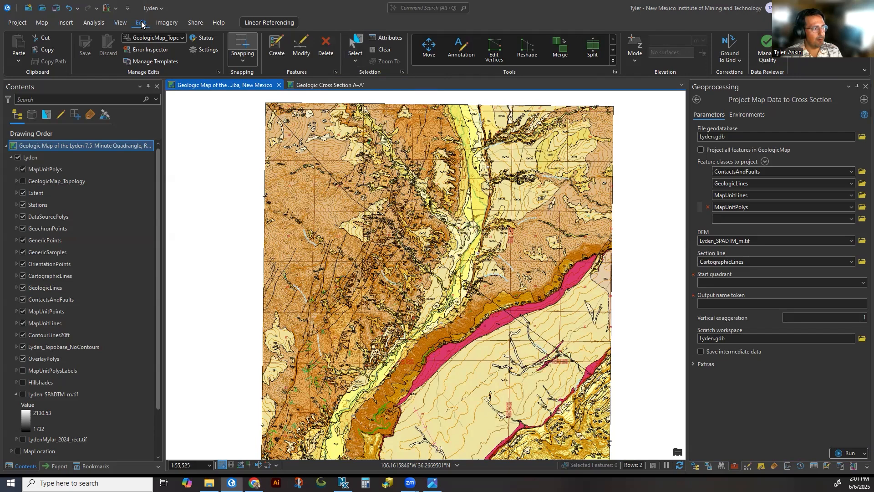
{"action": "left_click", "coordinate": [356, 44]}
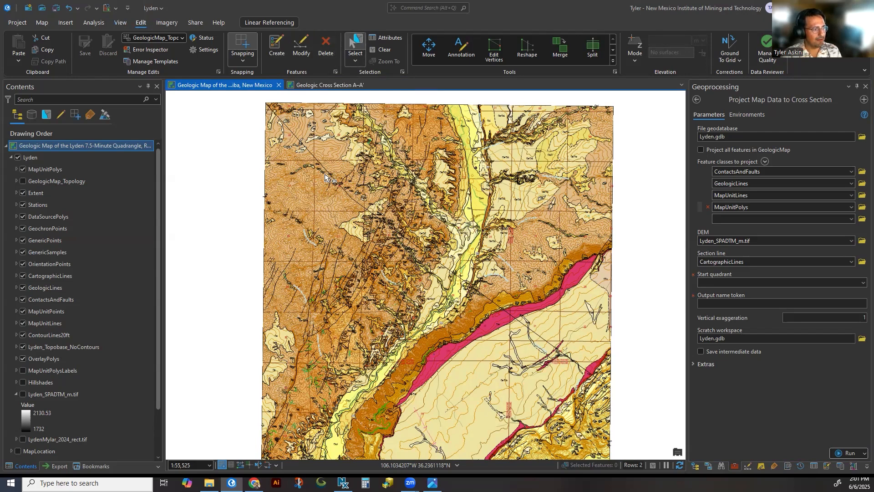
{"action": "scroll", "coordinate": [321, 171], "scroll_direction": "up", "scroll_amount": 3}
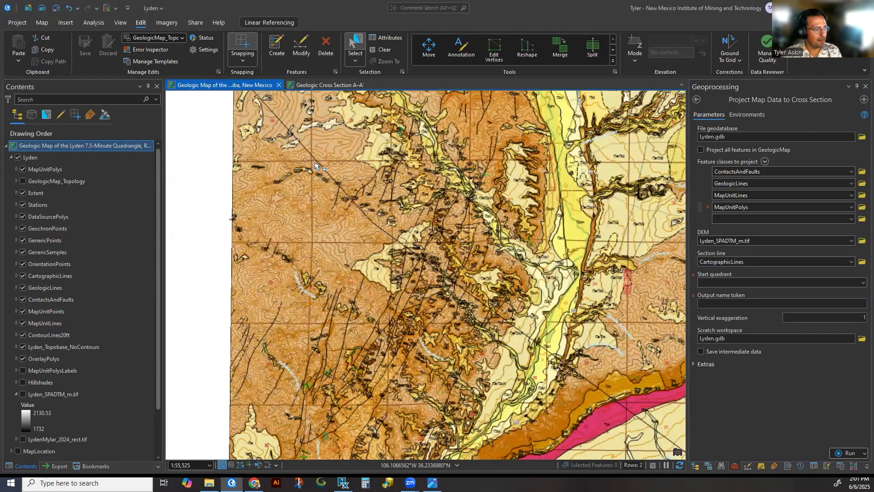
{"action": "scroll", "coordinate": [328, 176], "scroll_direction": "up", "scroll_amount": 4}
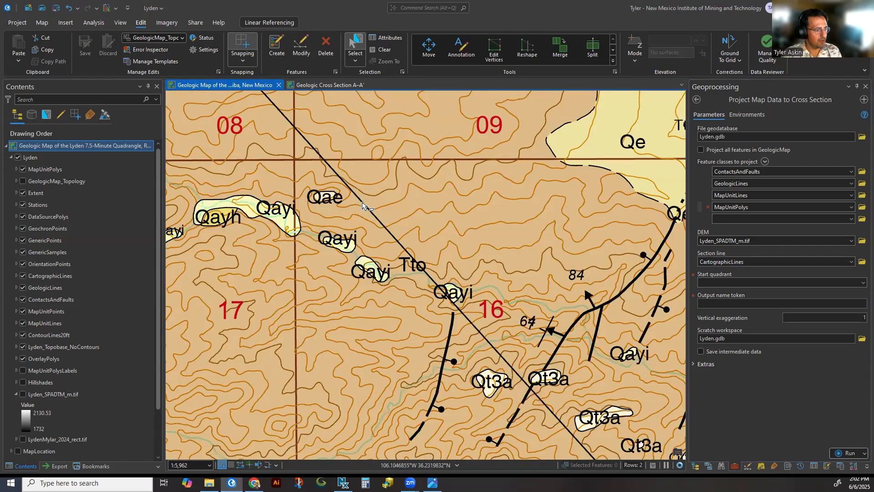
{"action": "left_click", "coordinate": [362, 205]}
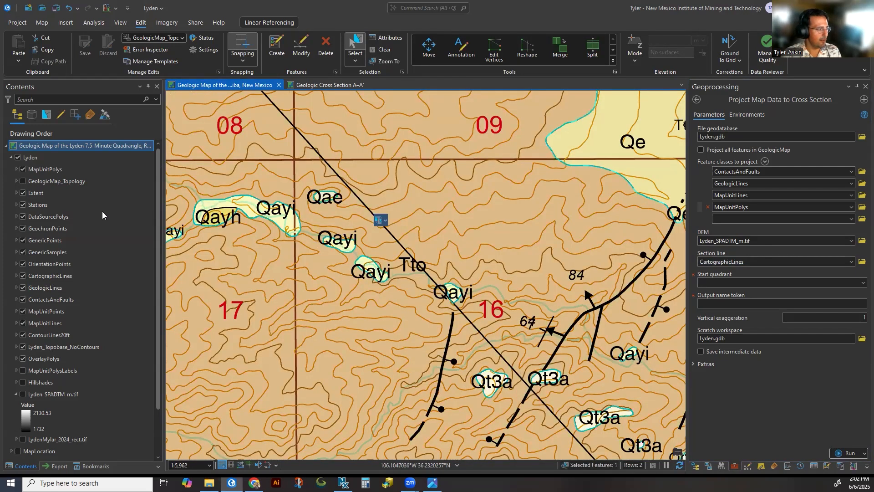
{"action": "left_click", "coordinate": [381, 50]}
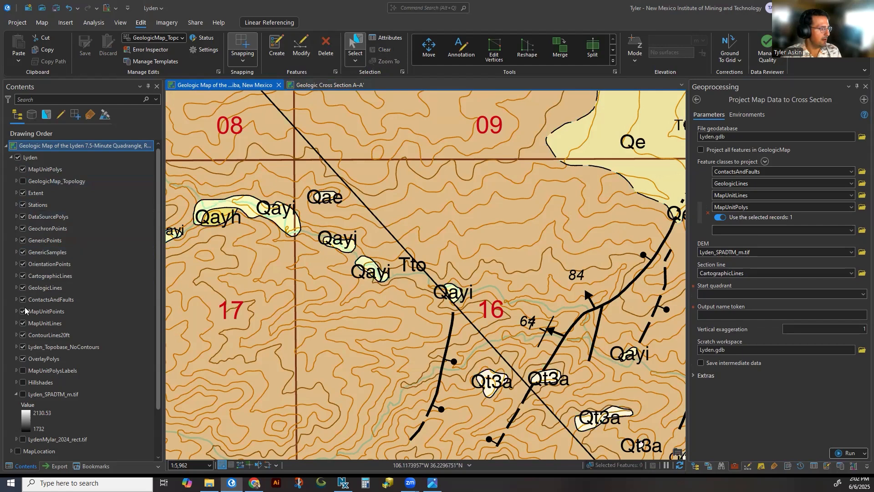
Inspect the CartographicLines attribute table by selecting its cross-section line record, then clear the selection and close the table.
{"action": "left_click", "coordinate": [41, 283]}
{"action": "right_click", "coordinate": [44, 276]}
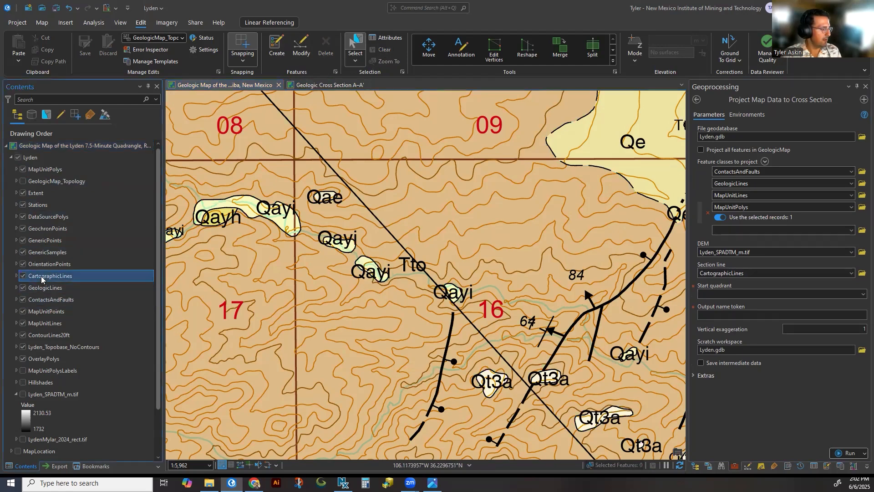
{"action": "left_click", "coordinate": [78, 55]}
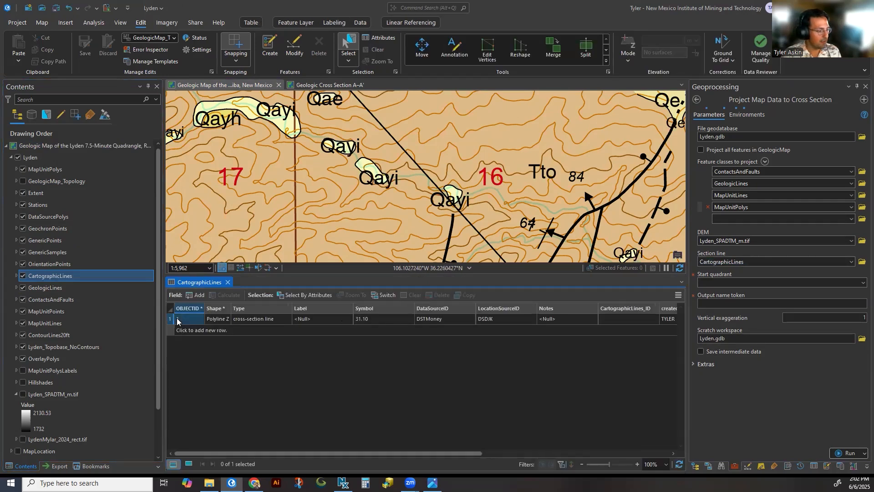
{"action": "left_click", "coordinate": [168, 319]}
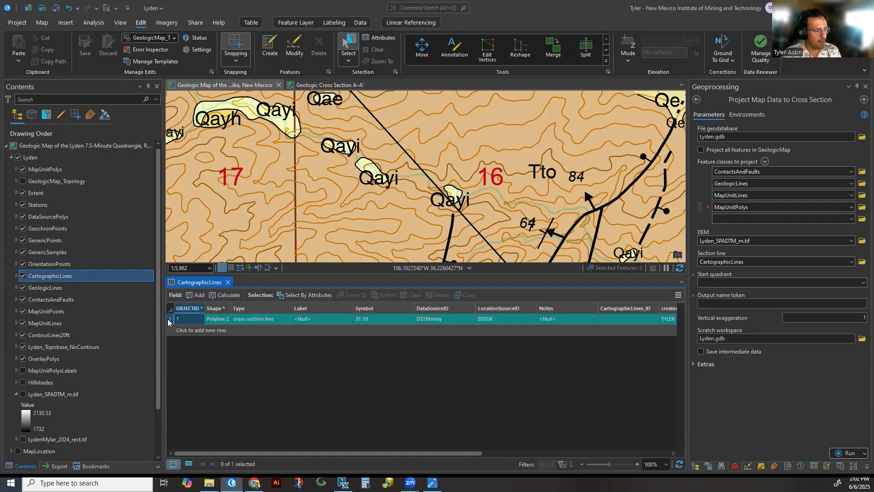
{"action": "left_click", "coordinate": [352, 295]}
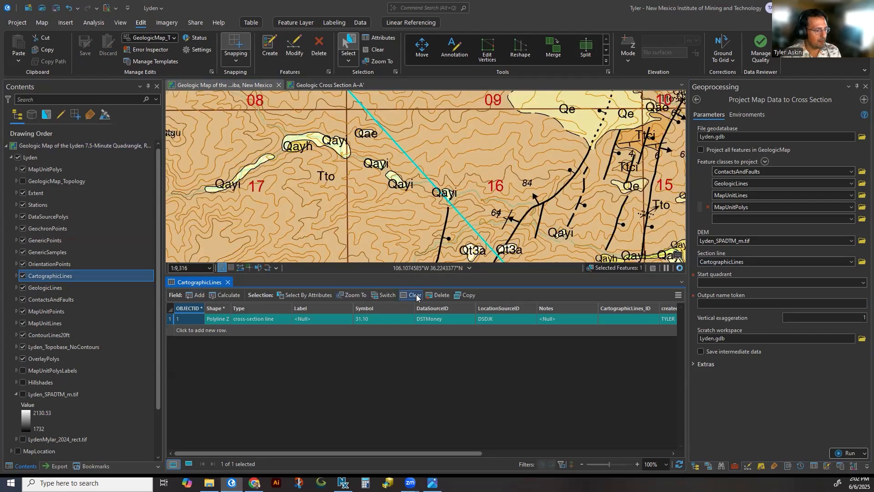
{"action": "left_click", "coordinate": [412, 294]}
{"action": "left_click", "coordinate": [227, 281]}
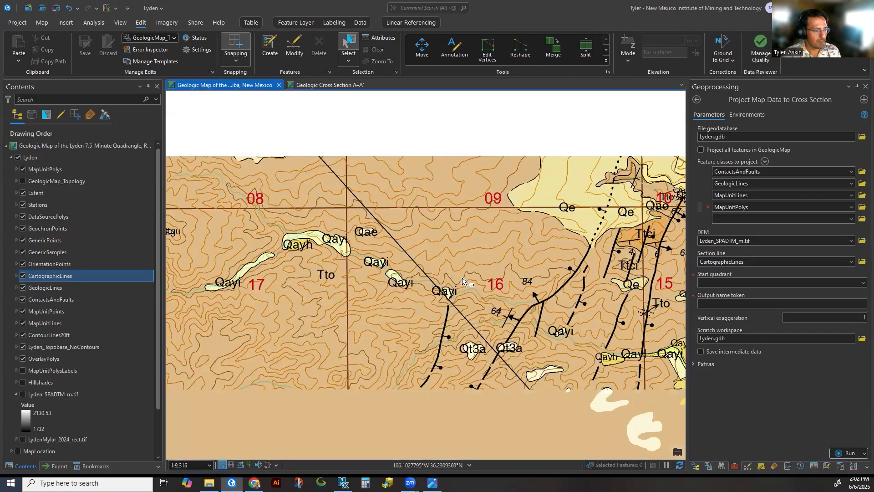
Set the start quadrant of the section line to UPPER_LEFT.
{"action": "scroll", "coordinate": [451, 273], "scroll_direction": "down", "scroll_amount": 4}
{"action": "scroll", "coordinate": [451, 273], "scroll_direction": "down", "scroll_amount": 2}
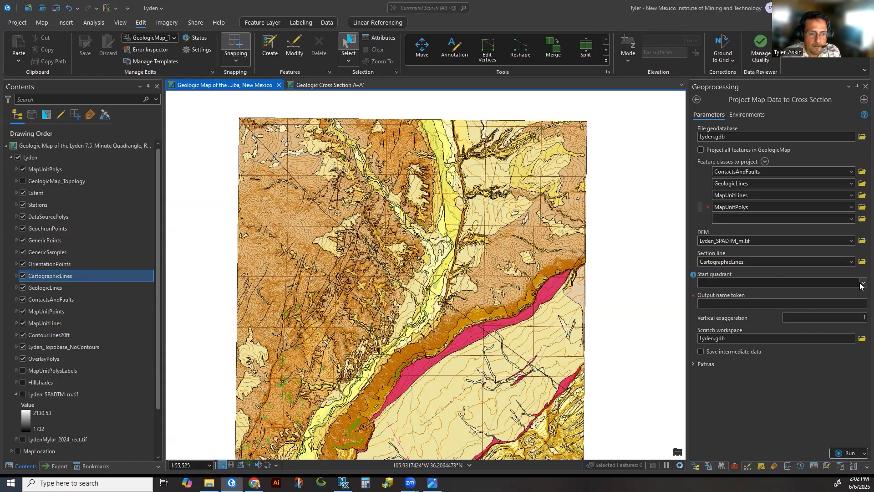
{"action": "left_click", "coordinate": [861, 283]}
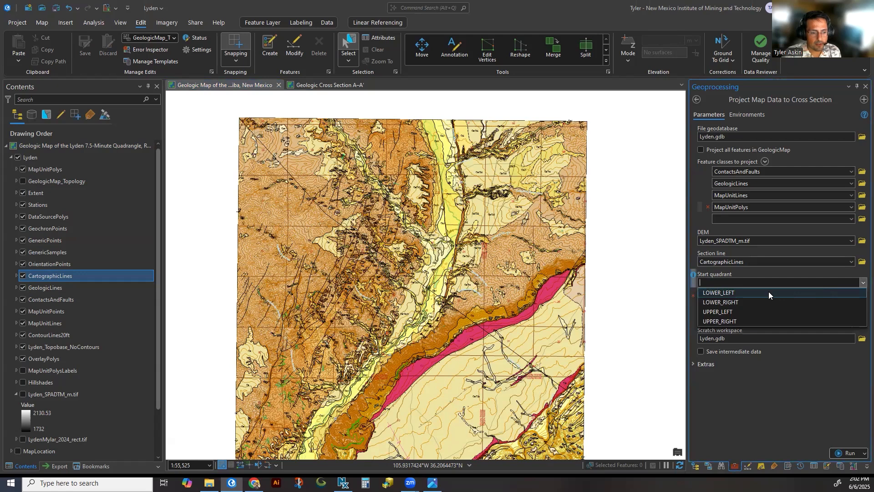
{"action": "left_click", "coordinate": [611, 335]}
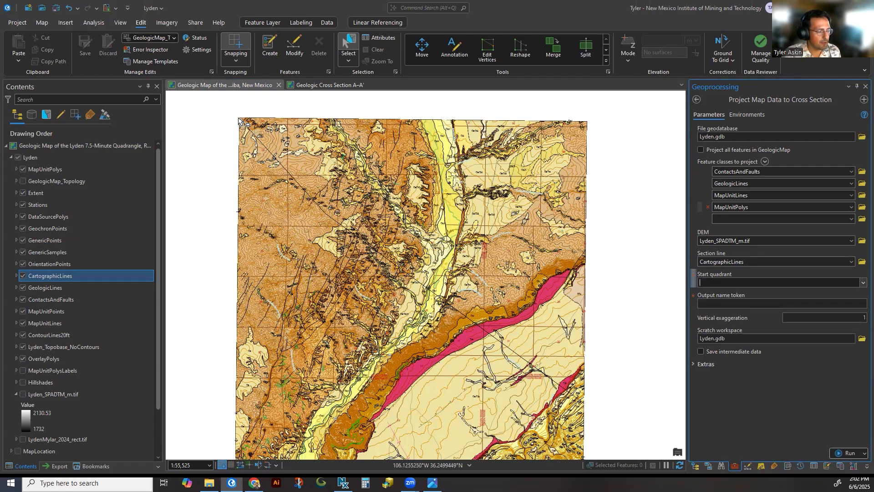
{"action": "left_click", "coordinate": [862, 282]}
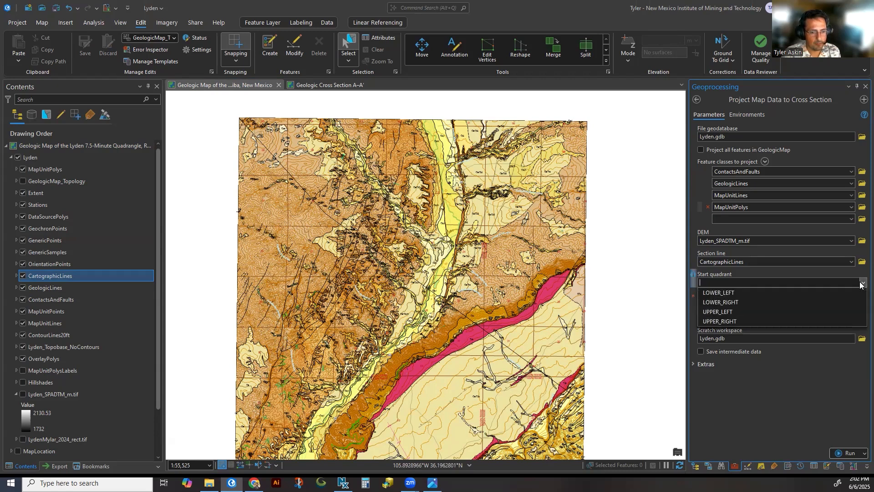
{"action": "left_click", "coordinate": [846, 311]}
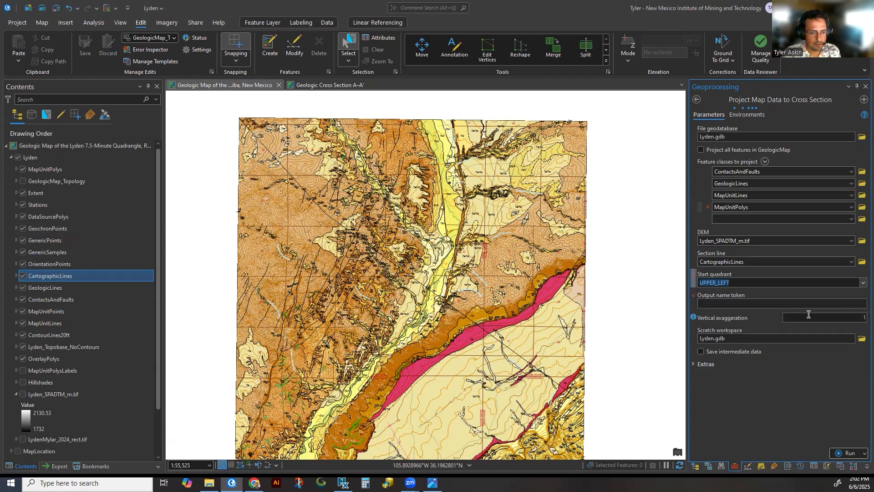
{"action": "left_click", "coordinate": [774, 304]}
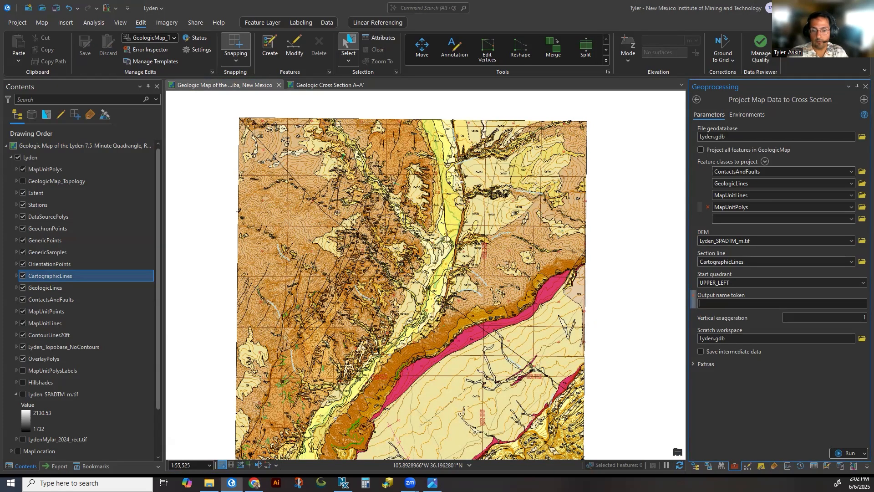
{"action": "key", "text": "alt+Tab"}
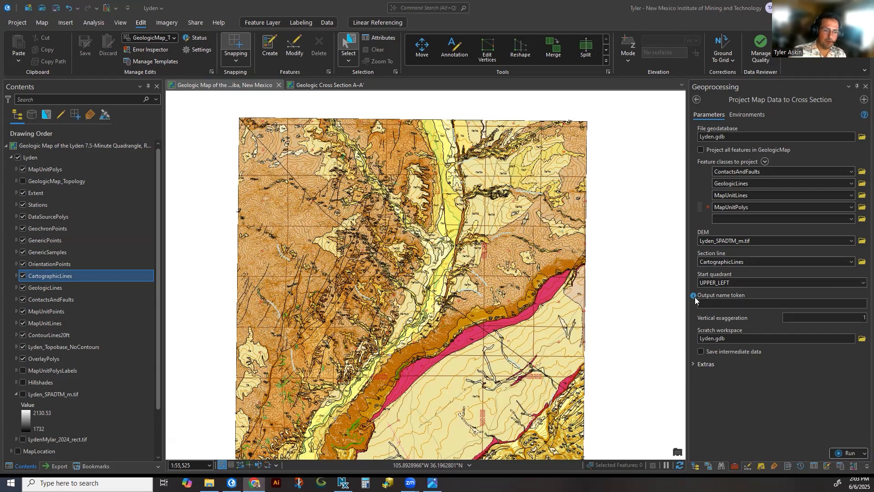
{"action": "mouse_move", "coordinate": [695, 300]}
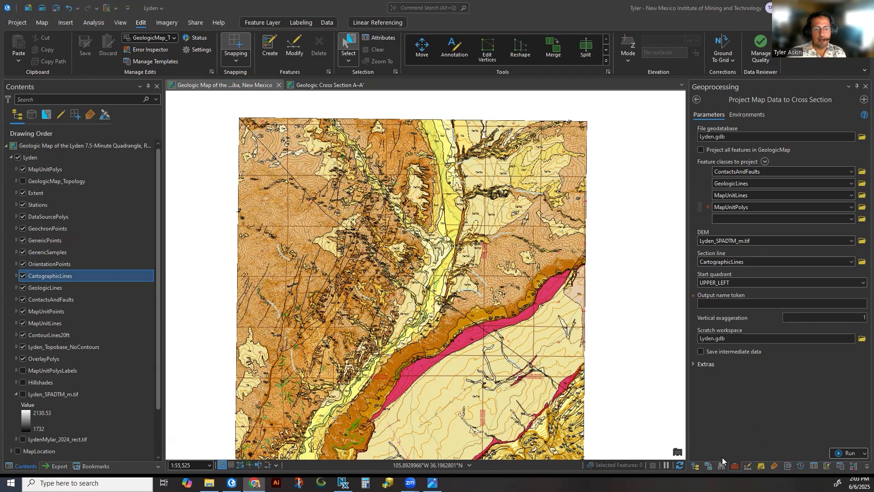
Locate the CrossSectionA_SurfaceProfile feature dataset inside Lyden.gdb among the project's databases.
{"action": "left_click", "coordinate": [699, 468]}
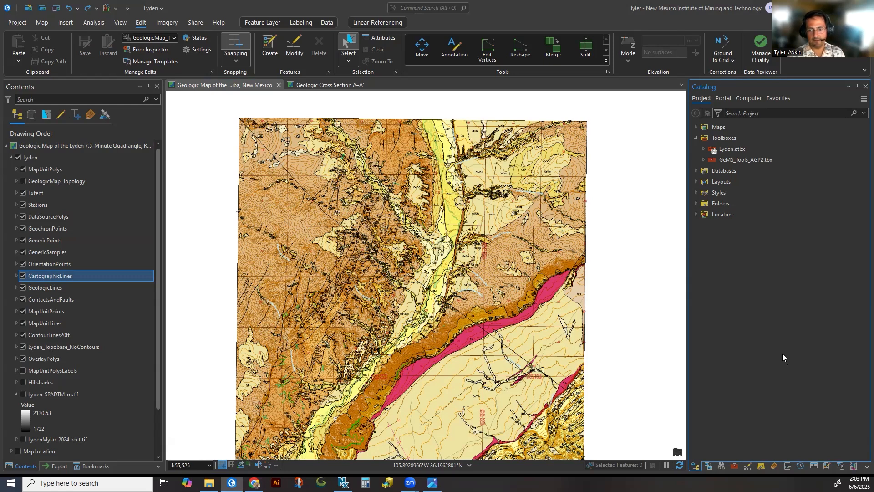
{"action": "left_click", "coordinate": [696, 171]}
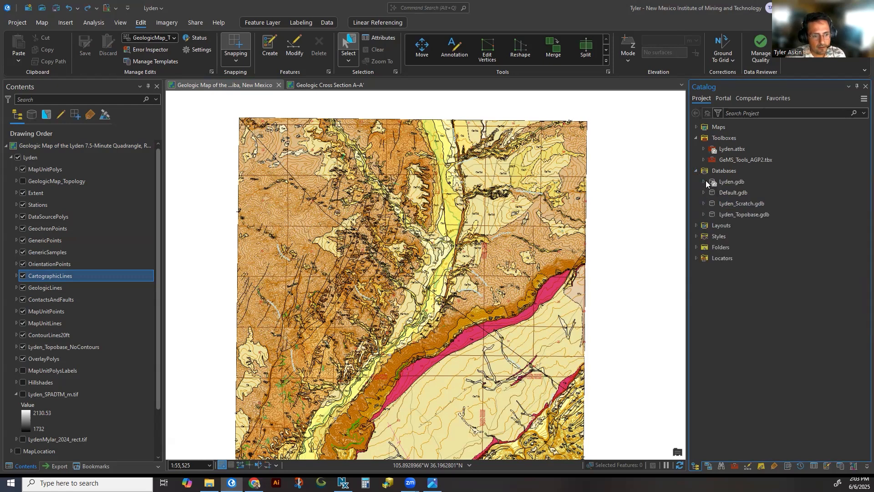
{"action": "left_click", "coordinate": [702, 181]}
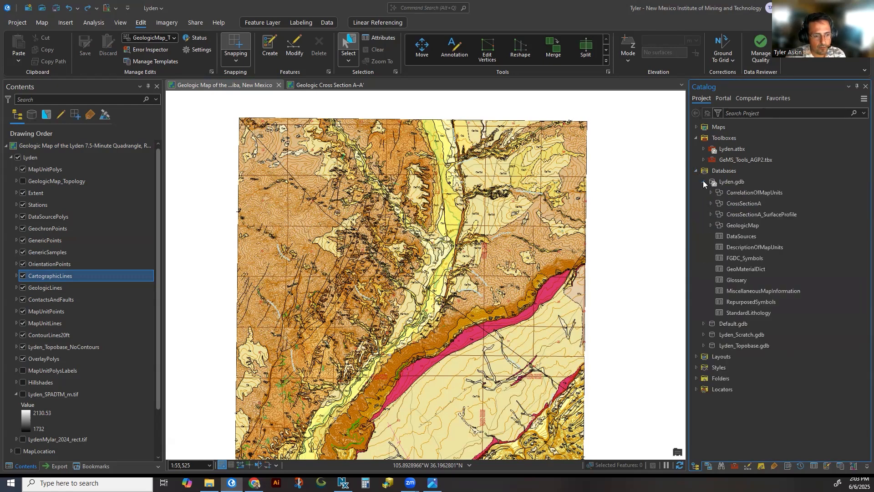
{"action": "left_click", "coordinate": [731, 215]}
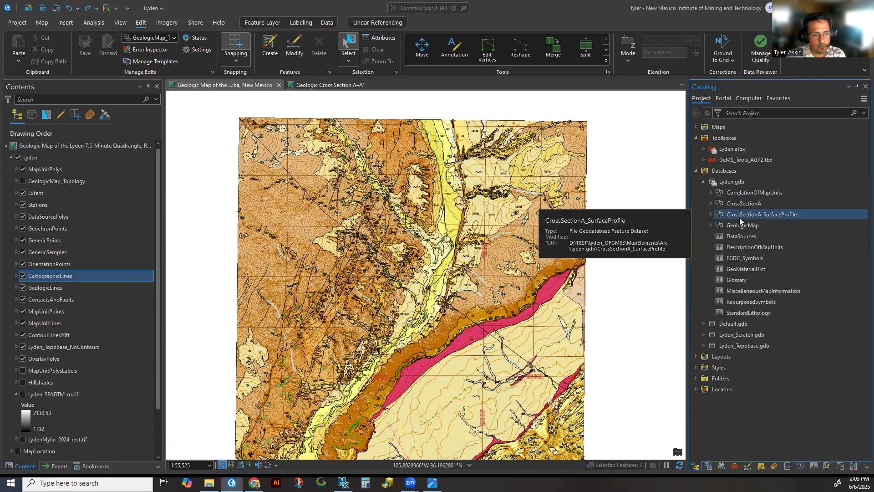
{"action": "left_click", "coordinate": [733, 182]}
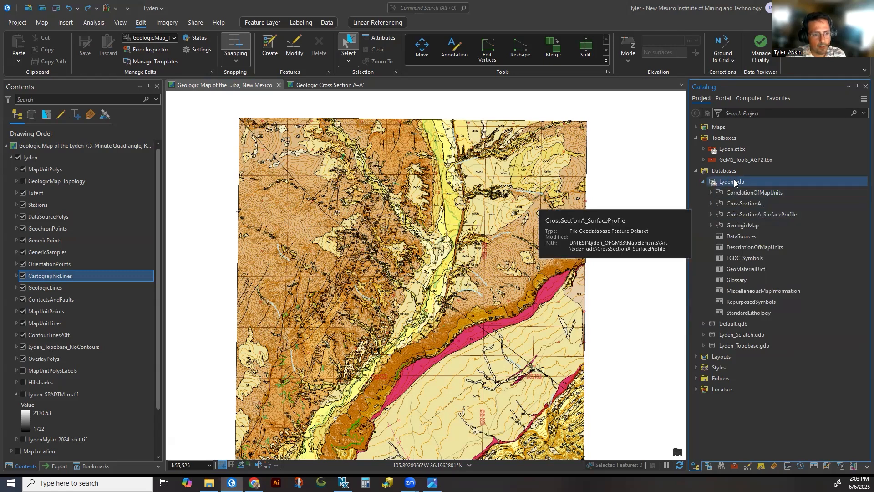
Set up a new feature dataset in Lyden.gdb with the name CrossSectionA_SurfaceProfile.
{"action": "right_click", "coordinate": [734, 180]}
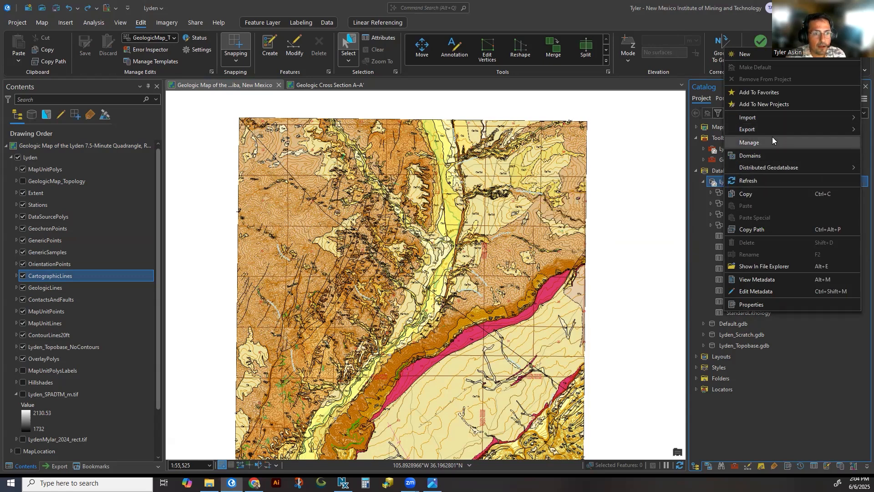
{"action": "mouse_move", "coordinate": [783, 57]}
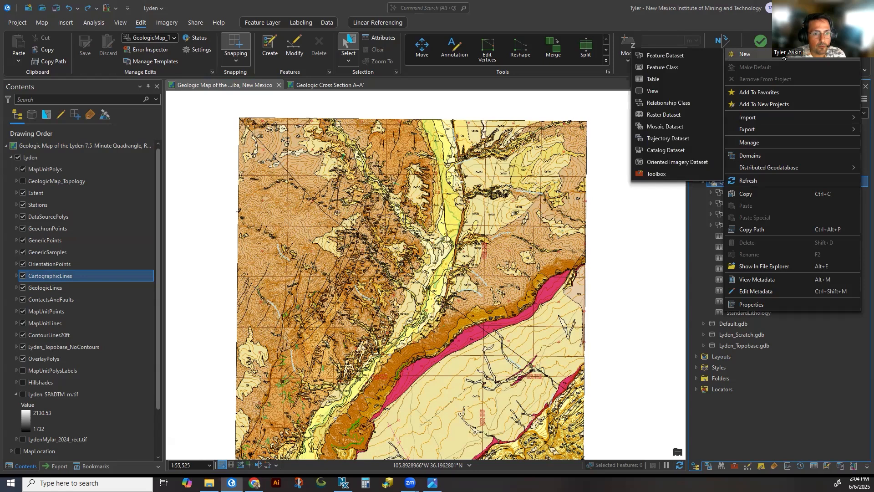
{"action": "left_click", "coordinate": [689, 54]}
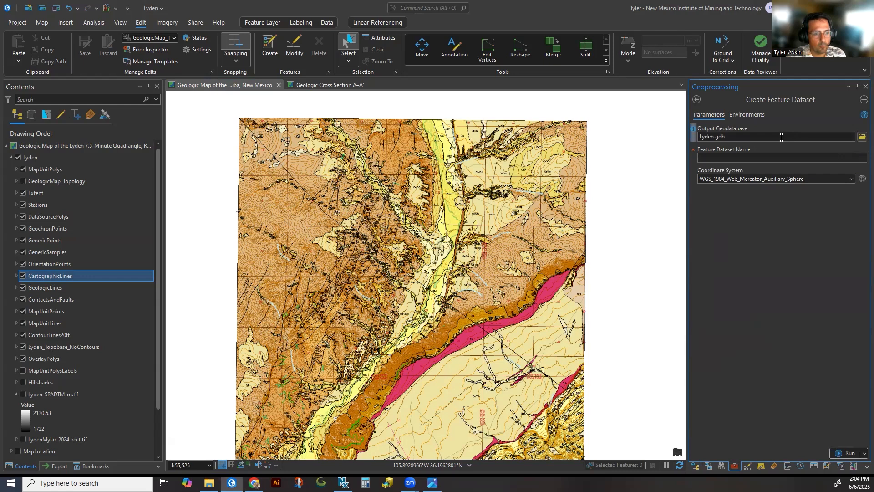
{"action": "left_click", "coordinate": [760, 157]}
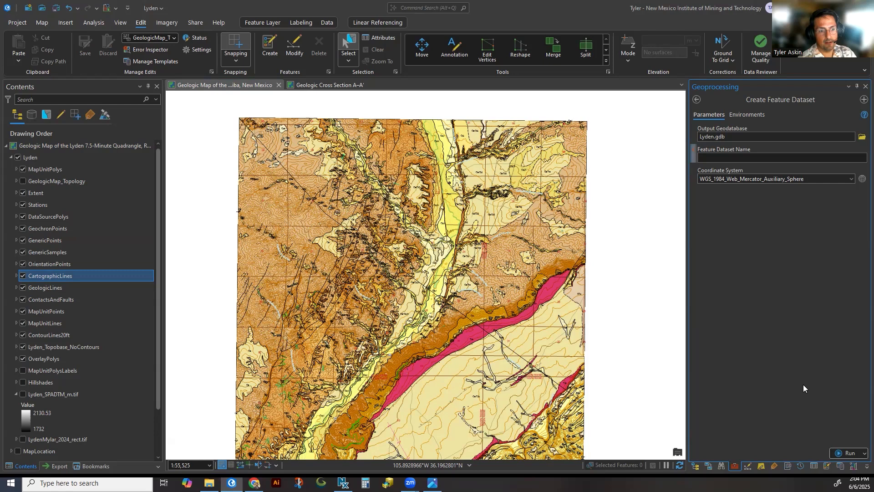
{"action": "type", "text": "Cross"}
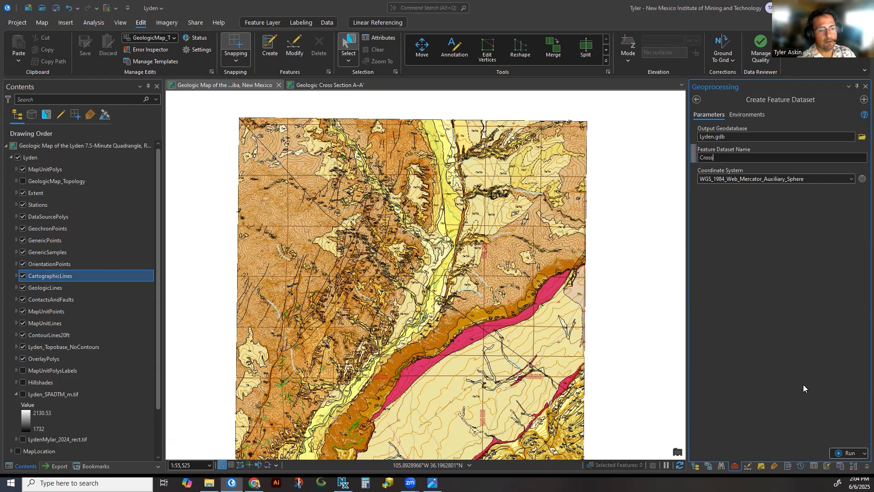
{"action": "type", "text": "Sect"}
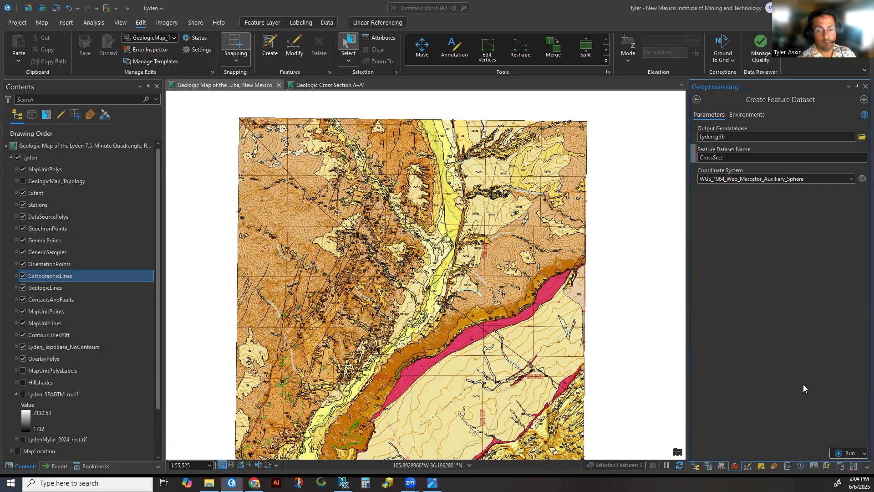
{"action": "type", "text": "ionA_SurfaceProfile"}
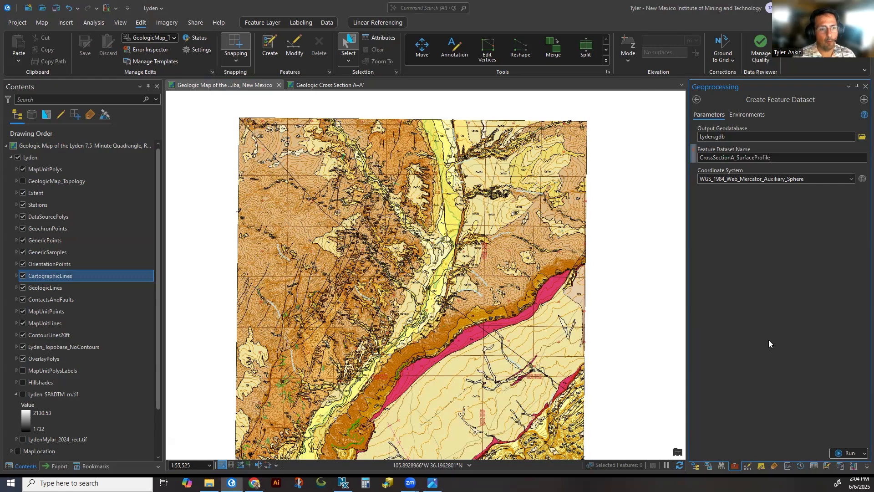
Choose NAD 1927 UTM Zone 13N from the favorites as the feature dataset's XY coordinate system.
{"action": "left_click", "coordinate": [851, 180]}
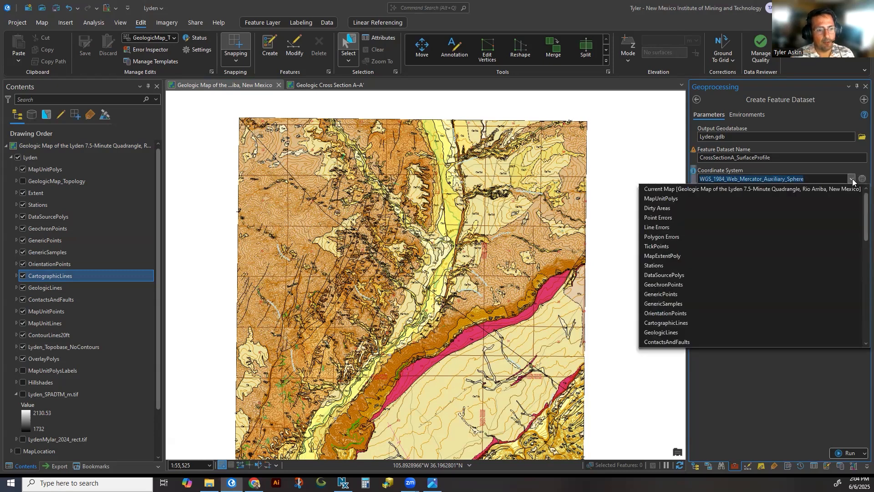
{"action": "left_click", "coordinate": [861, 180]}
{"action": "left_click", "coordinate": [861, 180]}
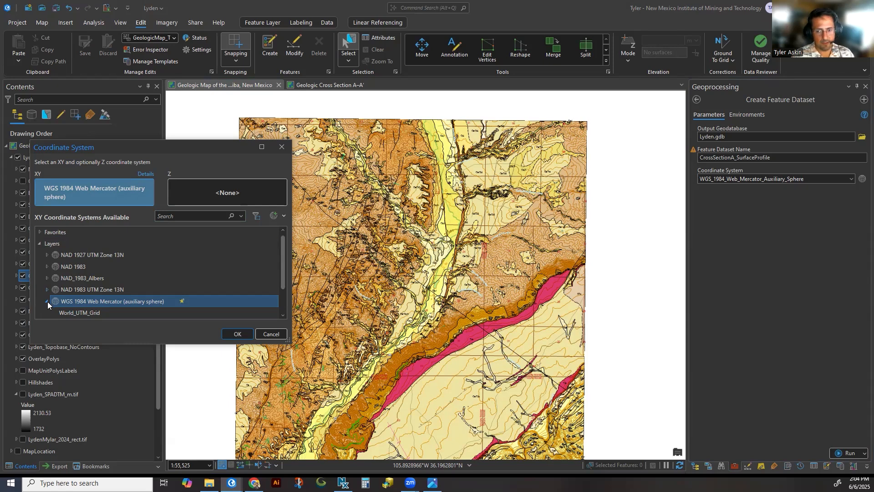
{"action": "scroll", "coordinate": [50, 299], "scroll_direction": "down", "scroll_amount": 1}
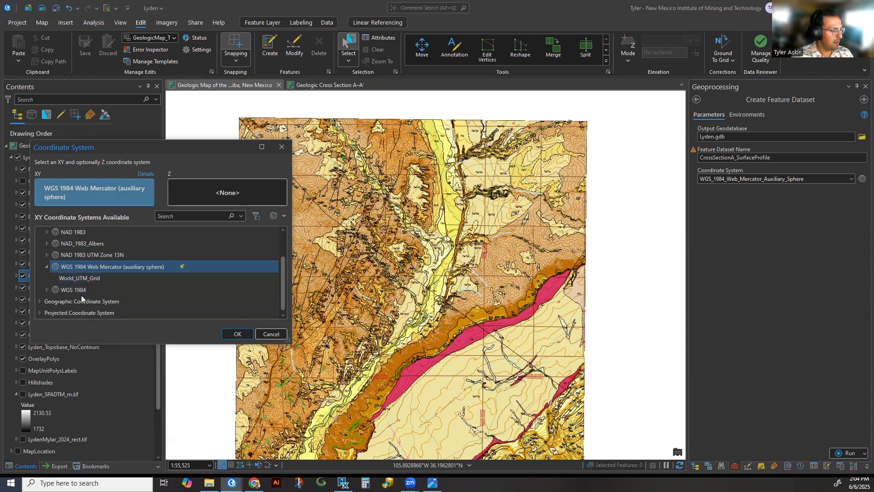
{"action": "scroll", "coordinate": [53, 273], "scroll_direction": "up", "scroll_amount": 1}
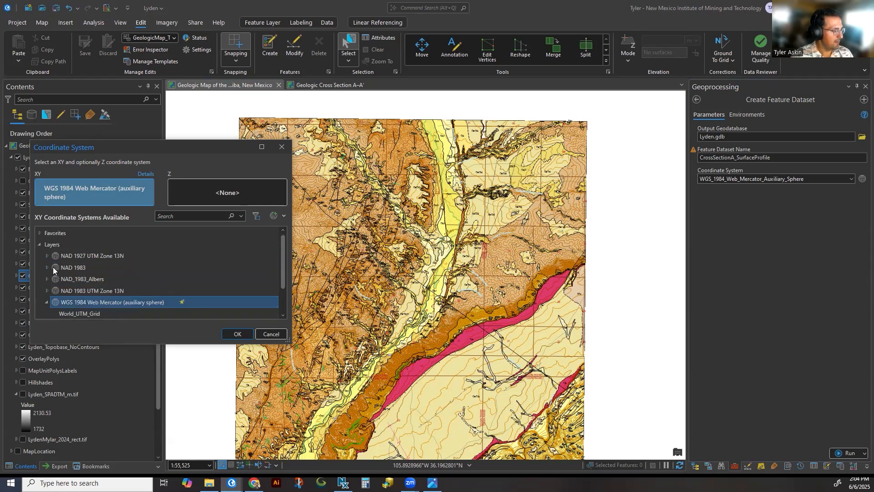
{"action": "left_click", "coordinate": [41, 230]}
{"action": "scroll", "coordinate": [68, 269], "scroll_direction": "down", "scroll_amount": 1}
{"action": "left_click", "coordinate": [87, 280]}
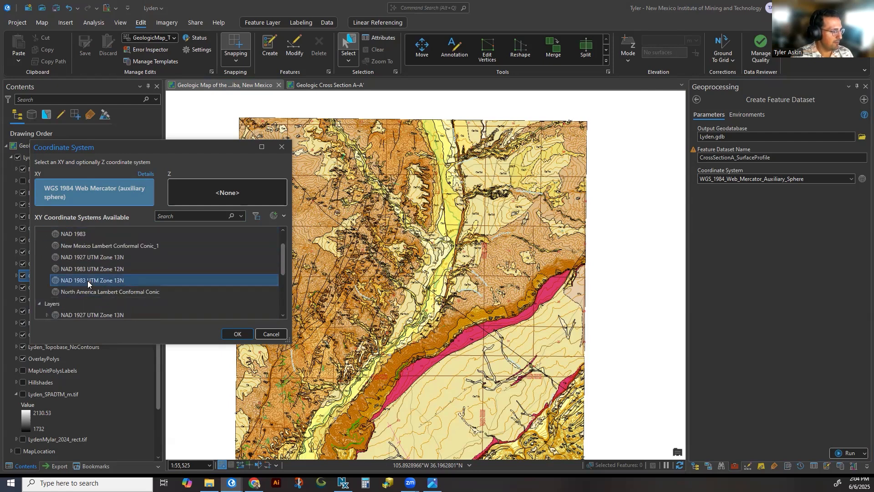
{"action": "left_click", "coordinate": [92, 258]}
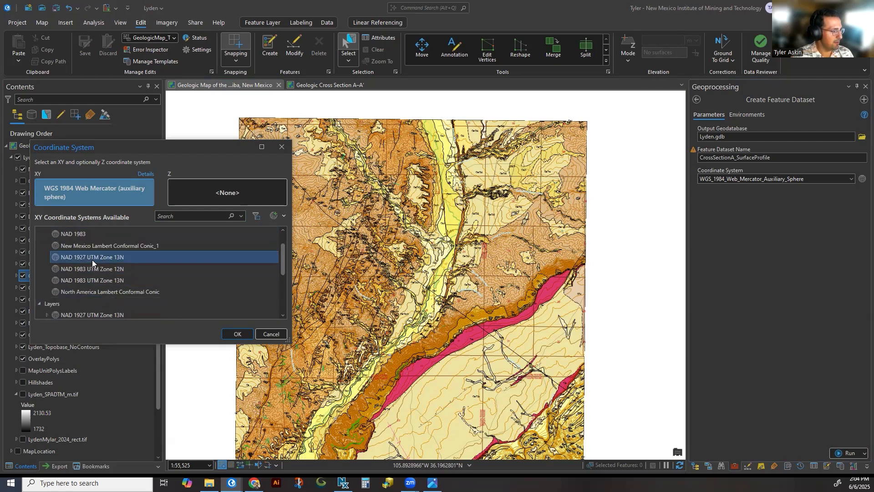
Set the feature dataset's vertical coordinate system to NGVD29 height (m), and leave the Create Feature Dataset tool without running it.
{"action": "left_click", "coordinate": [210, 196]}
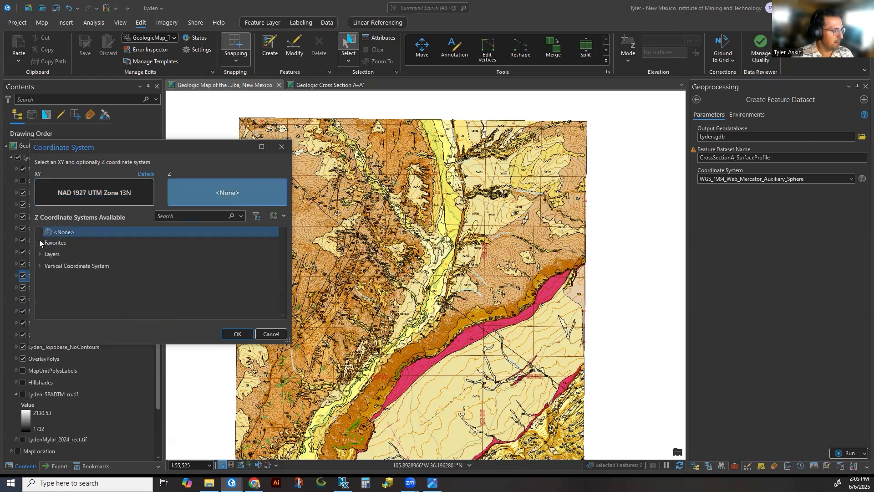
{"action": "left_click", "coordinate": [40, 267]}
{"action": "left_click", "coordinate": [47, 295]}
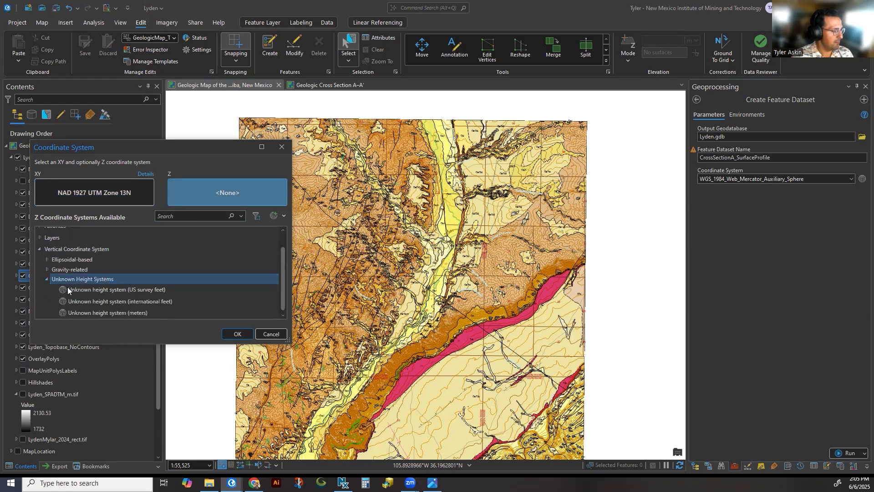
{"action": "left_click", "coordinate": [48, 279]}
{"action": "left_click", "coordinate": [48, 284]}
{"action": "scroll", "coordinate": [58, 278], "scroll_direction": "down", "scroll_amount": 3}
{"action": "left_click", "coordinate": [54, 265]}
{"action": "scroll", "coordinate": [56, 267], "scroll_direction": "down", "scroll_amount": 4}
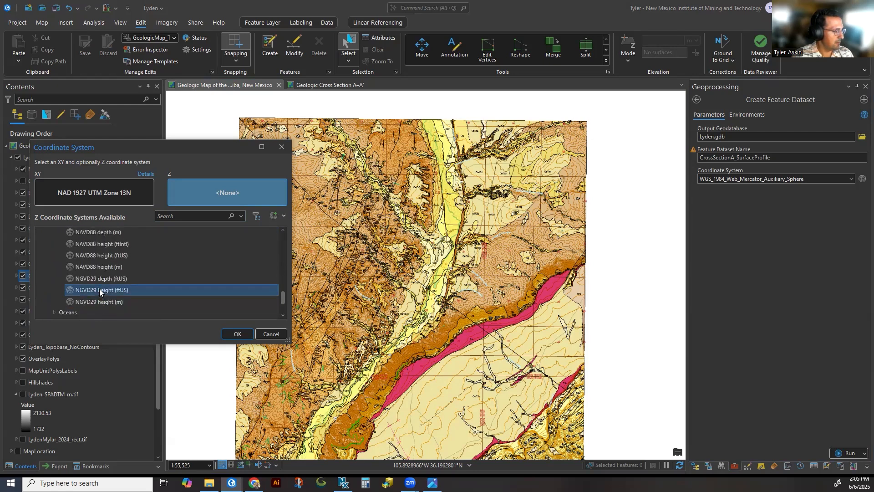
{"action": "left_click", "coordinate": [99, 301]}
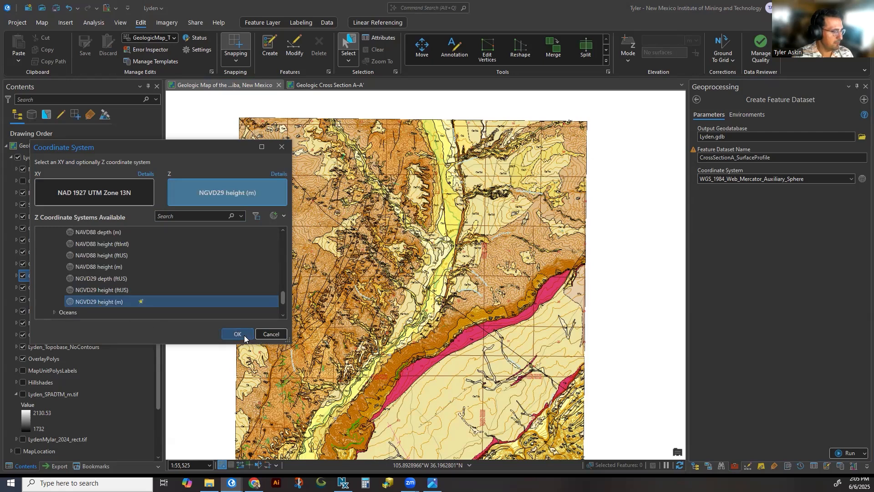
{"action": "left_click", "coordinate": [243, 335]}
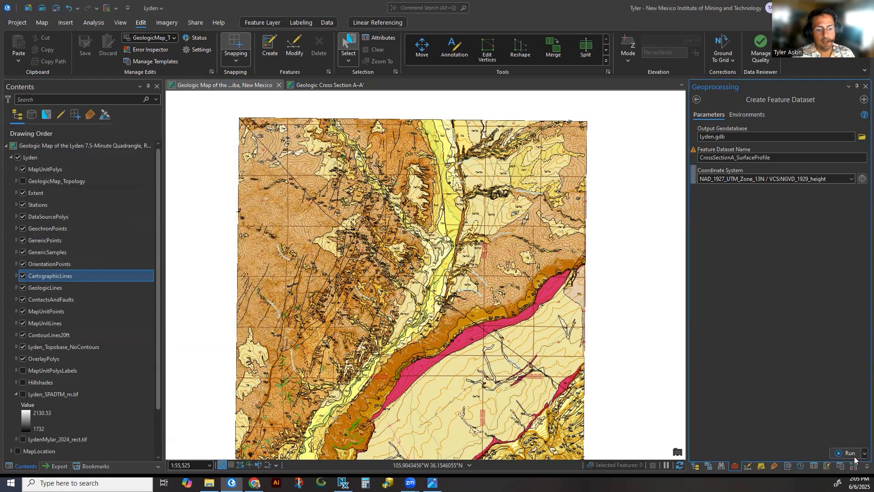
{"action": "left_click", "coordinate": [697, 100]}
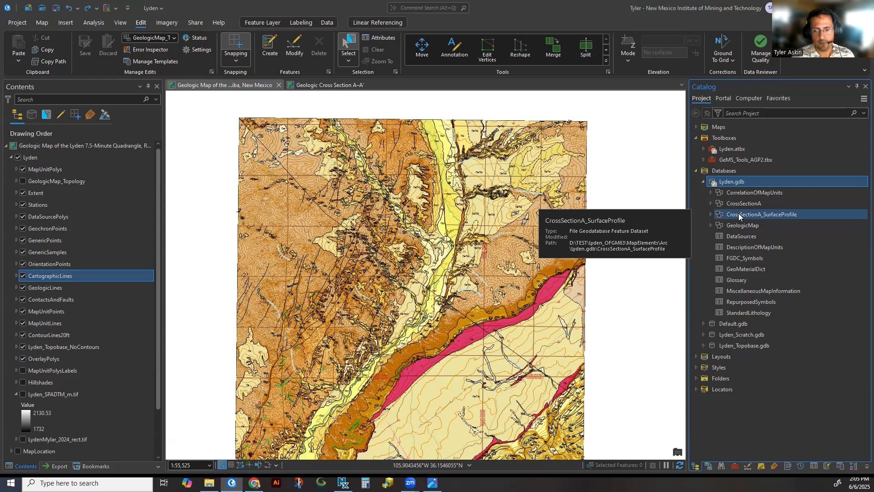
Reopen the Project Map Data to Cross Section tool and set its file geodatabase to Lyden.gdb.
{"action": "left_click", "coordinate": [734, 466]}
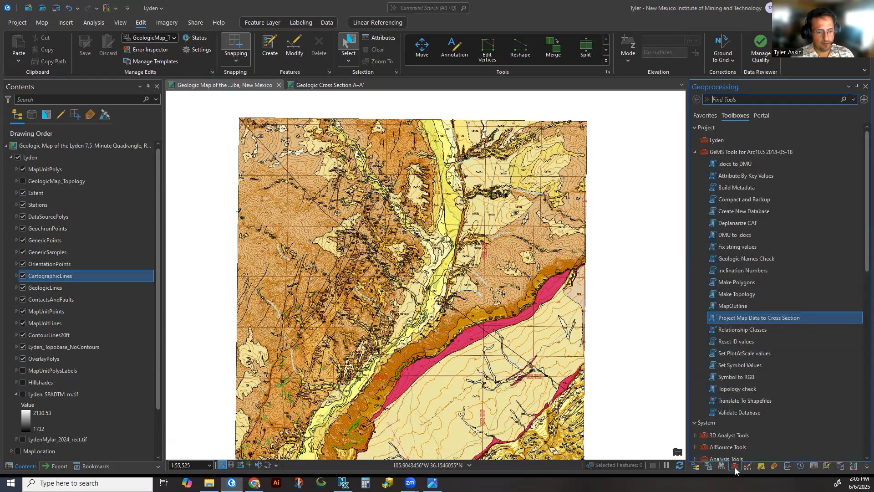
{"action": "double_click", "coordinate": [748, 318]}
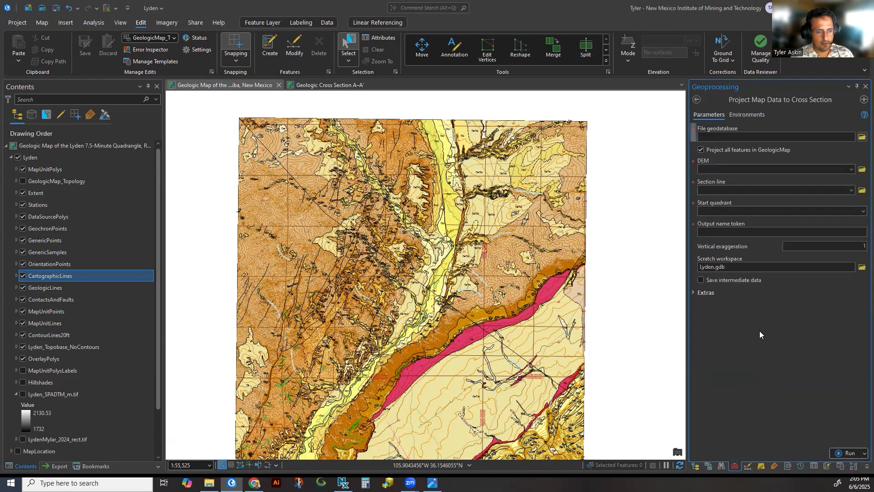
{"action": "left_click", "coordinate": [861, 138]}
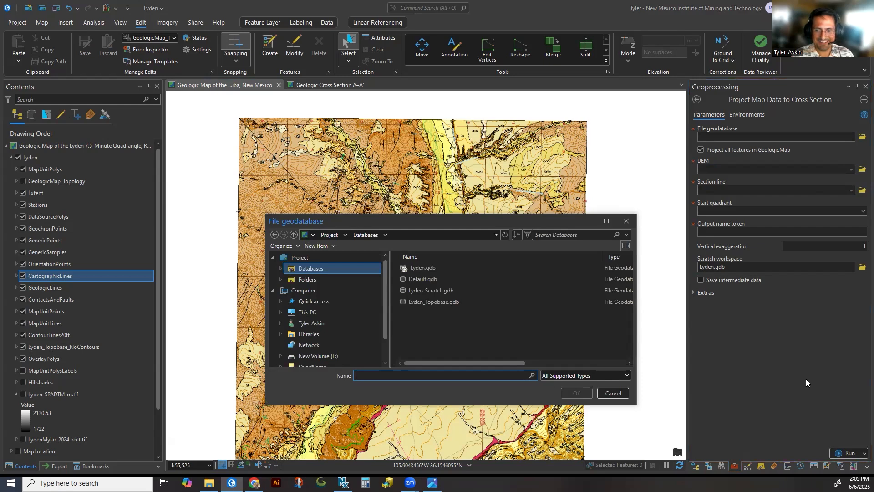
{"action": "left_click", "coordinate": [430, 268]}
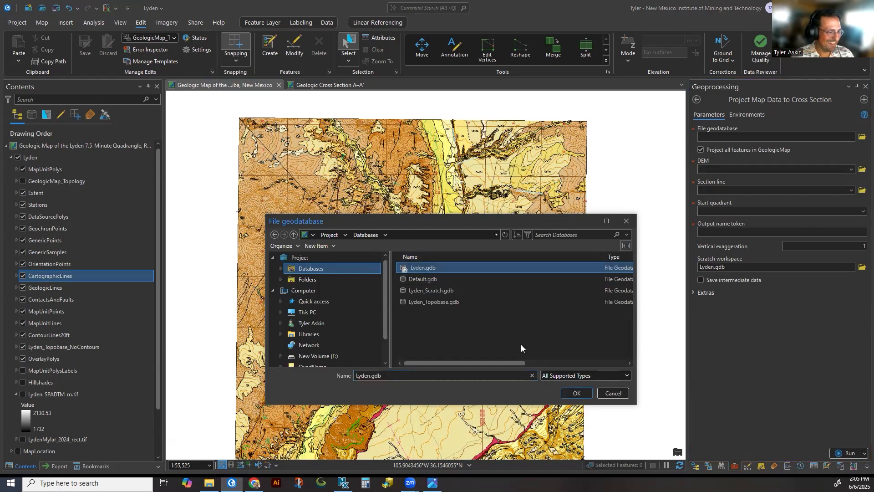
{"action": "left_click", "coordinate": [574, 393]}
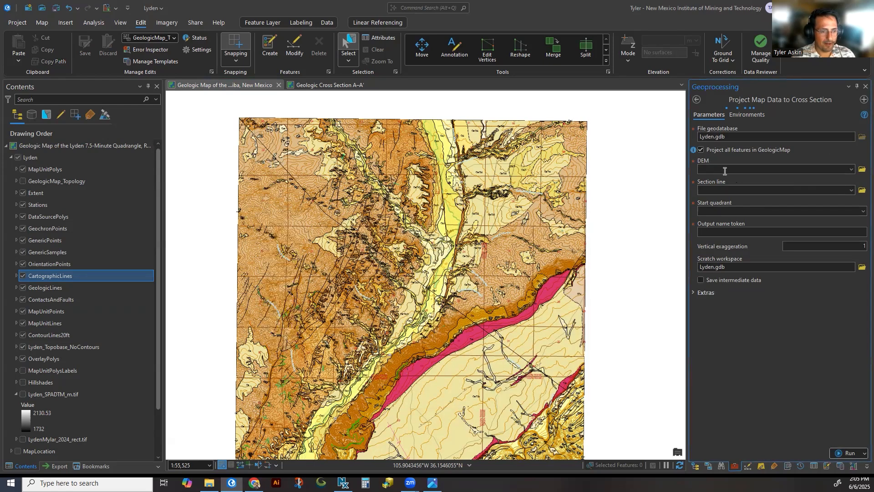
Turn off projecting all GeologicMap features and choose ContactsAndFaults, GeologicLines, MapUnitLines and MapUnitPolys as the feature classes to project.
{"action": "left_click", "coordinate": [700, 150]}
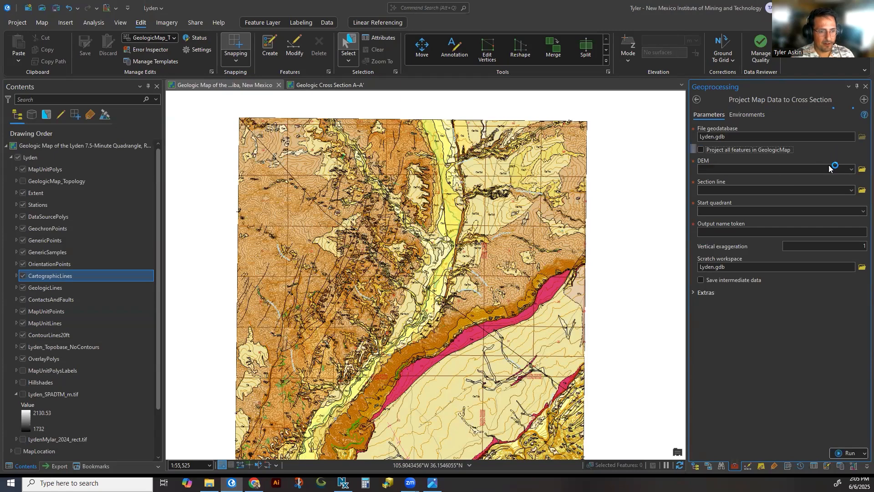
{"action": "left_click", "coordinate": [850, 174]}
{"action": "left_click", "coordinate": [812, 307]}
{"action": "left_click", "coordinate": [850, 183]}
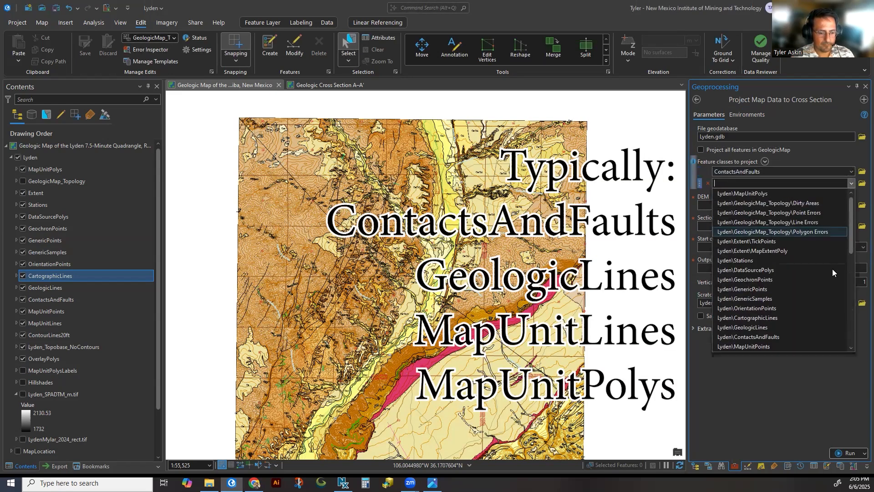
{"action": "left_click", "coordinate": [785, 298]}
{"action": "left_click", "coordinate": [851, 195]}
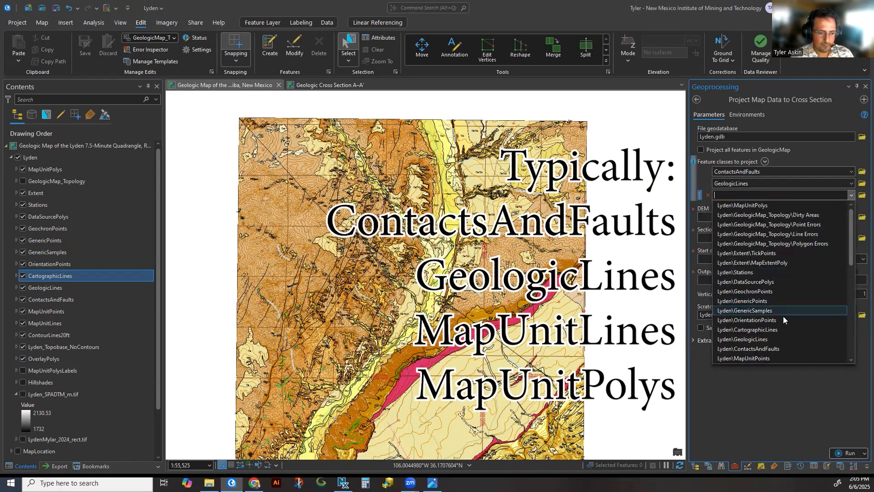
{"action": "scroll", "coordinate": [775, 339], "scroll_direction": "down", "scroll_amount": 1}
{"action": "left_click", "coordinate": [775, 339]}
{"action": "left_click", "coordinate": [851, 206]}
{"action": "left_click", "coordinate": [792, 217]}
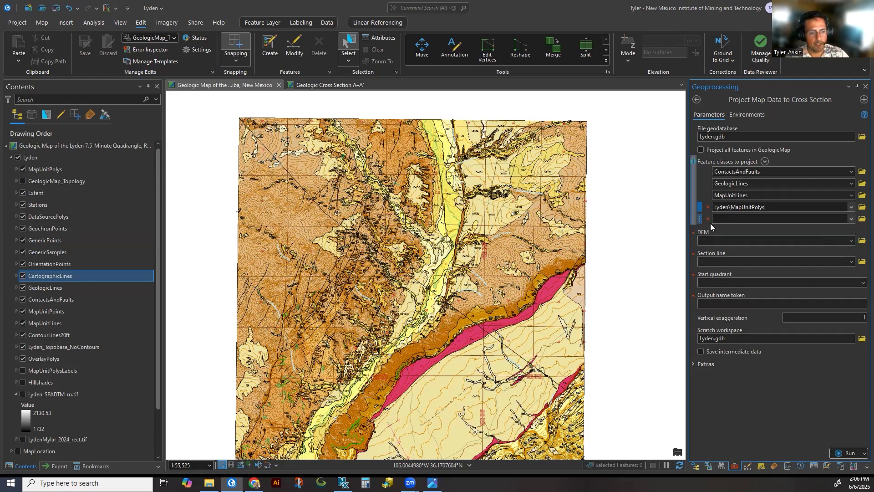
Set the DEM to Lyden_SPADTM_m.tif, the section line to CartographicLines and the start quadrant to UPPER_LEFT.
{"action": "left_click", "coordinate": [851, 241]}
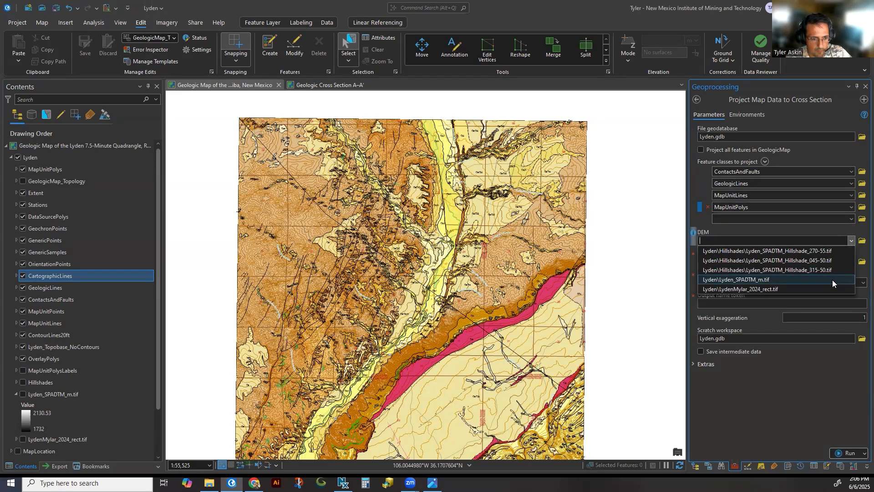
{"action": "left_click", "coordinate": [832, 280]}
{"action": "left_click", "coordinate": [851, 262]}
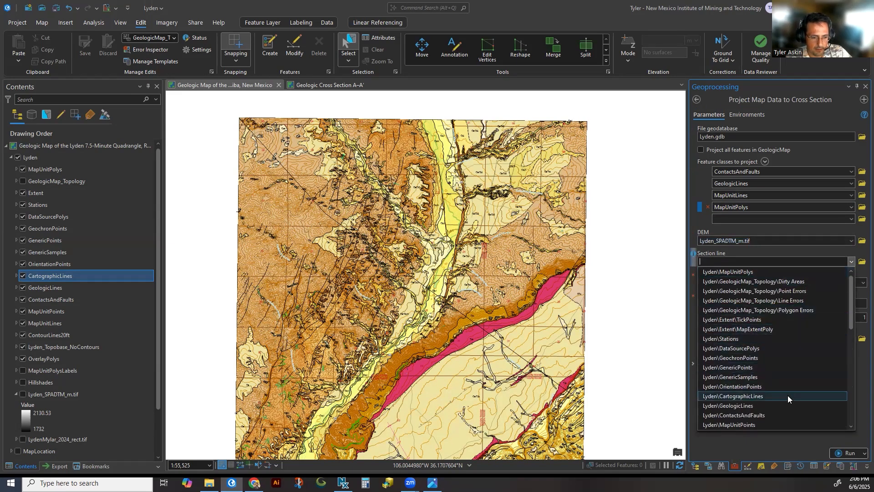
{"action": "left_click", "coordinate": [787, 395]}
{"action": "left_click", "coordinate": [862, 282]}
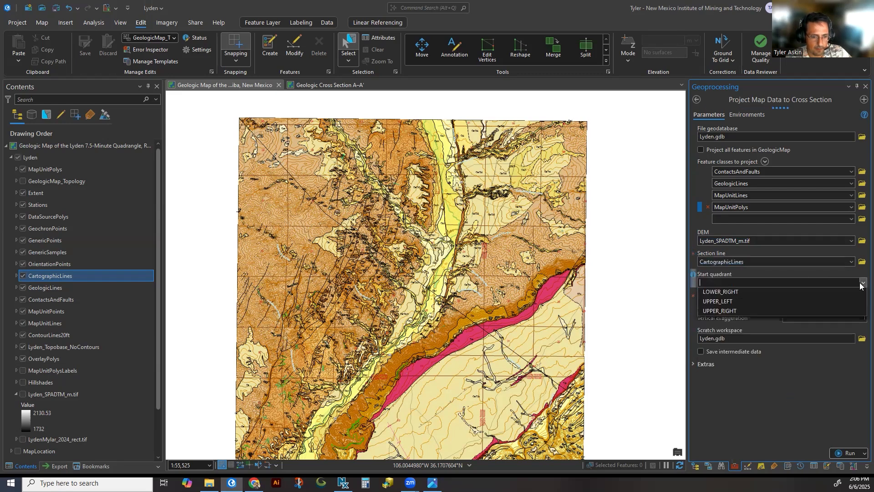
{"action": "left_click", "coordinate": [848, 311]}
{"action": "left_click", "coordinate": [836, 304]}
Set the output name token to A_SurfaceProfile and the scratch workspace to the project's Lyden_Scratch.gdb.
{"action": "mouse_move", "coordinate": [692, 303]}
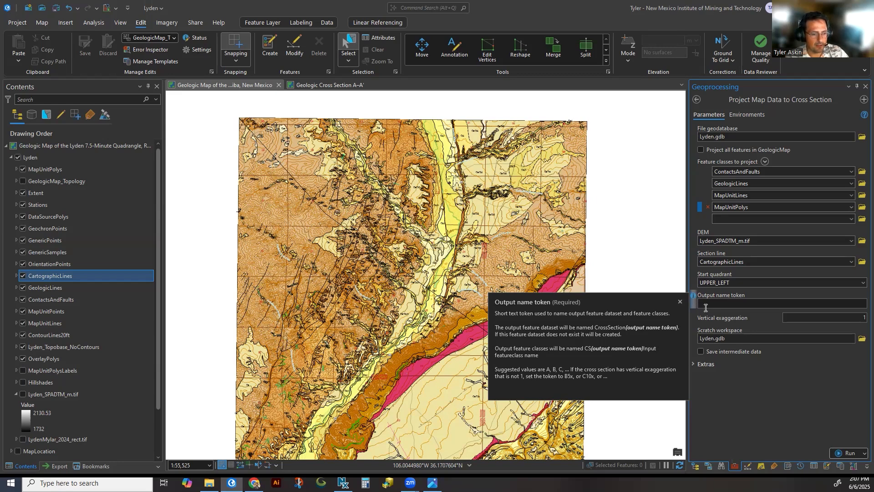
{"action": "left_click", "coordinate": [704, 305]}
{"action": "type", "text": "A_SurfaceProfile"}
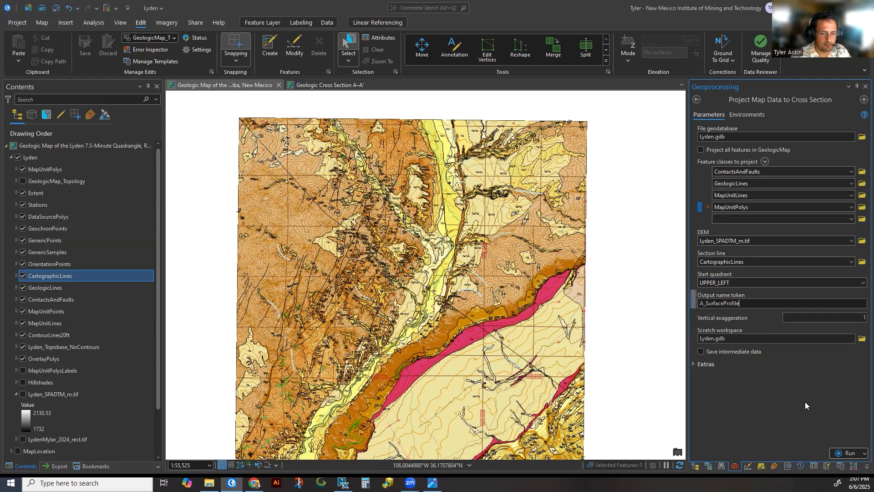
{"action": "left_click", "coordinate": [801, 397]}
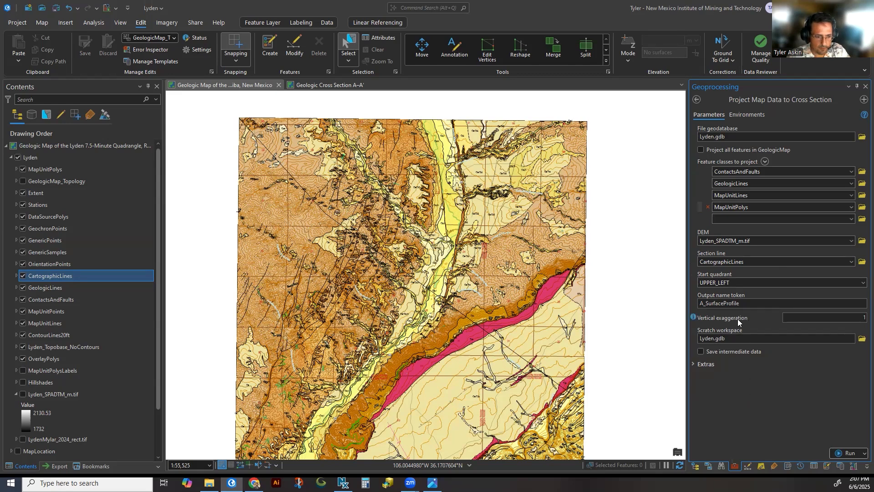
{"action": "left_click", "coordinate": [861, 339]}
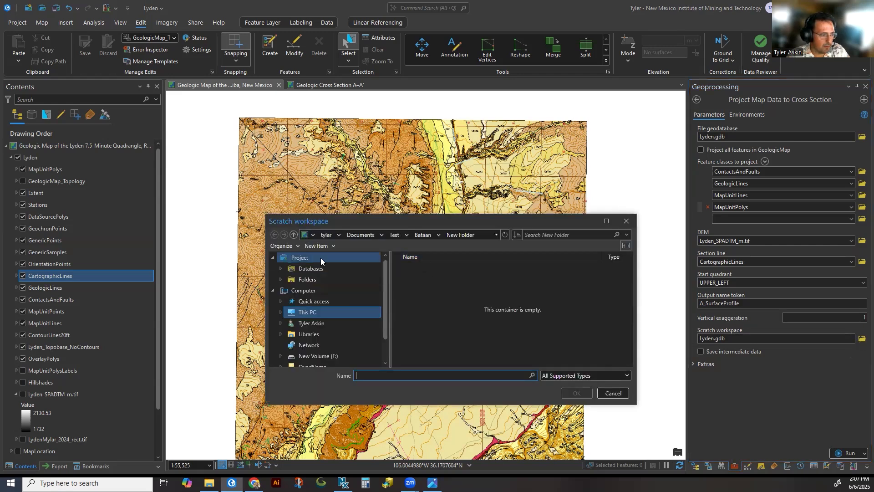
{"action": "left_click", "coordinate": [321, 269]}
{"action": "left_click", "coordinate": [438, 293]}
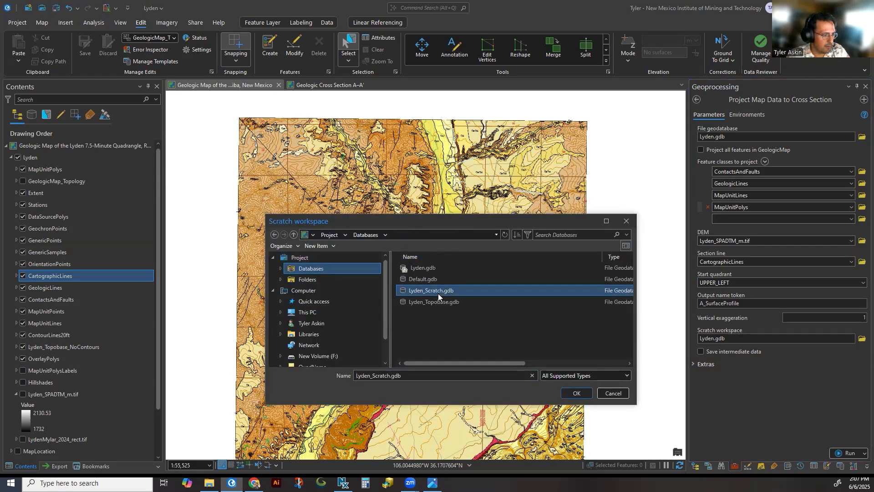
{"action": "left_click", "coordinate": [576, 393]}
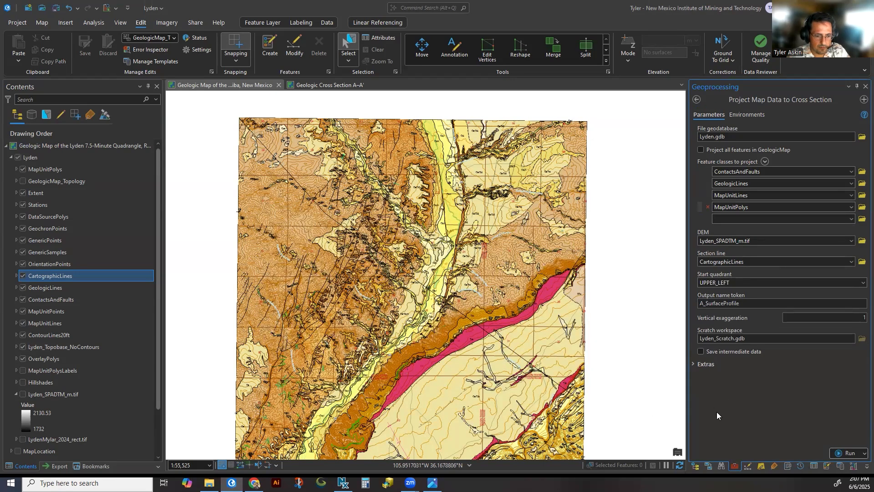
Enable the extra options for adding a surface profile and a frame to the cross section.
{"action": "left_click", "coordinate": [694, 364]}
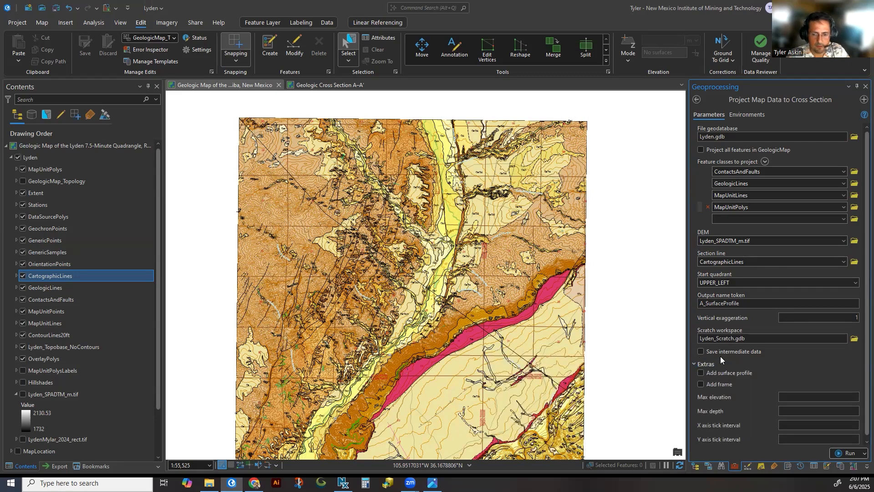
{"action": "scroll", "coordinate": [720, 357], "scroll_direction": "down", "scroll_amount": 1}
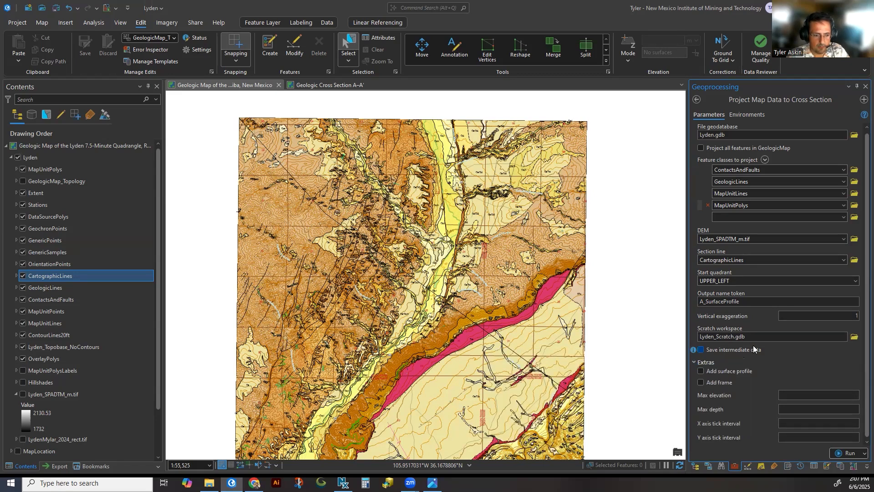
{"action": "left_click", "coordinate": [701, 371]}
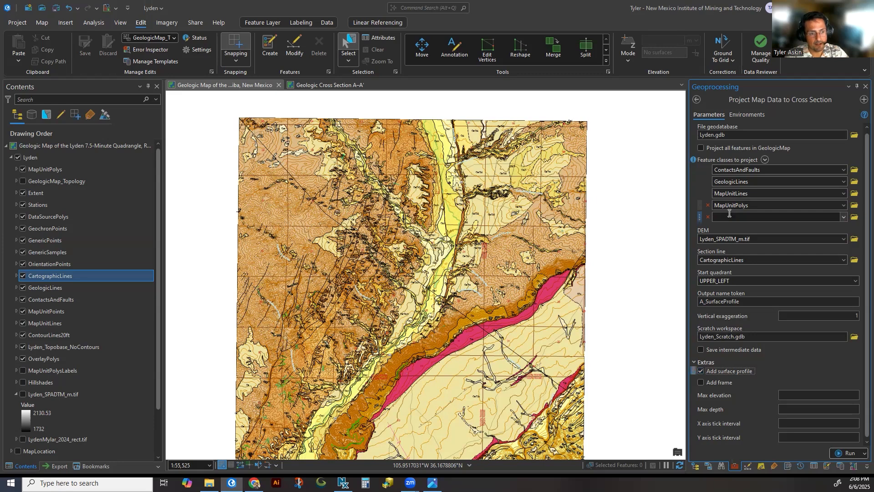
{"action": "left_click", "coordinate": [701, 383]}
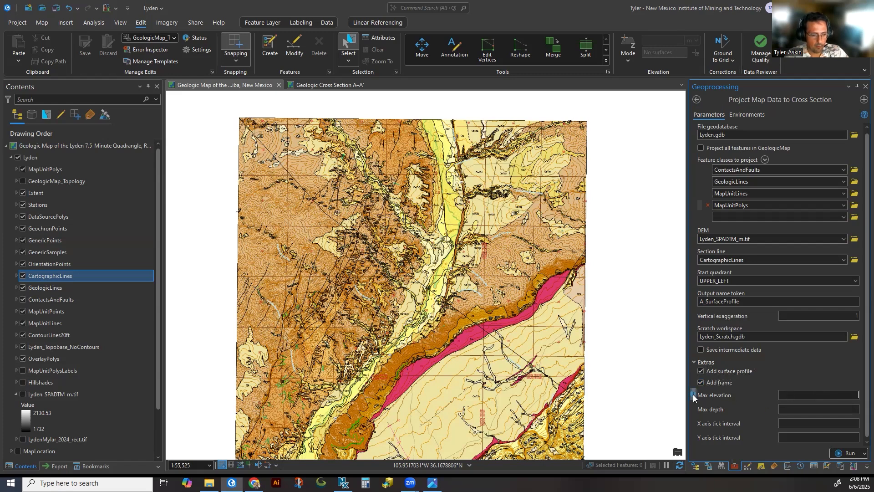
Set the frame's max elevation to 2500, max depth to 1000 and Y axis tick interval to 250, leaving the X axis interval blank.
{"action": "mouse_move", "coordinate": [693, 397]}
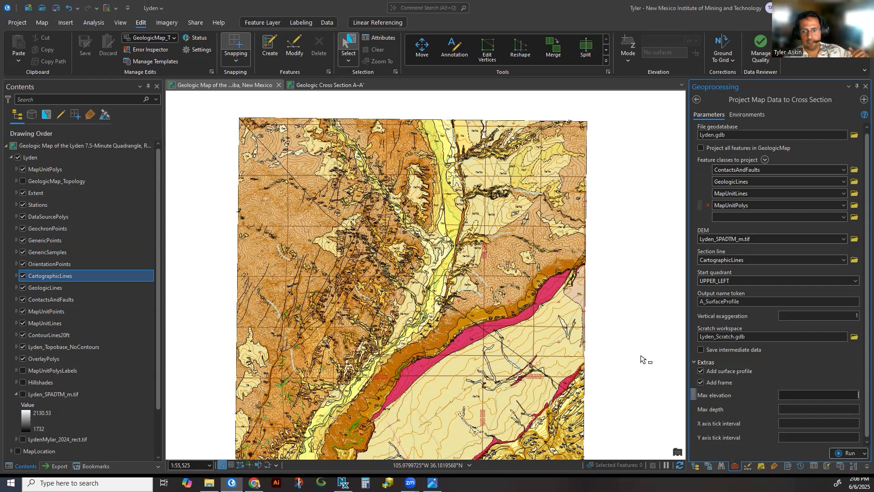
{"action": "scroll", "coordinate": [469, 321], "scroll_direction": "up", "scroll_amount": 1}
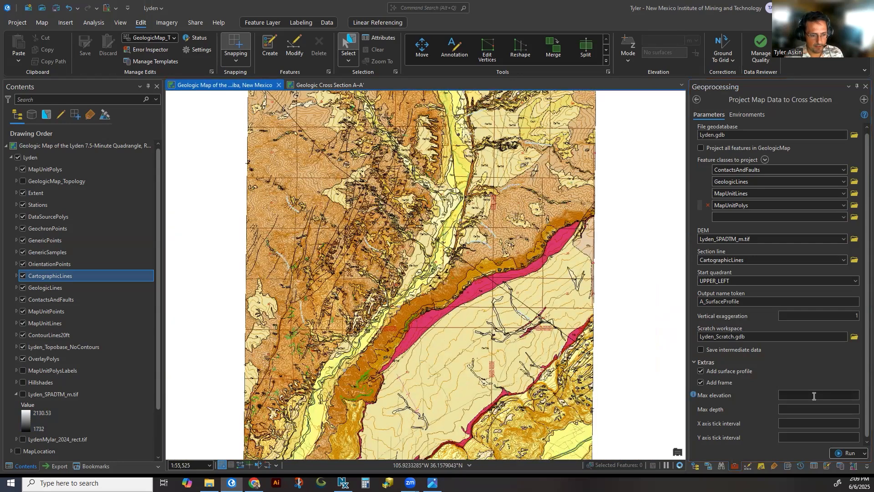
{"action": "left_click", "coordinate": [814, 395]}
{"action": "type", "text": "2500"}
{"action": "left_click", "coordinate": [832, 407]}
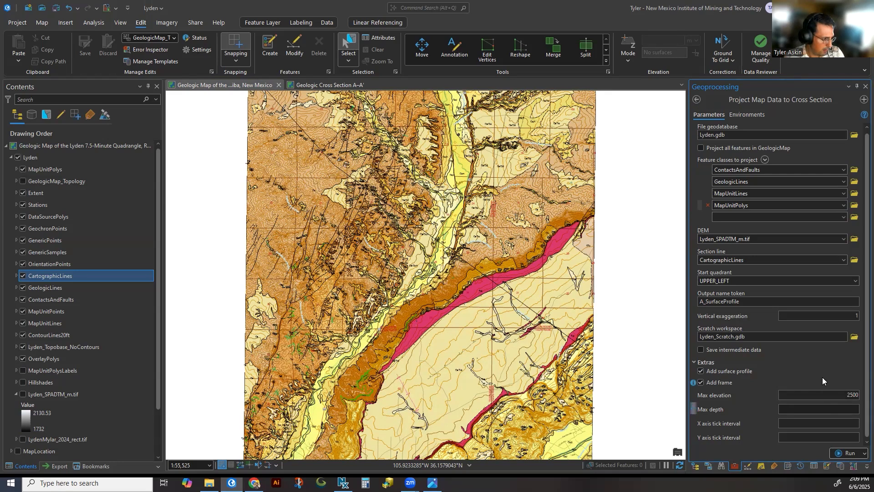
{"action": "type", "text": "1000"}
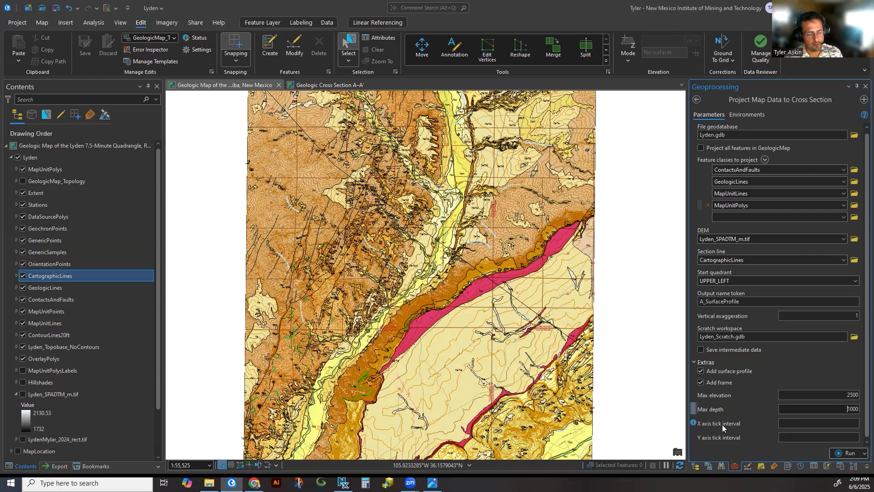
{"action": "left_click", "coordinate": [791, 422]}
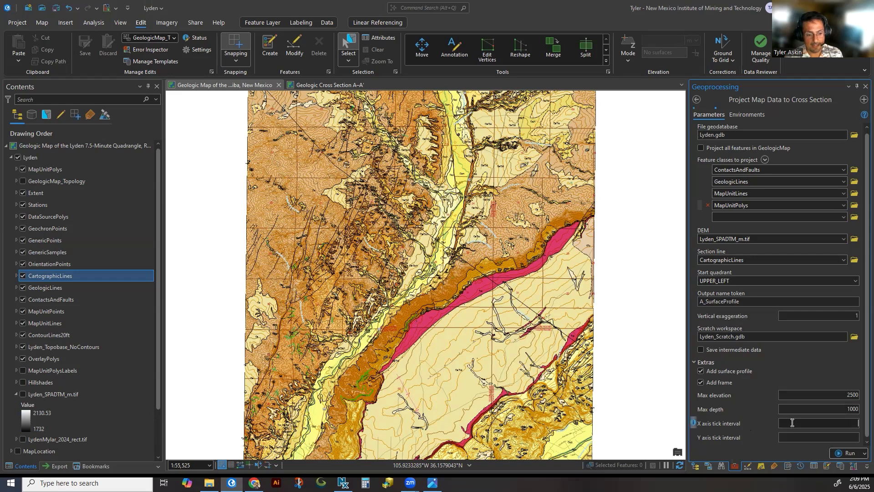
{"action": "left_click", "coordinate": [819, 439]}
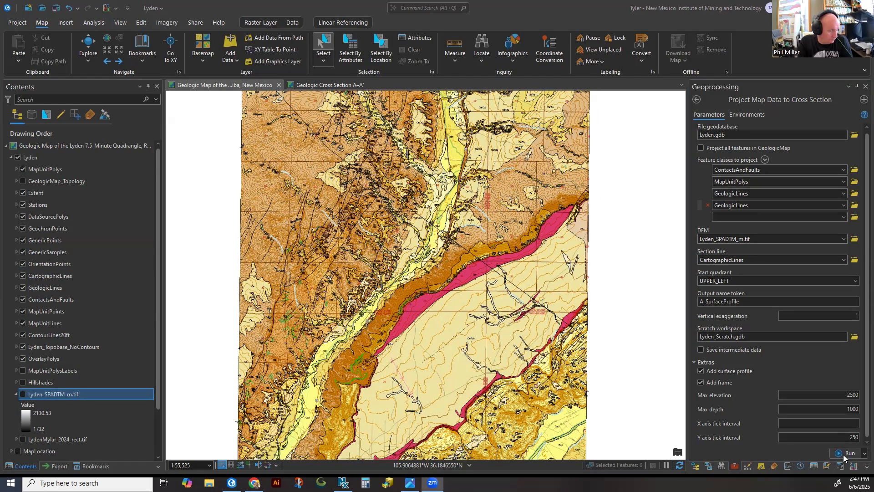
Examine the feature classes in the CrossSectionA_SurfaceProfile feature dataset of Lyden.gdb in the project catalog.
{"action": "left_click", "coordinate": [694, 466]}
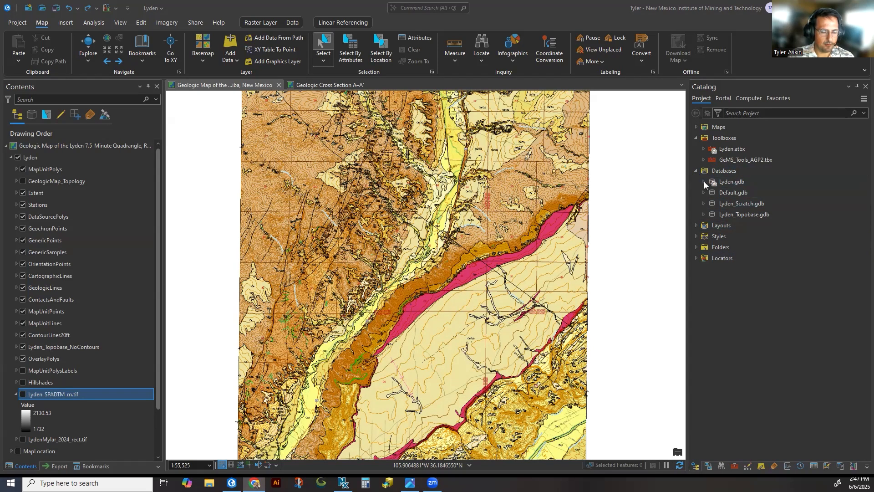
{"action": "right_click", "coordinate": [727, 182]}
{"action": "mouse_move", "coordinate": [724, 185]}
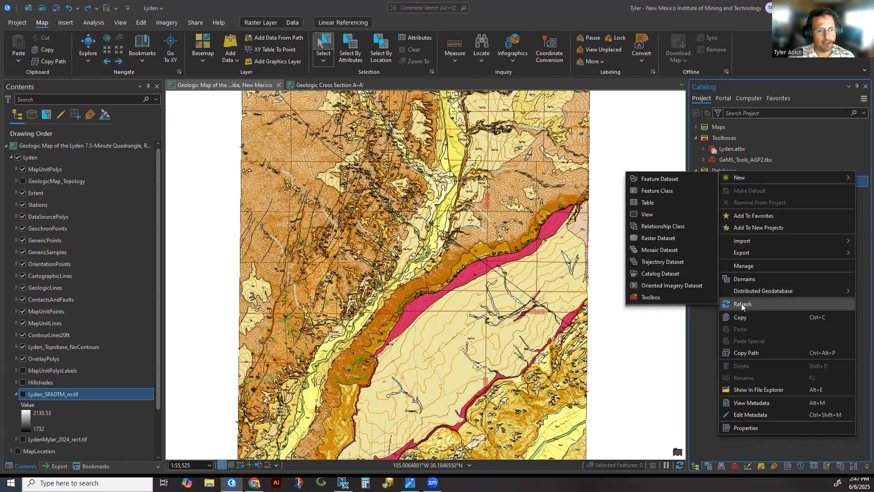
{"action": "left_click", "coordinate": [695, 318]}
{"action": "left_click", "coordinate": [702, 181]}
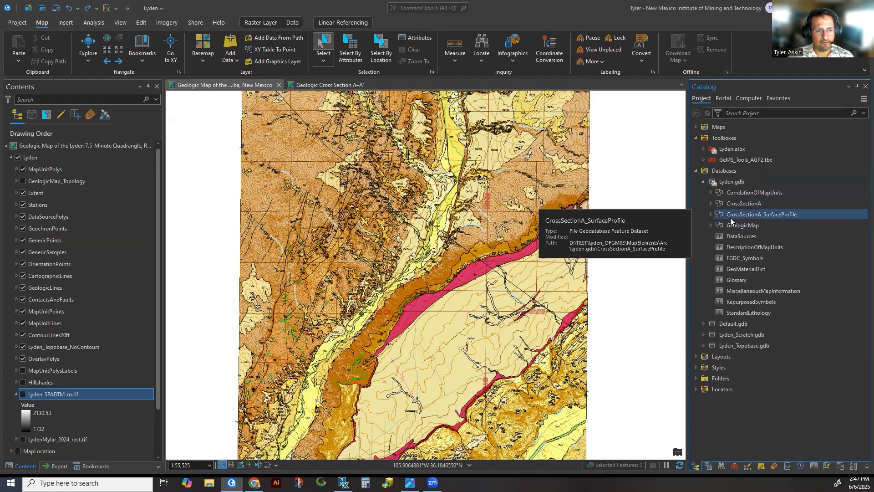
{"action": "left_click", "coordinate": [710, 215]}
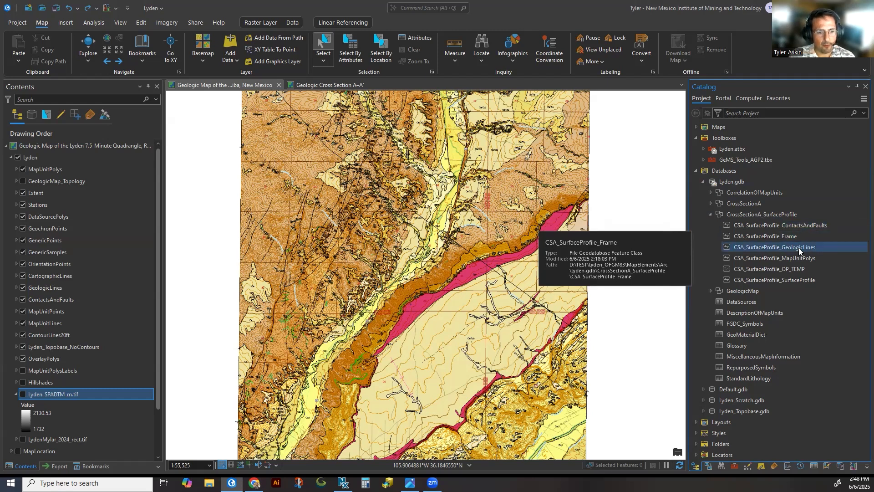
{"action": "left_click", "coordinate": [794, 279]}
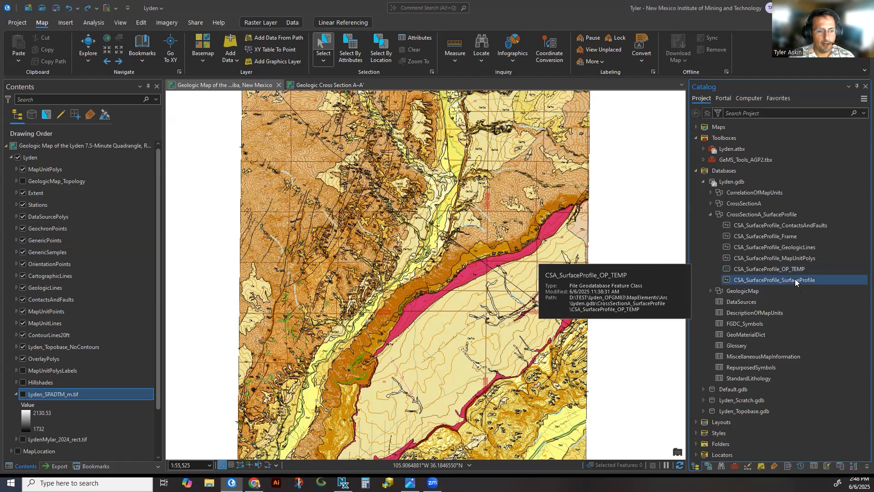
{"action": "left_click", "coordinate": [710, 215]}
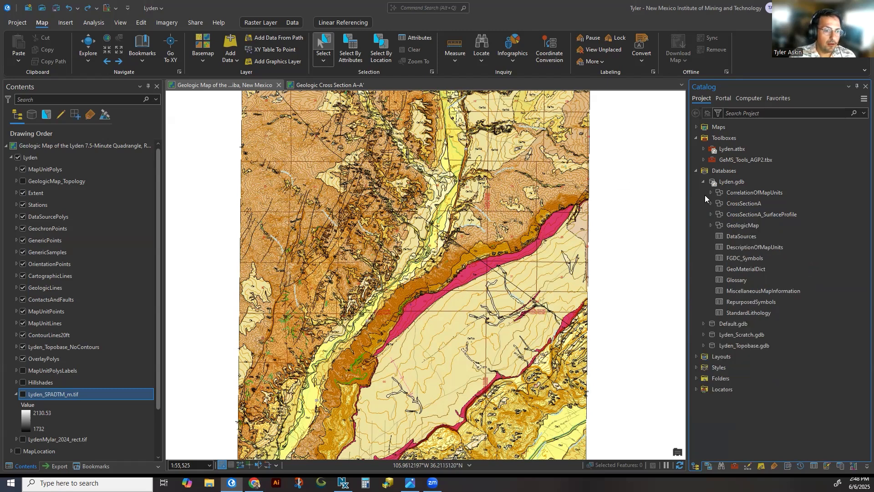
Add the surface profile's ContactsAndFaults, Frame, GeologicLines, MapUnitPolys and SurfaceProfile feature classes to the Geologic Cross Section A–A' map.
{"action": "left_click", "coordinate": [337, 85]}
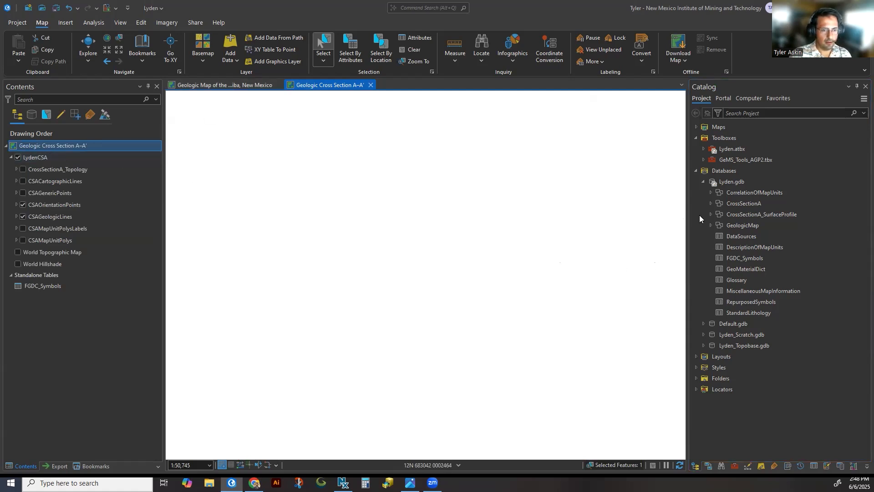
{"action": "left_click", "coordinate": [711, 214]}
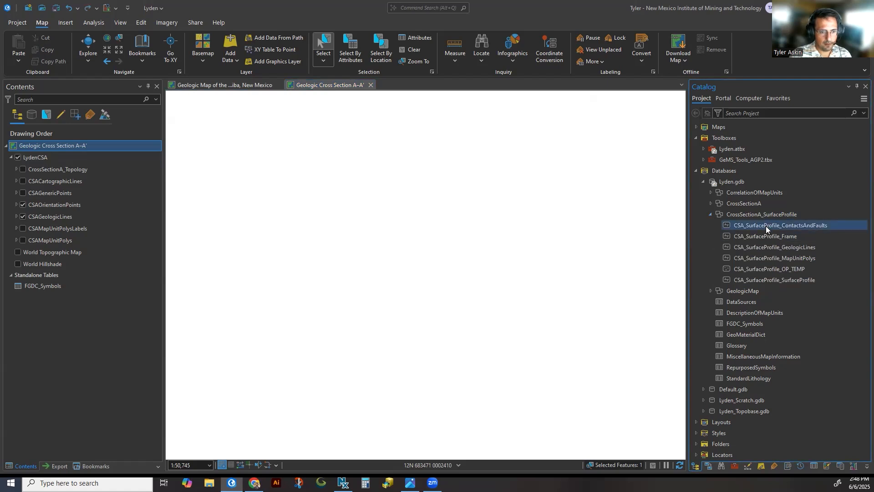
{"action": "left_click", "coordinate": [765, 226]}
{"action": "left_click", "coordinate": [767, 235], "text": "ctrl"}
{"action": "left_click", "coordinate": [773, 248], "text": "ctrl"}
{"action": "left_click", "coordinate": [774, 258], "text": "ctrl"}
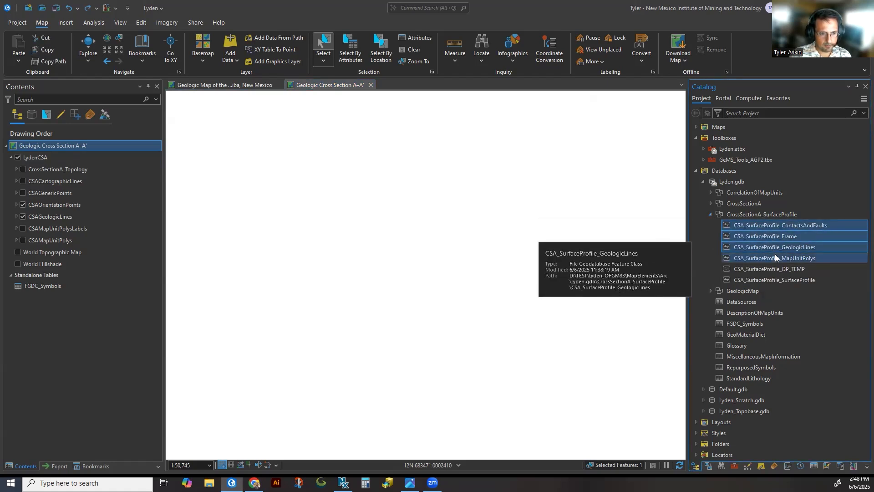
{"action": "left_click", "coordinate": [773, 280], "text": "ctrl"}
{"action": "mouse_move", "coordinate": [765, 232]}
{"action": "left_mouse_down"}
{"action": "mouse_move", "coordinate": [40, 160]}
{"action": "mouse_move", "coordinate": [44, 150]}
{"action": "left_mouse_up"}
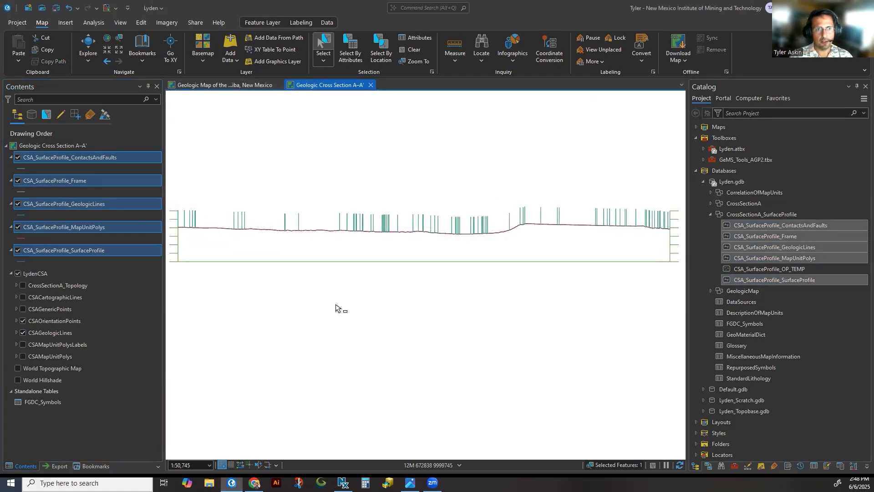
Examine the contact and fault lines above the surface profile in the cross section and compare them with the quadrangle's geologic map.
{"action": "scroll", "coordinate": [346, 326], "scroll_direction": "down", "scroll_amount": 1}
{"action": "scroll", "coordinate": [346, 326], "scroll_direction": "up", "scroll_amount": 1}
{"action": "mouse_move", "coordinate": [354, 329]}
{"action": "left_mouse_down"}
{"action": "mouse_move", "coordinate": [363, 330]}
{"action": "mouse_move", "coordinate": [347, 323]}
{"action": "left_mouse_up"}
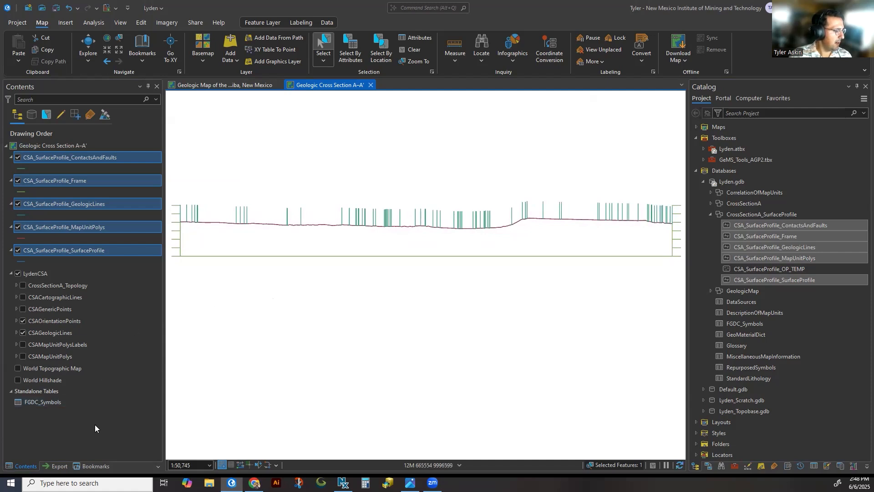
{"action": "left_click", "coordinate": [69, 157]}
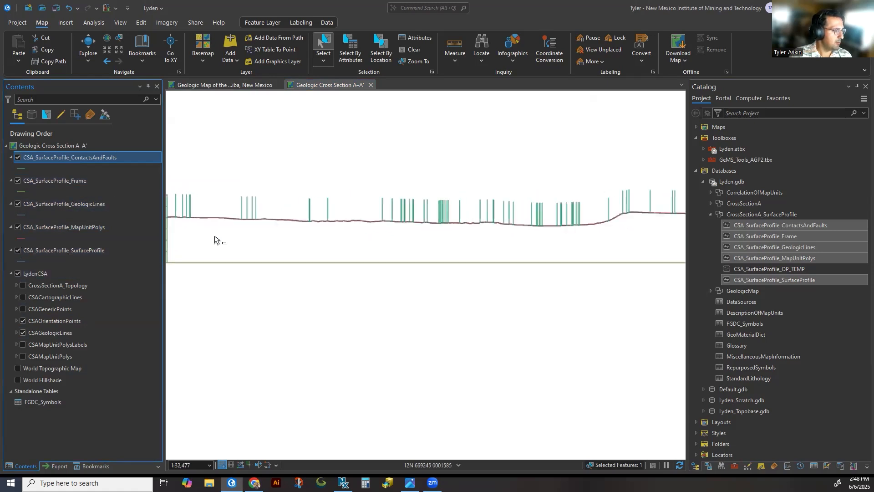
{"action": "scroll", "coordinate": [297, 243], "scroll_direction": "down", "scroll_amount": 2}
{"action": "left_click_drag", "start_coordinate": [296, 243], "coordinate": [334, 250]}
{"action": "scroll", "coordinate": [334, 250], "scroll_direction": "up", "scroll_amount": 2}
{"action": "left_click_drag", "start_coordinate": [400, 264], "coordinate": [370, 267]}
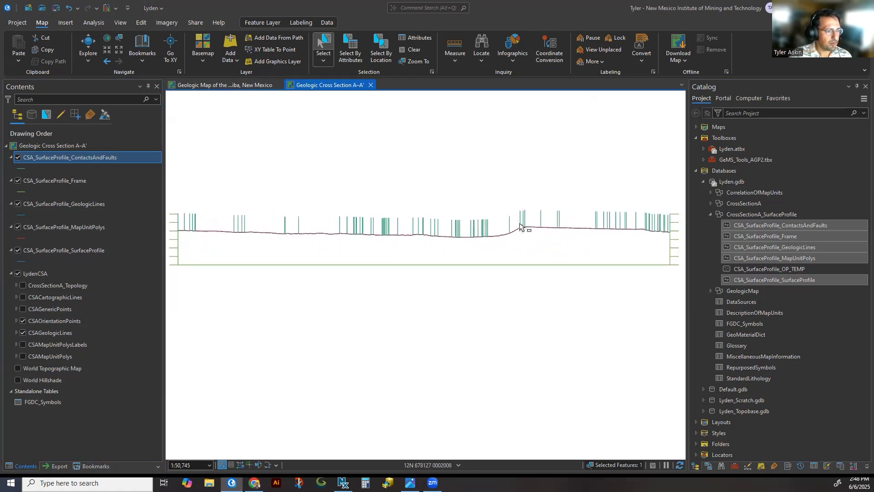
{"action": "left_click", "coordinate": [238, 86]}
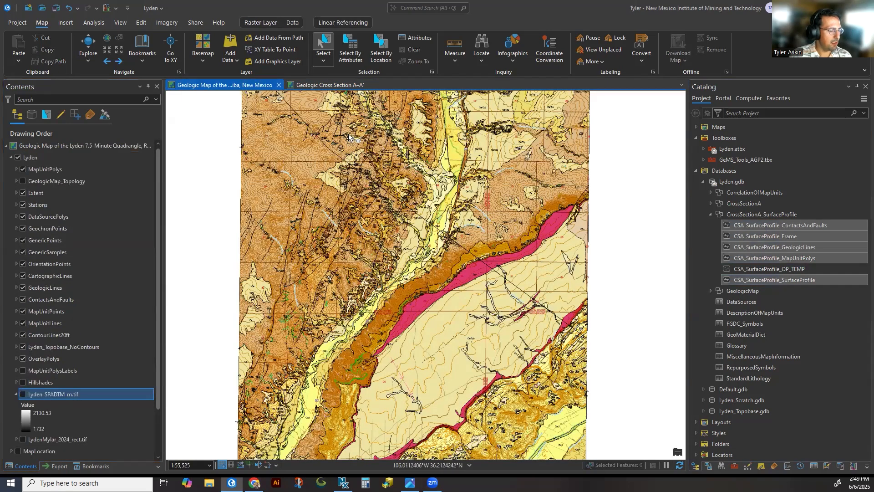
{"action": "left_click", "coordinate": [330, 85]}
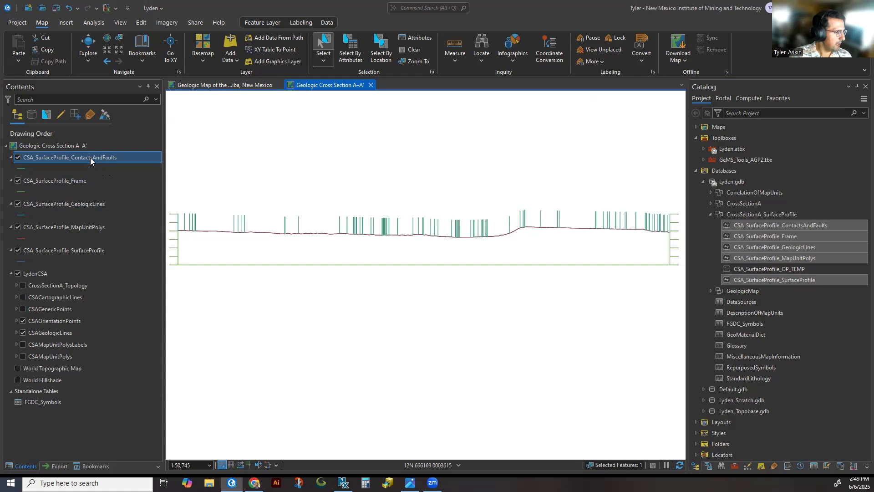
Symbolize the CSA_SurfaceProfile_ContactsAndFaults layer with unique values based on the Symbol field.
{"action": "left_click", "coordinate": [760, 466]}
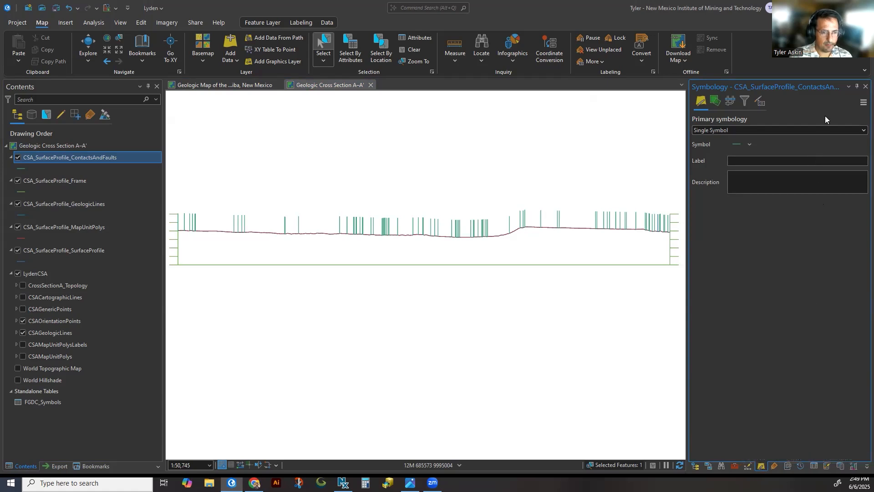
{"action": "left_click", "coordinate": [863, 131]}
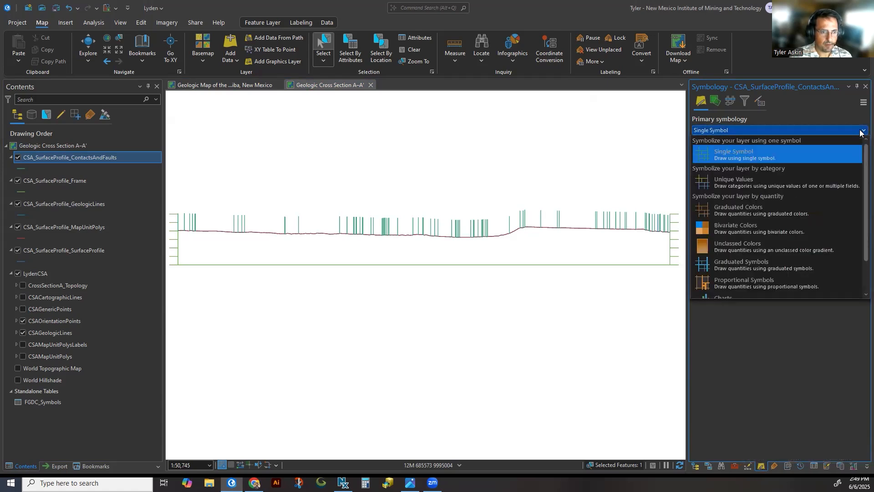
{"action": "left_click", "coordinate": [808, 179]}
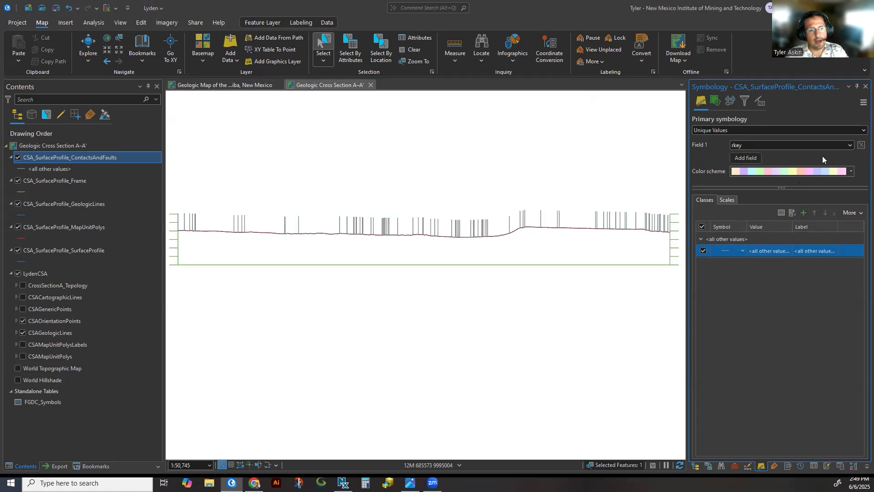
{"action": "left_click", "coordinate": [850, 146]}
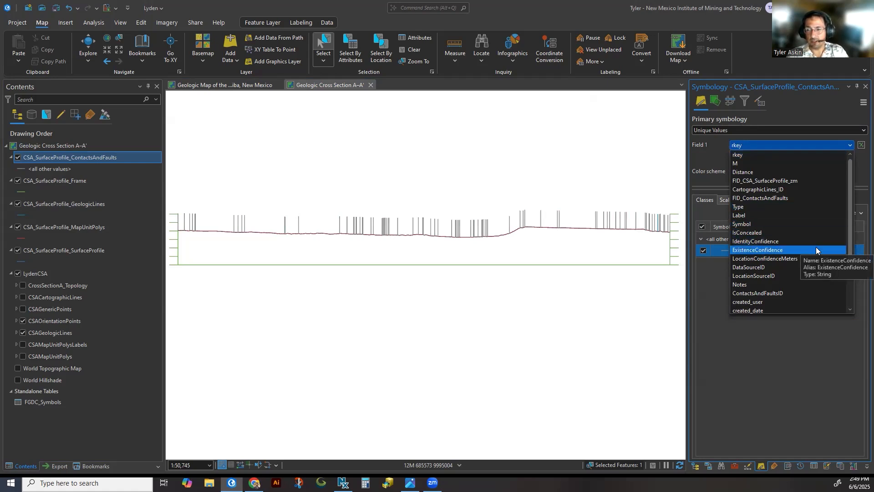
{"action": "left_click", "coordinate": [788, 222]}
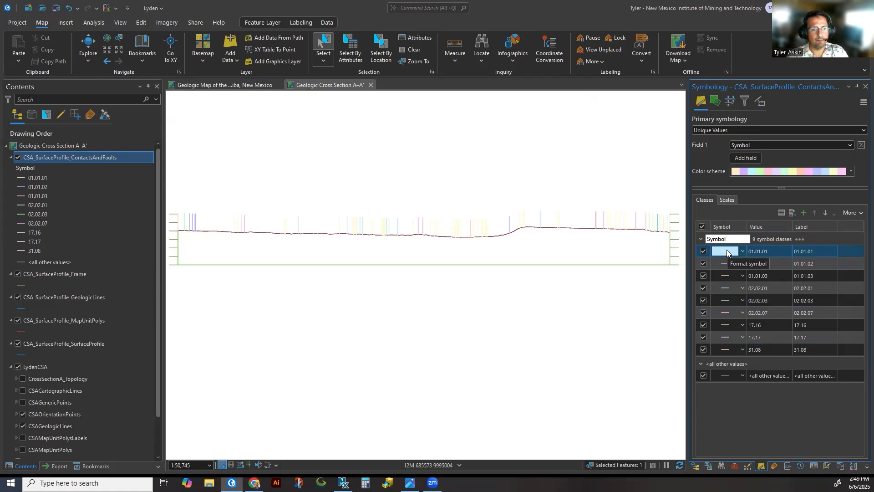
Match the CSA_SurfaceProfile_ContactsAndFaults symbology to the FGDC_GeMS style using the Symbol field as match values.
{"action": "left_click", "coordinate": [860, 105]}
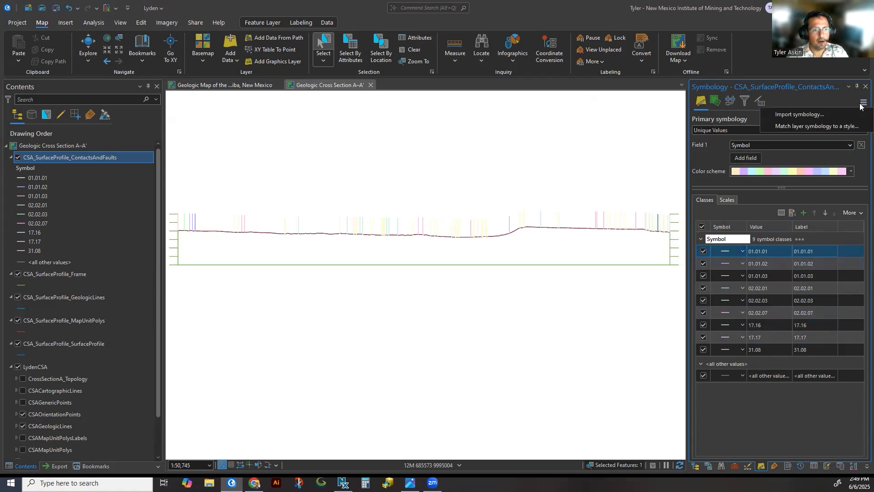
{"action": "left_click", "coordinate": [854, 131]}
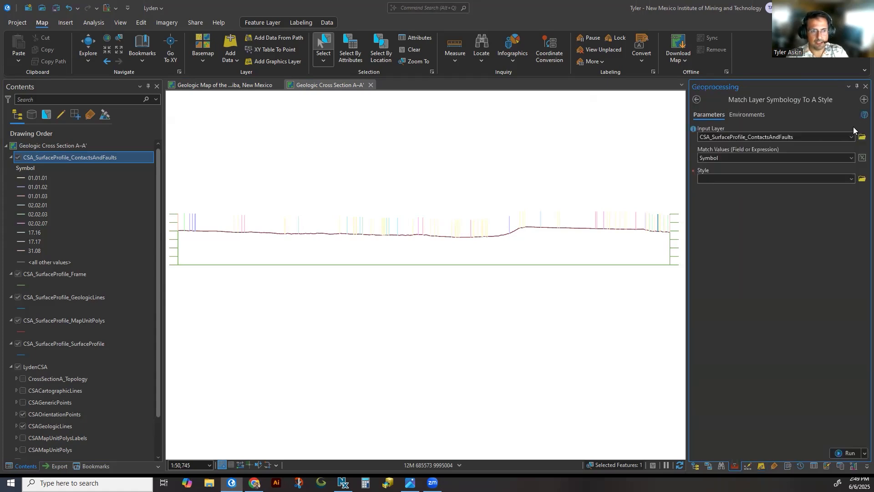
{"action": "left_click", "coordinate": [853, 180]}
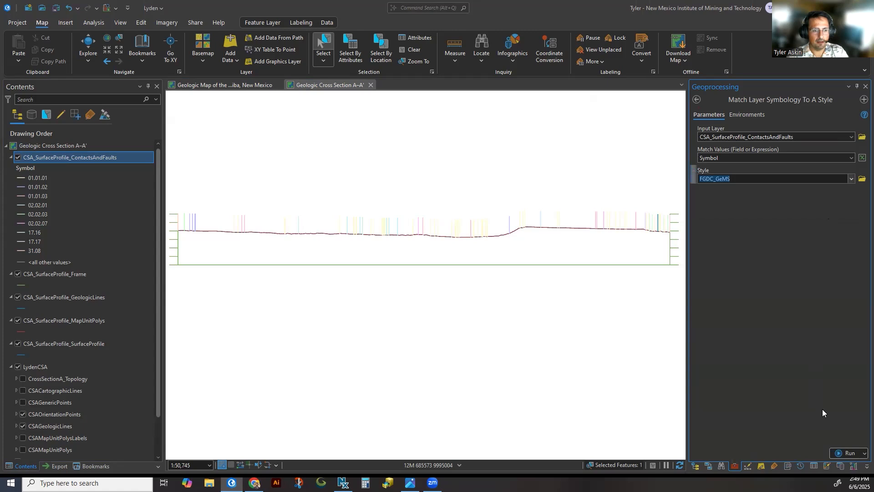
{"action": "left_click", "coordinate": [848, 453]}
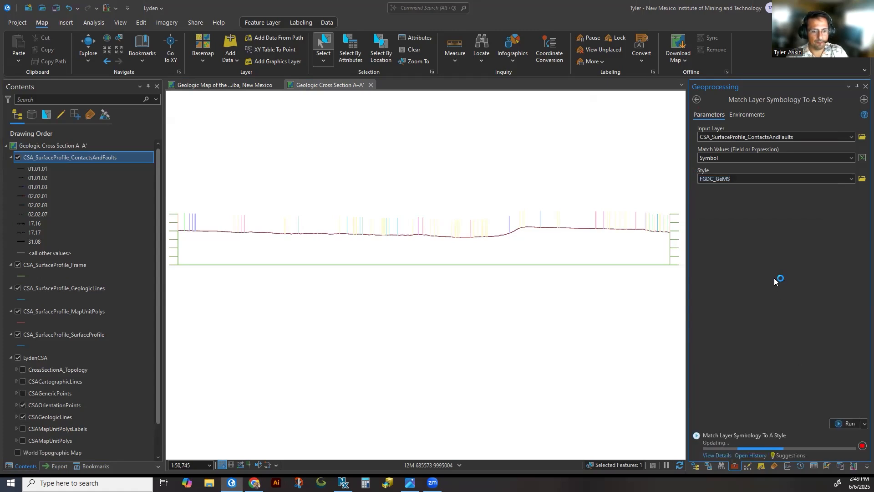
{"action": "left_click", "coordinate": [695, 101]}
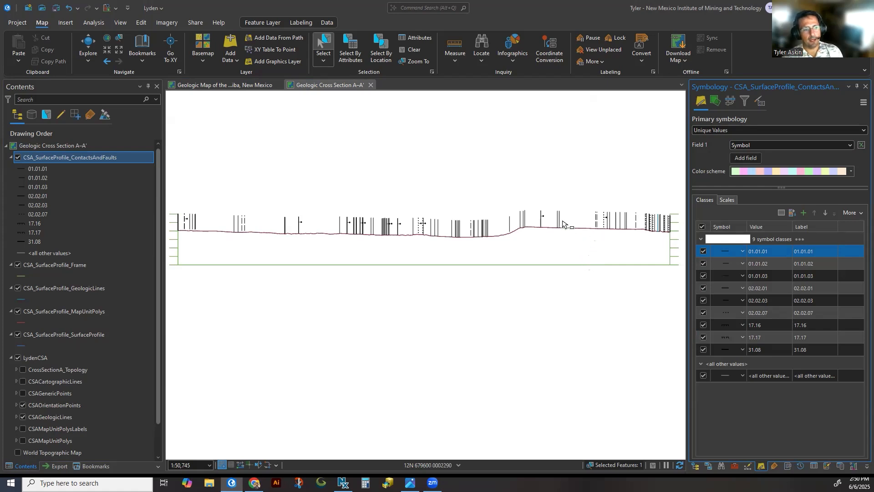
Inspect the styled contacts and faults and the Edit Vertices options for the fault line just past the slope, then clear the selection.
{"action": "scroll", "coordinate": [562, 223], "scroll_direction": "up", "scroll_amount": 3}
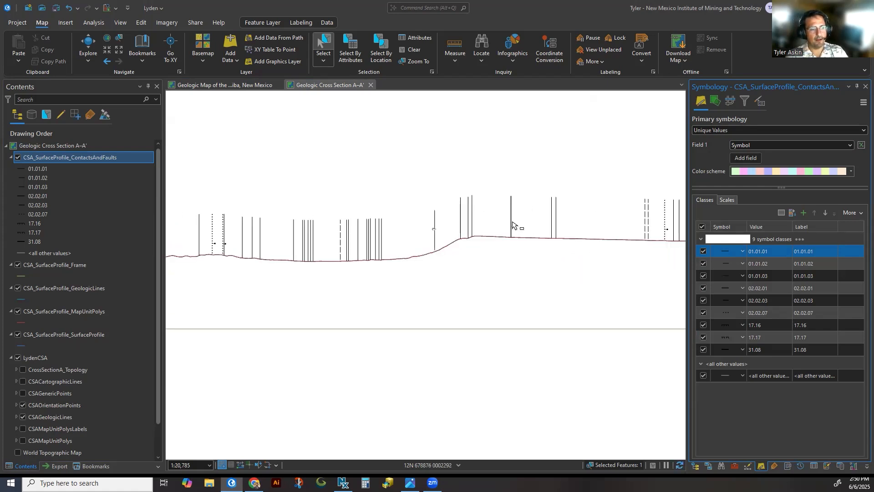
{"action": "scroll", "coordinate": [512, 225], "scroll_direction": "down", "scroll_amount": 3}
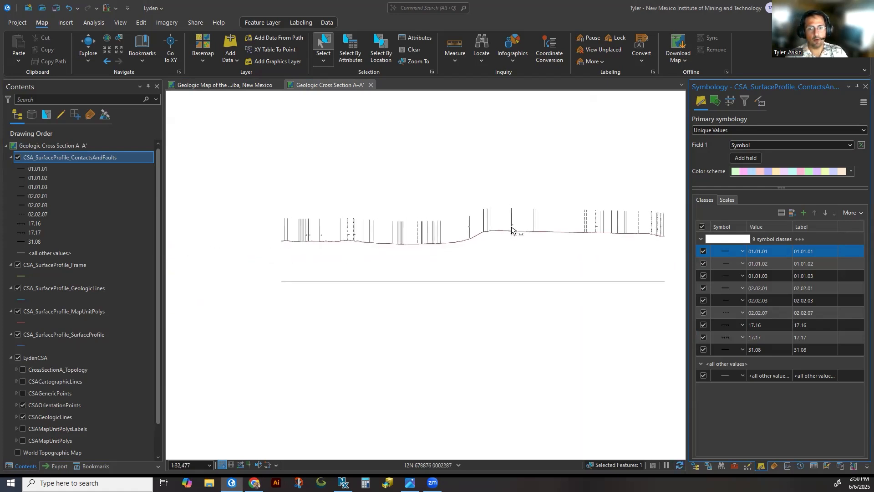
{"action": "left_click_drag", "start_coordinate": [556, 246], "coordinate": [540, 250]}
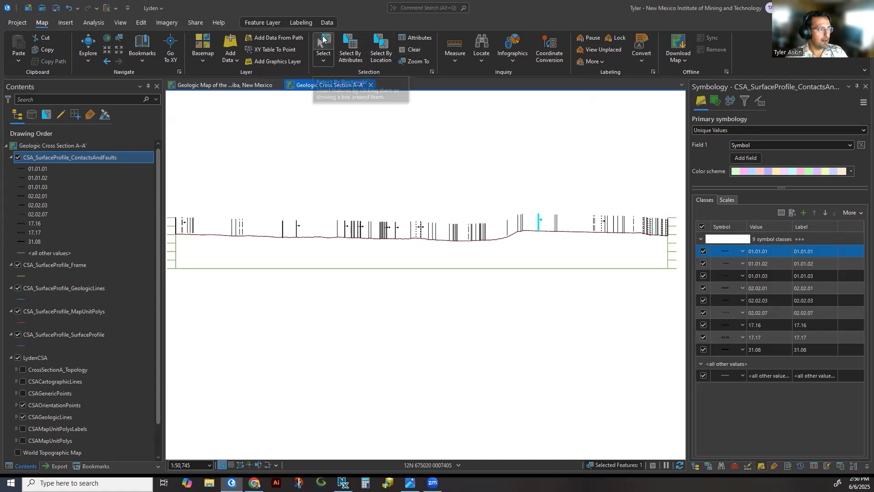
{"action": "left_click", "coordinate": [141, 23]}
{"action": "left_click", "coordinate": [500, 46]}
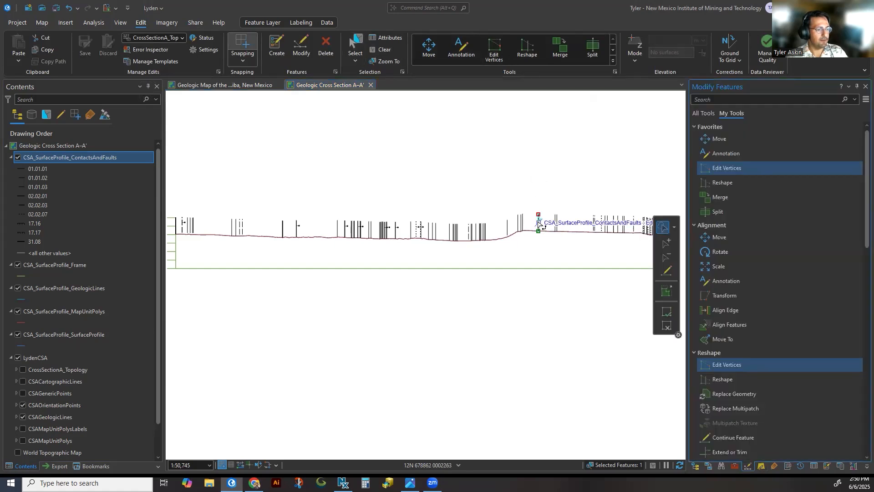
{"action": "right_click", "coordinate": [539, 223]}
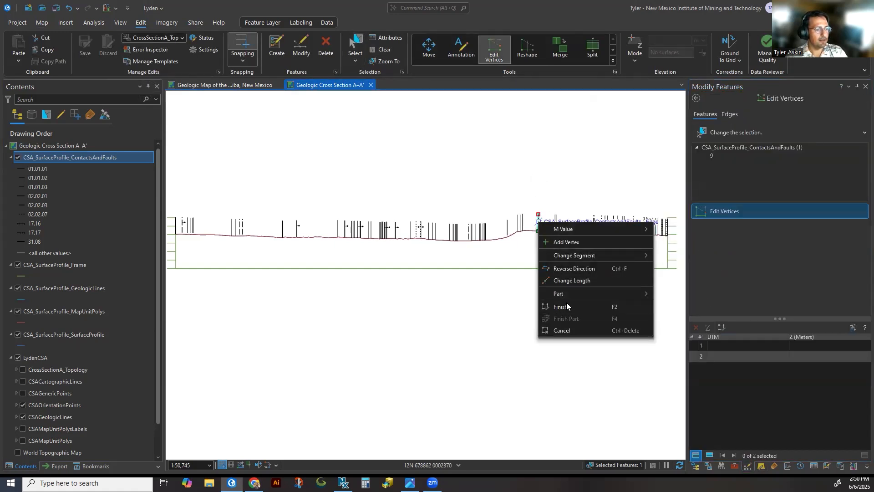
{"action": "left_click", "coordinate": [382, 51]}
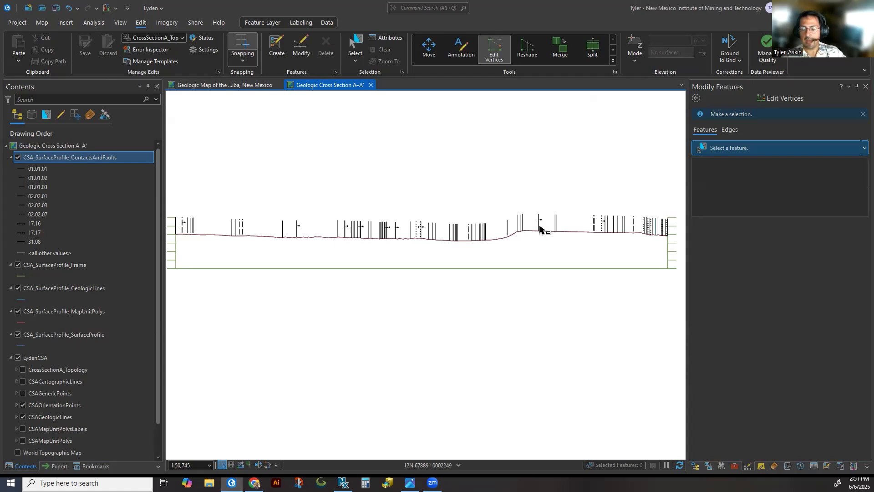
Check the spatial reference in the properties of the CrossSectionA_SurfaceProfile feature dataset.
{"action": "left_click", "coordinate": [695, 466]}
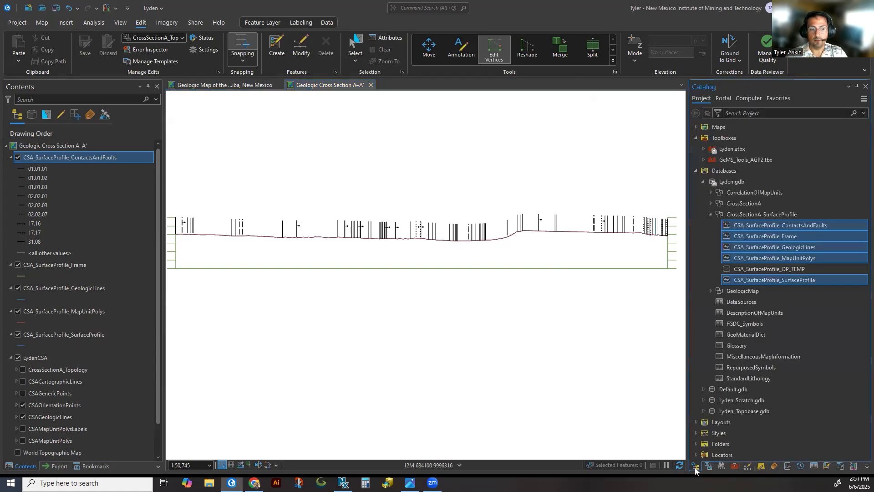
{"action": "left_click", "coordinate": [710, 214]}
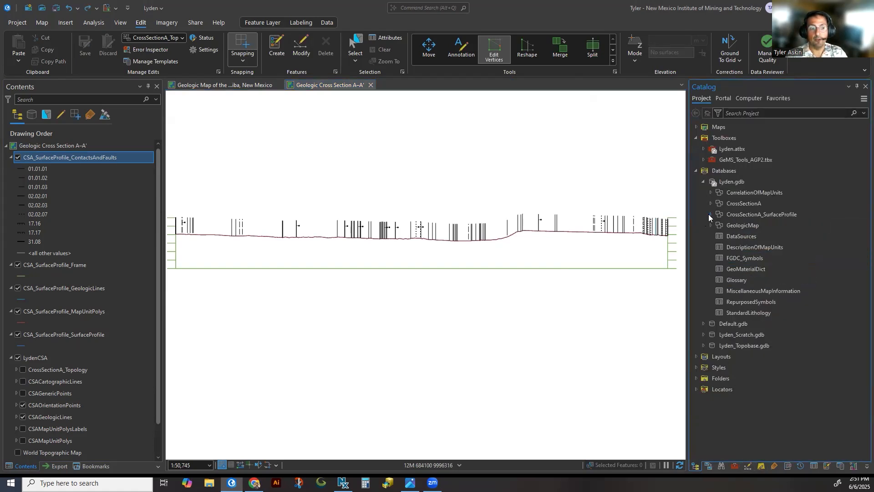
{"action": "right_click", "coordinate": [738, 215]}
{"action": "left_click", "coordinate": [768, 423]}
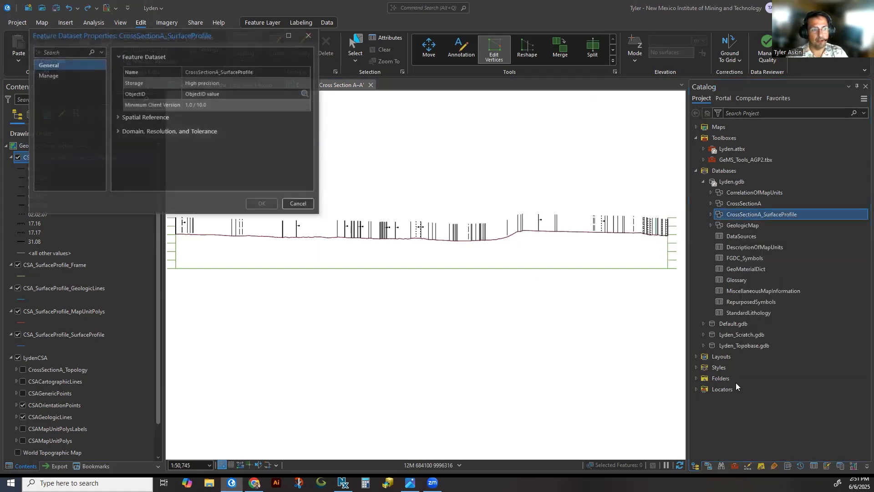
{"action": "left_click", "coordinate": [118, 117]}
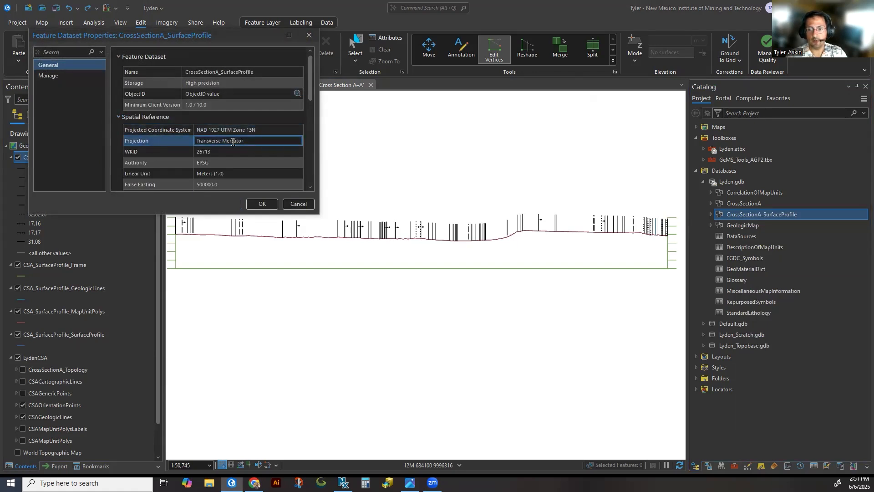
{"action": "left_click", "coordinate": [309, 35]}
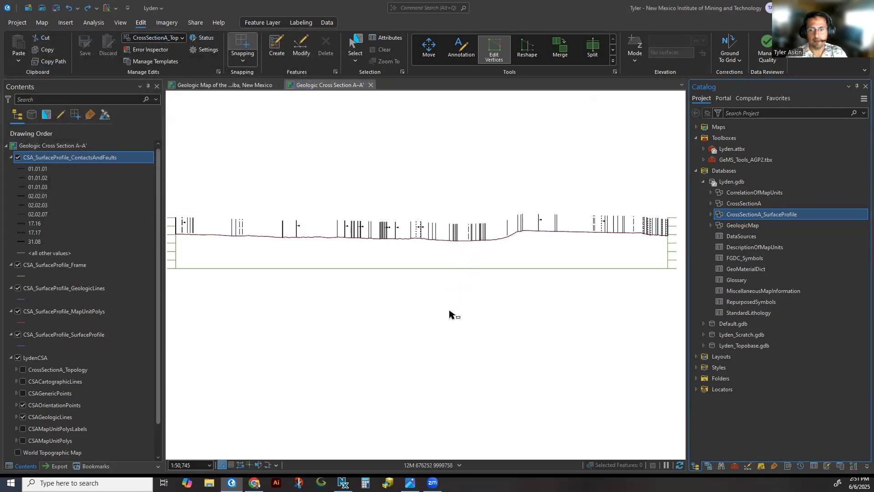
Collapse the ContactsAndFaults legend and symbolize the CSA_SurfaceProfile_GeologicLines layer with unique values based on the Symbol field.
{"action": "left_click", "coordinate": [11, 157]}
{"action": "left_click", "coordinate": [49, 169]}
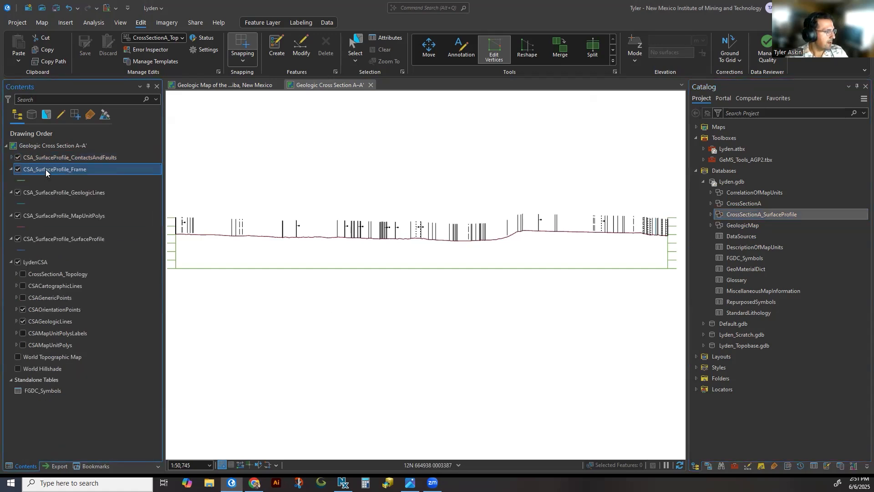
{"action": "left_click", "coordinate": [54, 192]}
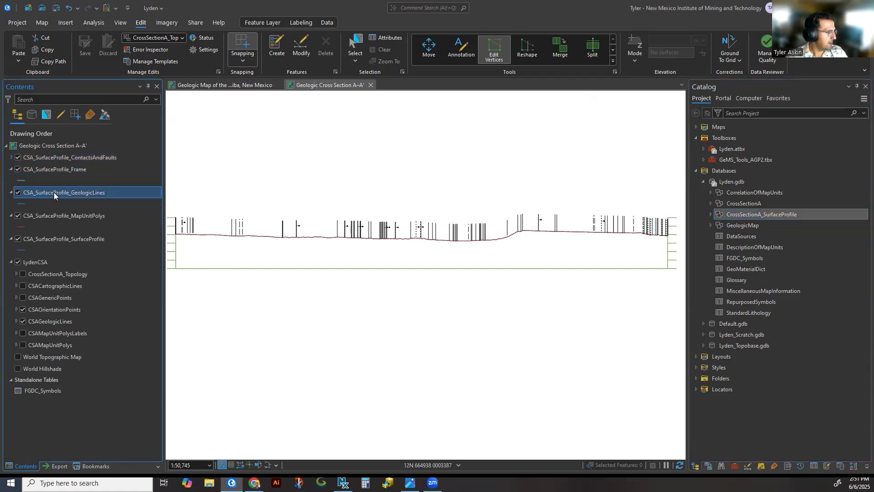
{"action": "left_click", "coordinate": [761, 466]}
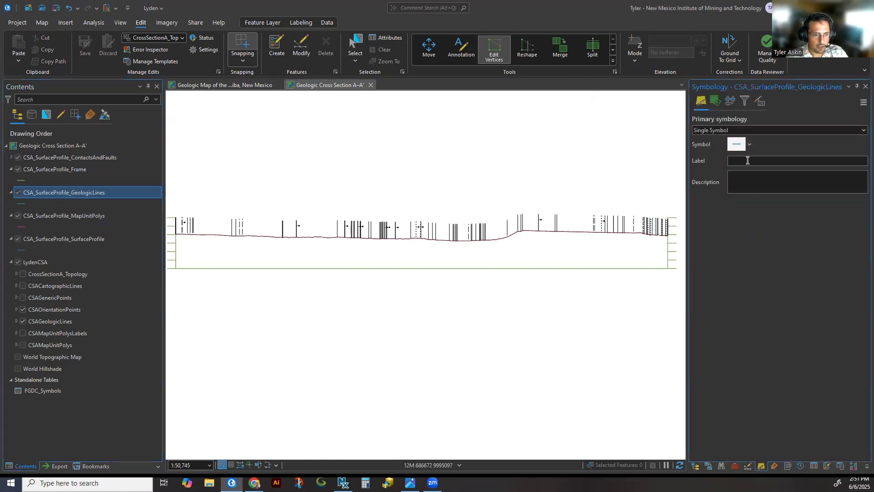
{"action": "left_click", "coordinate": [778, 128]}
{"action": "left_click", "coordinate": [767, 182]}
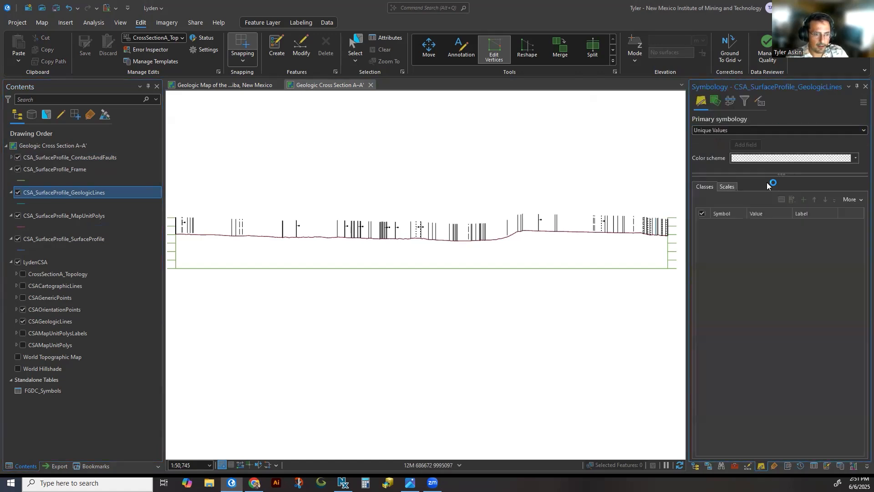
{"action": "left_click", "coordinate": [811, 147]}
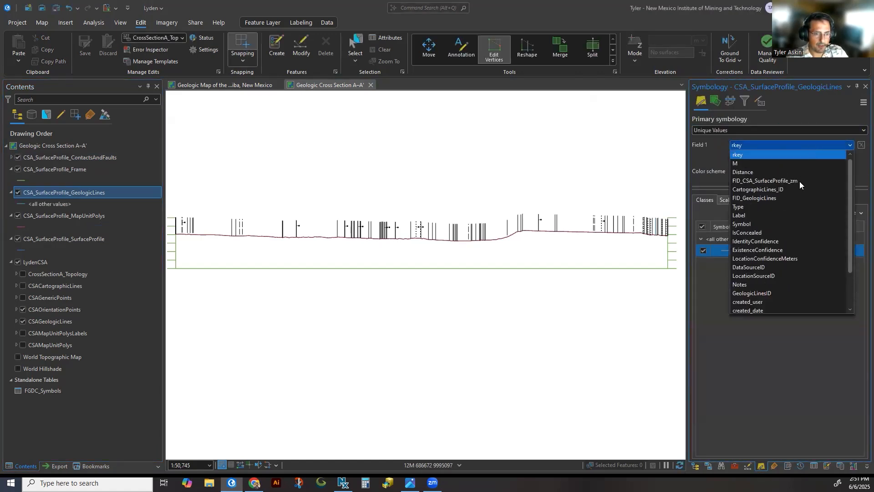
{"action": "left_click", "coordinate": [787, 224]}
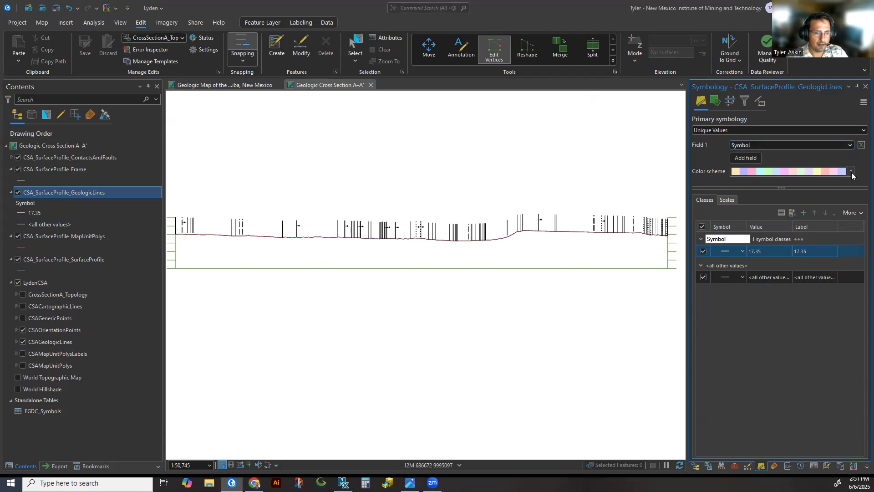
Search the symbol gallery for 17.35 and apply that line symbol to the 17.35 class of the GeologicLines layer.
{"action": "left_click", "coordinate": [731, 250]}
{"action": "type", "text": "17"}
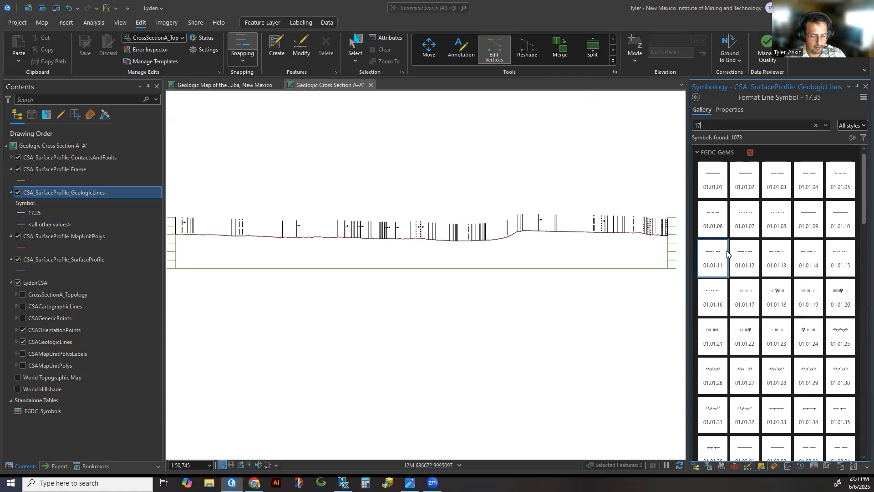
{"action": "type", "text": ".35"}
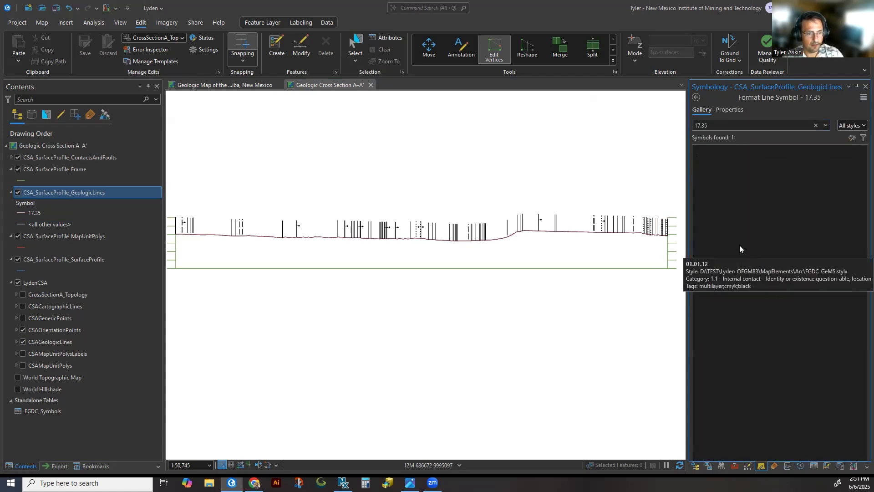
{"action": "left_click", "coordinate": [716, 181]}
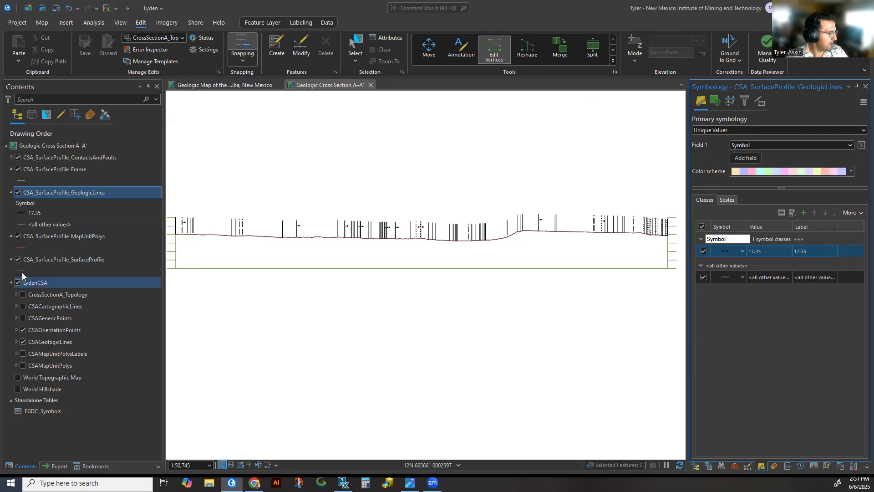
Symbolize the CSA_SurfaceProfile_MapUnitPolys layer with unique values based on the MapUnit field.
{"action": "left_click", "coordinate": [41, 239]}
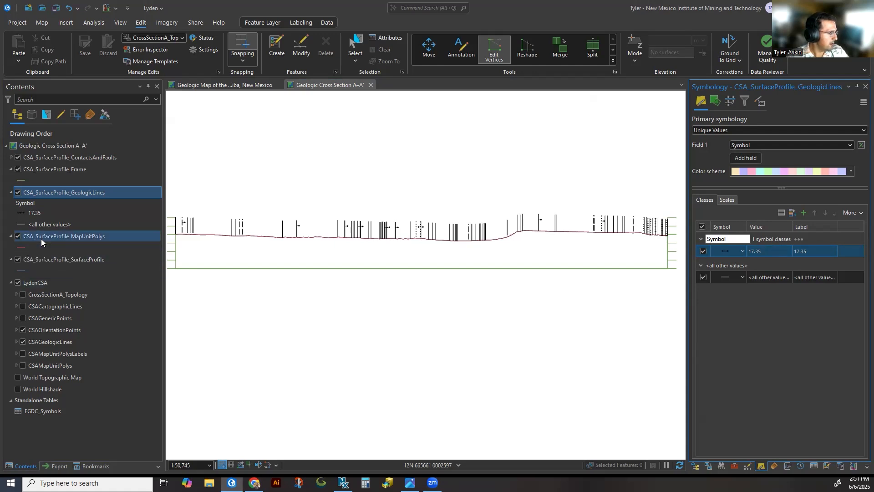
{"action": "left_click", "coordinate": [765, 129]}
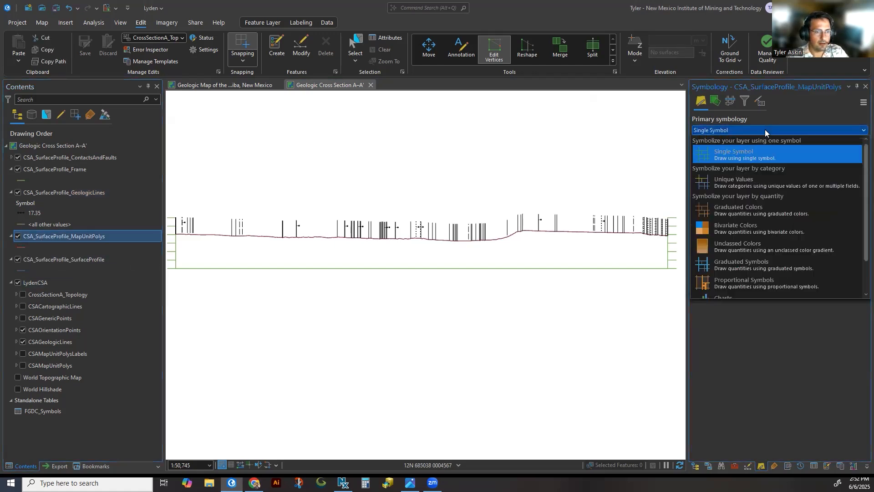
{"action": "left_click", "coordinate": [762, 180]}
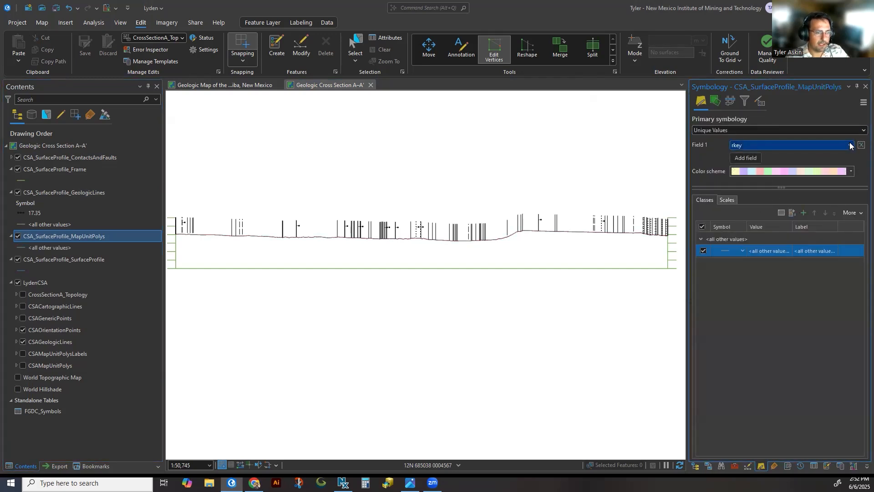
{"action": "left_click", "coordinate": [850, 145]}
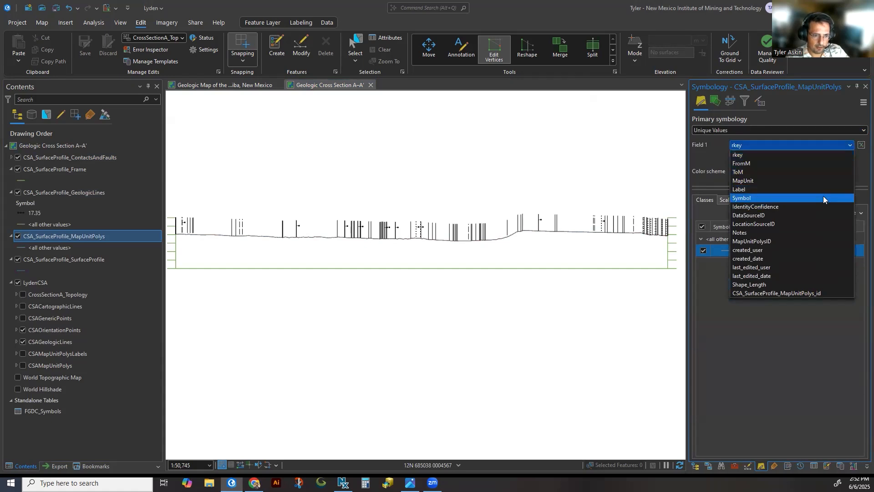
{"action": "left_click", "coordinate": [823, 181]}
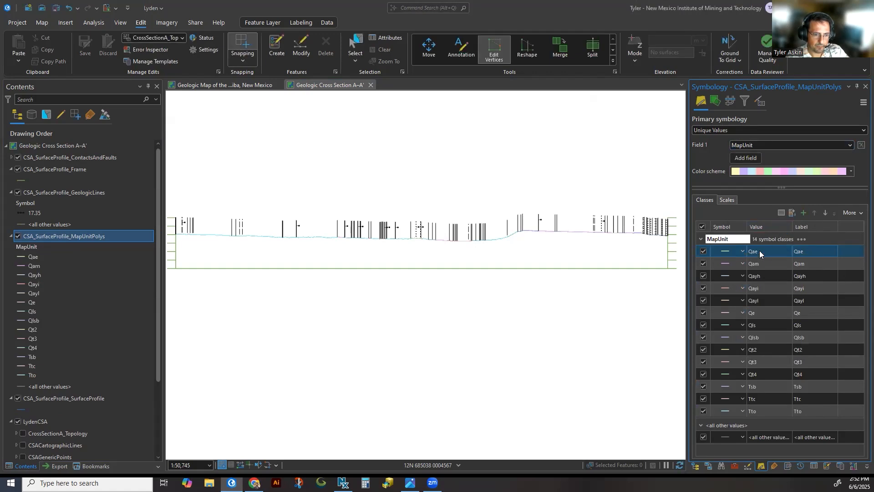
Set the line width of all map unit classes, Qae through Tto, in the MapUnitPolys profile layer to 3 pt.
{"action": "left_click", "coordinate": [782, 409], "text": "shift"}
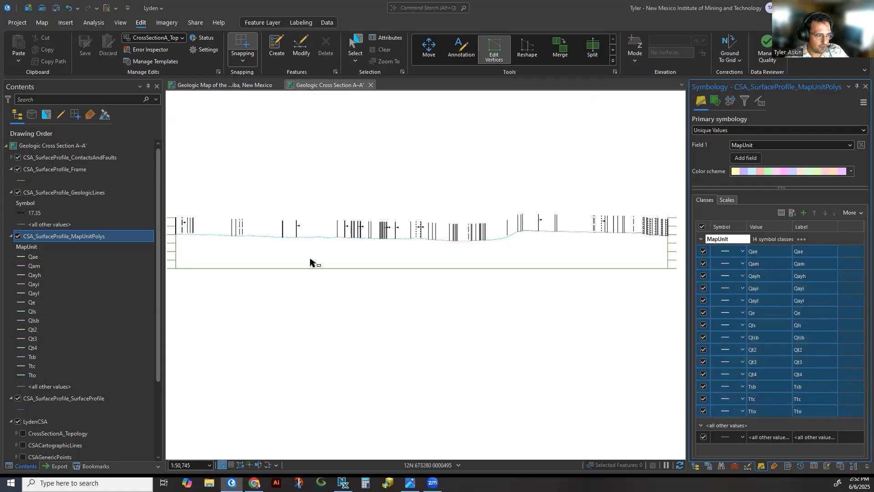
{"action": "scroll", "coordinate": [295, 242], "scroll_direction": "up", "scroll_amount": 5}
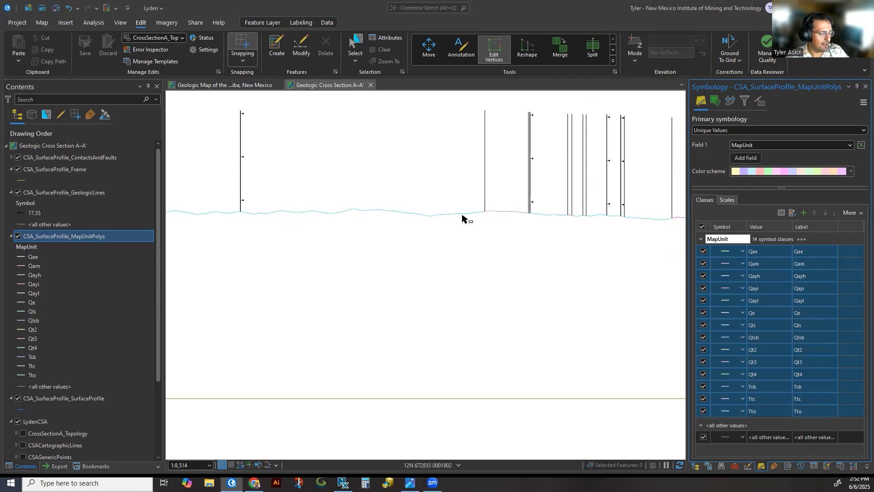
{"action": "right_click", "coordinate": [786, 251]}
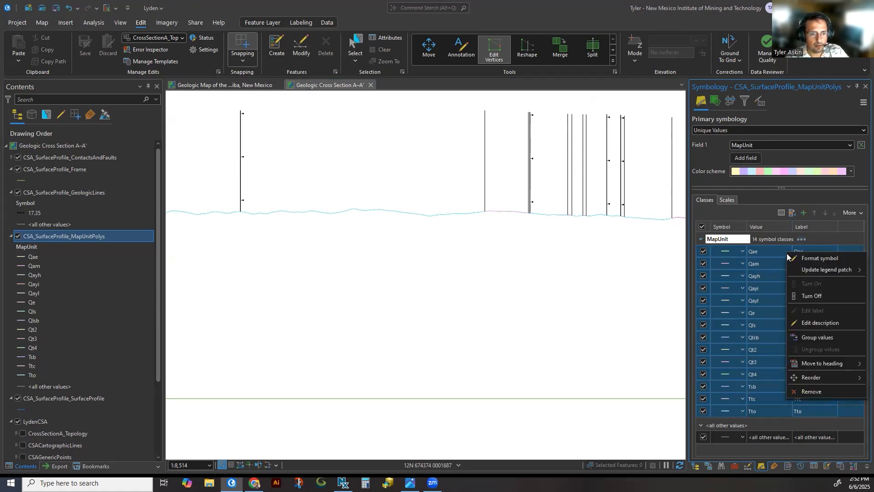
{"action": "left_click", "coordinate": [814, 260]}
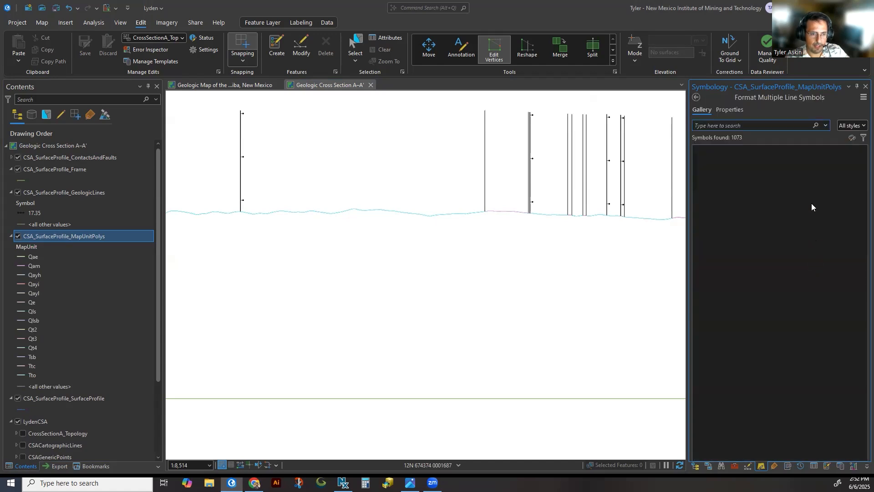
{"action": "left_click", "coordinate": [722, 109]}
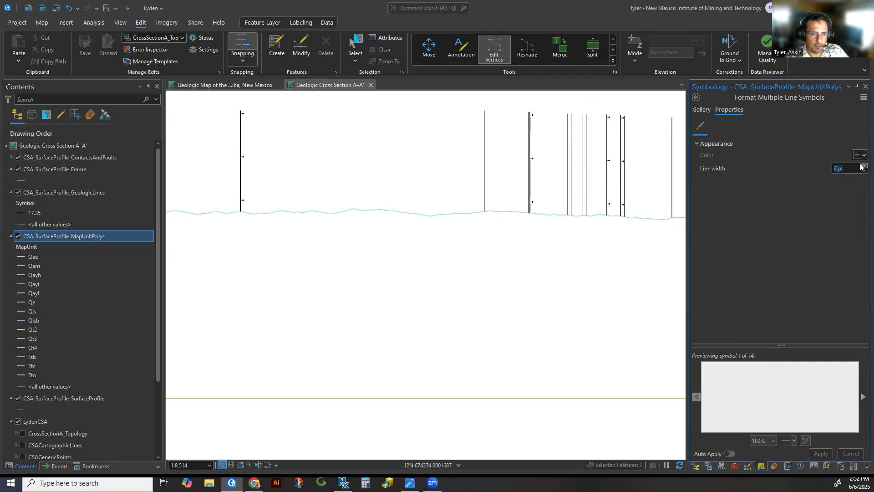
{"action": "left_click", "coordinate": [822, 454]}
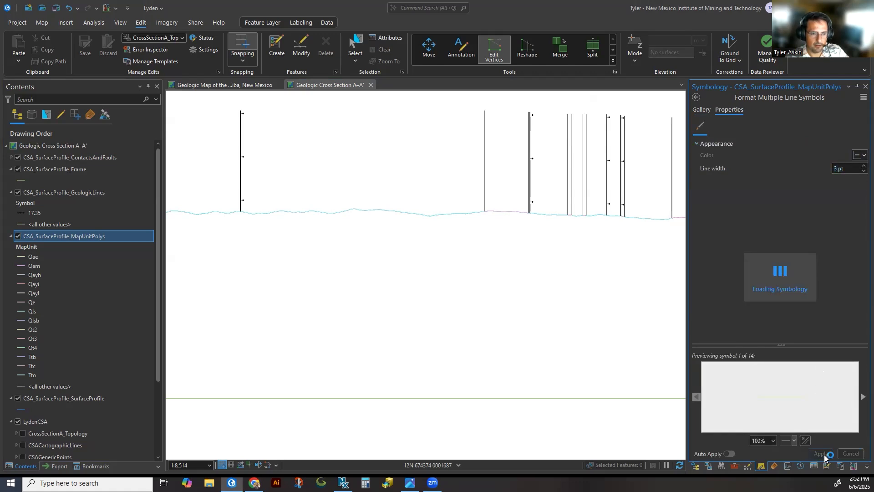
{"action": "left_click", "coordinate": [697, 98]}
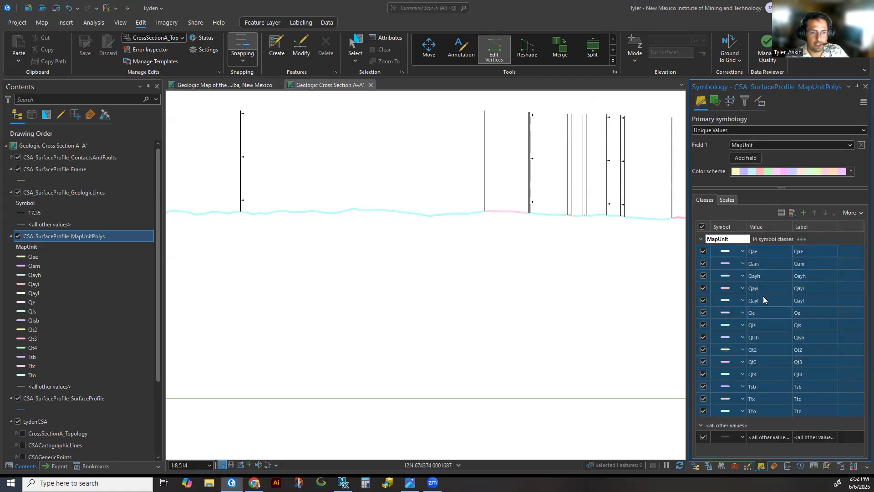
{"action": "scroll", "coordinate": [595, 321], "scroll_direction": "down", "scroll_amount": 4}
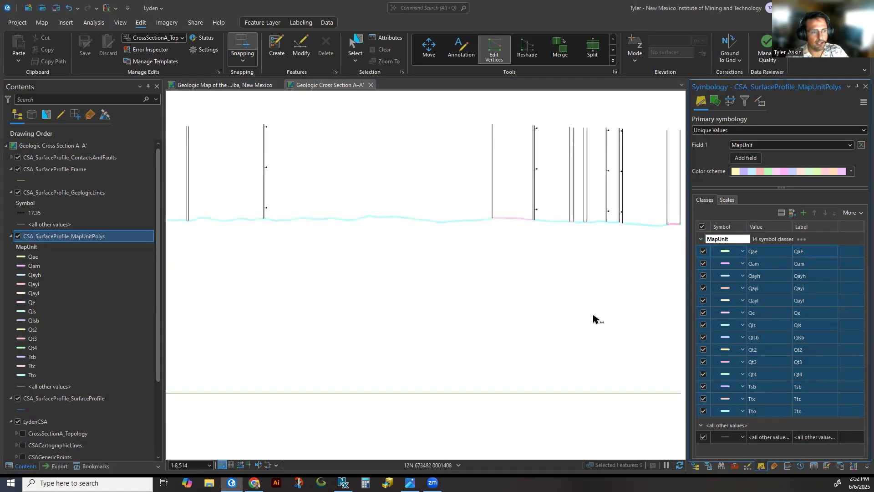
{"action": "scroll", "coordinate": [572, 298], "scroll_direction": "down", "scroll_amount": 4}
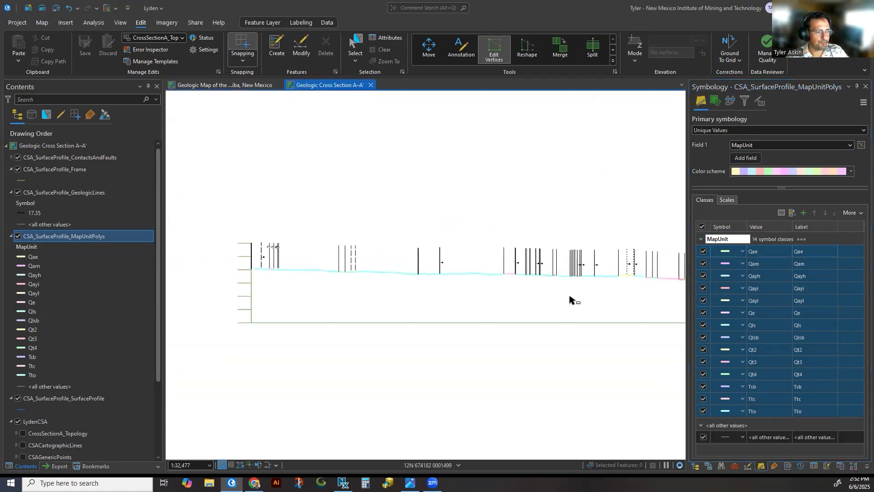
{"action": "left_click_drag", "start_coordinate": [573, 299], "coordinate": [430, 288]}
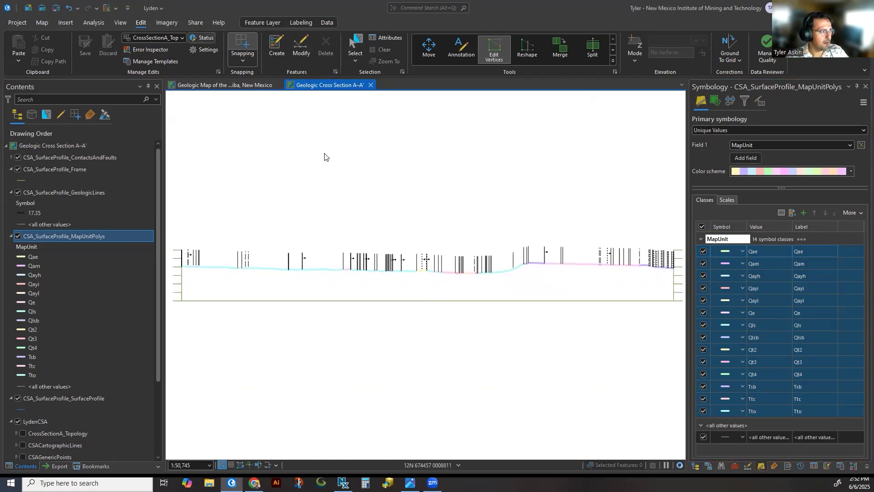
Set the label expression of CSA_SurfaceProfile_MapUnitPolys to $feature.Label and turn on the layer's labels.
{"action": "left_click", "coordinate": [773, 466]}
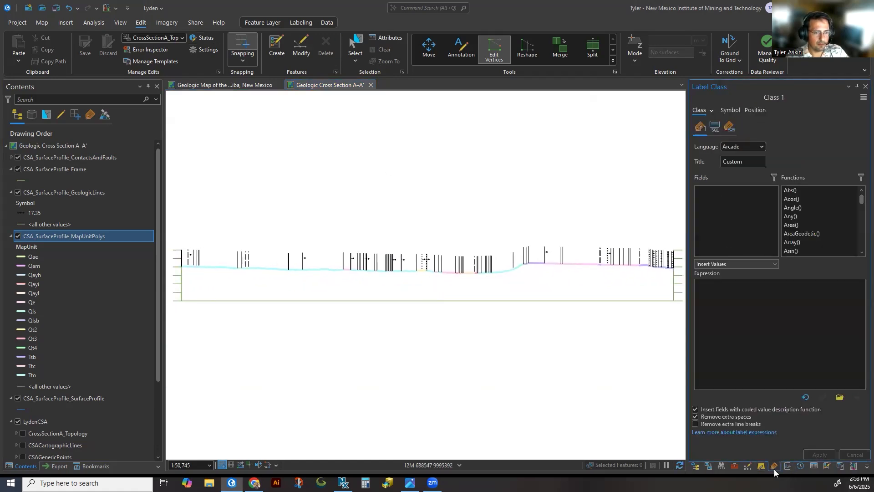
{"action": "left_click_drag", "start_coordinate": [754, 279], "coordinate": [663, 279]}
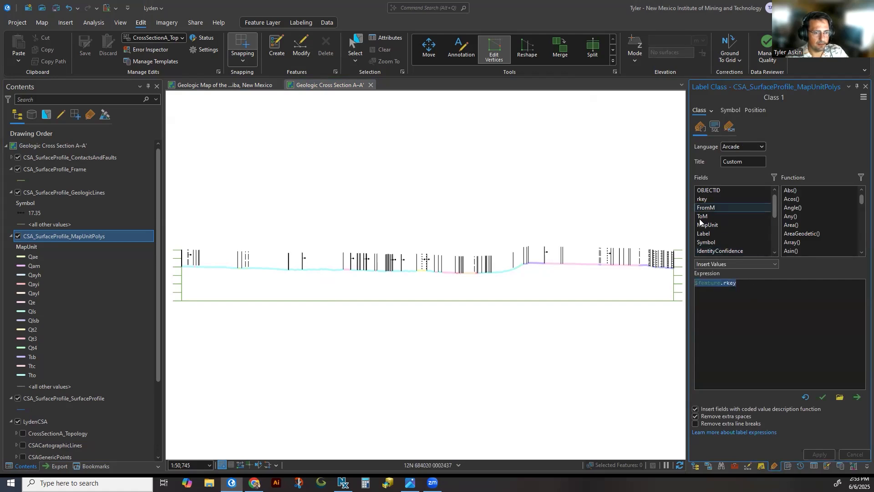
{"action": "double_click", "coordinate": [709, 233]}
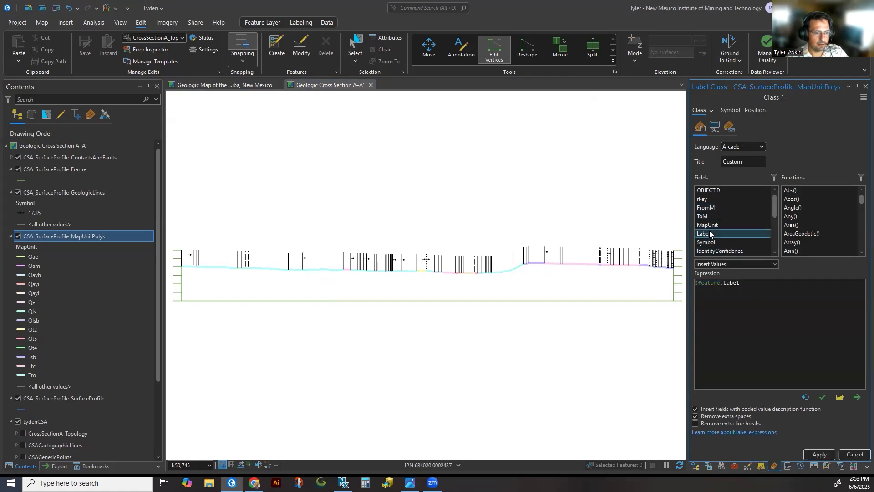
{"action": "left_click", "coordinate": [824, 454]}
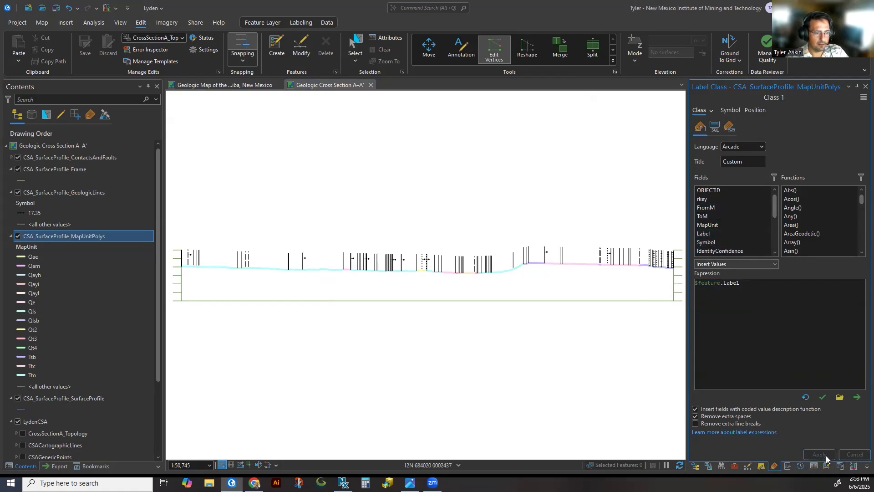
{"action": "right_click", "coordinate": [77, 238]}
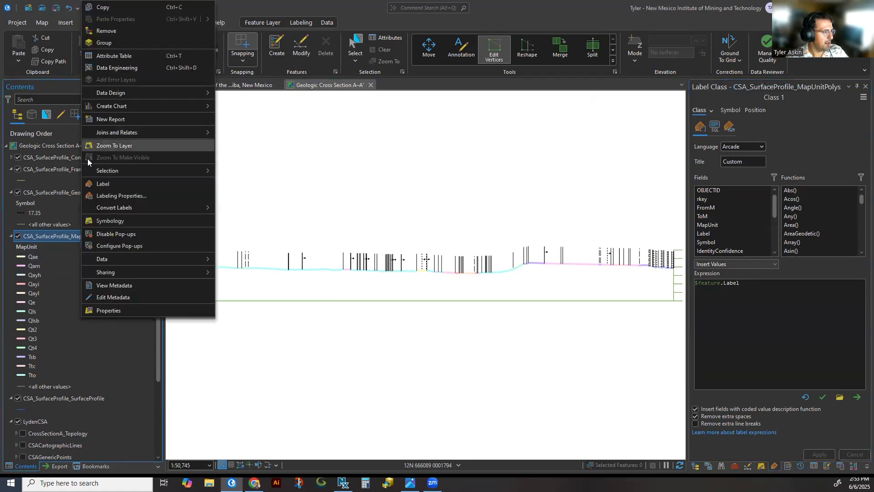
{"action": "left_click", "coordinate": [91, 184]}
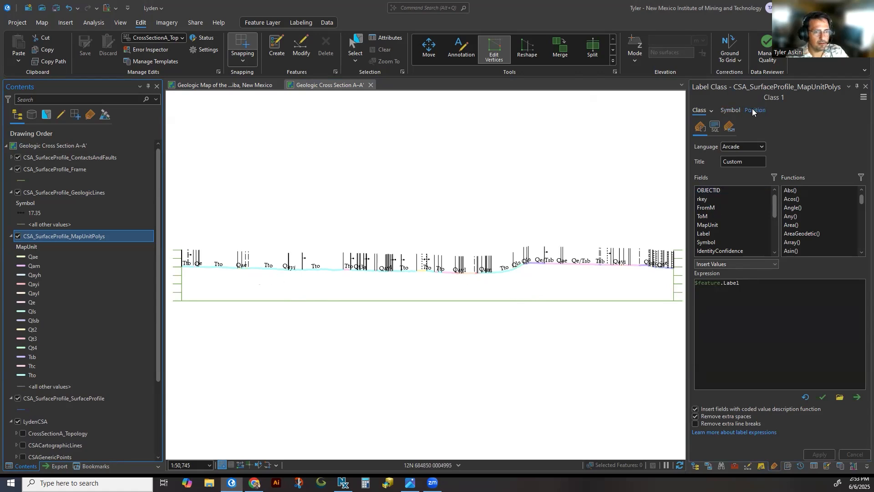
Change the font of the map unit labels to FGDCGeoAge and apply it.
{"action": "left_click", "coordinate": [731, 111]}
{"action": "left_click", "coordinate": [827, 154]}
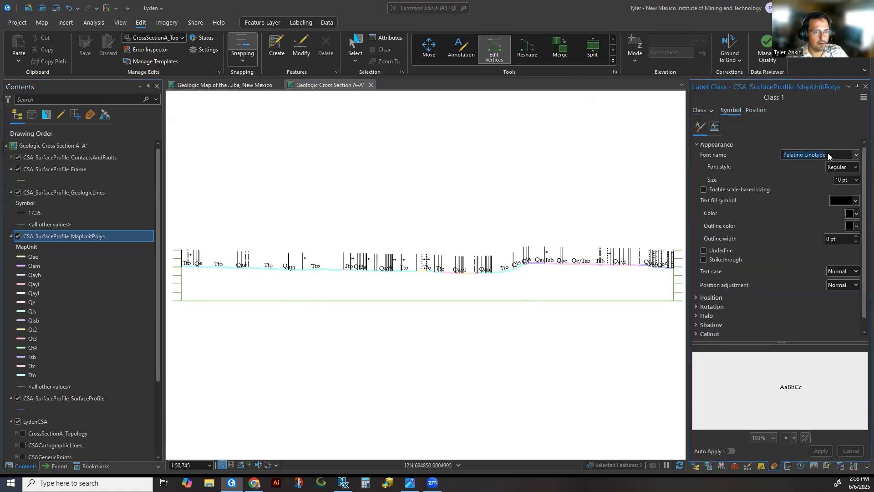
{"action": "type", "text": "FGDCGeoAge"}
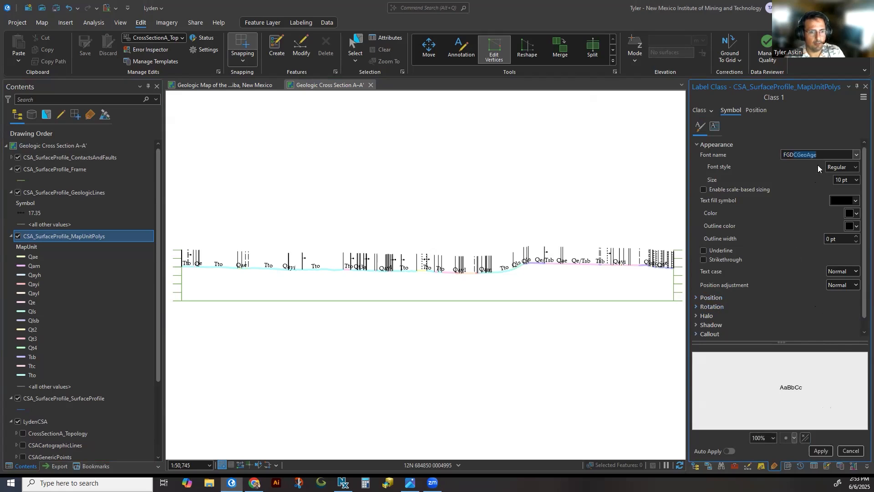
{"action": "left_click", "coordinate": [825, 452]}
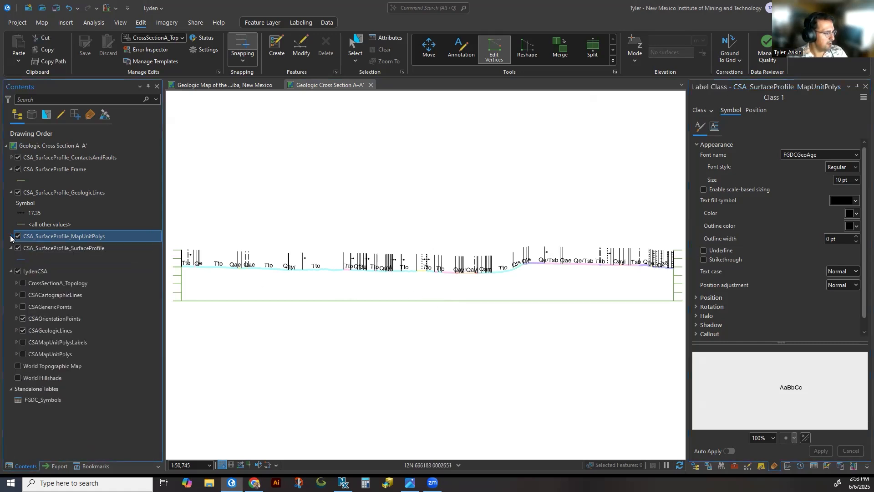
Select the SurfaceProfile layer and hide the MapUnitPolys, ContactsAndFaults and GeologicLines profile layers, collapsing the GeologicLines legend.
{"action": "left_click", "coordinate": [21, 258]}
{"action": "left_click", "coordinate": [42, 247]}
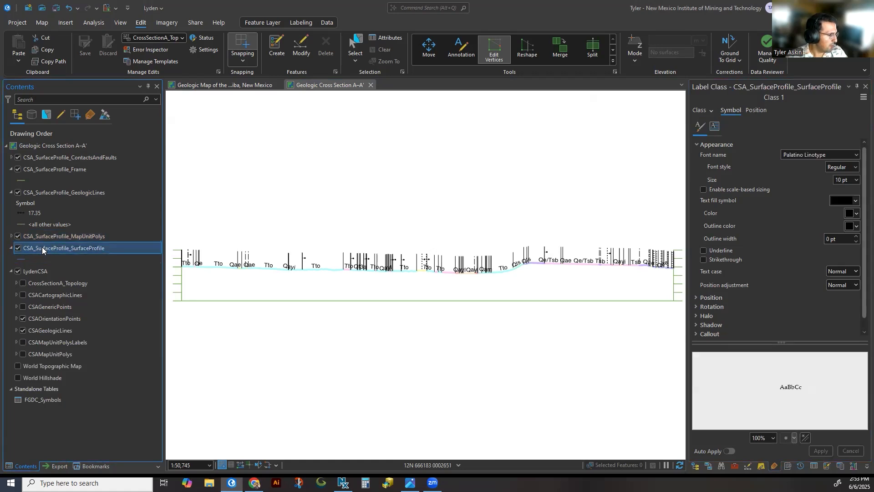
{"action": "right_click", "coordinate": [37, 248]}
{"action": "left_click", "coordinate": [26, 251]}
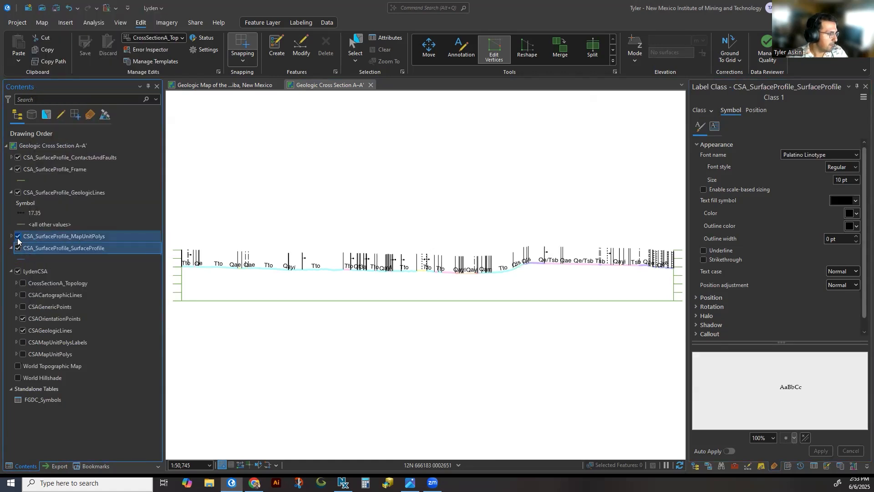
{"action": "key", "text": "Escape"}
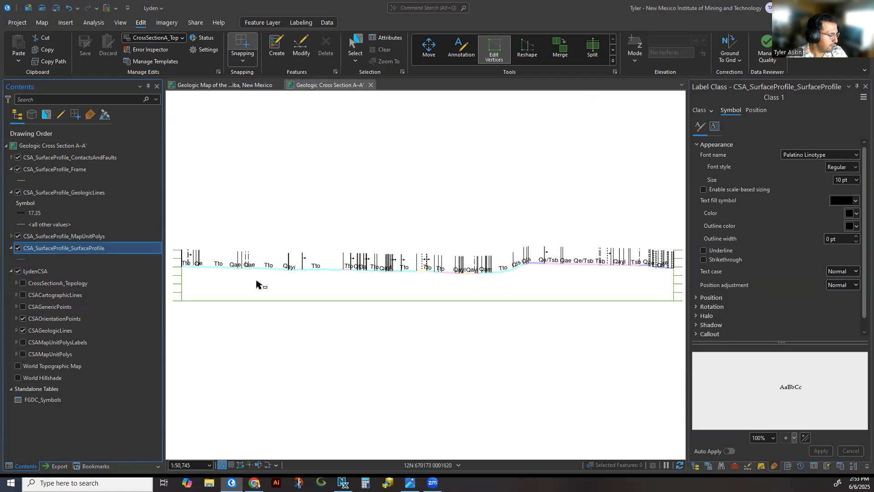
{"action": "scroll", "coordinate": [353, 286], "scroll_direction": "up", "scroll_amount": 4}
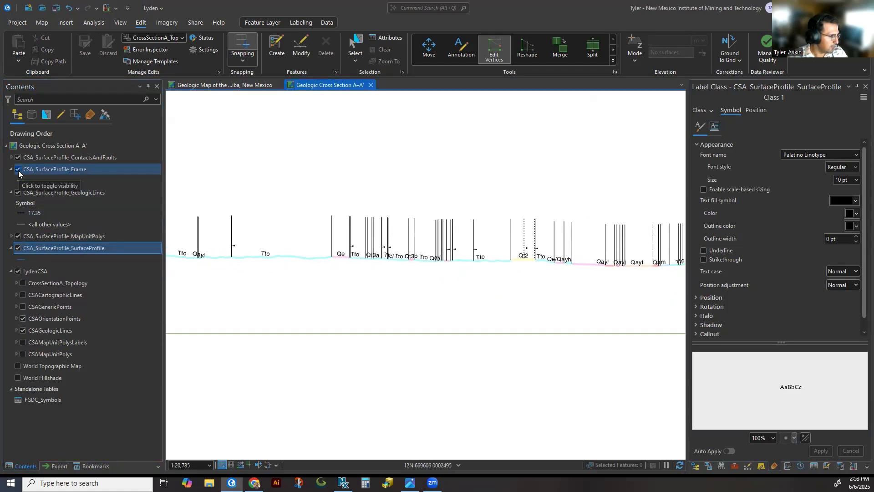
{"action": "left_click", "coordinate": [20, 235]}
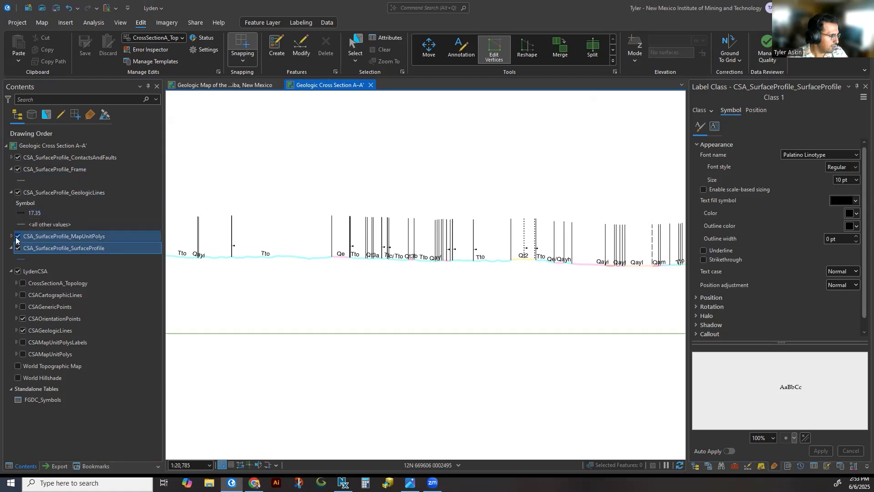
{"action": "left_click", "coordinate": [18, 158]}
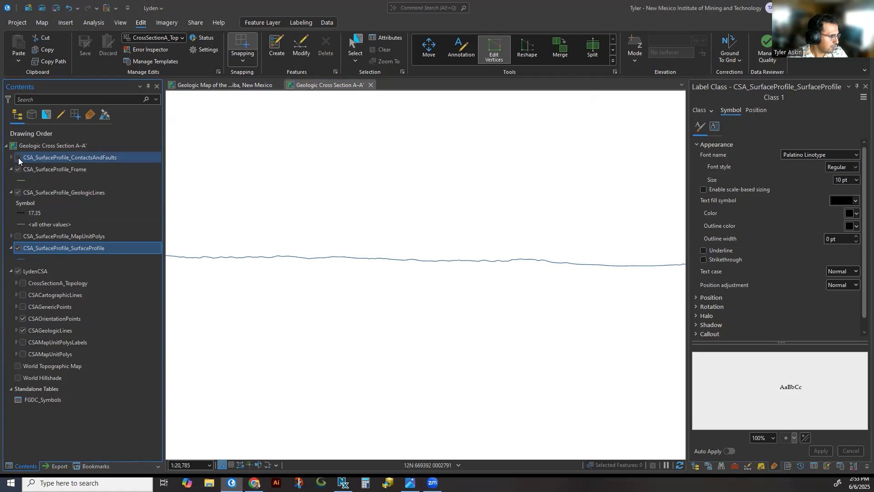
{"action": "left_click", "coordinate": [18, 193]}
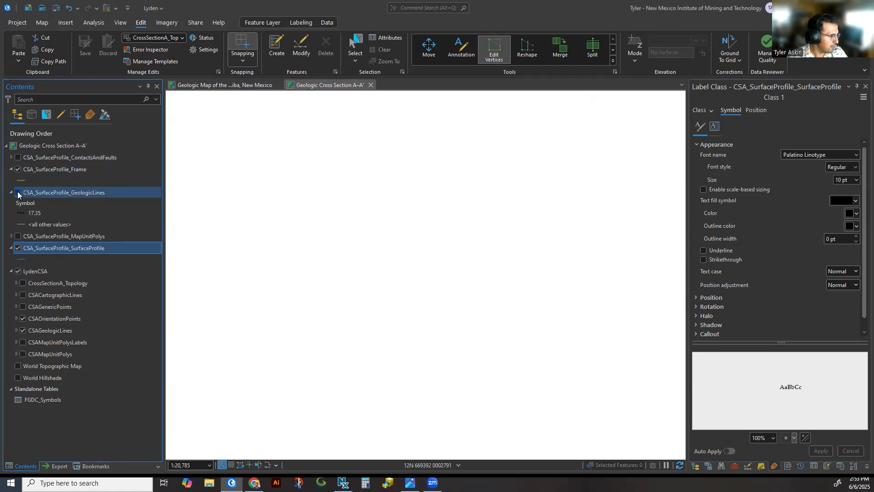
{"action": "left_click", "coordinate": [11, 192]}
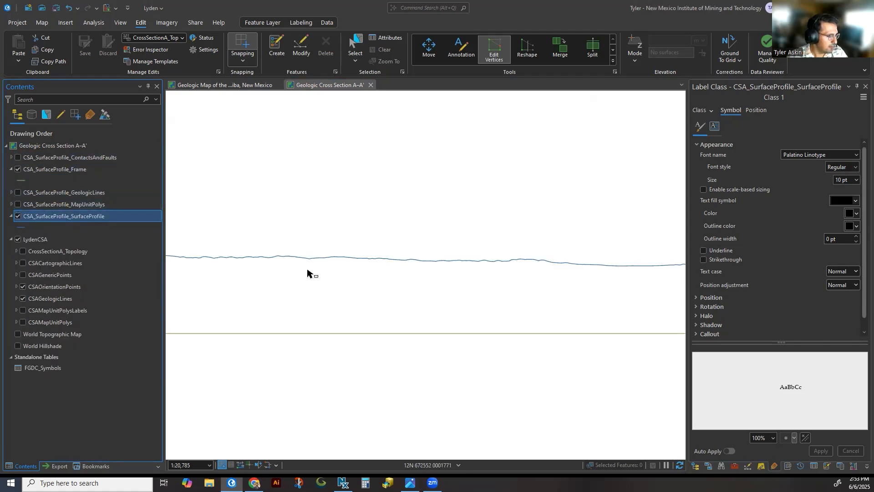
{"action": "scroll", "coordinate": [378, 306], "scroll_direction": "down", "scroll_amount": 3}
{"action": "scroll", "coordinate": [403, 299], "scroll_direction": "down", "scroll_amount": 2}
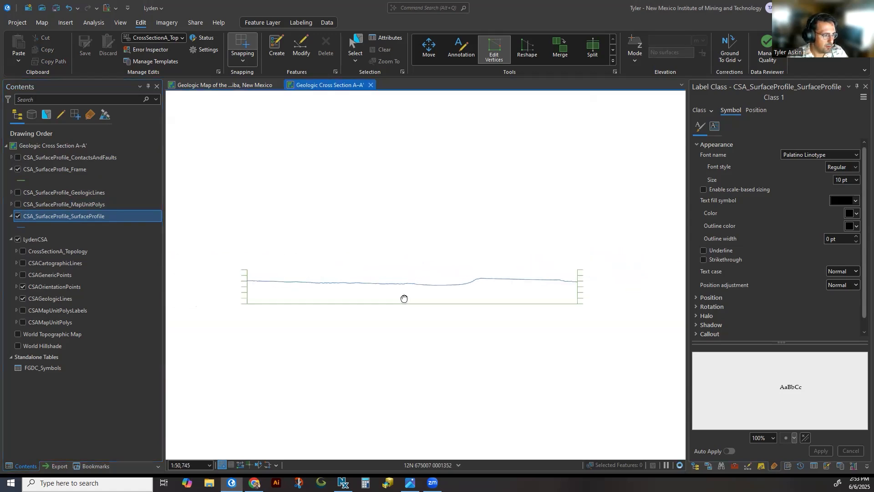
Expand the CrossSectionA feature dataset in Lyden.gdb to view its feature classes.
{"action": "left_click", "coordinate": [696, 467]}
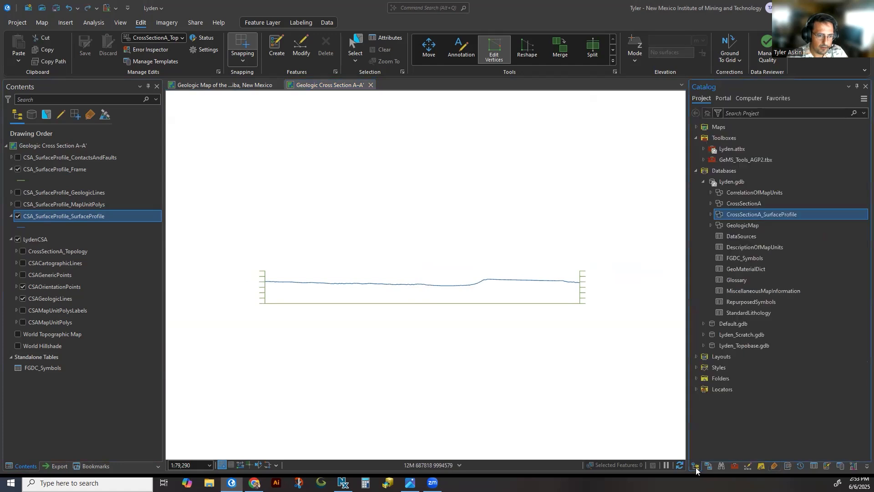
{"action": "left_click", "coordinate": [711, 224]}
{"action": "left_click", "coordinate": [711, 224]}
{"action": "left_click", "coordinate": [710, 203]}
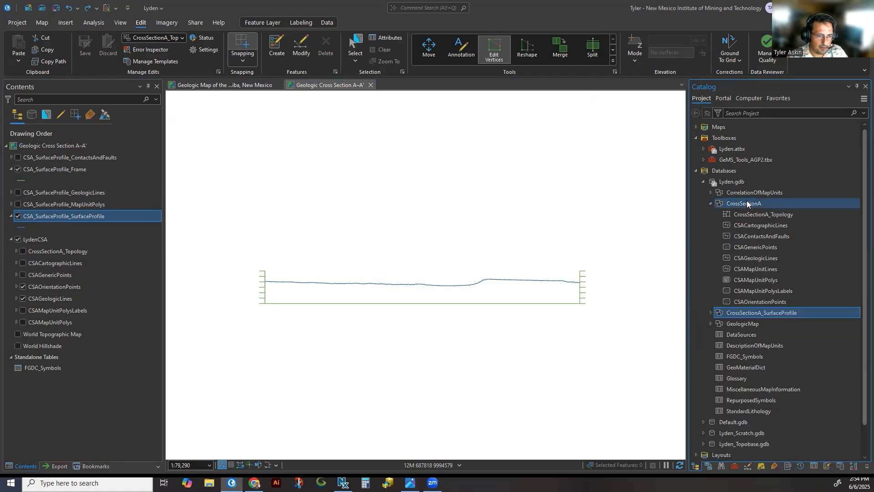
Select the surface profile line and load it into CSAContactsAndFaults with Append, using CSA_SurfaceProfile_SurfaceProfile as the input dataset.
{"action": "left_click", "coordinate": [533, 282]}
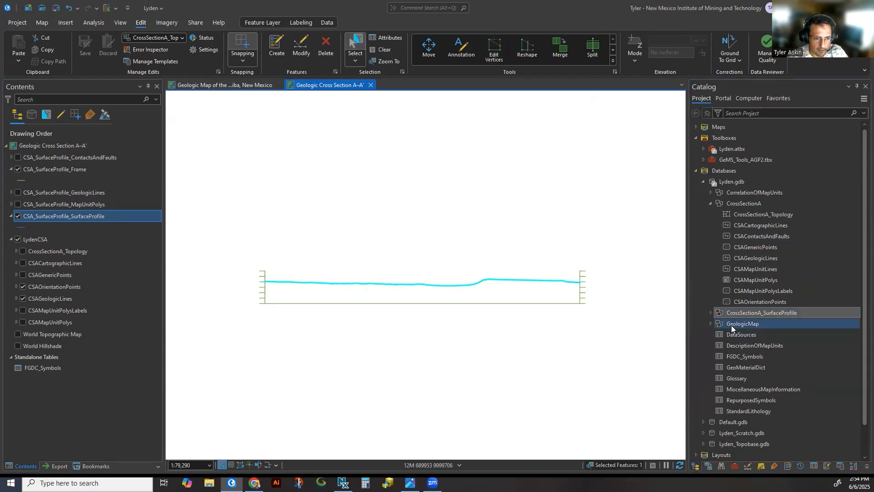
{"action": "right_click", "coordinate": [752, 237]}
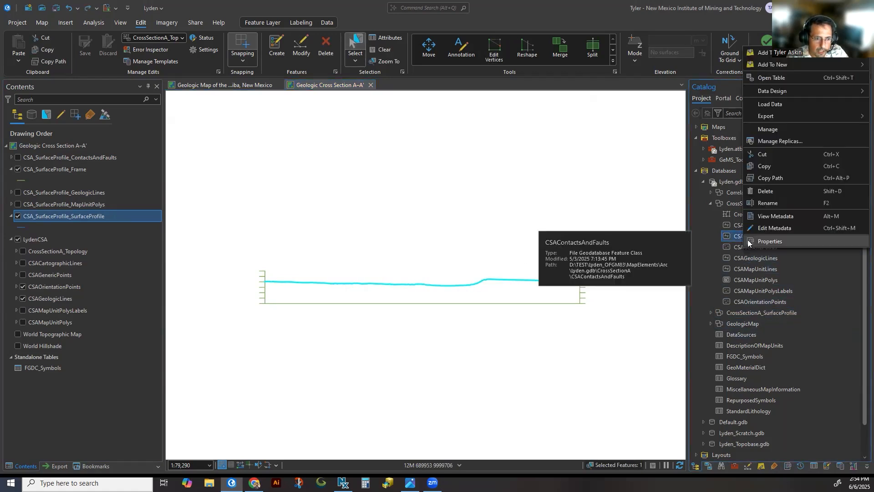
{"action": "left_click", "coordinate": [790, 105]}
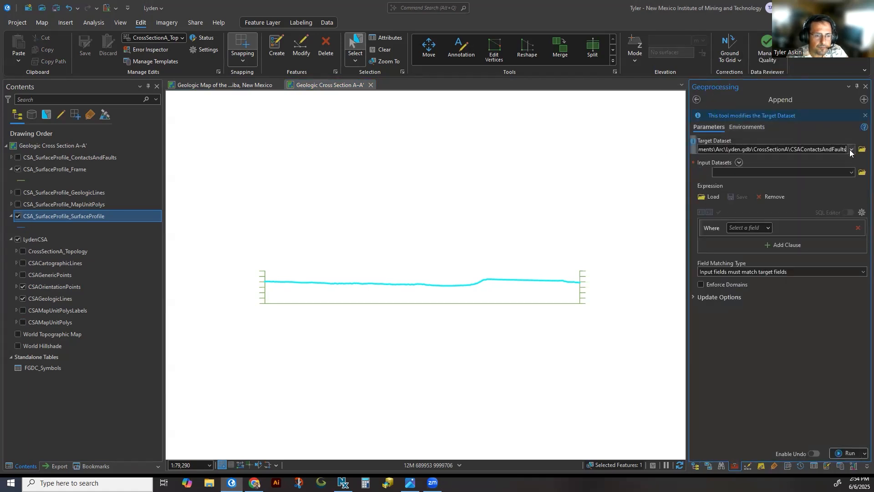
{"action": "left_click", "coordinate": [852, 173]}
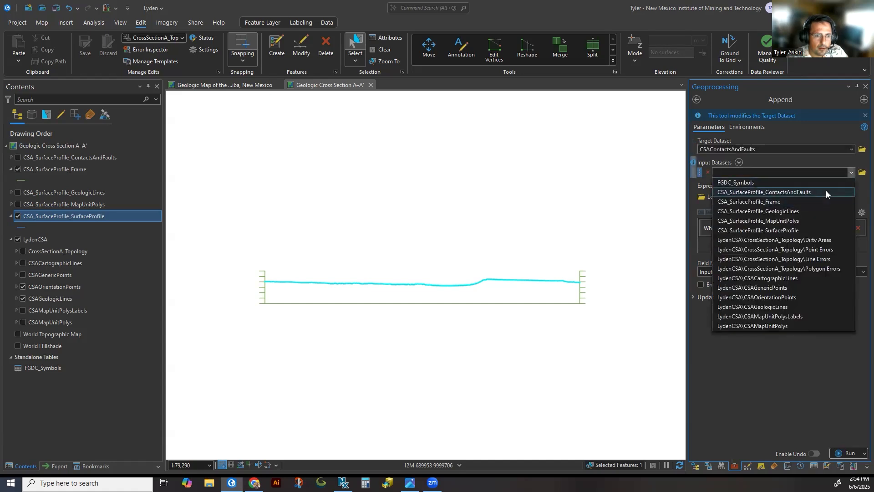
{"action": "left_click", "coordinate": [827, 230]}
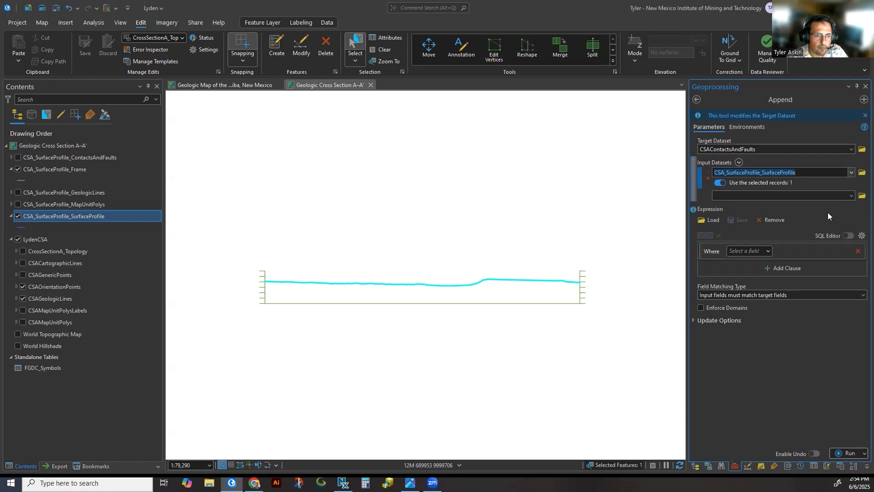
Add CSA_SurfaceProfile_Frame as the second Append input, select only the frame line without its elevation ticks, and check its attribute record.
{"action": "left_click", "coordinate": [852, 196]}
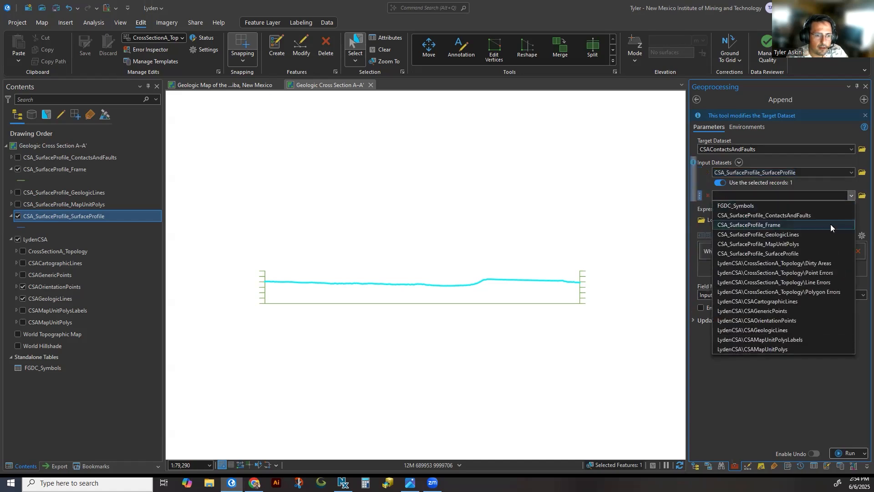
{"action": "left_click", "coordinate": [830, 224]}
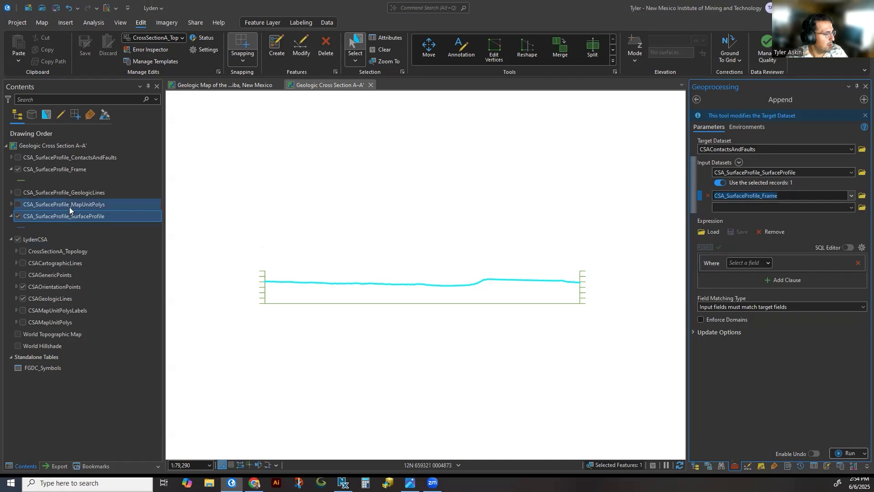
{"action": "left_click", "coordinate": [381, 305]}
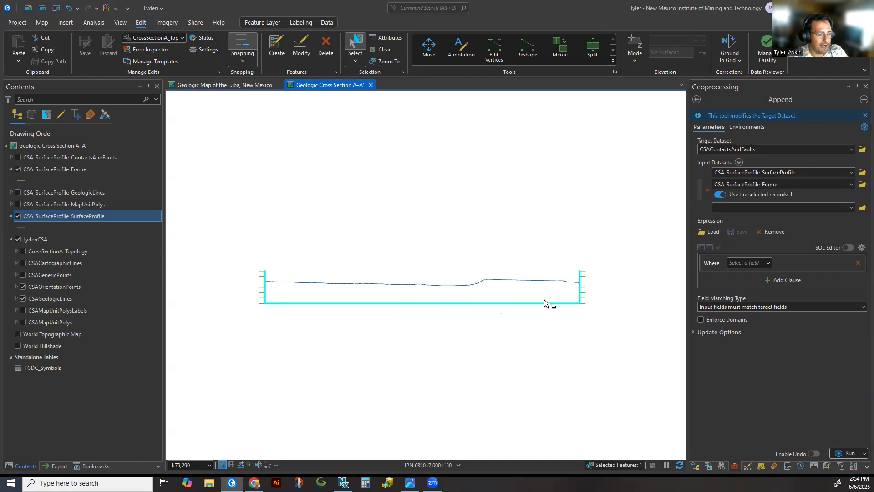
{"action": "scroll", "coordinate": [262, 293], "scroll_direction": "up", "scroll_amount": 2}
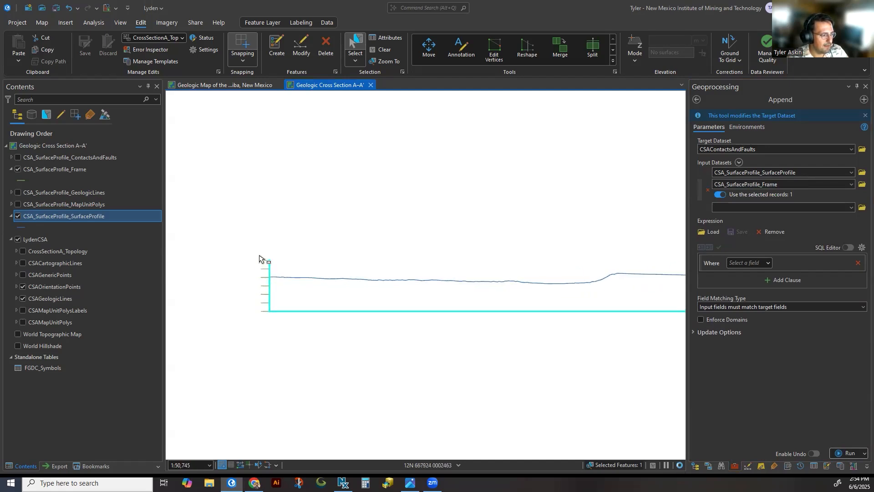
{"action": "right_click", "coordinate": [45, 171]}
{"action": "left_click", "coordinate": [84, 204]}
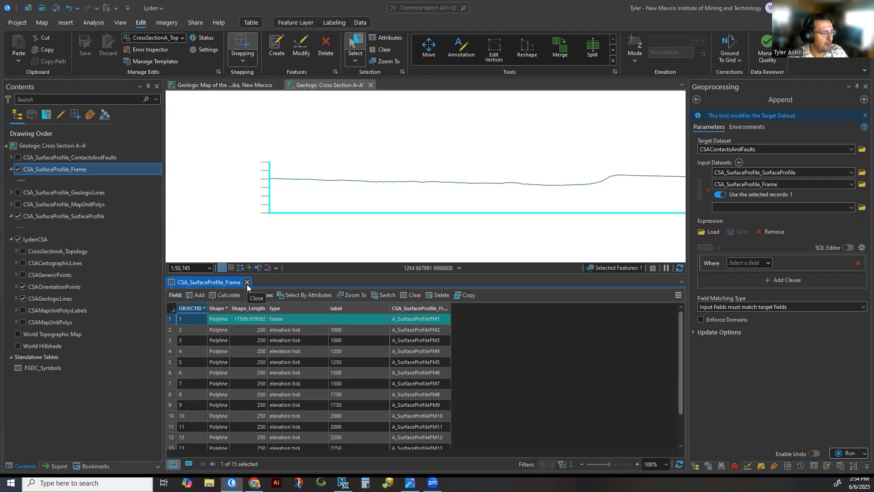
{"action": "left_click", "coordinate": [246, 283]}
{"action": "scroll", "coordinate": [472, 318], "scroll_direction": "down", "scroll_amount": 3}
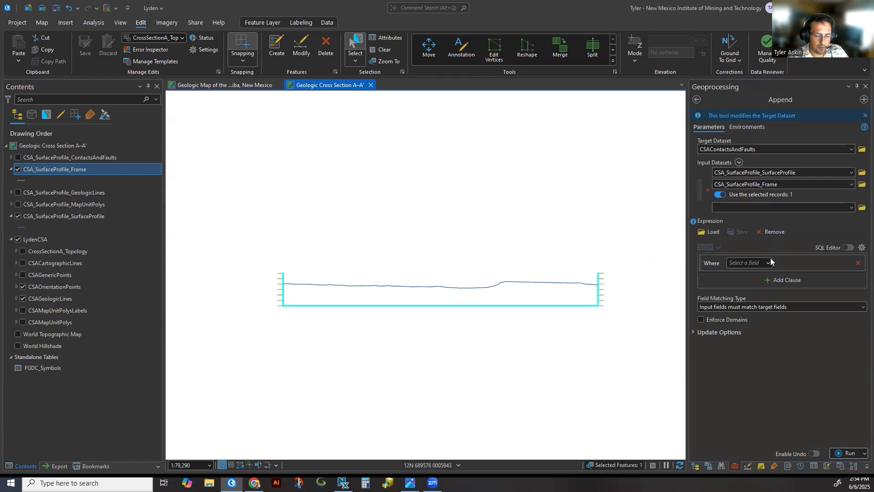
Set the field matching type to use the field map to reconcile field differences, check the frame's attributes, and run Append.
{"action": "left_click", "coordinate": [860, 308]}
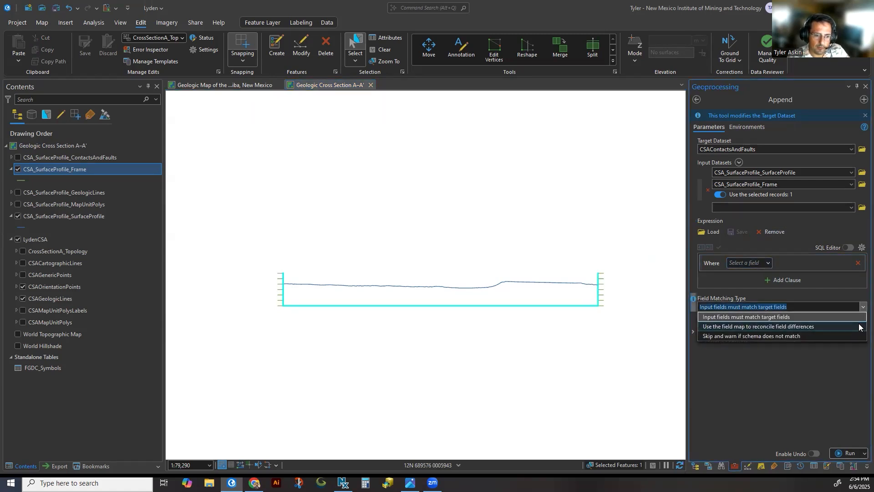
{"action": "left_click", "coordinate": [859, 327]}
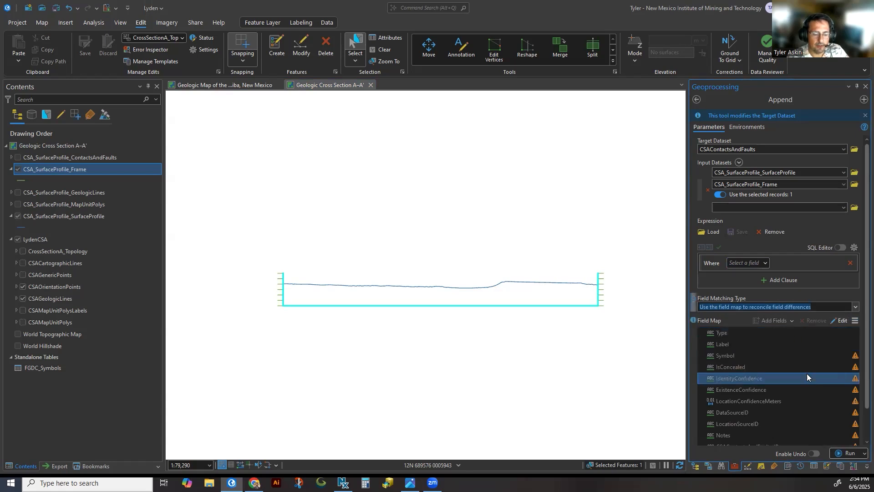
{"action": "right_click", "coordinate": [51, 169]}
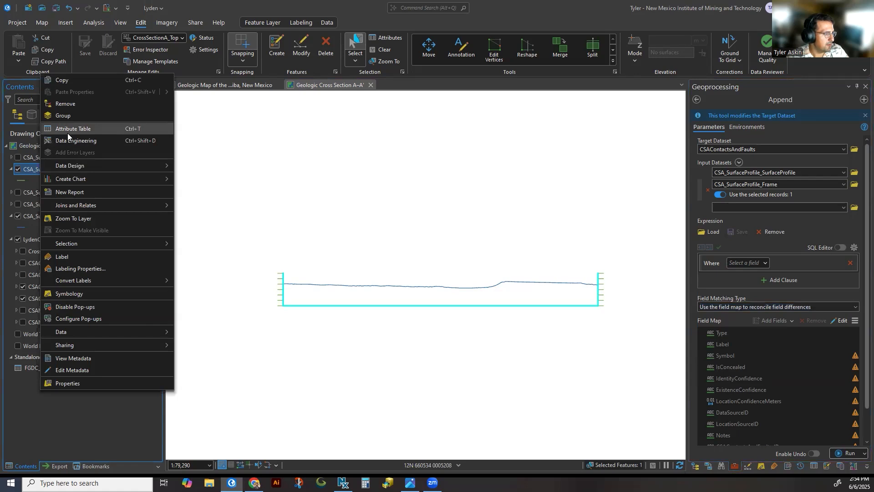
{"action": "left_click", "coordinate": [68, 129]}
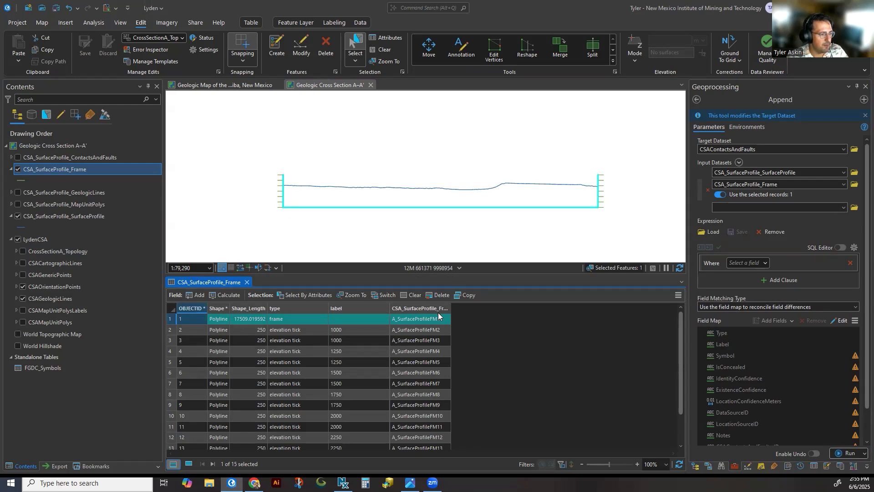
{"action": "left_click", "coordinate": [247, 283]}
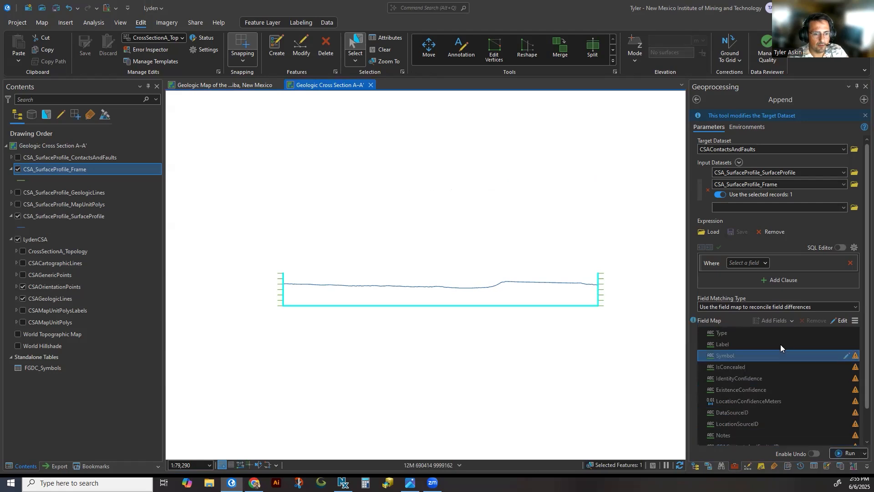
{"action": "left_click", "coordinate": [846, 453]}
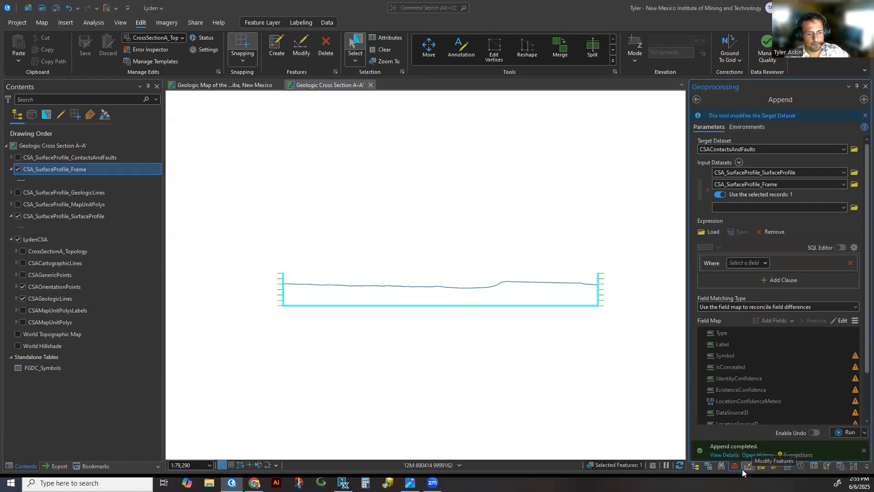
Return to the project's Catalog contents and select the CSA_SurfaceProfile_Frame layer.
{"action": "left_click", "coordinate": [694, 466]}
{"action": "left_click", "coordinate": [54, 170]}
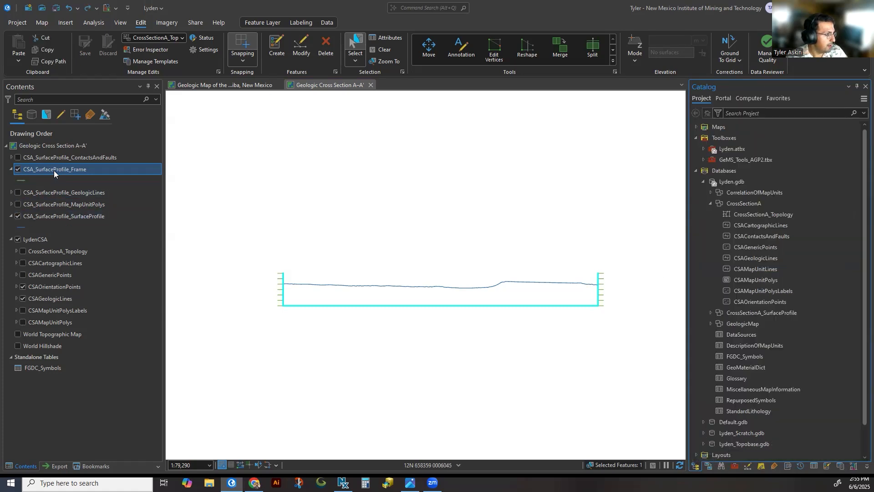
{"action": "left_click", "coordinate": [22, 297]}
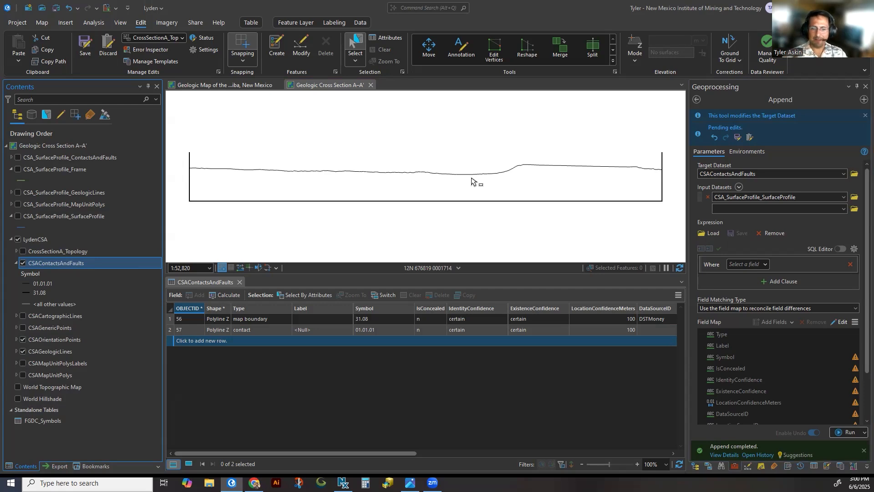
Close the CSAContactsAndFaults table and move the CSA_SurfaceProfile_Frame layer to the end of the LydenCSA group, keeping it hidden.
{"action": "left_click", "coordinate": [240, 281]}
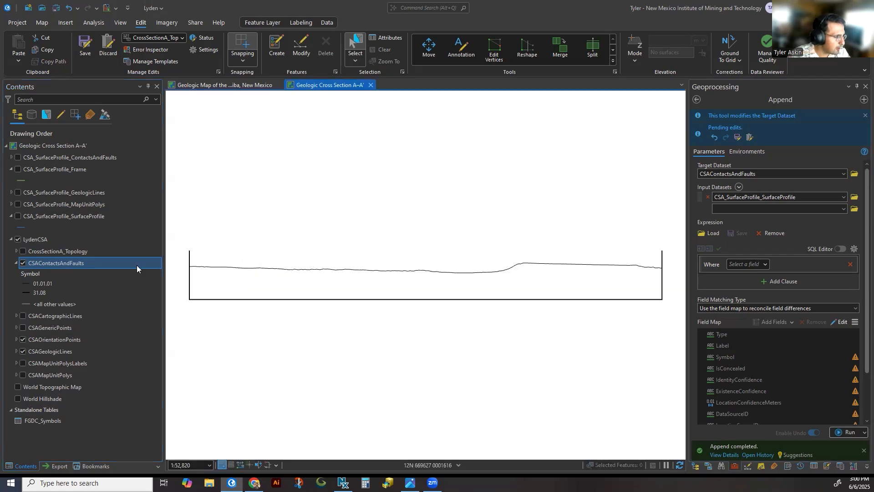
{"action": "left_click", "coordinate": [73, 215]}
{"action": "left_click", "coordinate": [71, 170], "text": "ctrl"}
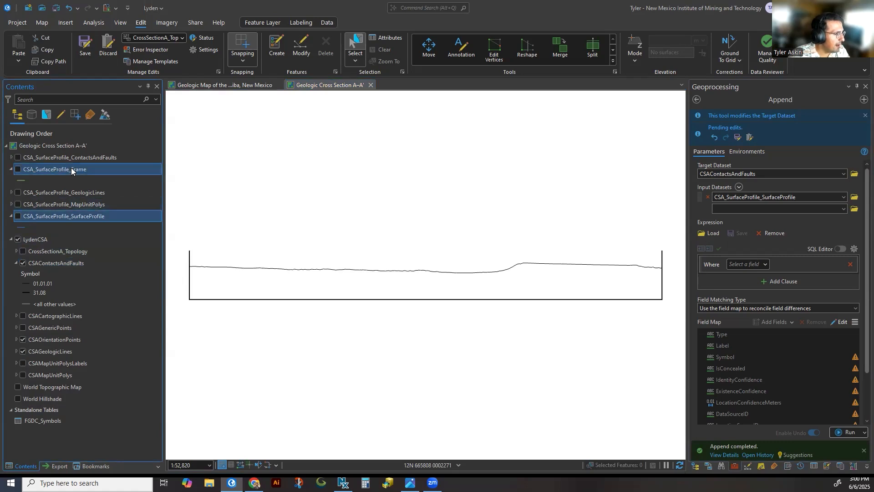
{"action": "right_click", "coordinate": [72, 170]}
{"action": "left_click", "coordinate": [46, 172]}
{"action": "left_click", "coordinate": [17, 170]}
{"action": "left_click_drag", "start_coordinate": [63, 174], "coordinate": [81, 381]}
{"action": "left_click", "coordinate": [27, 374]}
{"action": "left_click", "coordinate": [23, 363]}
Remove the CSA_SurfaceProfile_SurfaceProfile layer from the cross section map.
{"action": "left_click", "coordinate": [47, 192]}
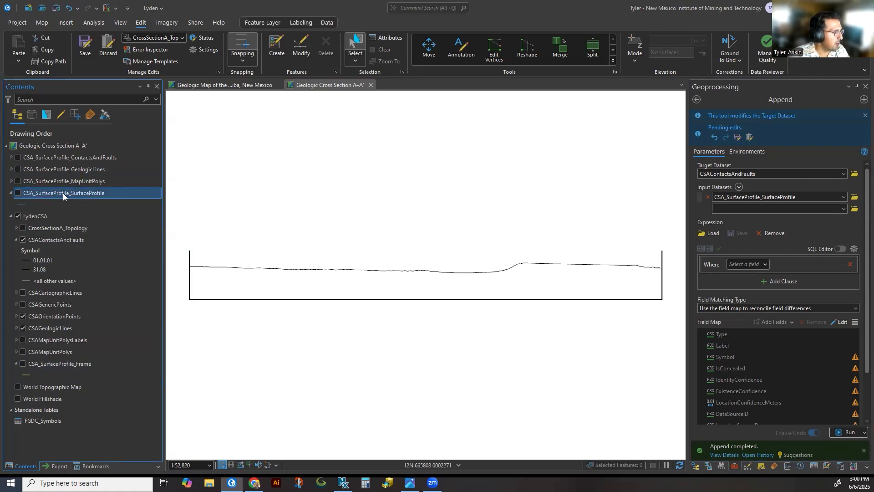
{"action": "right_click", "coordinate": [63, 193]}
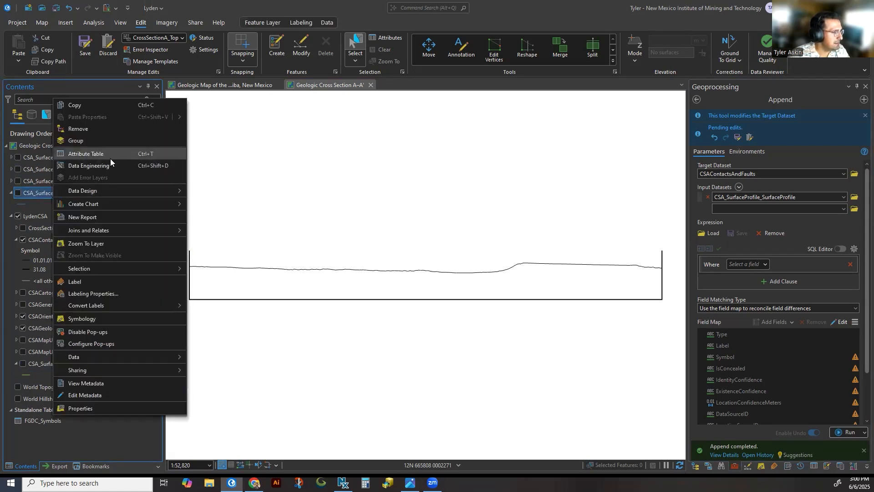
{"action": "left_click", "coordinate": [97, 129]}
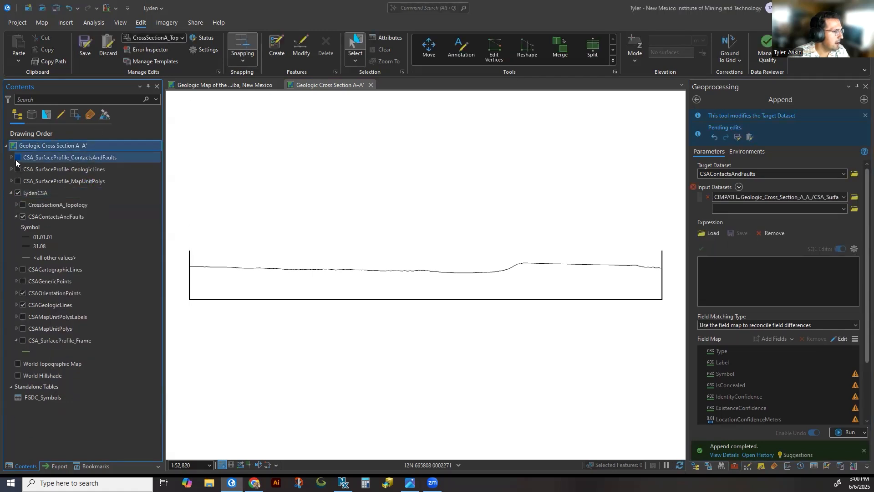
Show the CSA_SurfaceProfile_ContactsAndFaults and CSA_SurfaceProfile_GeologicLines layers.
{"action": "left_click", "coordinate": [18, 158]}
{"action": "left_click", "coordinate": [17, 170]}
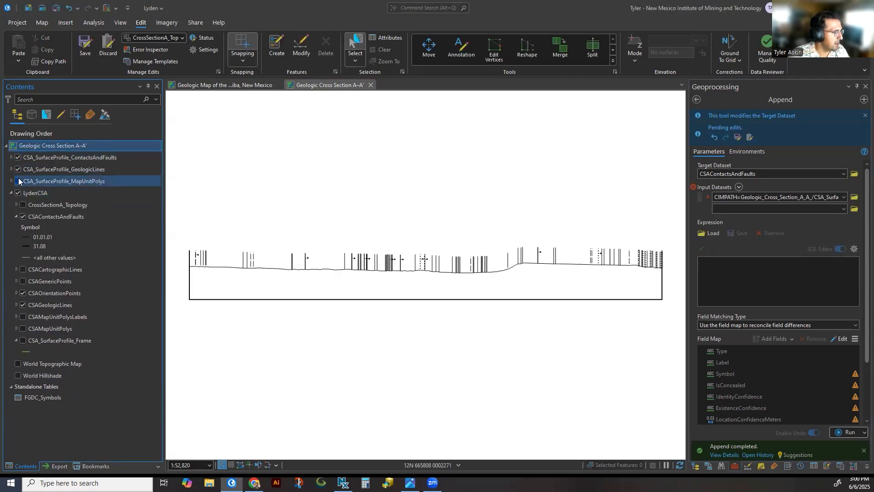
Turn on the CSA_SurfaceProfile_MapUnitPolys layer and add a new group layer named CSA_SurfaceProfile to the cross section map.
{"action": "left_click", "coordinate": [18, 182]}
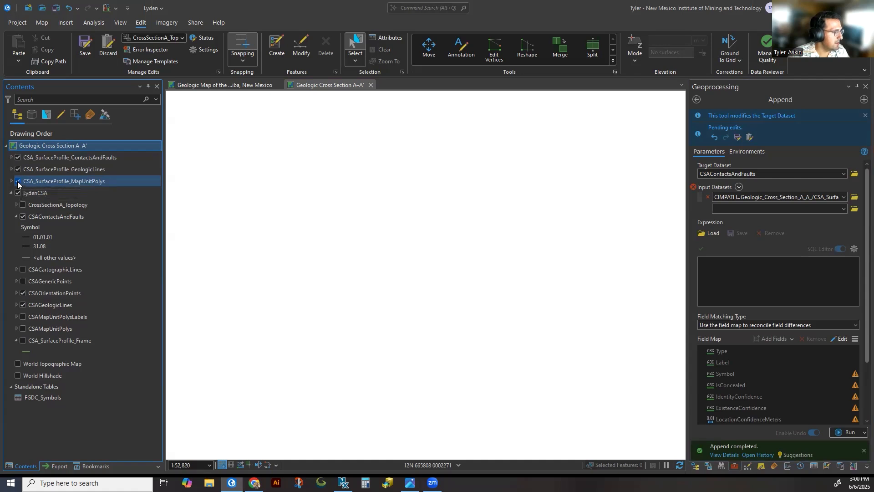
{"action": "right_click", "coordinate": [55, 145]}
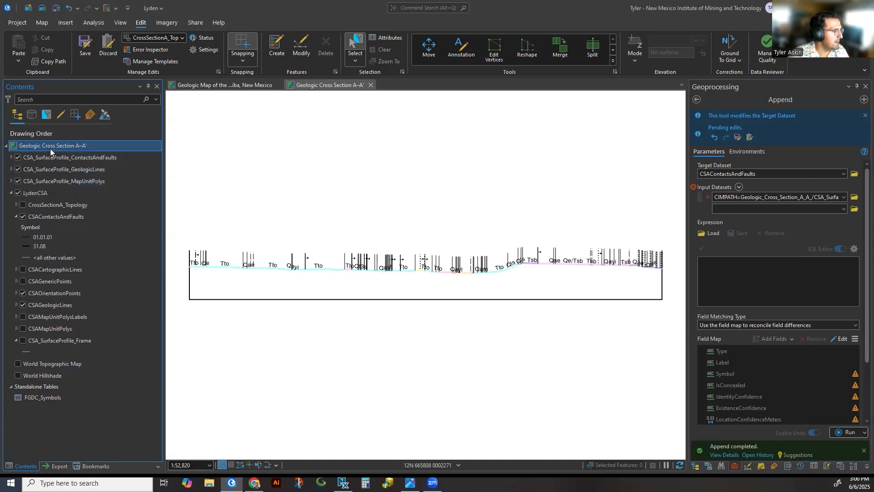
{"action": "left_click", "coordinate": [94, 177]}
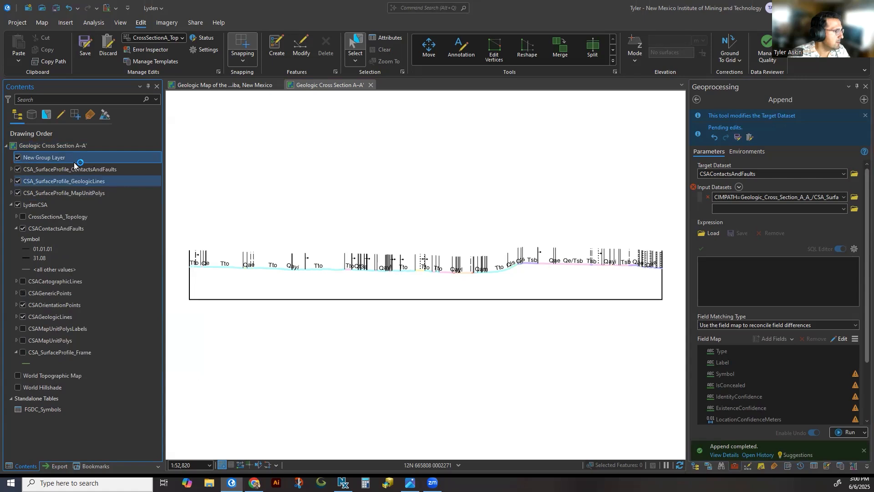
{"action": "double_click", "coordinate": [45, 158]}
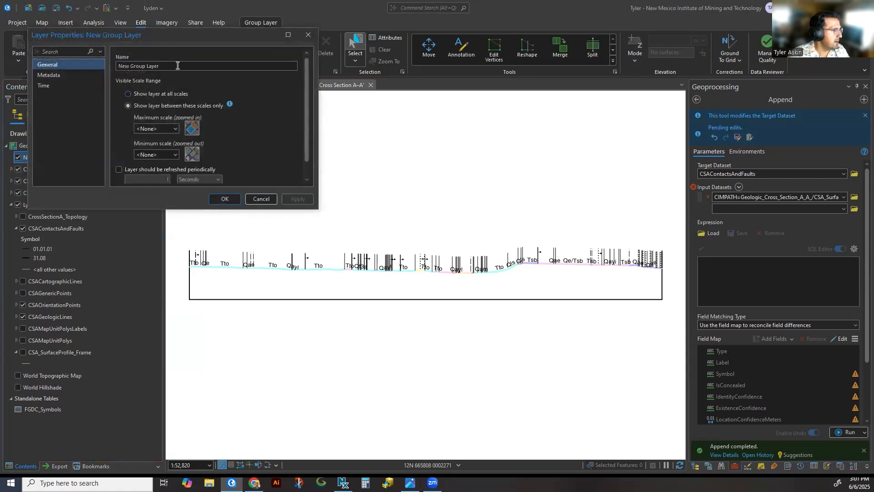
{"action": "type", "text": "Surf"}
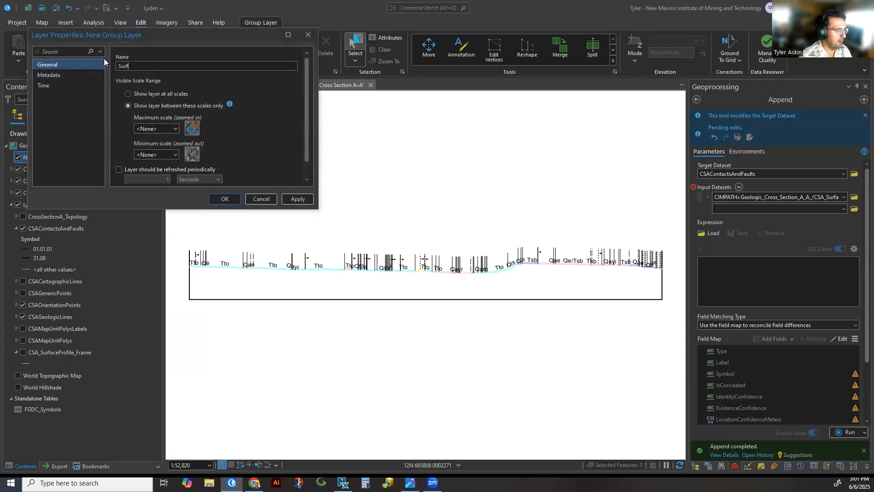
{"action": "type", "text": "aceProfile"}
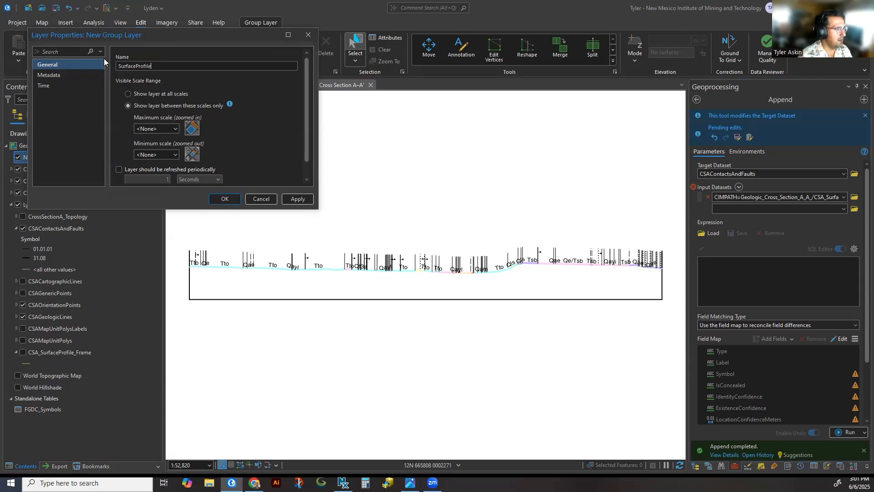
{"action": "key", "text": "Home"}
{"action": "type", "text": "CSA_"}
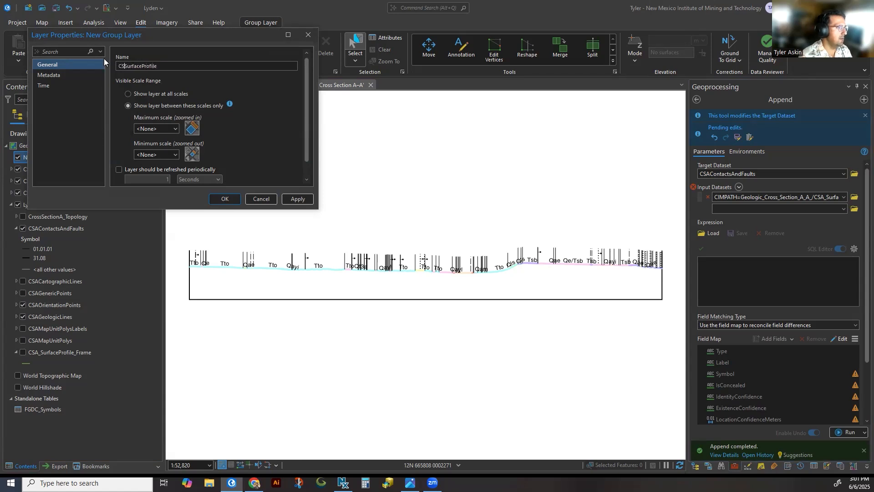
{"action": "left_click", "coordinate": [224, 199]}
Move the CSA_SurfaceProfile ContactsAndFaults, GeologicLines and MapUnitPolys layers into the CSA_SurfaceProfile group.
{"action": "left_click", "coordinate": [52, 172]}
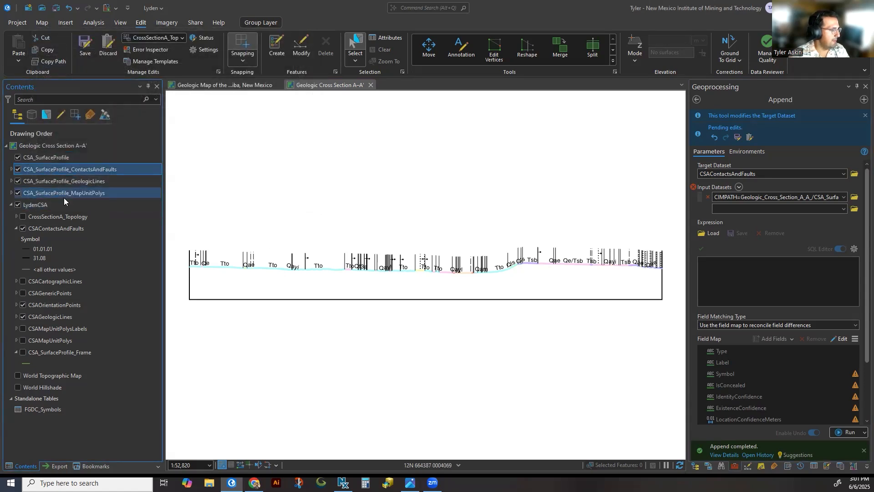
{"action": "left_click", "coordinate": [68, 195], "text": "shift"}
{"action": "left_click_drag", "start_coordinate": [54, 169], "coordinate": [59, 159]}
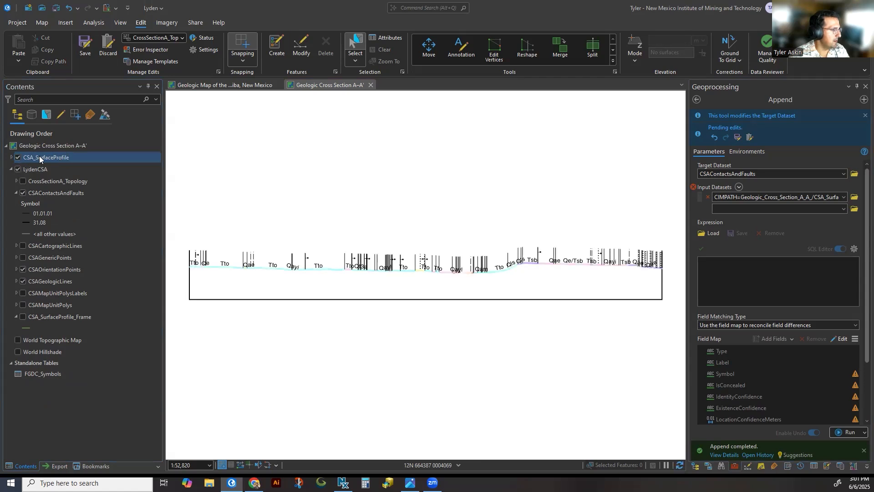
{"action": "right_click", "coordinate": [40, 158]}
{"action": "mouse_move", "coordinate": [129, 299]}
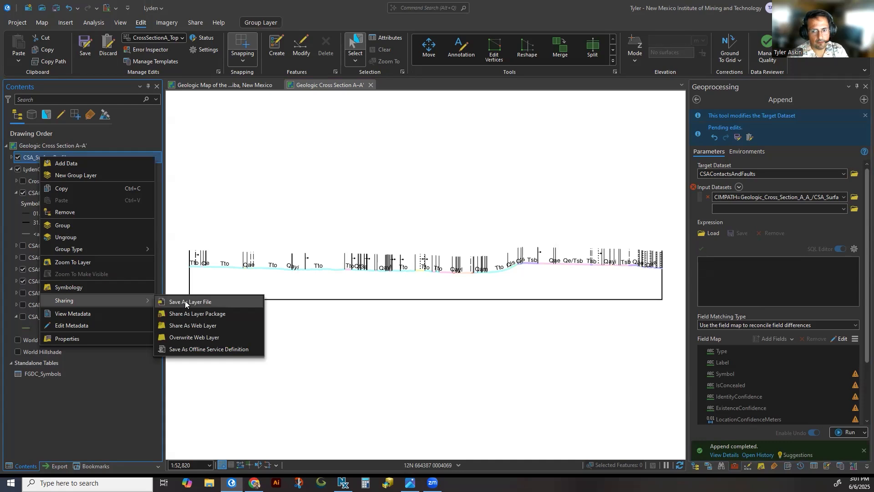
{"action": "left_click", "coordinate": [22, 424]}
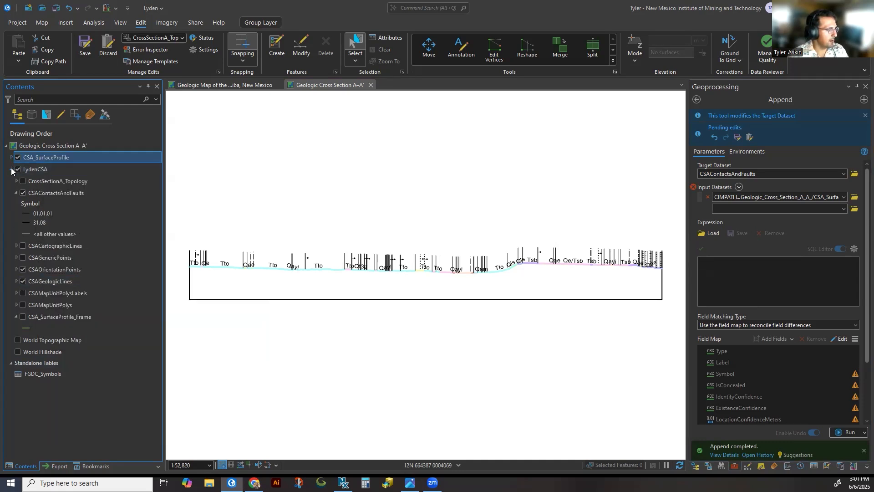
Collapse the CSAContactsAndFaults legend and turn on the World Topographic Map and World Hillshade basemaps.
{"action": "left_click", "coordinate": [17, 193]}
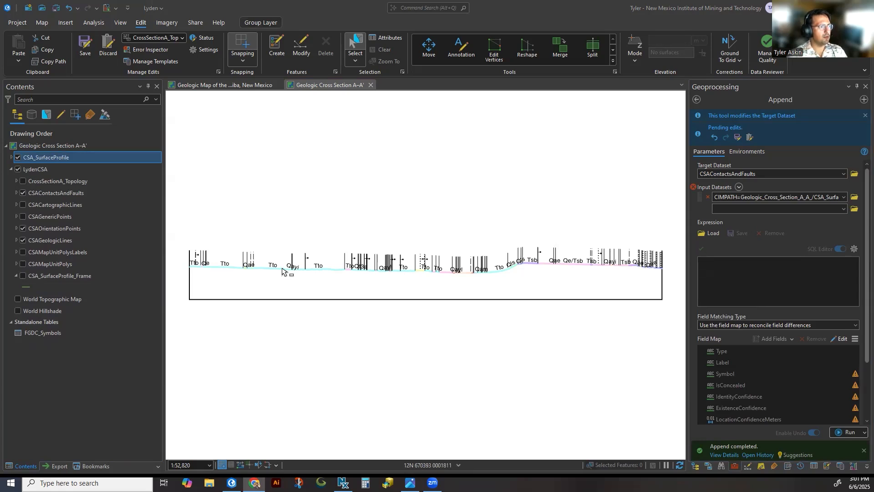
{"action": "left_click", "coordinate": [17, 299]}
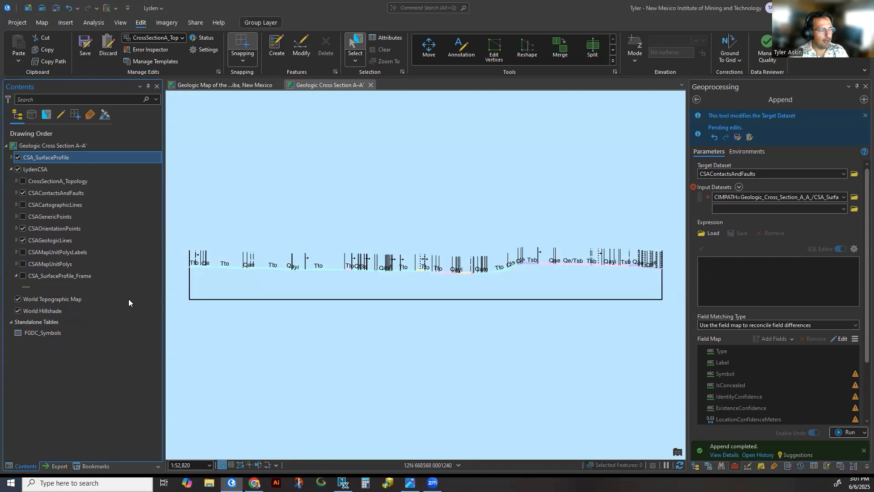
Examine where cross section A–A' plots on the world basemap, from global extent back to the full section.
{"action": "scroll", "coordinate": [448, 250], "scroll_direction": "down", "scroll_amount": 2}
{"action": "scroll", "coordinate": [451, 251], "scroll_direction": "down", "scroll_amount": 8}
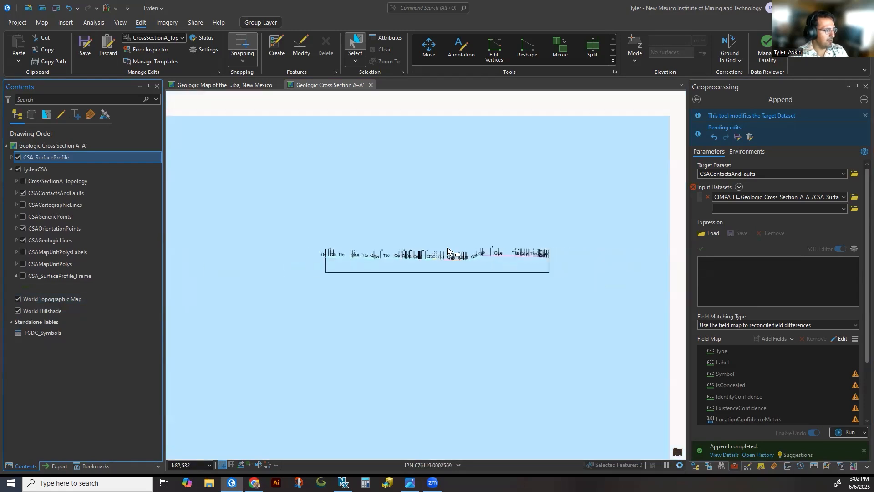
{"action": "scroll", "coordinate": [474, 251], "scroll_direction": "down", "scroll_amount": 2}
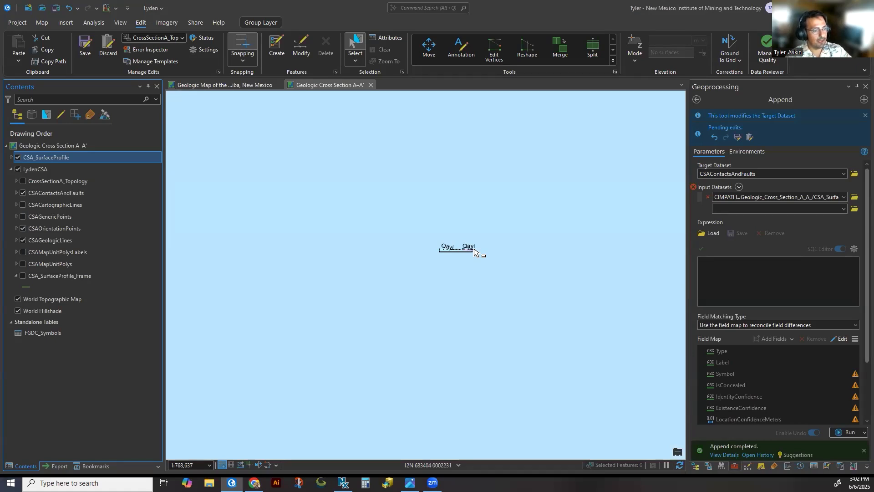
{"action": "scroll", "coordinate": [474, 252], "scroll_direction": "down", "scroll_amount": 6}
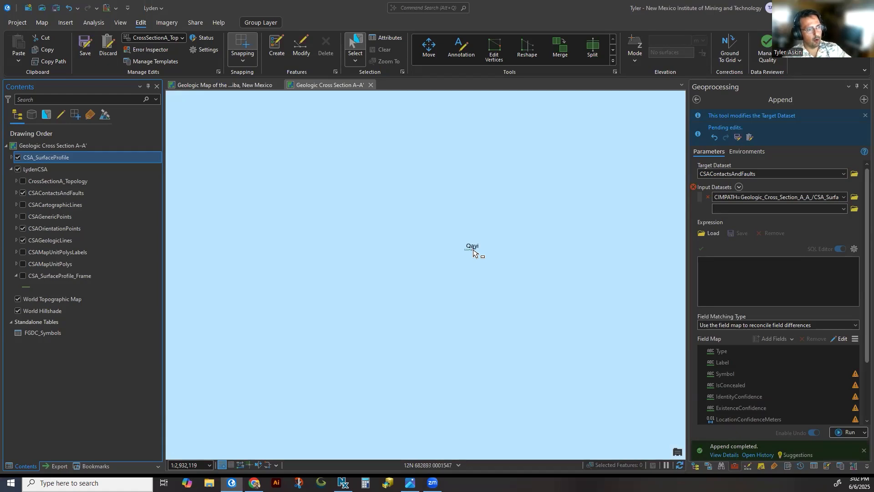
{"action": "scroll", "coordinate": [474, 252], "scroll_direction": "down", "scroll_amount": 4}
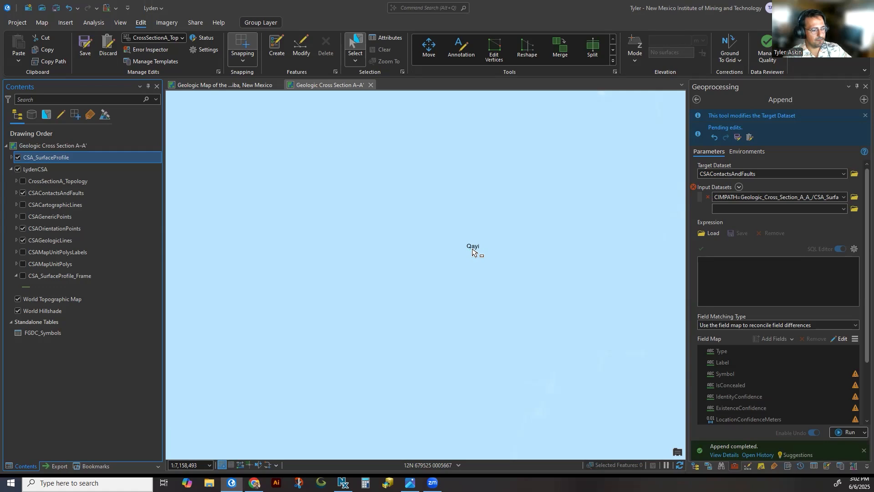
{"action": "scroll", "coordinate": [472, 252], "scroll_direction": "down", "scroll_amount": 6}
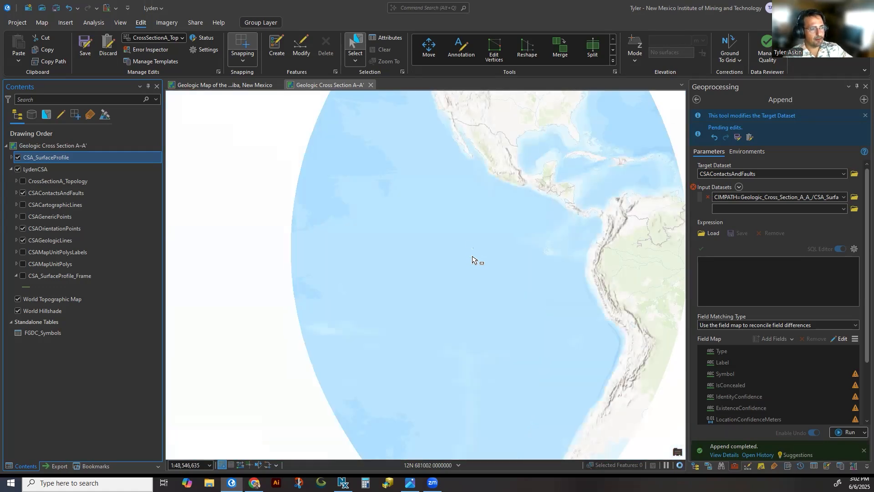
{"action": "scroll", "coordinate": [474, 255], "scroll_direction": "up", "scroll_amount": 11}
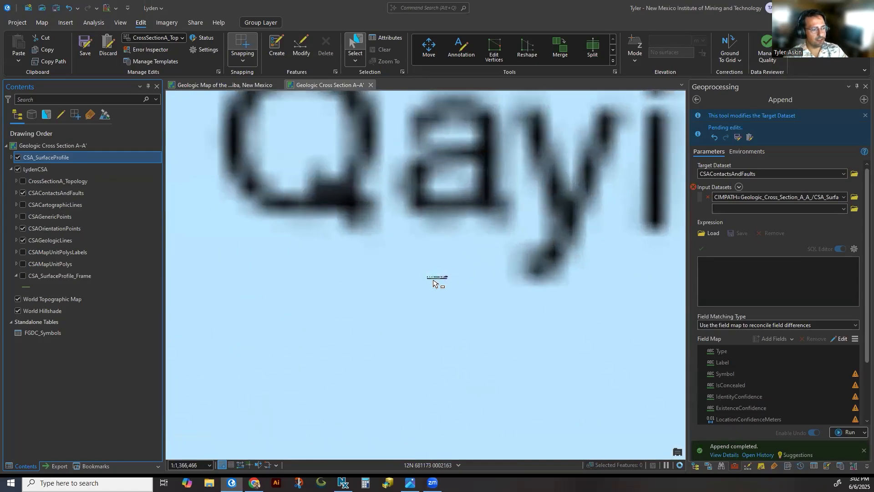
{"action": "scroll", "coordinate": [444, 281], "scroll_direction": "up", "scroll_amount": 8}
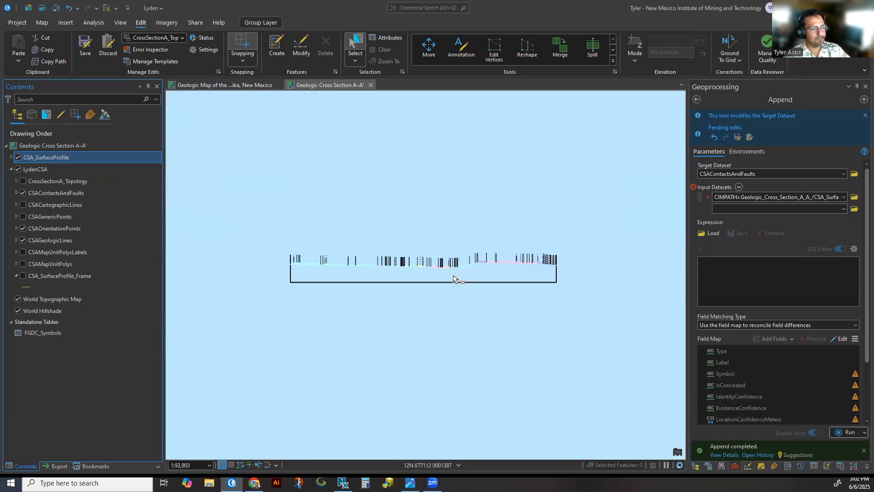
{"action": "scroll", "coordinate": [453, 278], "scroll_direction": "up", "scroll_amount": 1}
{"action": "left_click_drag", "start_coordinate": [219, 322], "coordinate": [230, 289]}
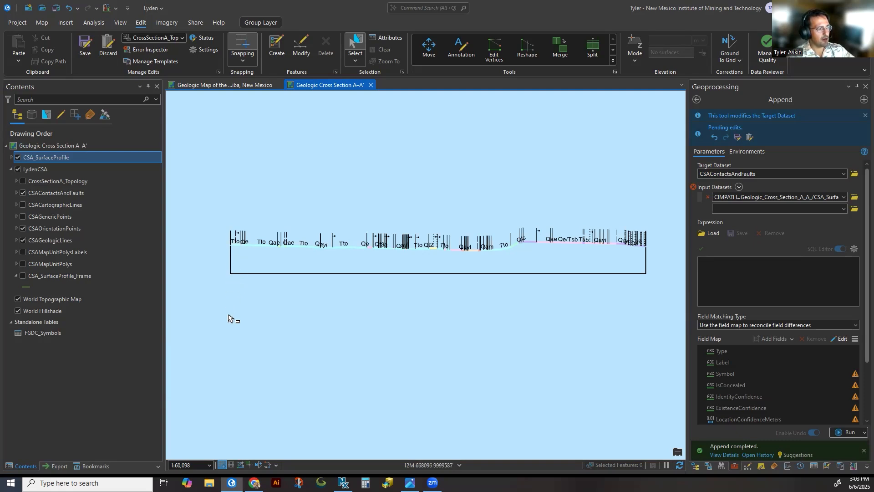
{"action": "right_click", "coordinate": [286, 298]}
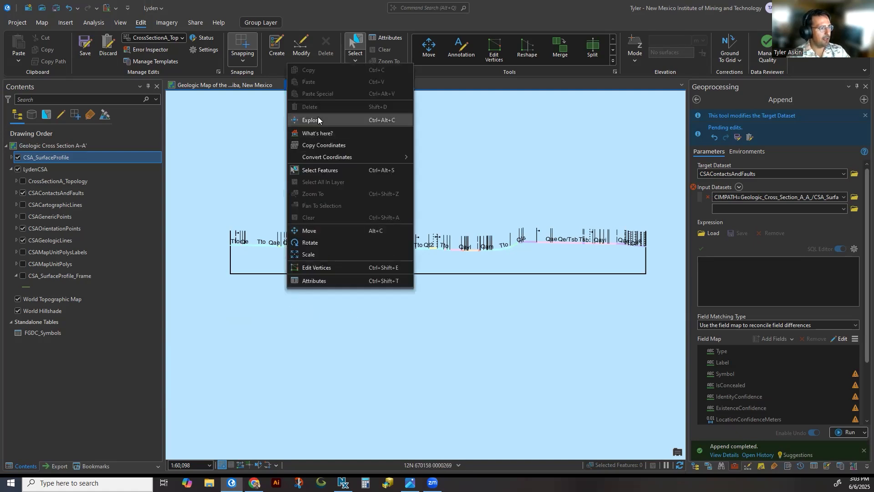
{"action": "left_click", "coordinate": [346, 310]}
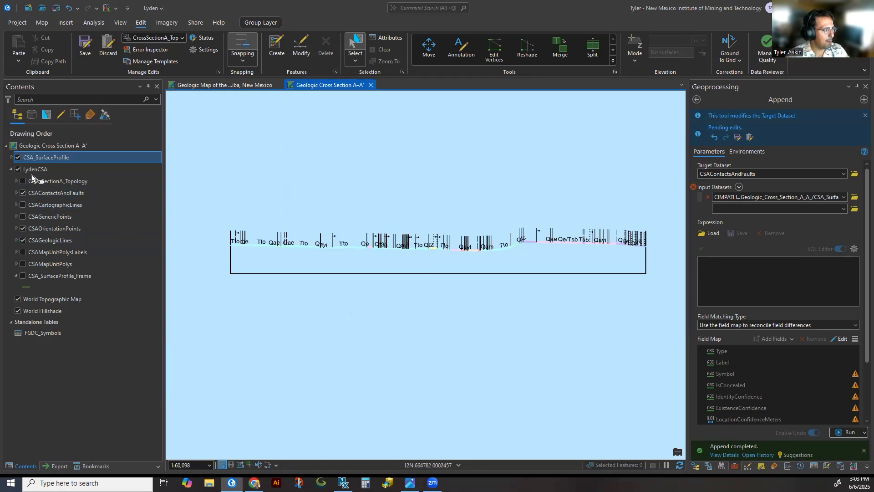
Turn off the World Topographic Map and World Hillshade basemaps and save all pending edits.
{"action": "left_click", "coordinate": [18, 299]}
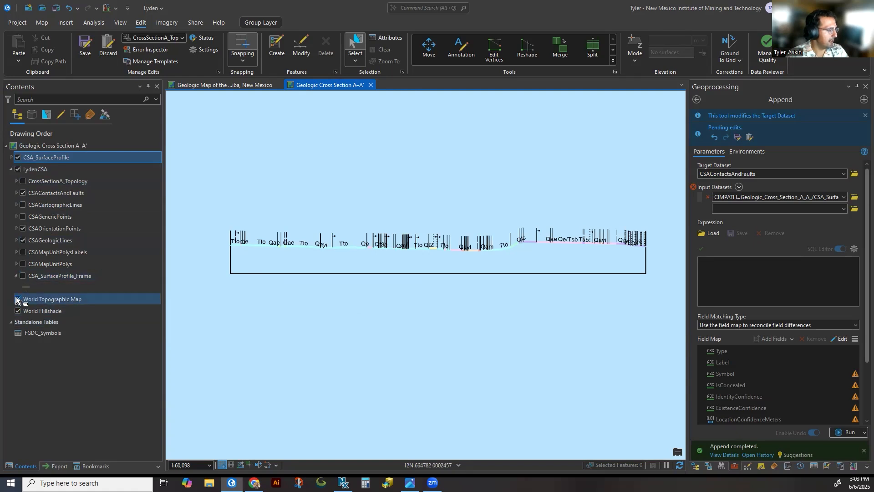
{"action": "left_click", "coordinate": [18, 310]}
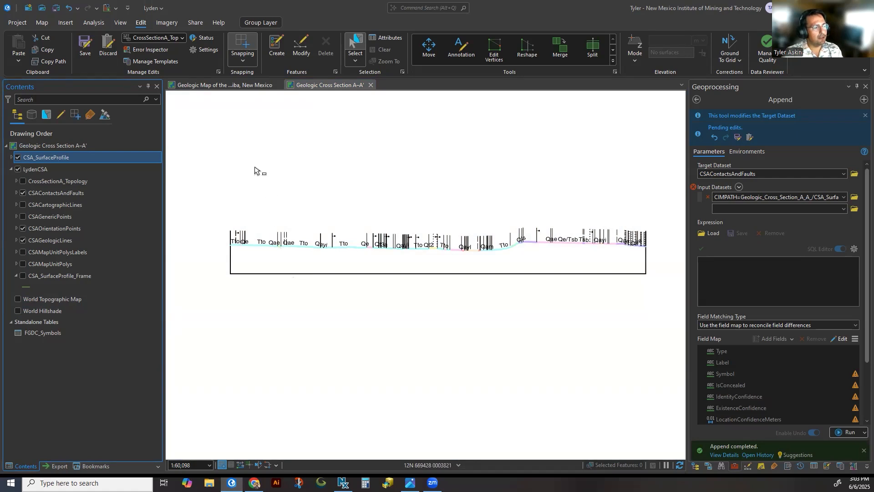
{"action": "left_click", "coordinate": [85, 46]}
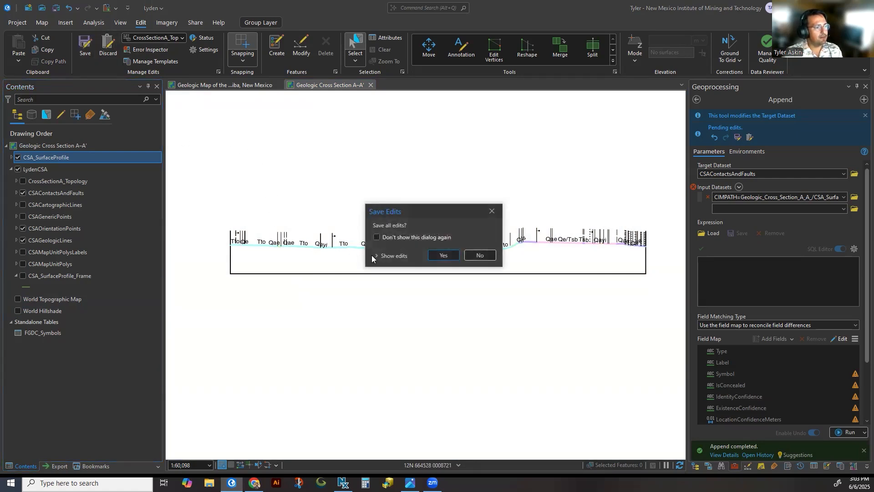
{"action": "left_click", "coordinate": [442, 255]}
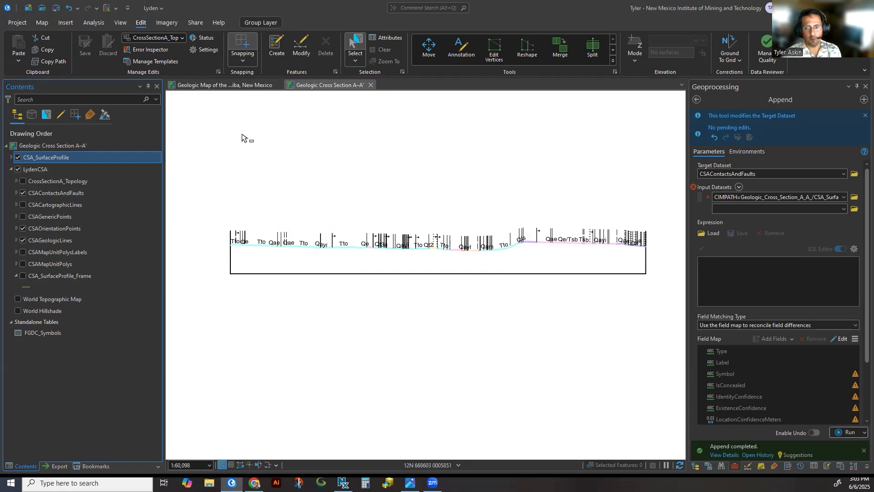
Switch to the Lyden geologic map view and expand the GeologicMap feature dataset in Lyden.gdb.
{"action": "left_click", "coordinate": [239, 87]}
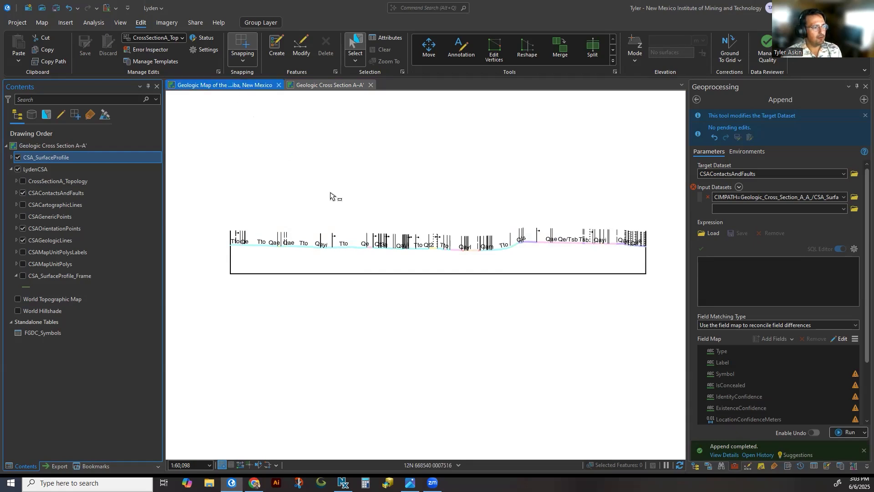
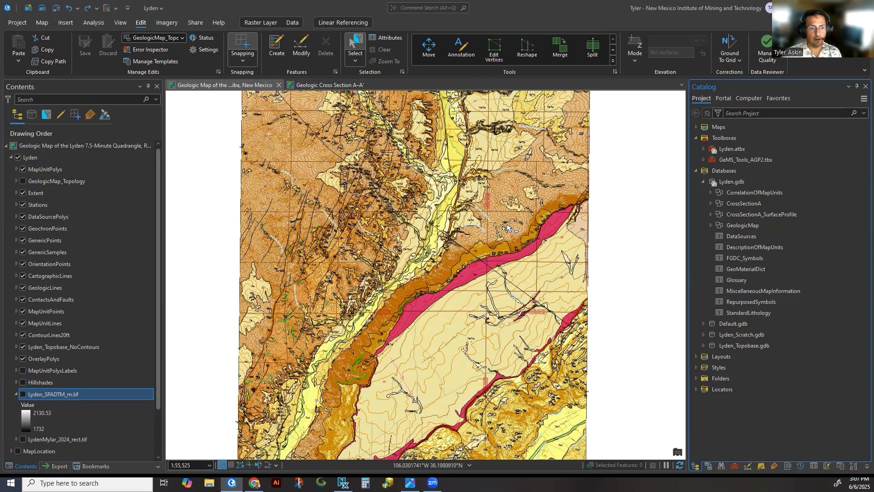
{"action": "left_click", "coordinate": [710, 225]}
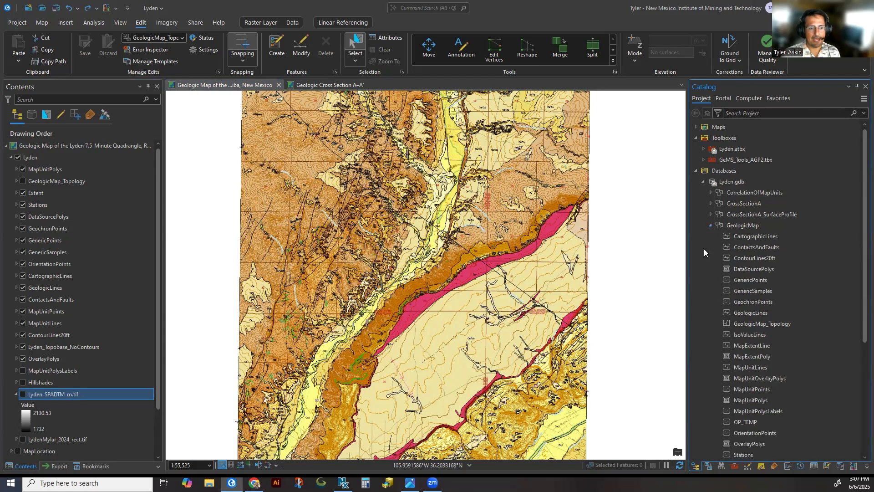
{"action": "scroll", "coordinate": [704, 251], "scroll_direction": "down", "scroll_amount": 1}
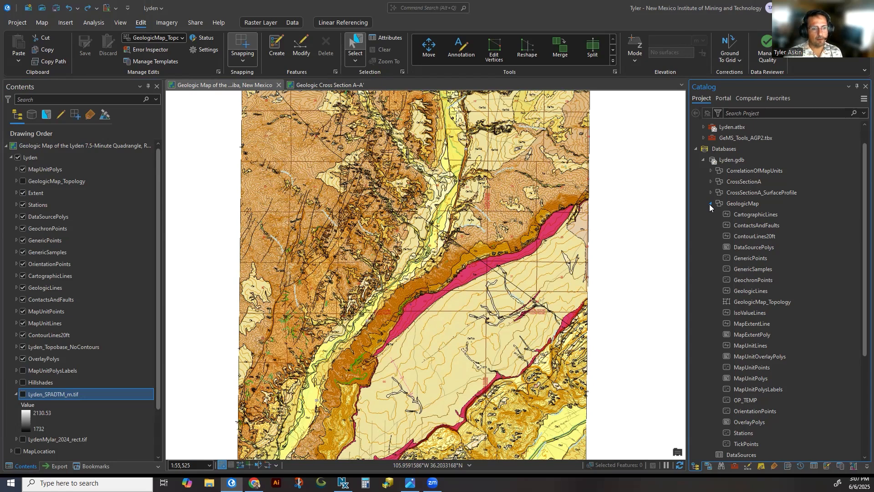
Check the properties of the OrientationPoints feature class, and select OP_TEMP in the GeologicMap dataset.
{"action": "right_click", "coordinate": [749, 411]}
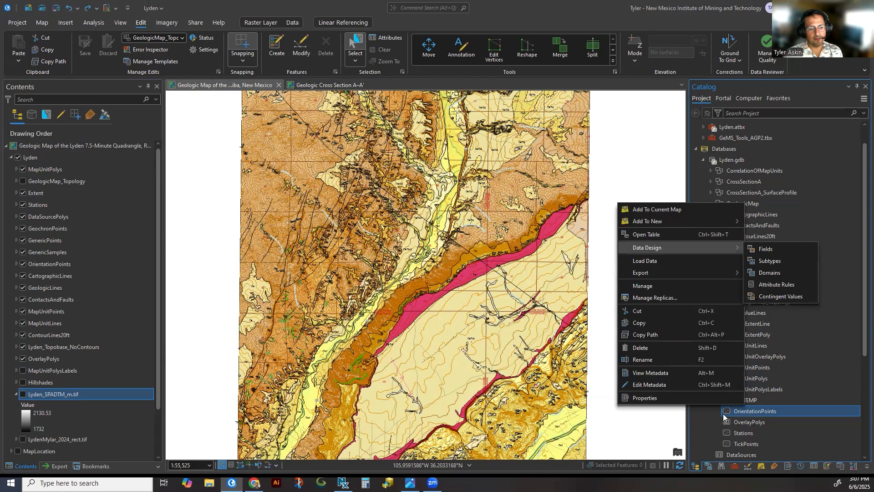
{"action": "left_click", "coordinate": [677, 397]}
{"action": "left_click", "coordinate": [739, 205]}
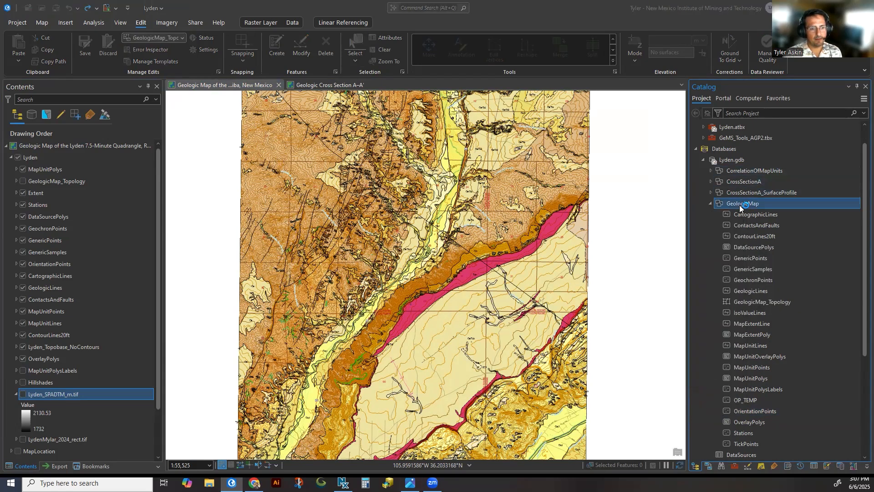
{"action": "right_click", "coordinate": [744, 206]}
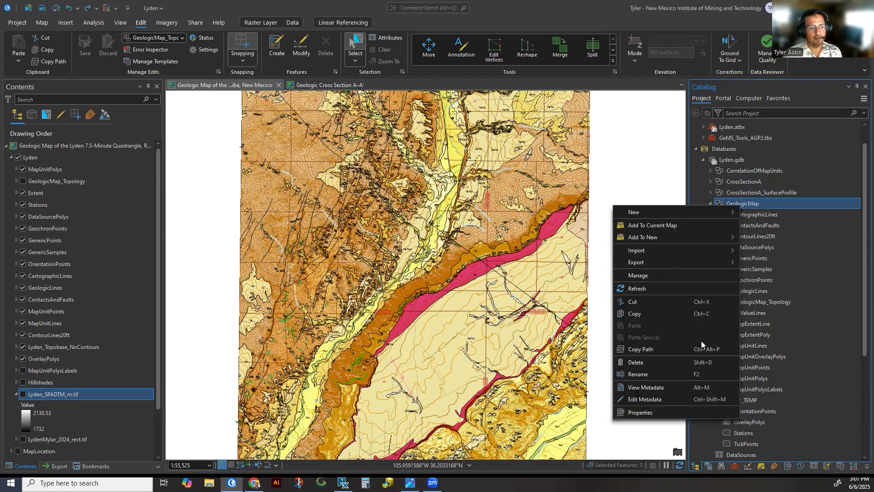
{"action": "left_click", "coordinate": [844, 322]}
{"action": "left_click", "coordinate": [750, 401]}
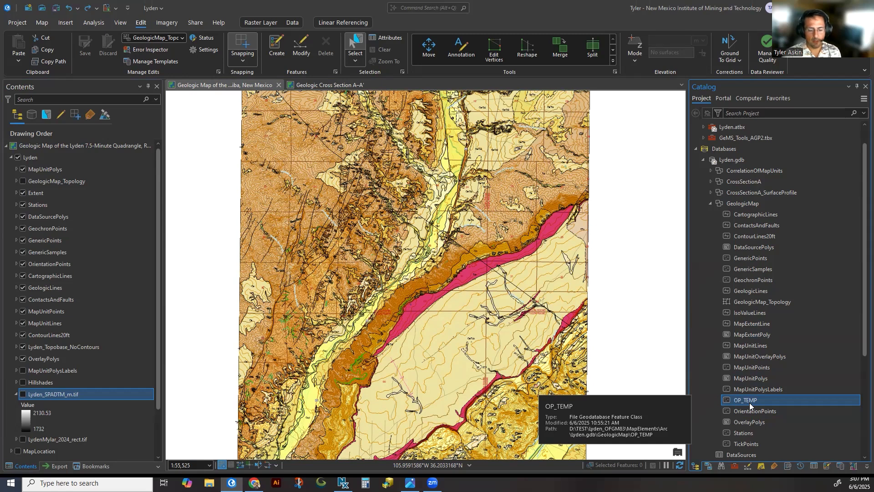
Open the attribute table of the OP_TEMP feature class and highlight its Azimuth field.
{"action": "right_click", "coordinate": [744, 401]}
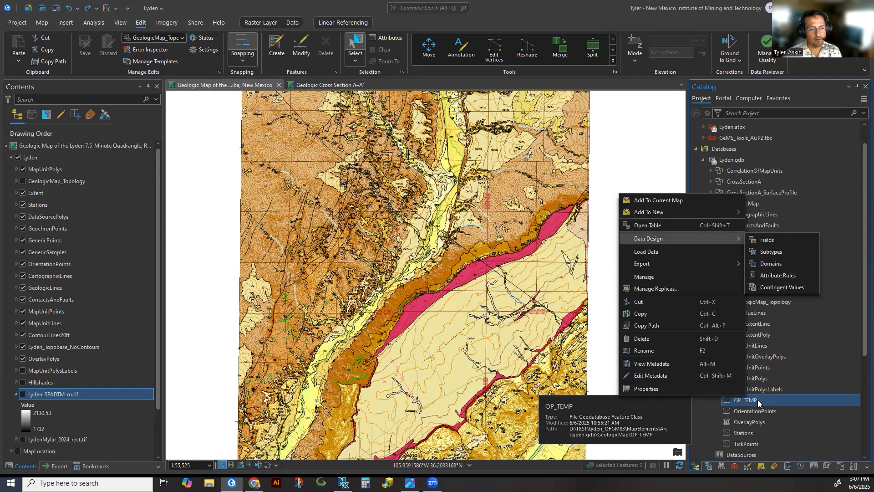
{"action": "left_click", "coordinate": [707, 405]}
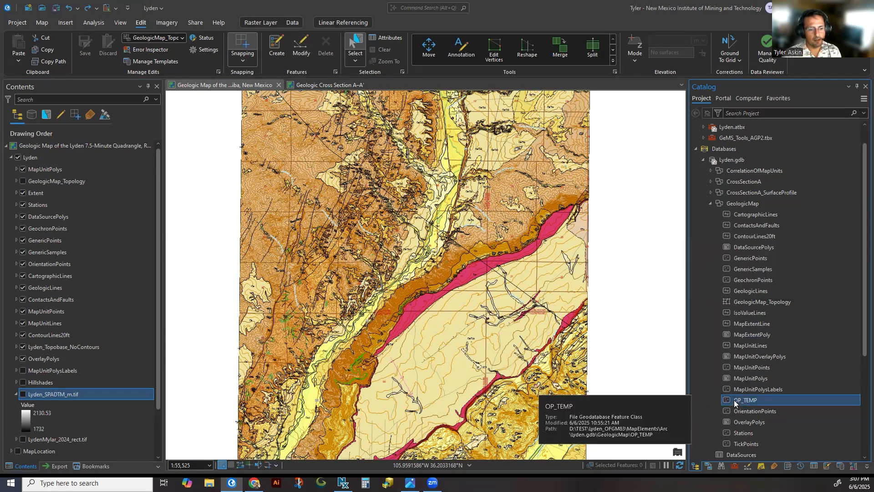
{"action": "right_click", "coordinate": [733, 400]}
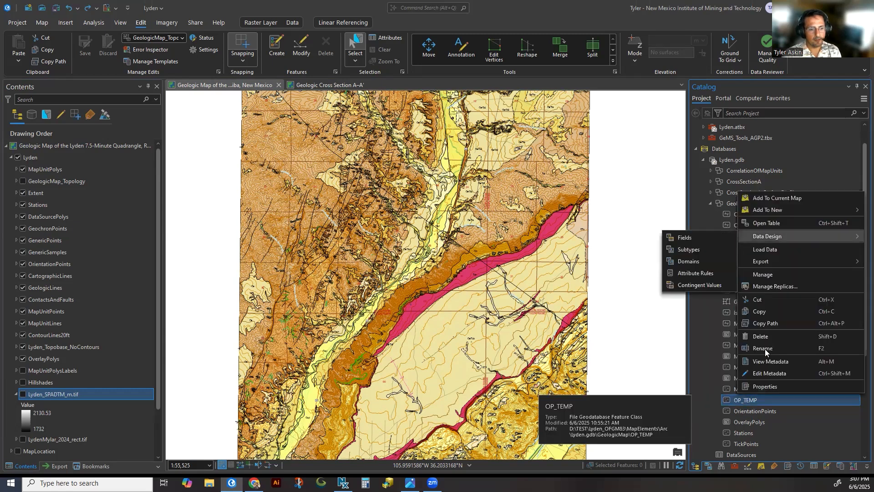
{"action": "left_click", "coordinate": [772, 223]}
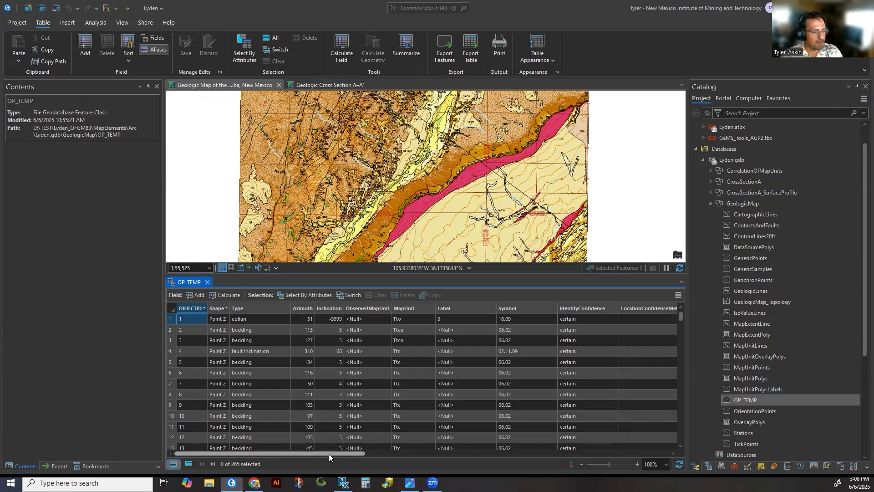
{"action": "left_click_drag", "start_coordinate": [329, 453], "coordinate": [324, 454]}
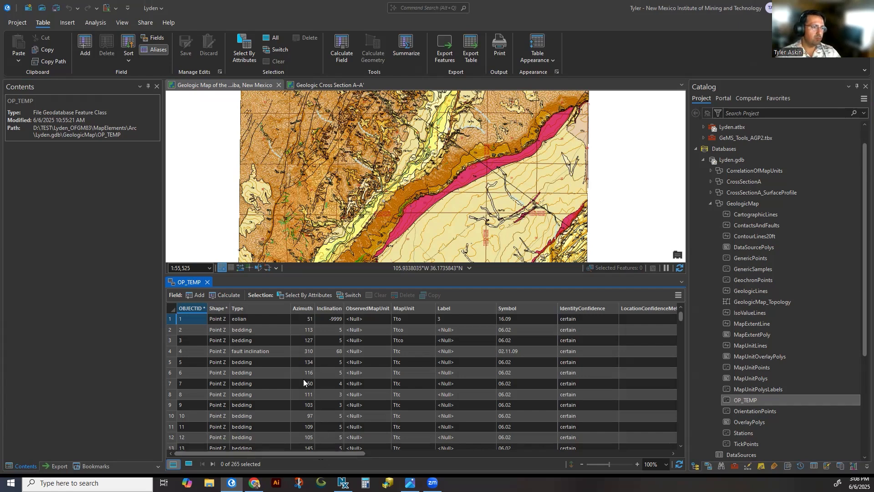
{"action": "left_click", "coordinate": [306, 308]}
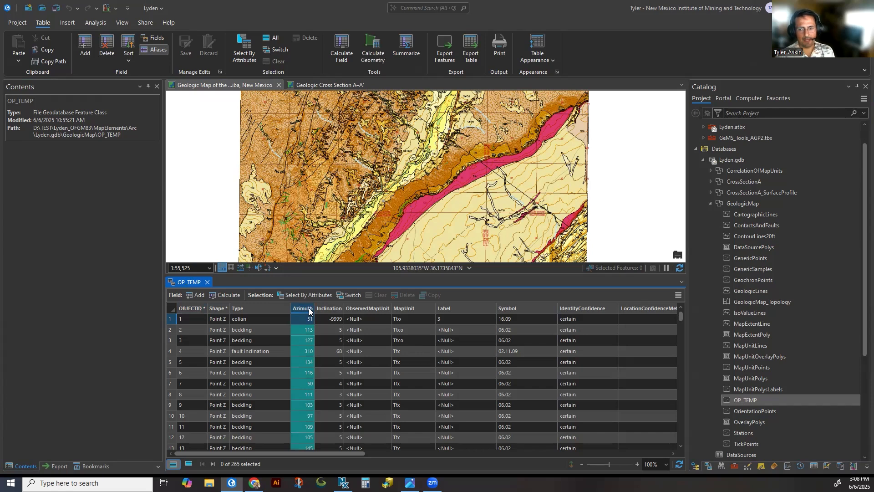
Switch to the OrientationPoints.jpg image to compare azimuth and inclination rotation, minimize it, and close the OP_TEMP table.
{"action": "key", "text": "alt+Tab"}
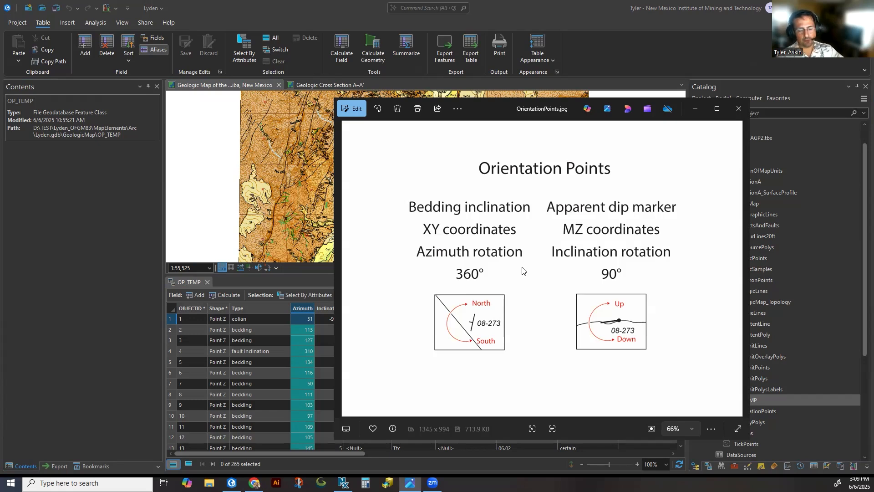
{"action": "left_click", "coordinate": [697, 108]}
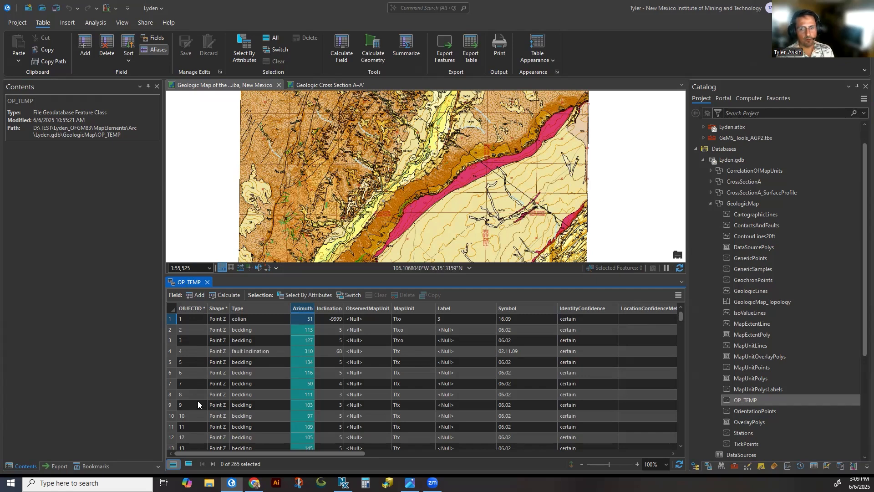
{"action": "left_click", "coordinate": [207, 282]}
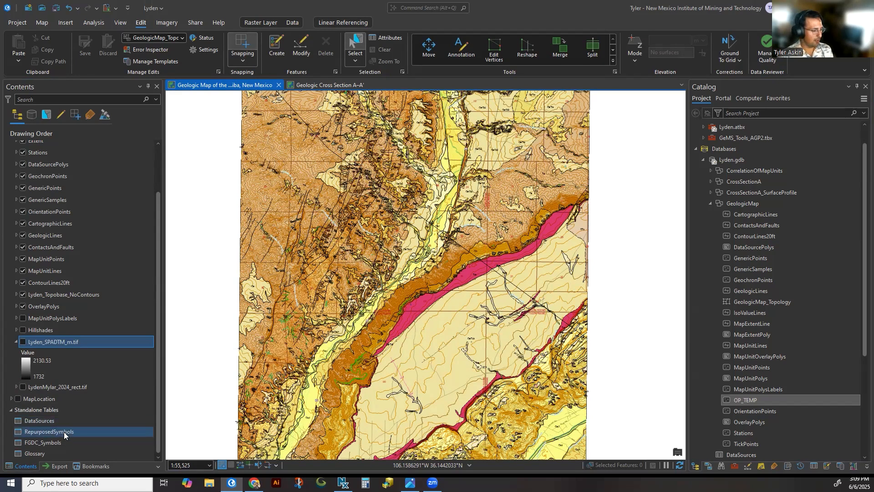
Collapse the GeologicMap feature dataset in Lyden.gdb and locate the FGDC_Symbols table.
{"action": "right_click", "coordinate": [67, 442]}
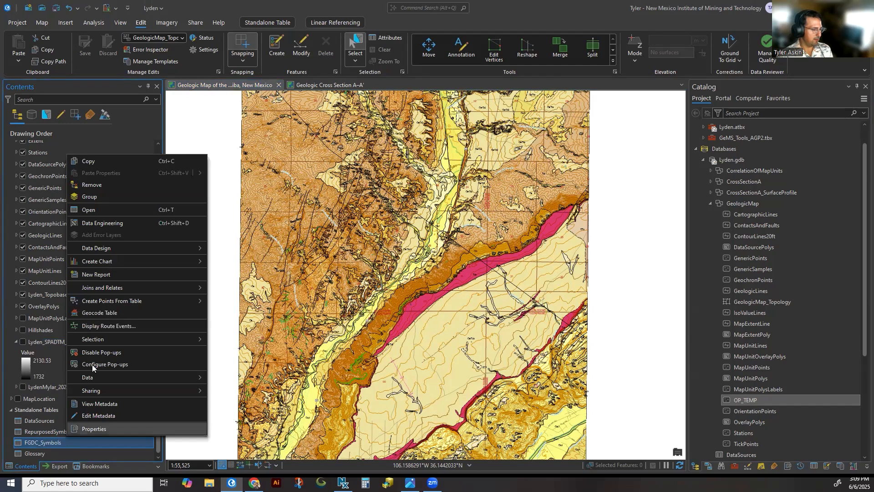
{"action": "left_click", "coordinate": [40, 445]}
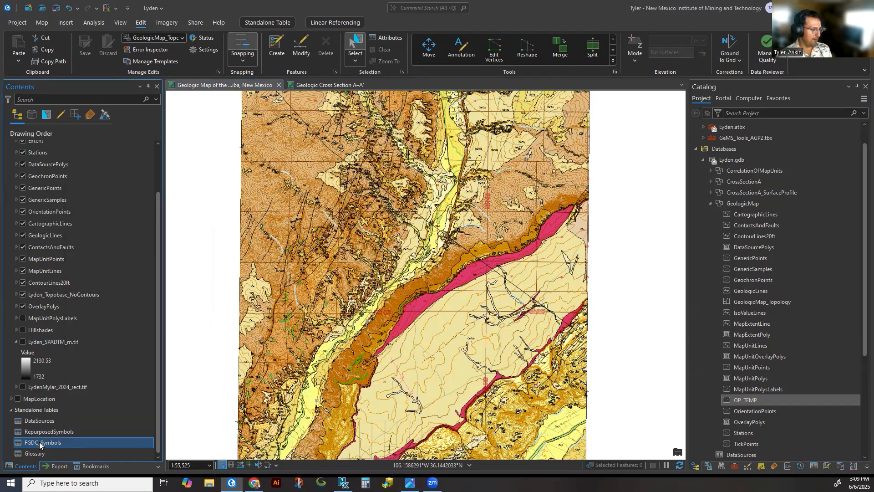
{"action": "left_click", "coordinate": [7, 444]}
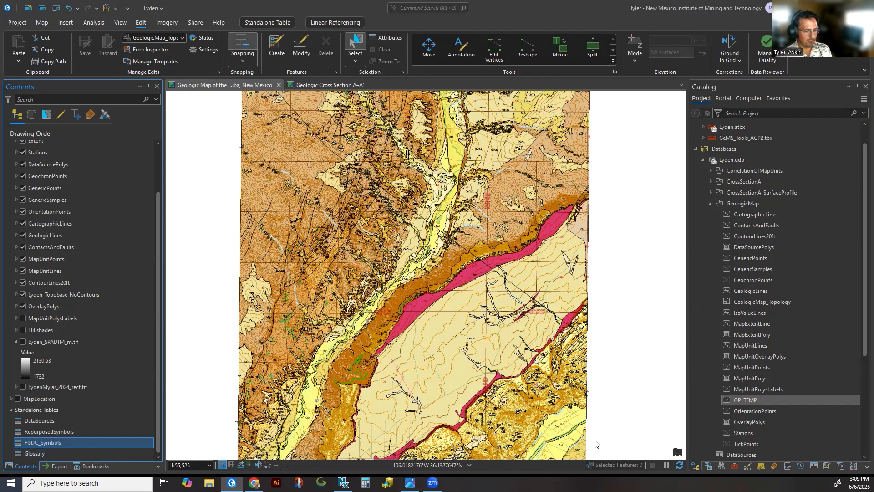
{"action": "scroll", "coordinate": [746, 355], "scroll_direction": "down", "scroll_amount": 2}
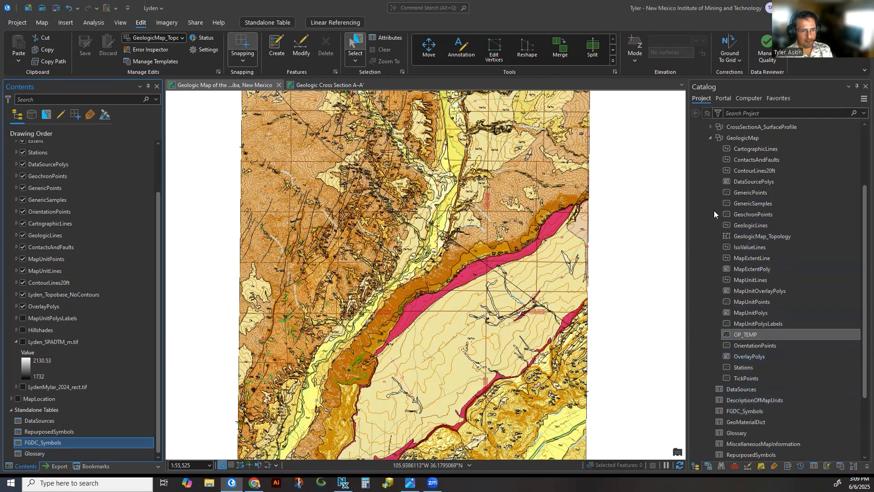
{"action": "scroll", "coordinate": [714, 230], "scroll_direction": "up", "scroll_amount": 1}
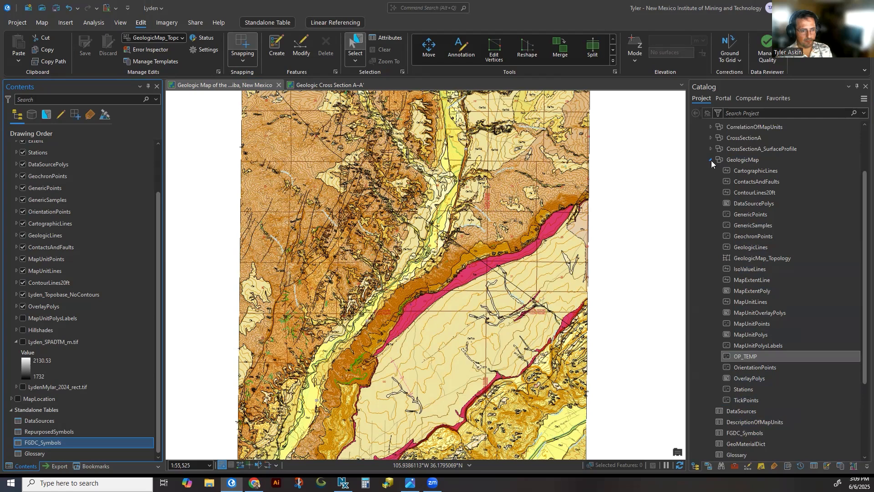
{"action": "left_click", "coordinate": [711, 160]}
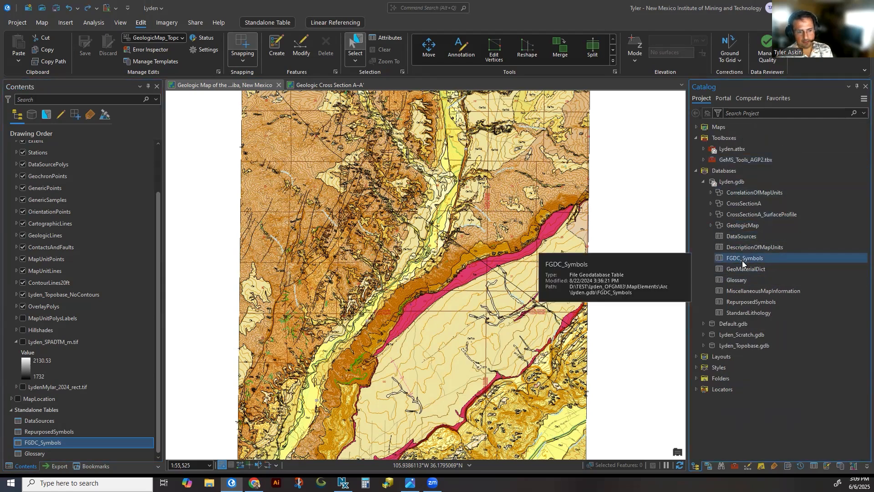
Open the standalone FGDC_Symbols table and widen the AzimuthMeasurementConvention column to show its full name.
{"action": "right_click", "coordinate": [65, 443]}
{"action": "left_click", "coordinate": [142, 209]}
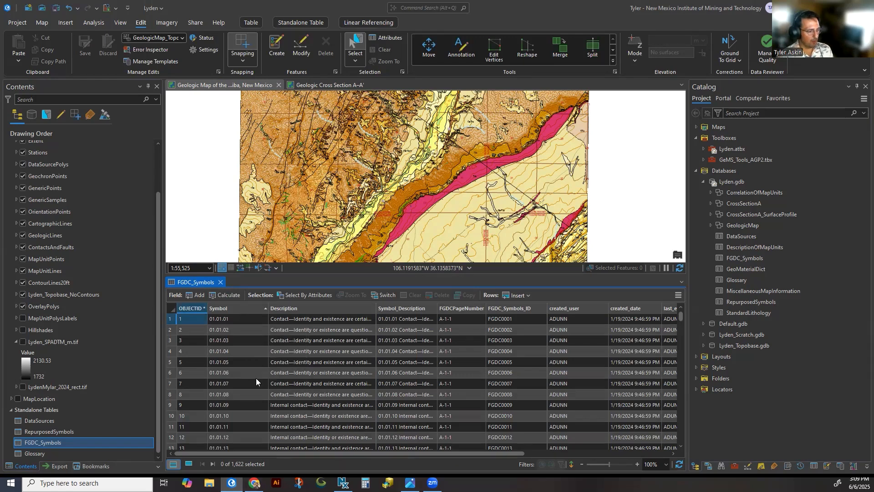
{"action": "scroll", "coordinate": [256, 381], "scroll_direction": "down", "scroll_amount": 2}
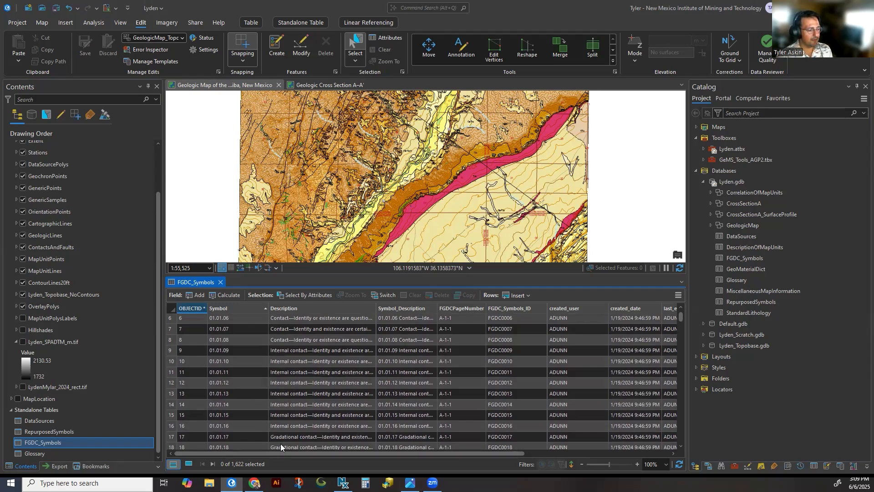
{"action": "left_click_drag", "start_coordinate": [275, 454], "coordinate": [480, 448]}
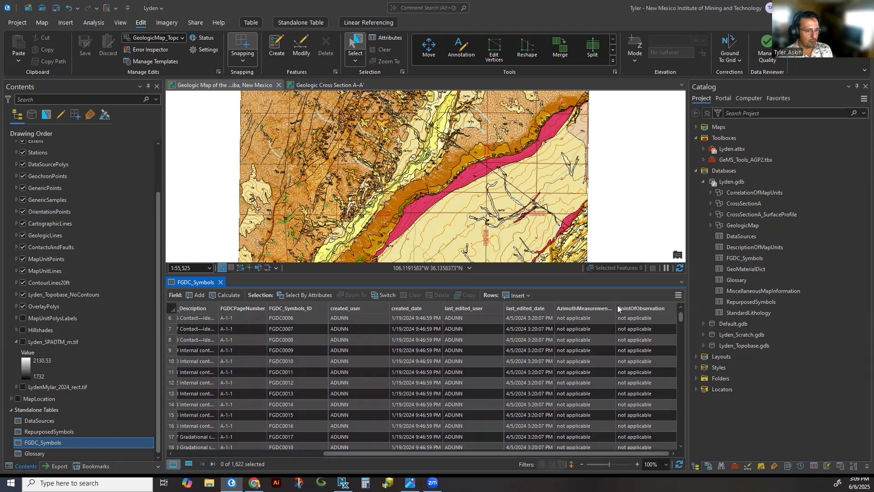
{"action": "left_click_drag", "start_coordinate": [615, 308], "coordinate": [642, 309]}
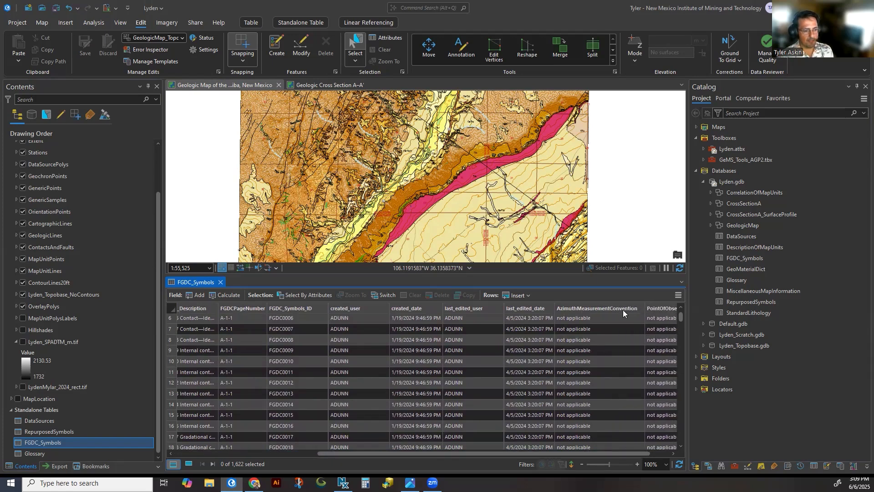
Sort FGDC_Symbols ascending by AzimuthMeasurementConvention, review the convention assigned to each symbol, and close the table.
{"action": "left_click", "coordinate": [623, 309]}
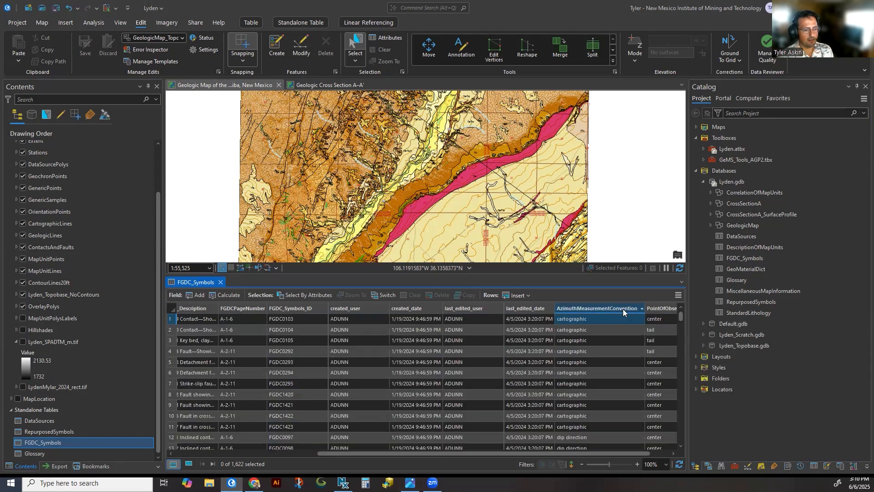
{"action": "scroll", "coordinate": [608, 344], "scroll_direction": "down", "scroll_amount": 8}
{"action": "scroll", "coordinate": [608, 344], "scroll_direction": "down", "scroll_amount": 1}
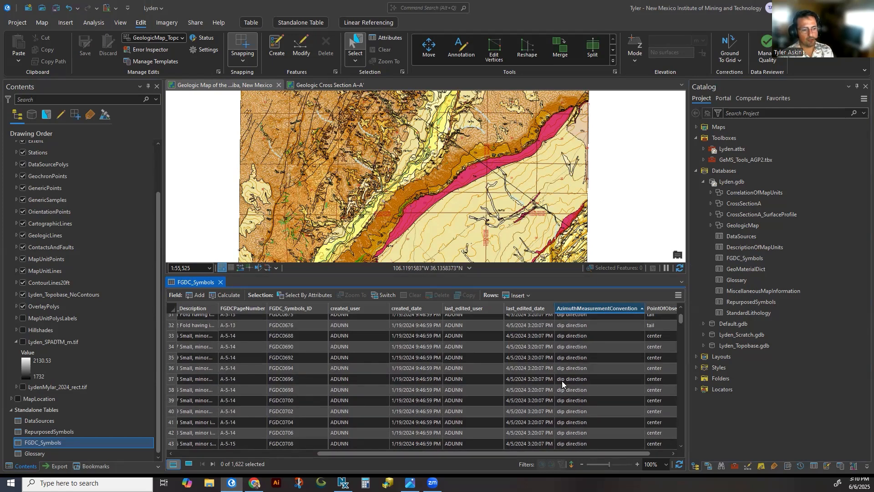
{"action": "scroll", "coordinate": [682, 333], "scroll_direction": "down", "scroll_amount": 3}
{"action": "mouse_move", "coordinate": [680, 318]}
{"action": "left_mouse_down"}
{"action": "mouse_move", "coordinate": [681, 407]}
{"action": "mouse_move", "coordinate": [681, 316]}
{"action": "left_mouse_up"}
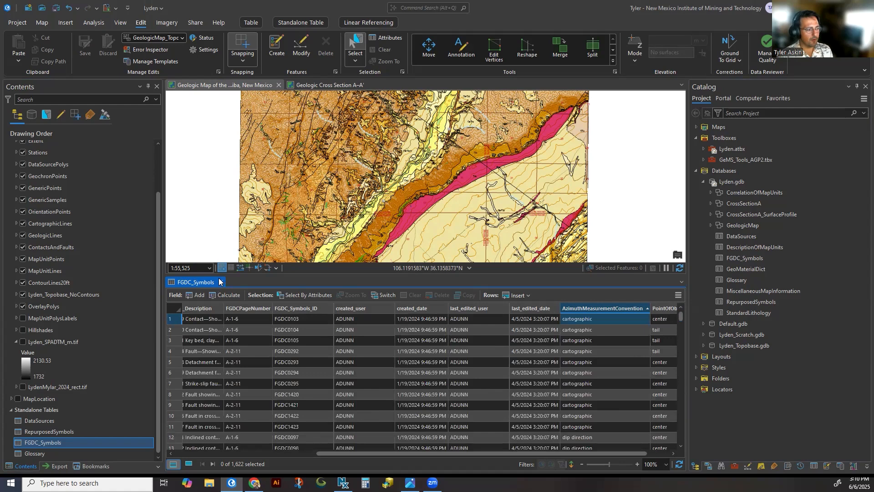
{"action": "left_click", "coordinate": [222, 282]}
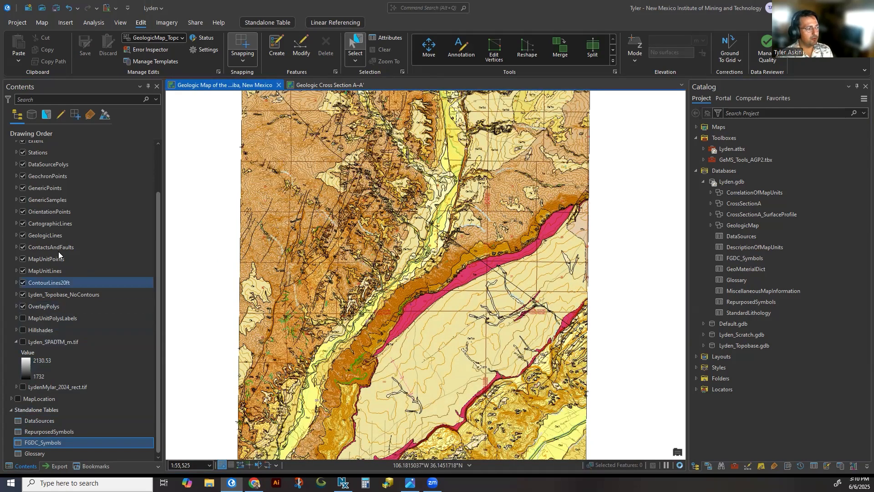
Join the FGDC_Symbols table to the OrientationPoints layer with Symbol as both input and join field, keeping all input records.
{"action": "right_click", "coordinate": [61, 211]}
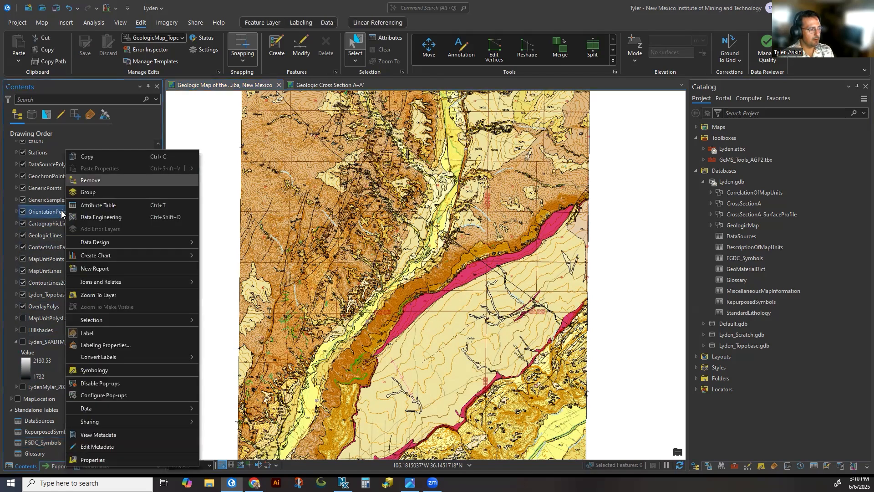
{"action": "mouse_move", "coordinate": [133, 282]}
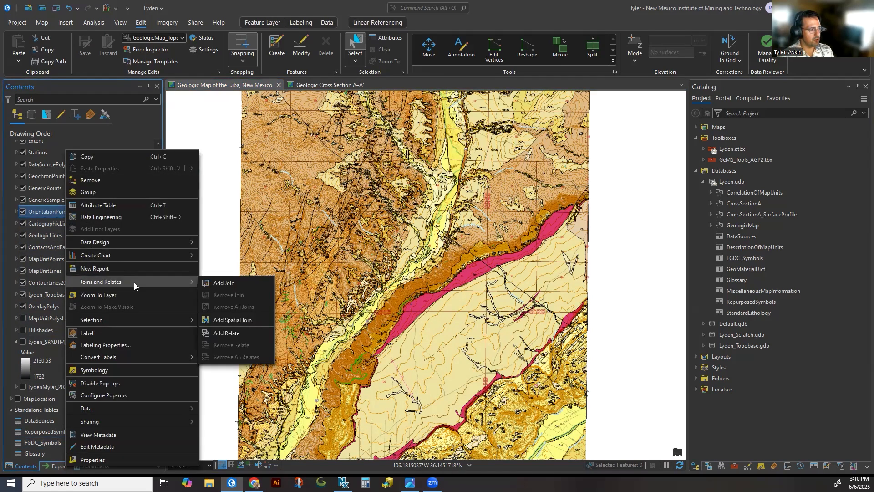
{"action": "left_click", "coordinate": [223, 283]}
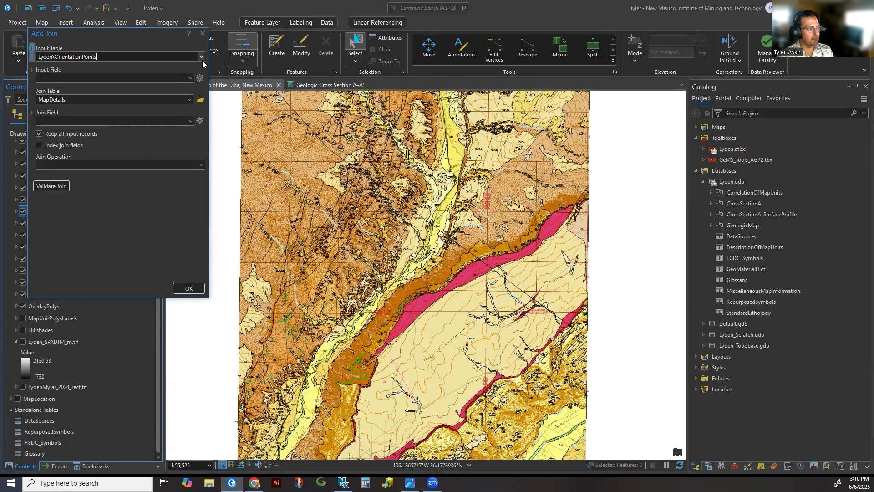
{"action": "left_click", "coordinate": [189, 79]}
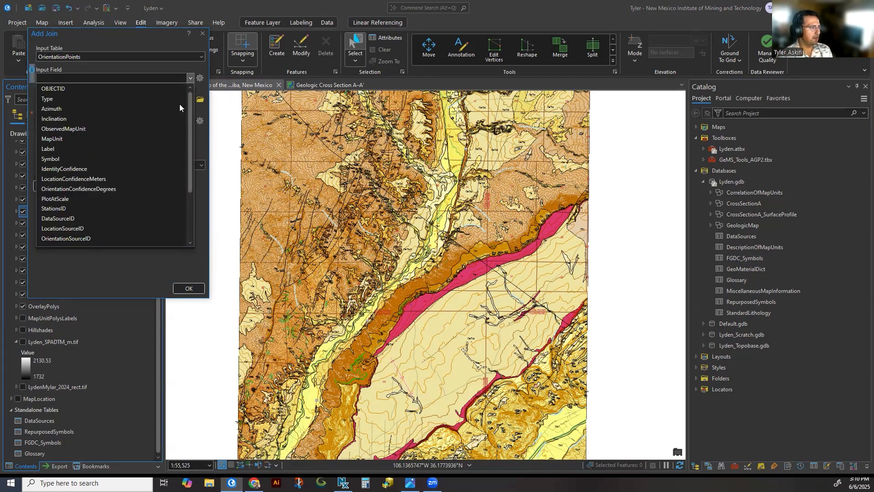
{"action": "left_click", "coordinate": [174, 158]}
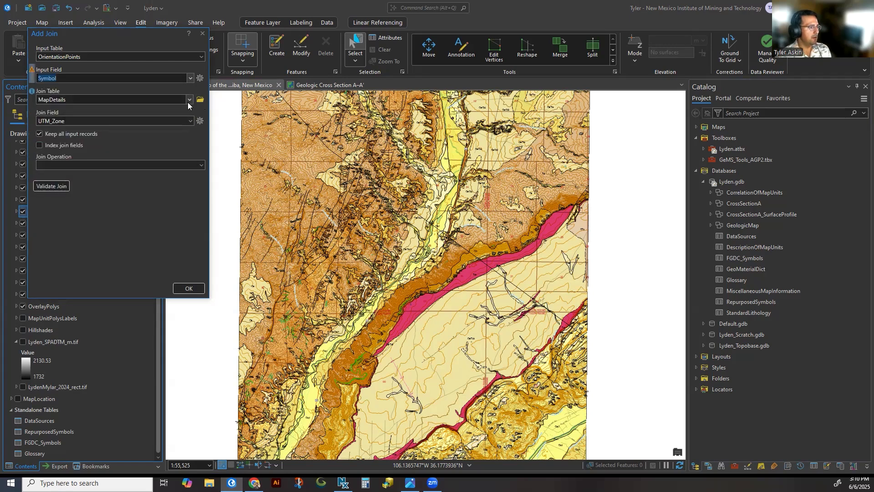
{"action": "left_click", "coordinate": [188, 100]}
{"action": "scroll", "coordinate": [181, 129], "scroll_direction": "up", "scroll_amount": 1}
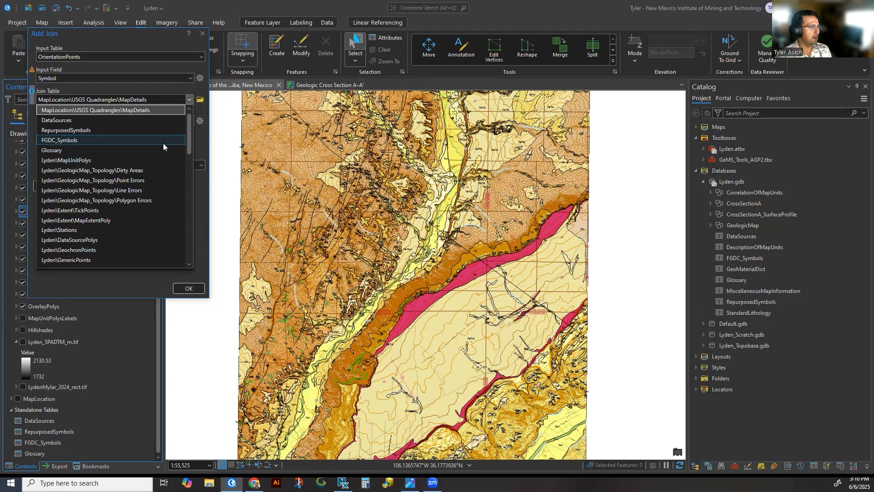
{"action": "left_click", "coordinate": [165, 138]}
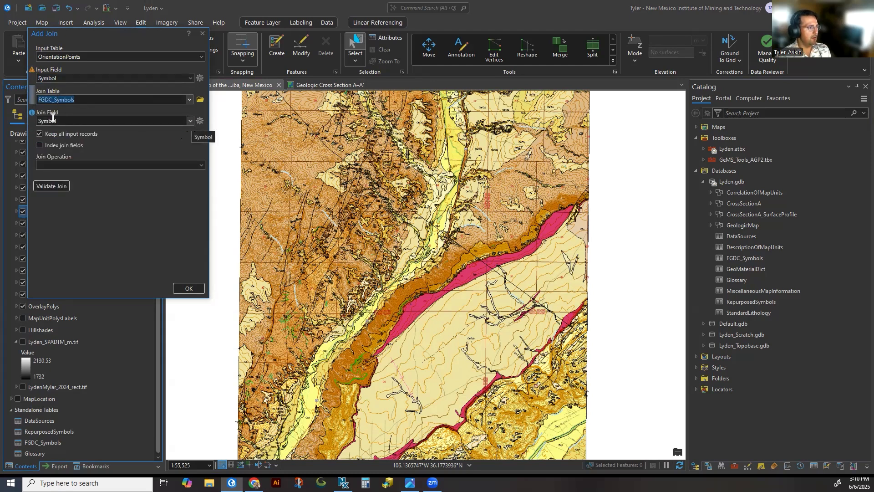
{"action": "mouse_move", "coordinate": [31, 114]}
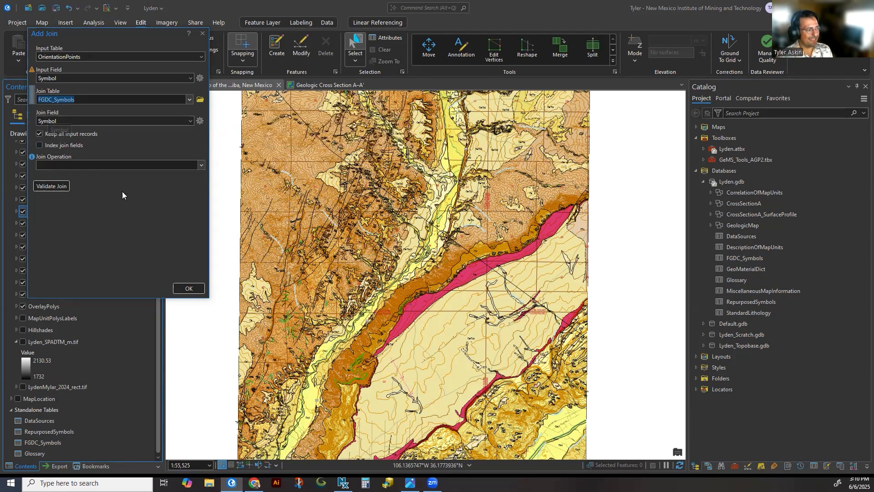
{"action": "left_click", "coordinate": [190, 288]}
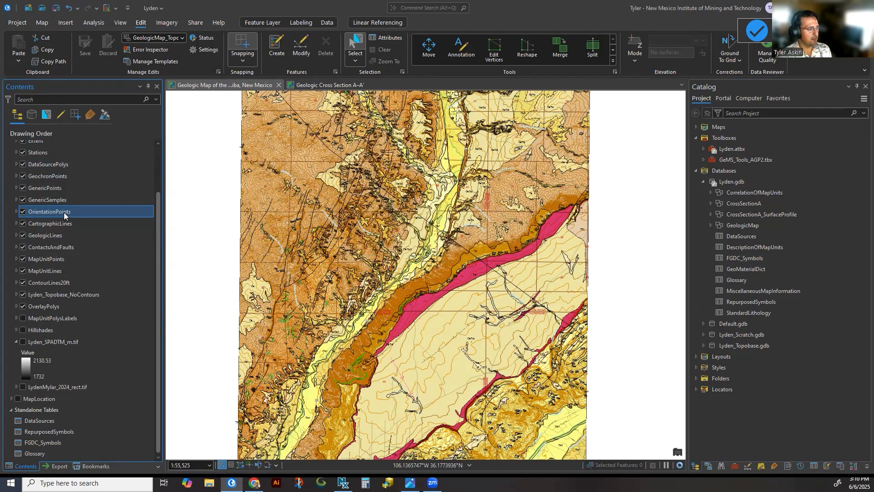
Open the OrientationPoints attribute table and examine the joined AzimuthMeasurementConvention and PointOfObservation fields.
{"action": "right_click", "coordinate": [64, 215]}
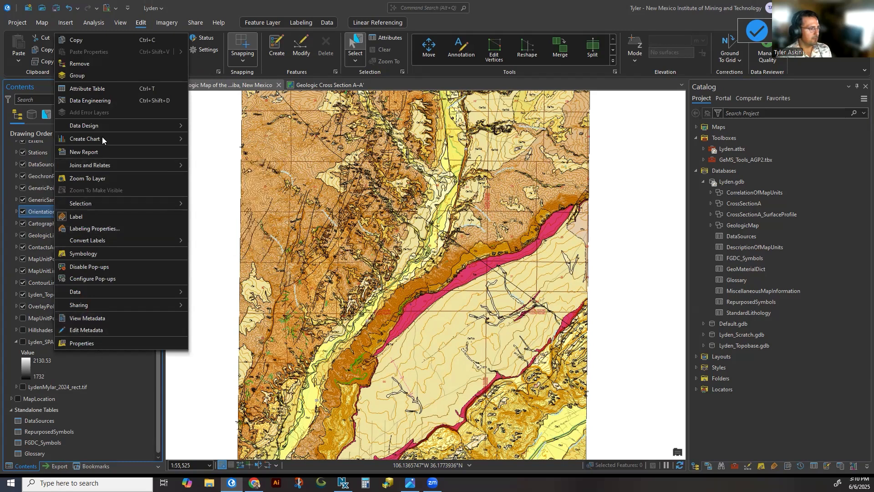
{"action": "left_click", "coordinate": [103, 89]}
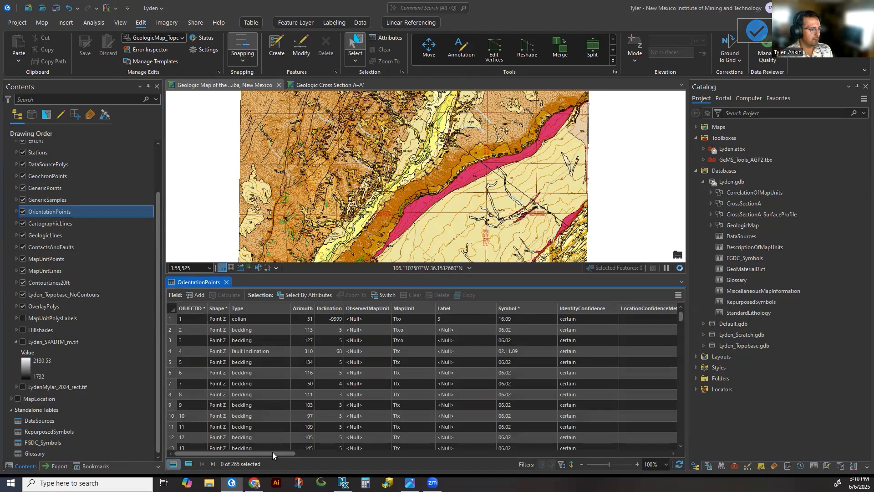
{"action": "left_click_drag", "start_coordinate": [277, 454], "coordinate": [637, 450]}
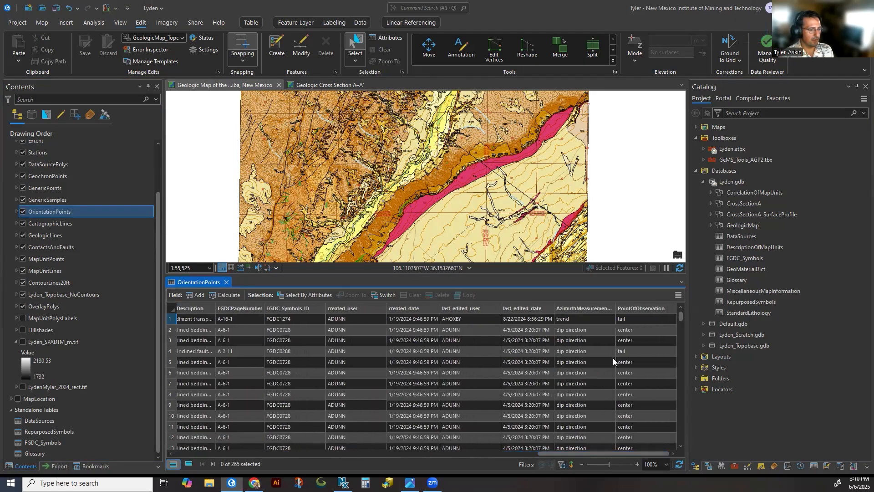
Sort the OrientationPoints table ascending by AzimuthMeasurementConvention, review the Azimuth values, and close the table.
{"action": "double_click", "coordinate": [574, 306]}
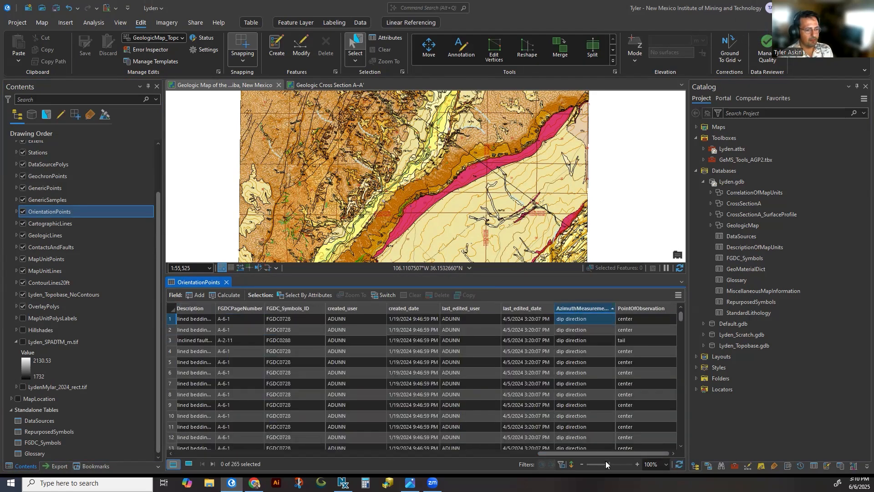
{"action": "left_click_drag", "start_coordinate": [602, 454], "coordinate": [223, 473]}
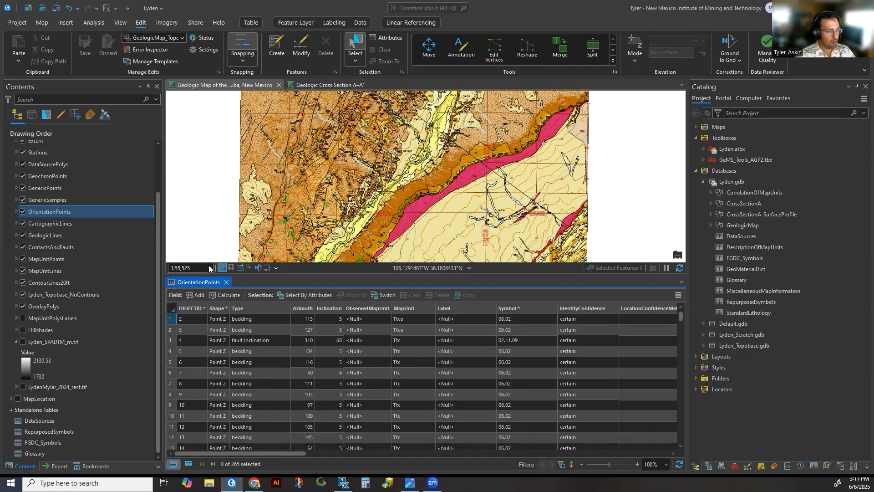
{"action": "left_click", "coordinate": [226, 282]}
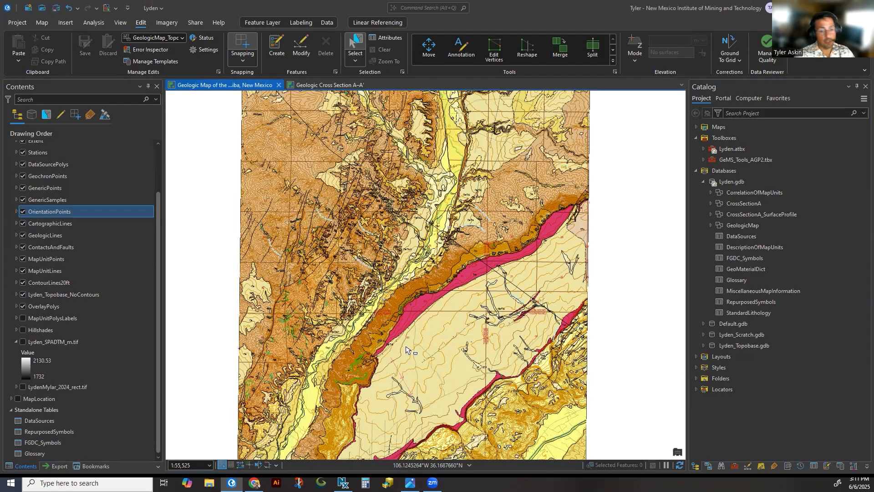
Open the attribute table of the OP_TEMP feature class in the GeologicMap dataset and look over its fields.
{"action": "left_click", "coordinate": [710, 224]}
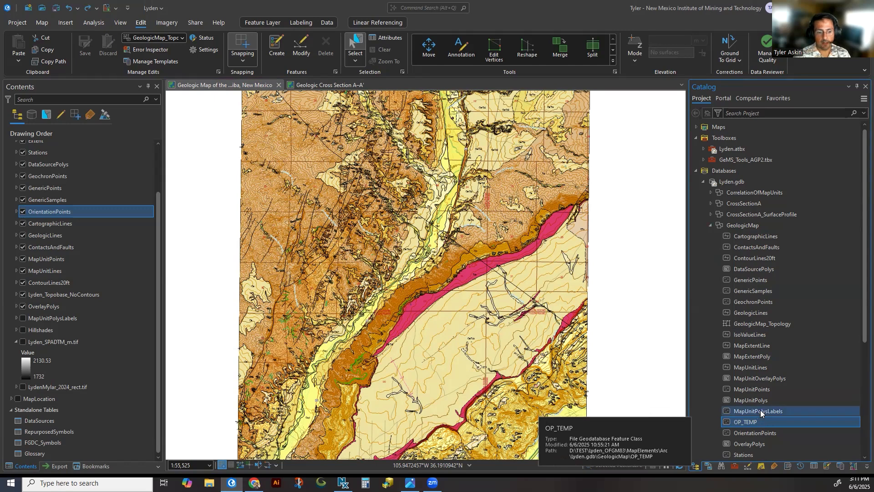
{"action": "right_click", "coordinate": [754, 424]}
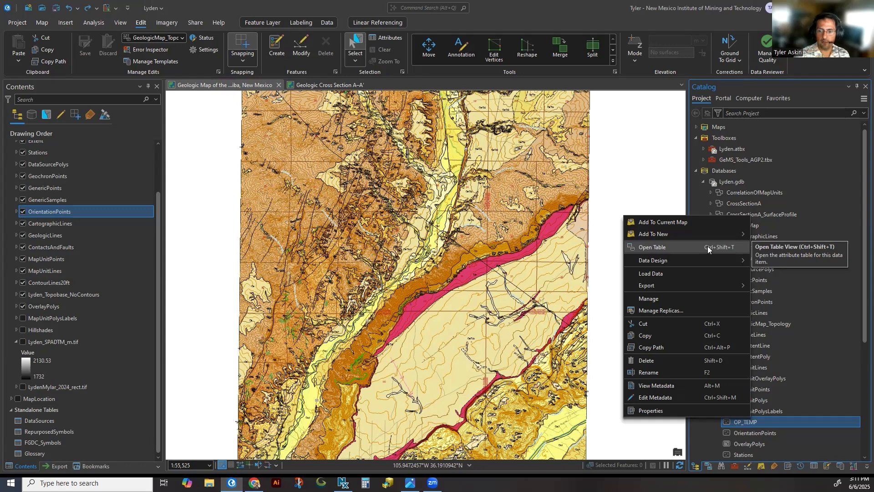
{"action": "left_click", "coordinate": [708, 249]}
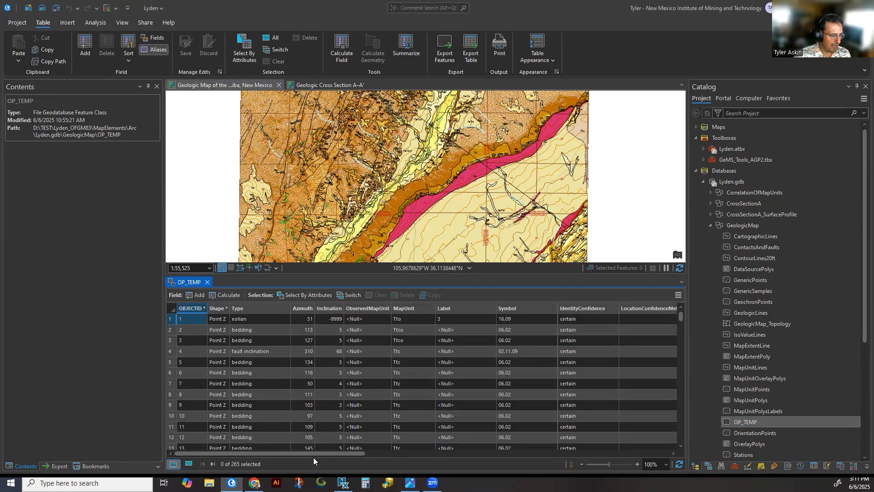
{"action": "left_click_drag", "start_coordinate": [316, 453], "coordinate": [259, 464]}
Reopen the OrientationPoints layer's attribute table and highlight its AzimuthMeasurementConvention field.
{"action": "right_click", "coordinate": [45, 211]}
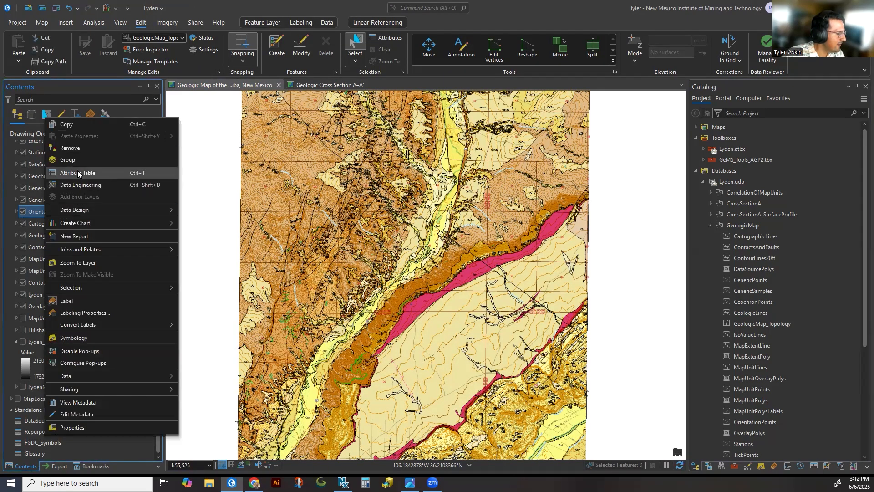
{"action": "left_click", "coordinate": [78, 173]}
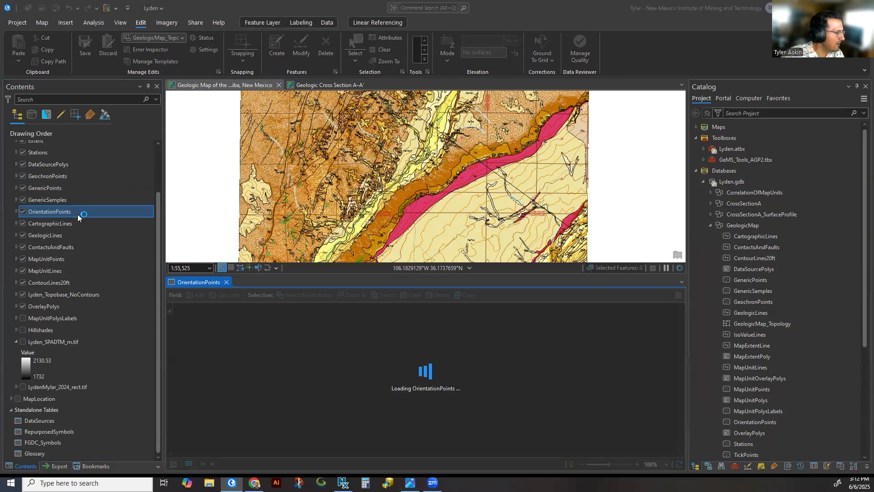
{"action": "left_click_drag", "start_coordinate": [264, 452], "coordinate": [627, 453]}
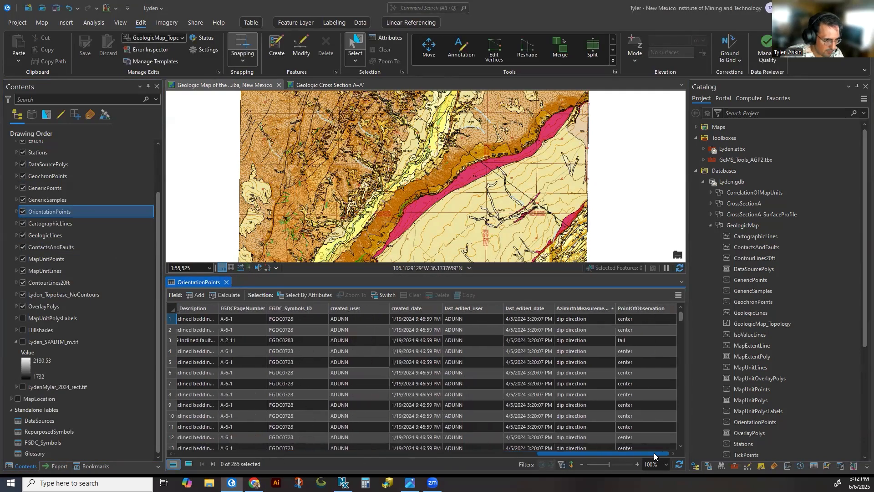
{"action": "left_click", "coordinate": [595, 308]}
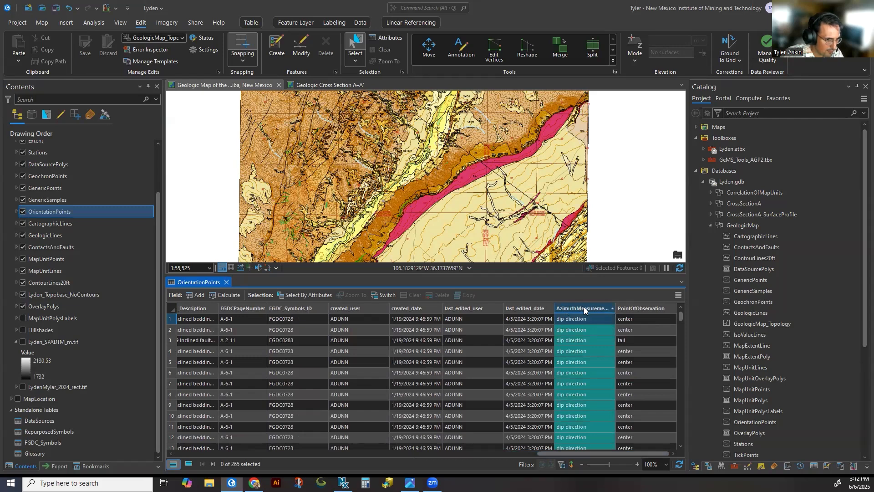
Select the OrientationPoints records whose AzimuthMeasurementConvention is equal to dip direction, and check the Azimuth field of the selection.
{"action": "left_click", "coordinate": [304, 295]}
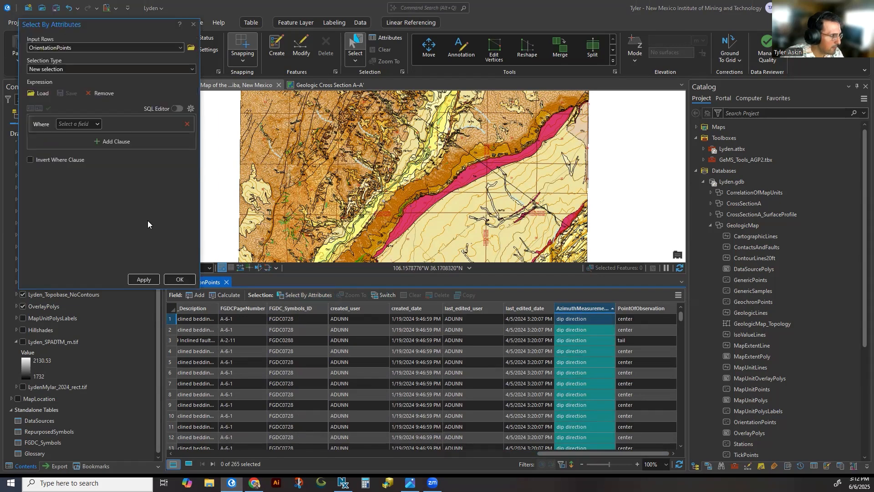
{"action": "left_click", "coordinate": [97, 124]}
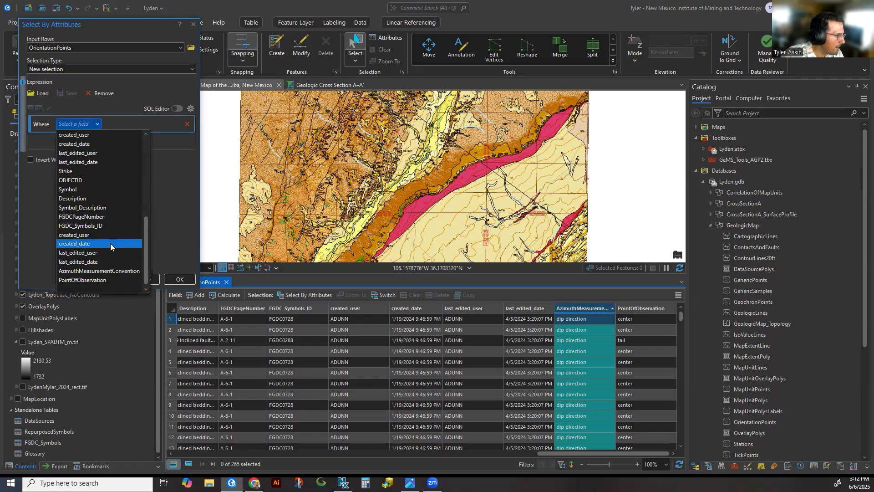
{"action": "left_click", "coordinate": [117, 273]}
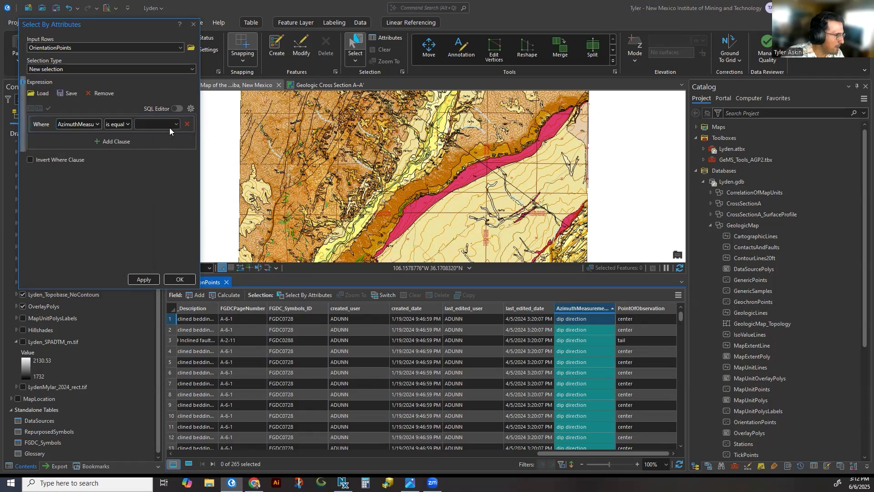
{"action": "left_click", "coordinate": [177, 125]}
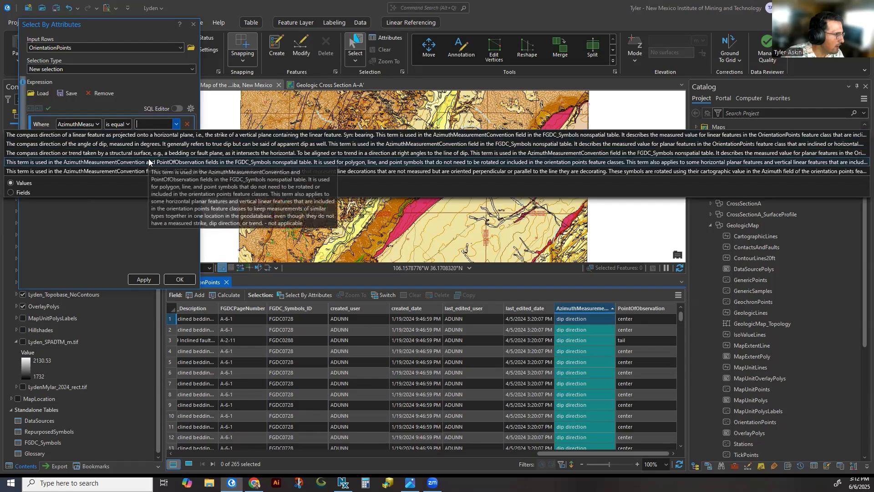
{"action": "left_click", "coordinate": [150, 137]}
{"action": "type", "text": "d"}
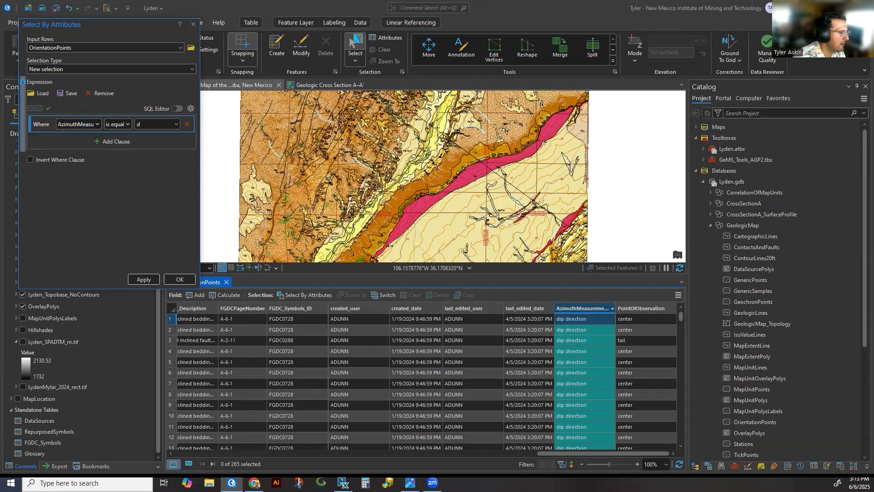
{"action": "type", "text": "ip direction"}
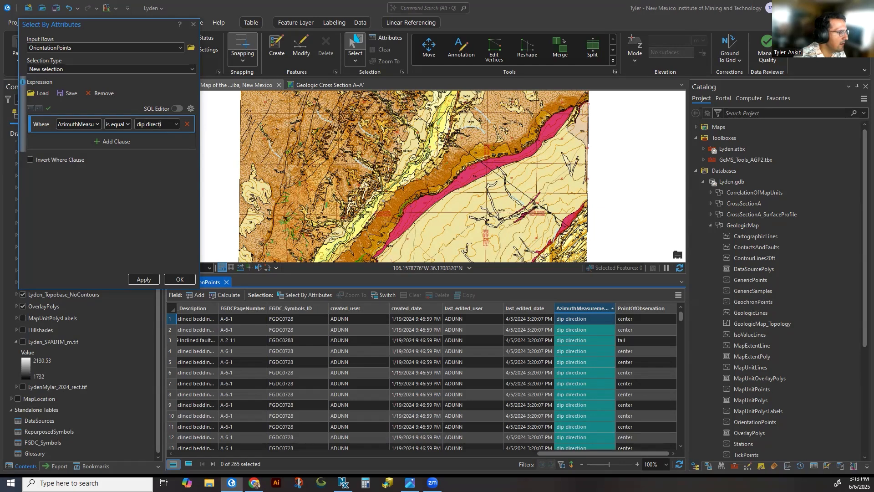
{"action": "left_click", "coordinate": [48, 108]}
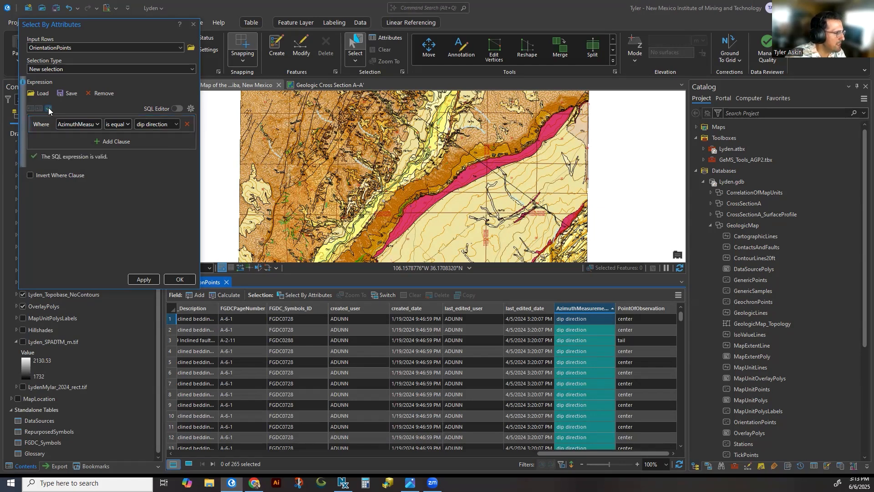
{"action": "left_click", "coordinate": [149, 281]}
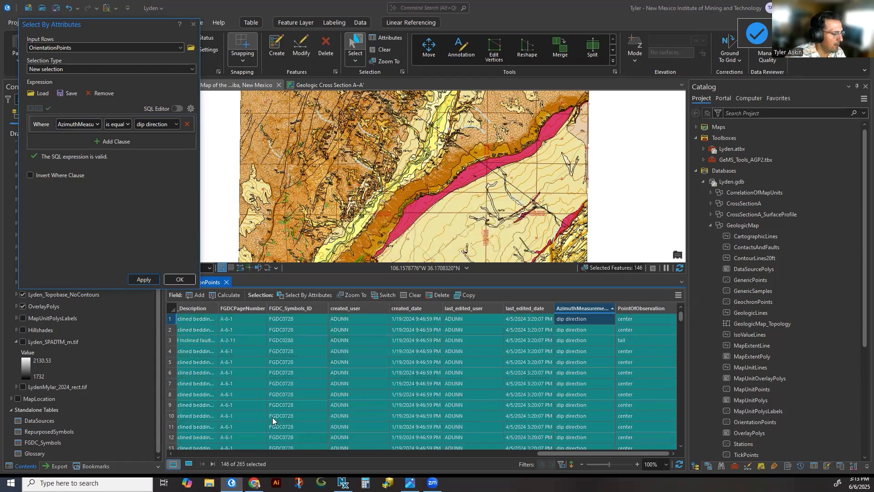
{"action": "left_click_drag", "start_coordinate": [588, 454], "coordinate": [211, 457]}
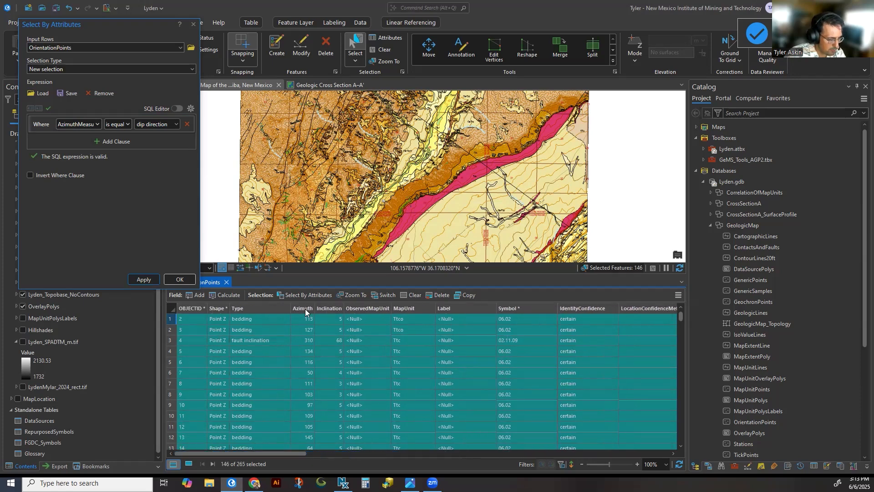
{"action": "mouse_move", "coordinate": [304, 309]}
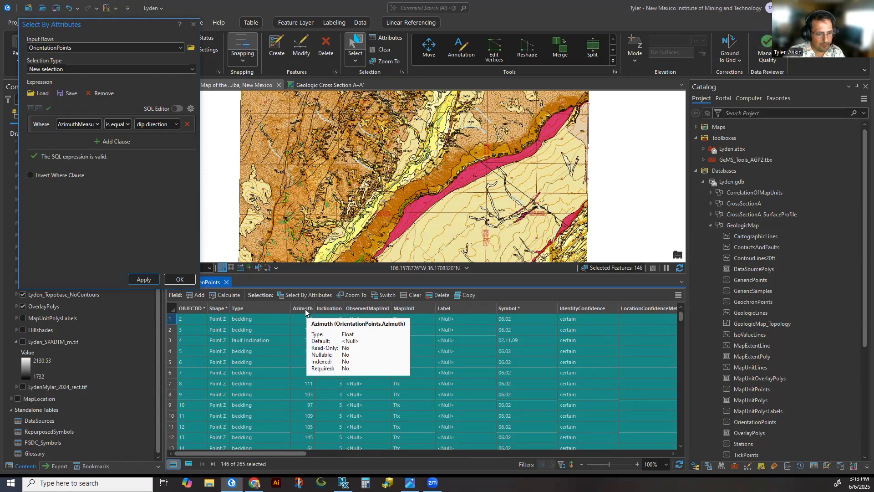
{"action": "left_click", "coordinate": [193, 24]}
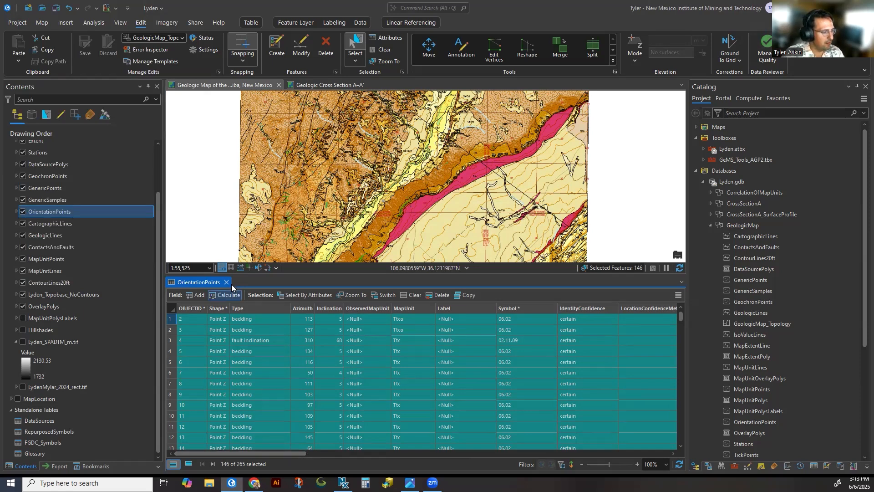
Calculate the Azimuth field of the selected dip direction records with the Python expression !OrientationPoints.Azimuth!-90.
{"action": "right_click", "coordinate": [309, 310]}
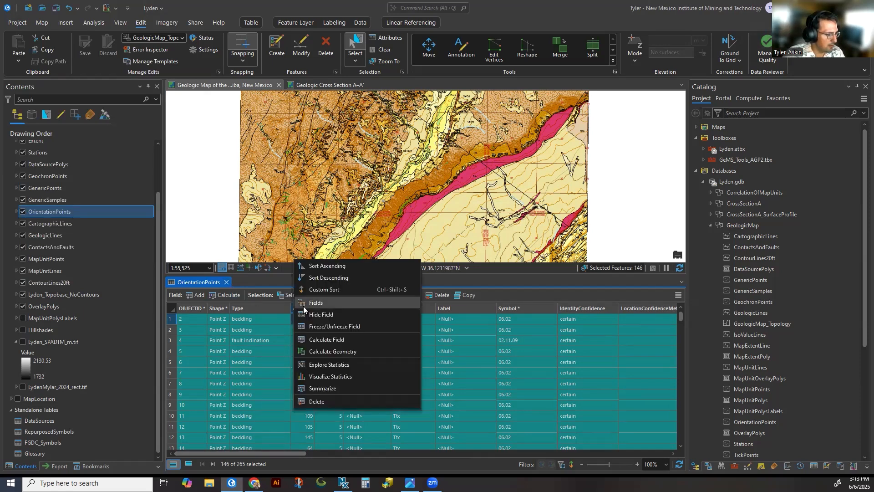
{"action": "left_click", "coordinate": [327, 340]}
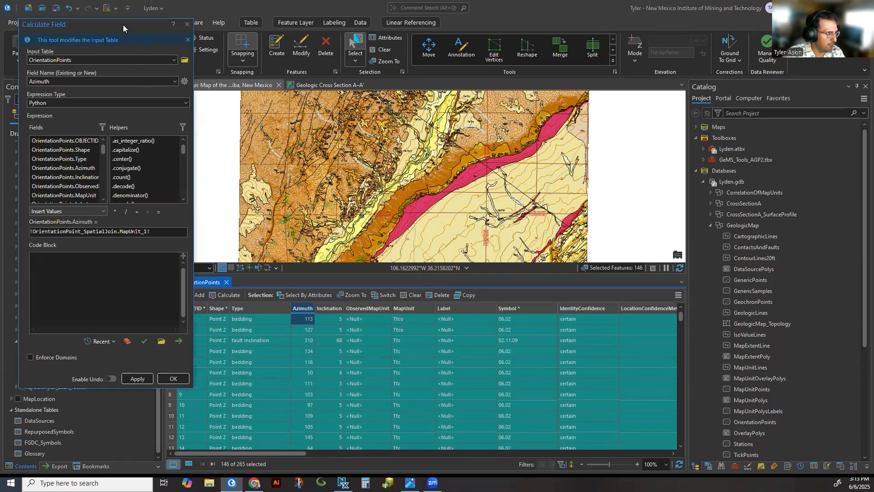
{"action": "left_click_drag", "start_coordinate": [127, 23], "coordinate": [397, 76]}
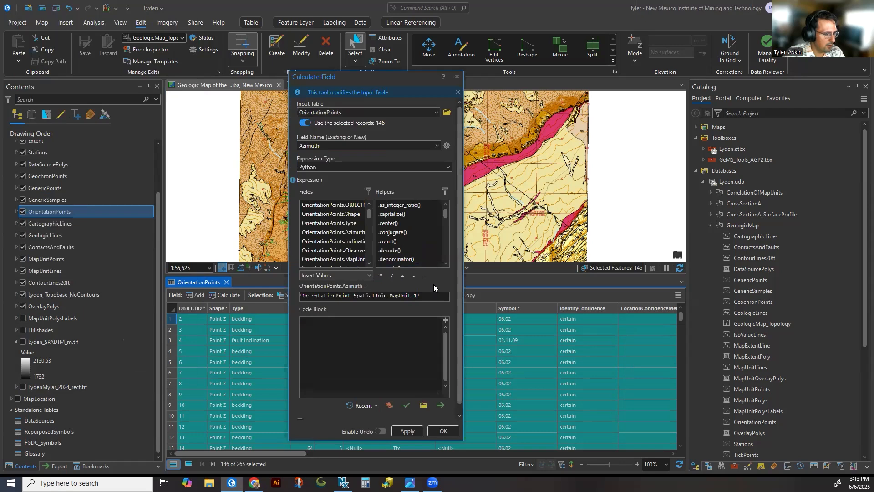
{"action": "left_click", "coordinate": [435, 295]}
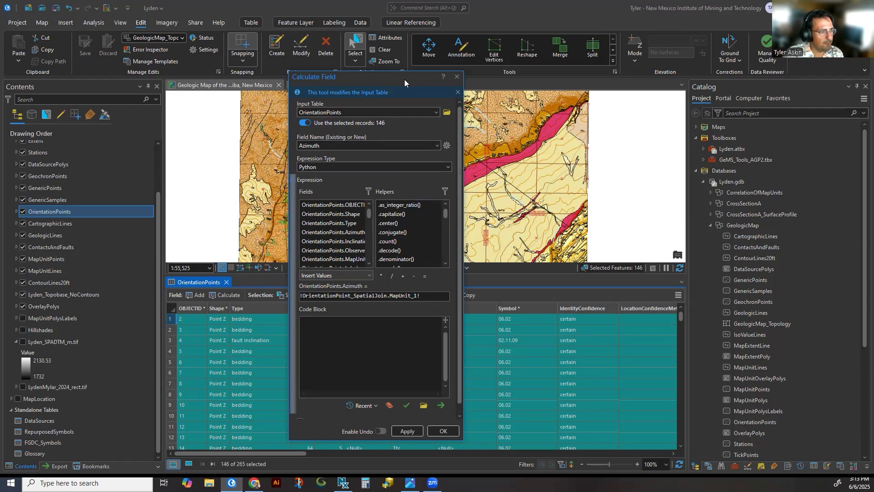
{"action": "left_click_drag", "start_coordinate": [402, 80], "coordinate": [263, 64]}
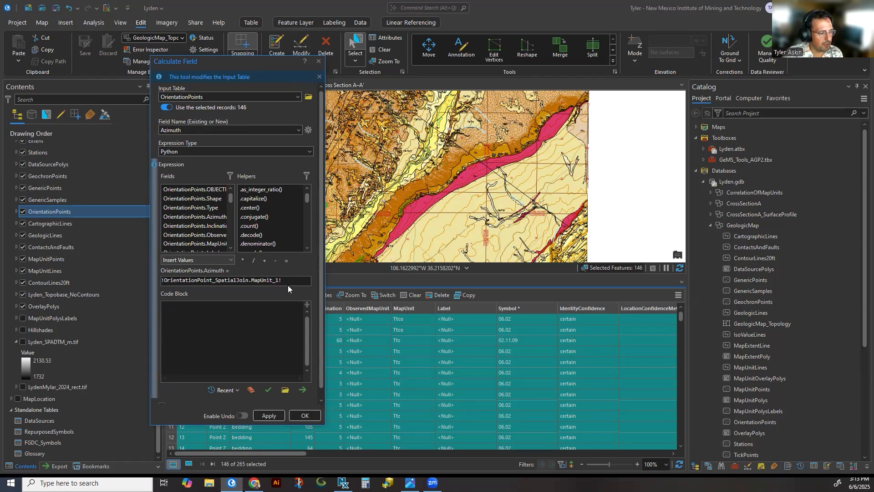
{"action": "left_click_drag", "start_coordinate": [284, 280], "coordinate": [123, 272]}
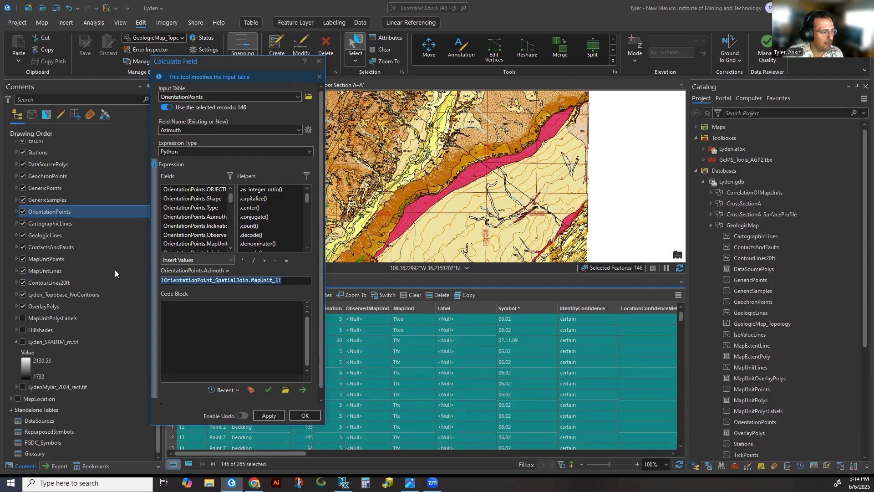
{"action": "key", "text": "Delete"}
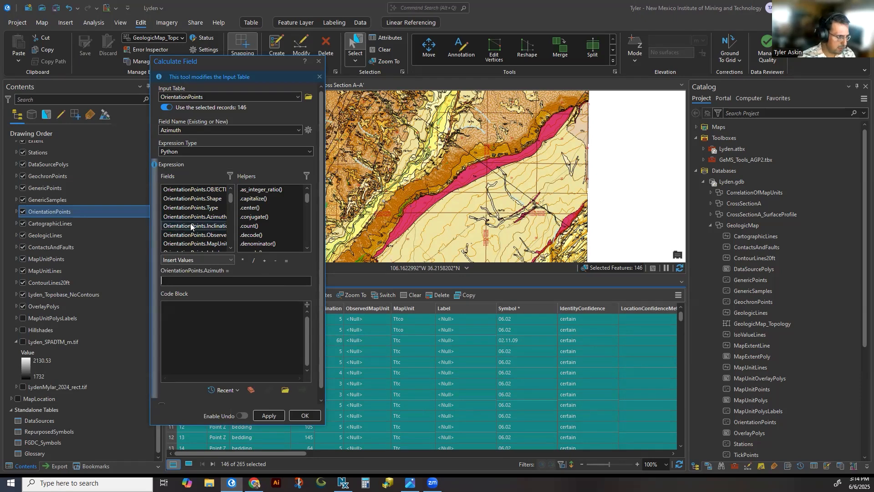
{"action": "double_click", "coordinate": [214, 217]}
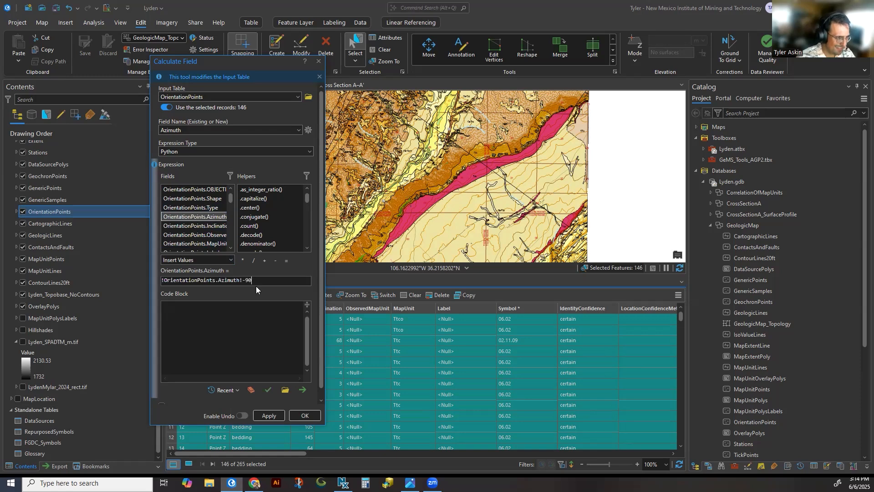
{"action": "left_click", "coordinate": [275, 416]}
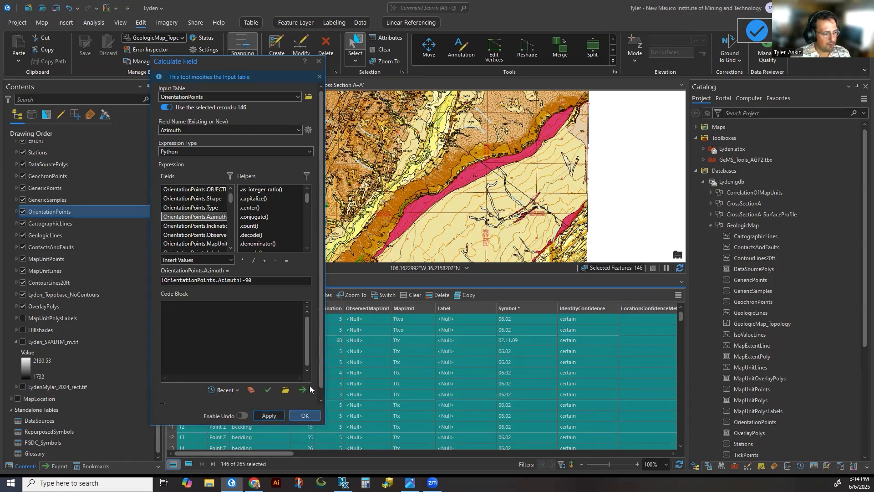
{"action": "left_click", "coordinate": [318, 62]}
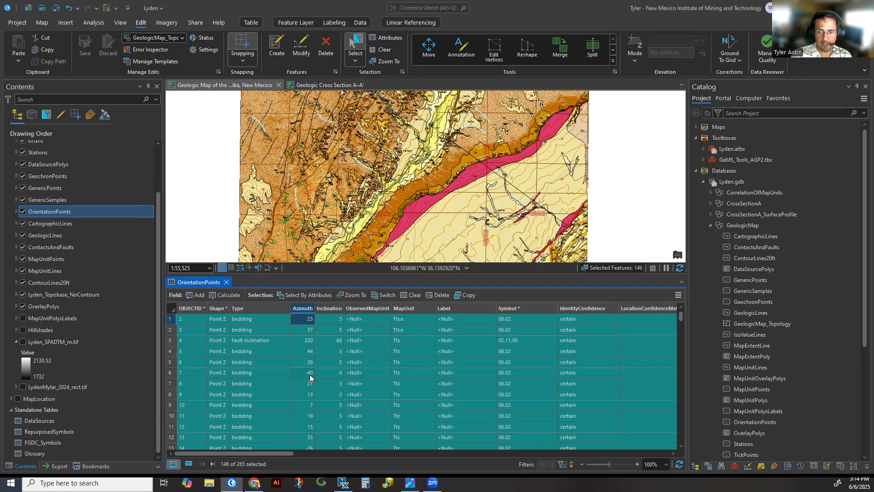
Sort the OrientationPoints table ascending by Azimuth and select only the records with negative azimuths.
{"action": "double_click", "coordinate": [308, 311]}
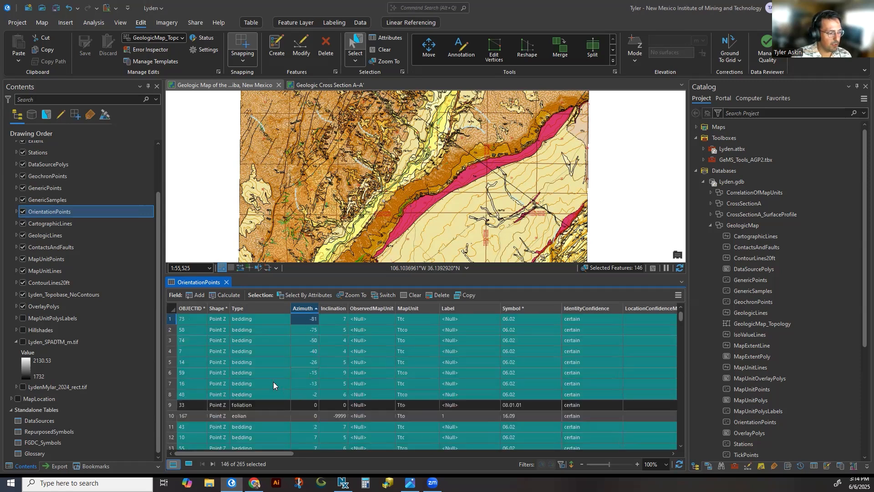
{"action": "left_click", "coordinate": [170, 395]}
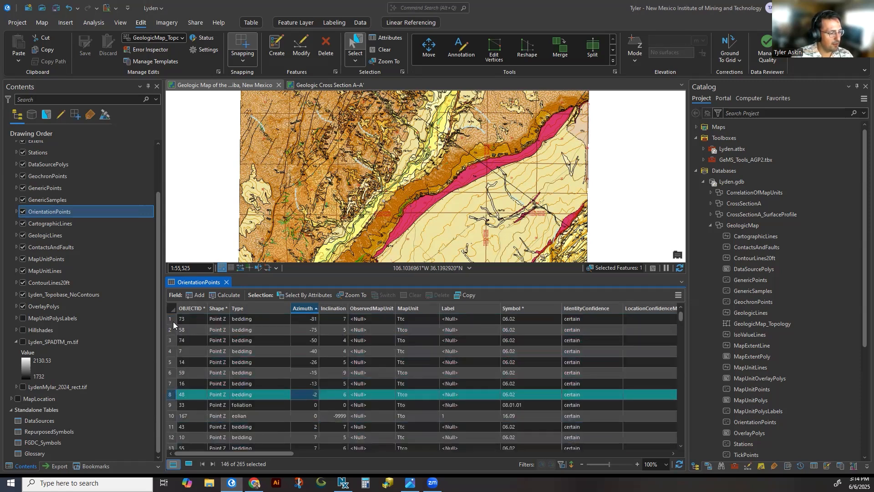
{"action": "left_click", "coordinate": [169, 320], "text": "shift"}
Enter the Python expression !OrientationPoints.Azimuth!+360 in an Azimuth field calculation for the selected negative records, and close the calculation without applying it.
{"action": "right_click", "coordinate": [305, 309]}
{"action": "left_click", "coordinate": [318, 306]}
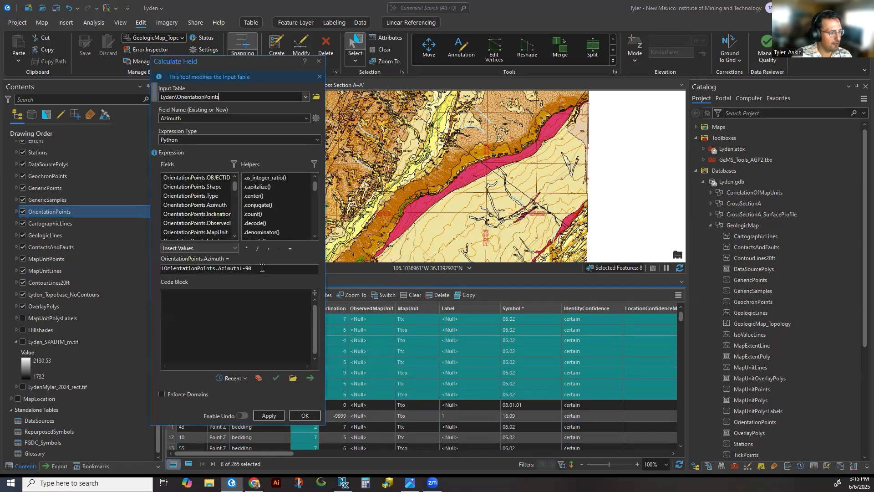
{"action": "left_click", "coordinate": [255, 268]}
{"action": "left_click_drag", "start_coordinate": [252, 280], "coordinate": [245, 283]}
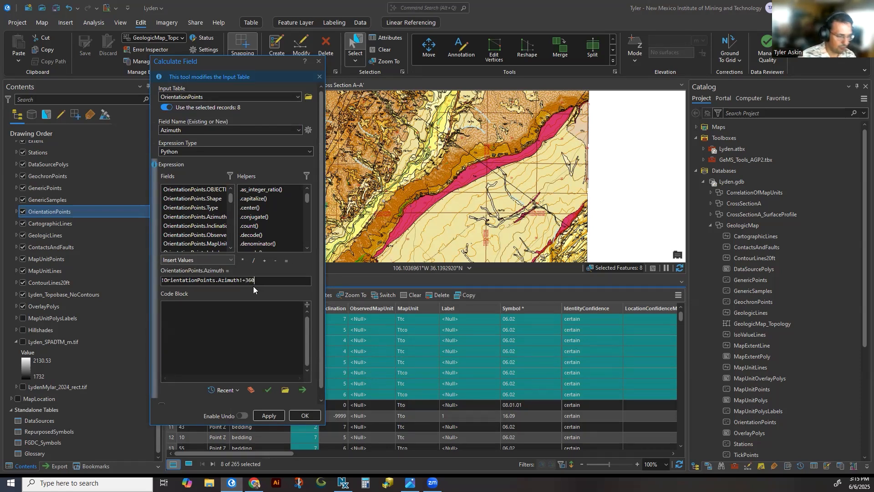
{"action": "left_click", "coordinate": [318, 61]}
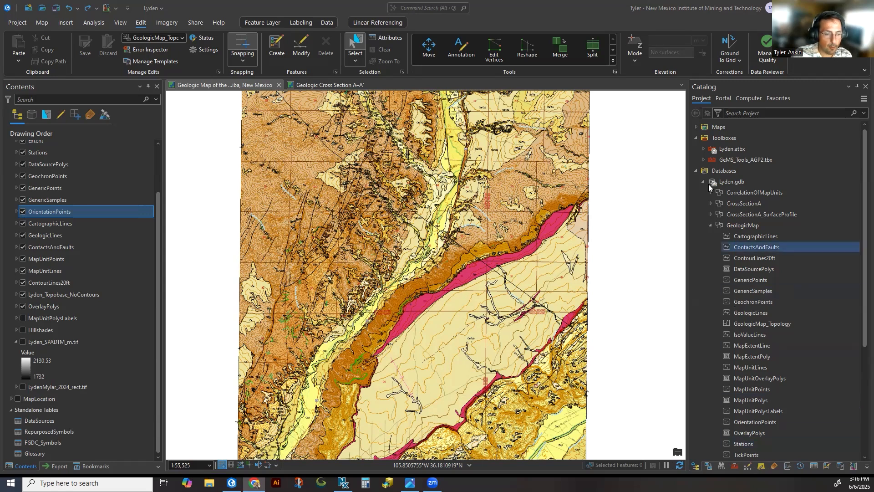
Collapse the GeologicMap dataset and open the Project Map Data to Cross Section tool from the GeMS_Tools_AGP2.tbx toolbox.
{"action": "left_click", "coordinate": [710, 225]}
{"action": "left_click", "coordinate": [703, 160]}
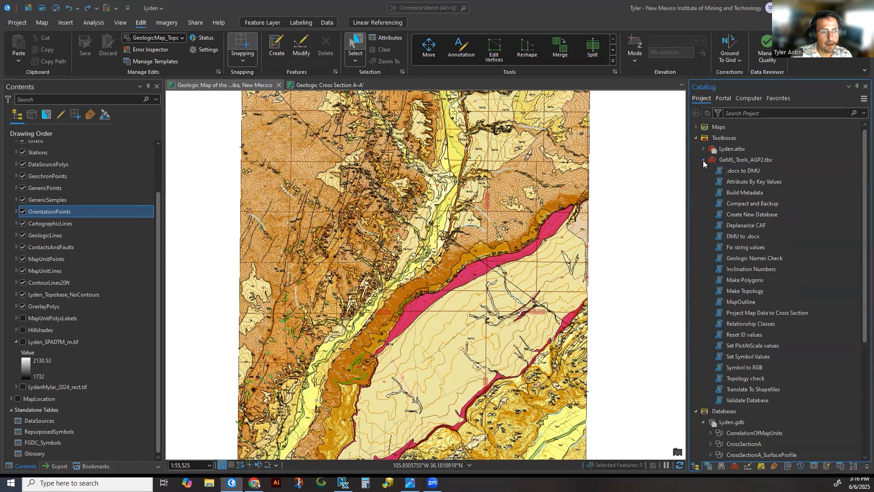
{"action": "left_click", "coordinate": [768, 272]}
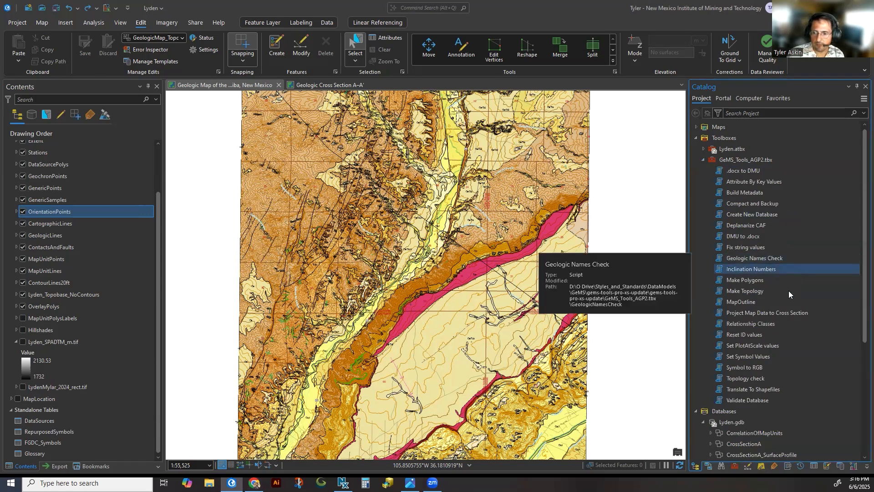
{"action": "left_click", "coordinate": [764, 320]}
{"action": "double_click", "coordinate": [767, 312]}
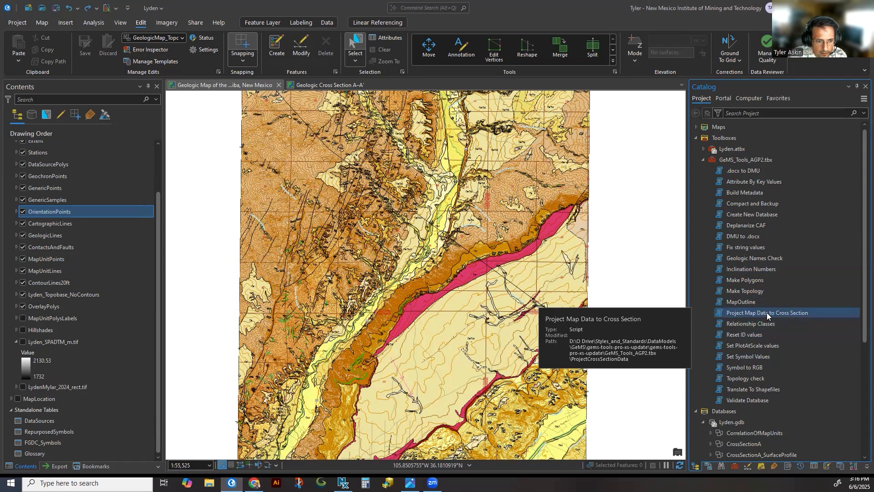
Set the tool's file geodatabase to Lyden.gdb, disable projecting all GeologicMap features, and choose OrientationPoints as the feature class to project.
{"action": "left_click", "coordinate": [860, 138]}
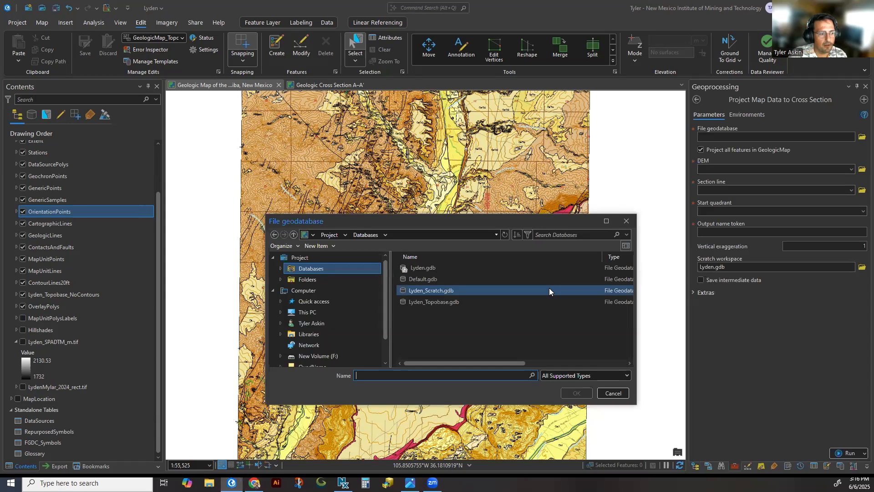
{"action": "left_click", "coordinate": [449, 266]}
{"action": "left_click", "coordinate": [576, 393]}
{"action": "left_click", "coordinate": [701, 151]}
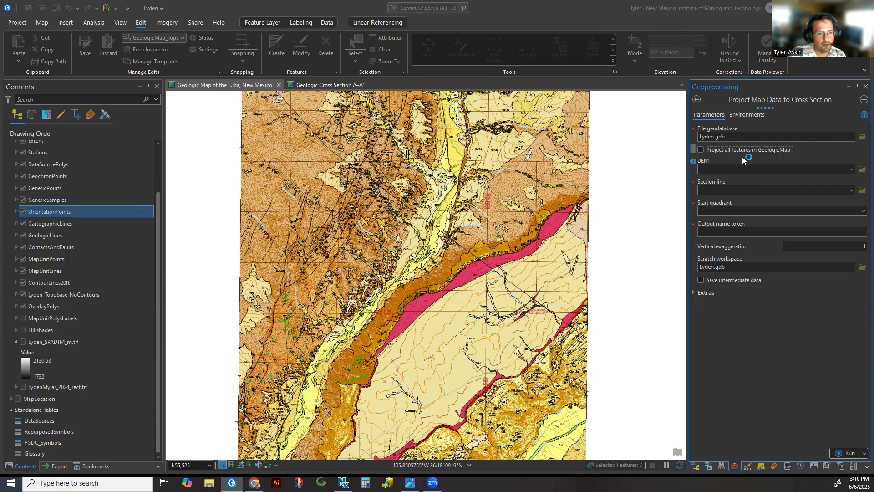
{"action": "left_click", "coordinate": [851, 171]}
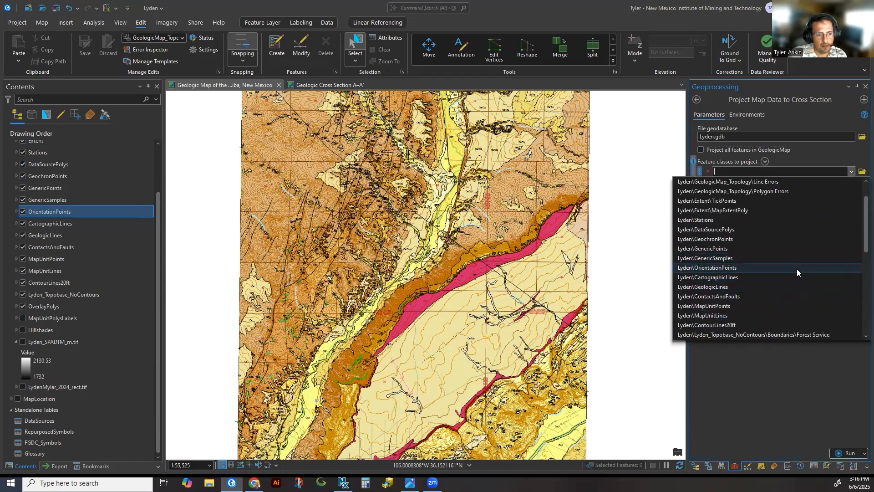
{"action": "left_click", "coordinate": [796, 269]}
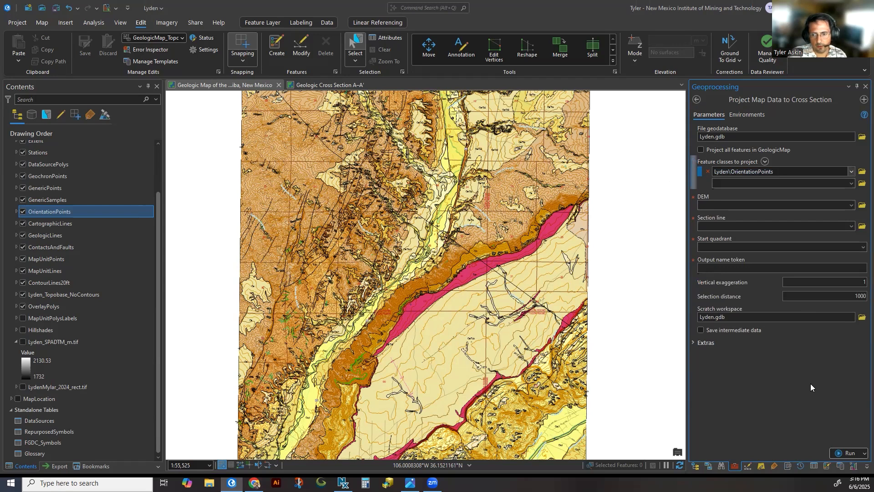
Set the DEM to Lyden_SPADTM_m.tif, section line to CartographicLines, start quadrant to UPPER_LEFT and output name token to A_SurfaceProfile.
{"action": "left_click", "coordinate": [851, 206]}
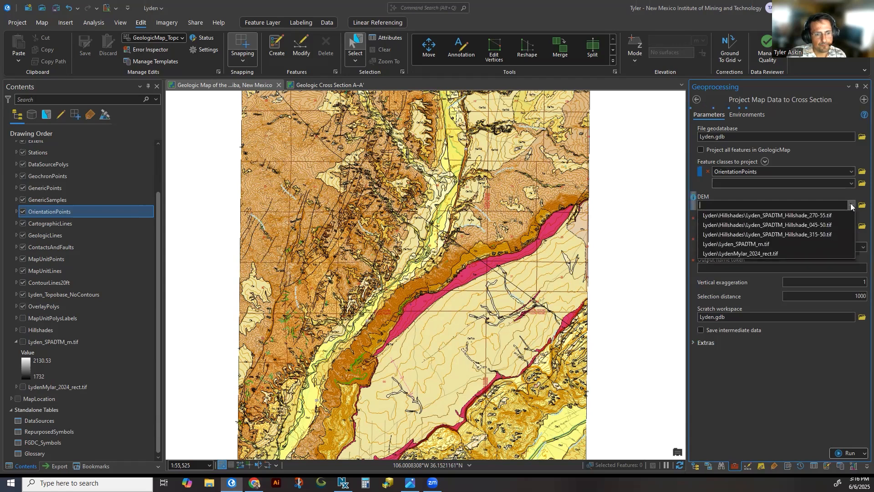
{"action": "left_click", "coordinate": [836, 244]}
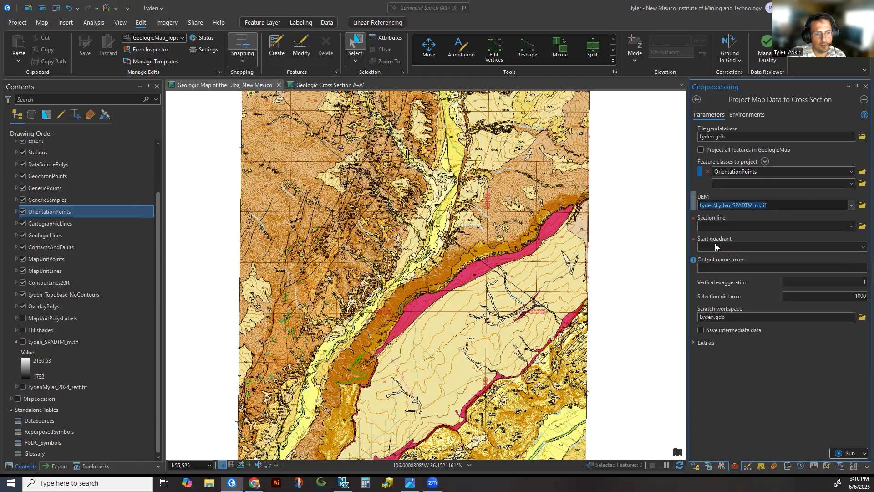
{"action": "left_click", "coordinate": [849, 227]}
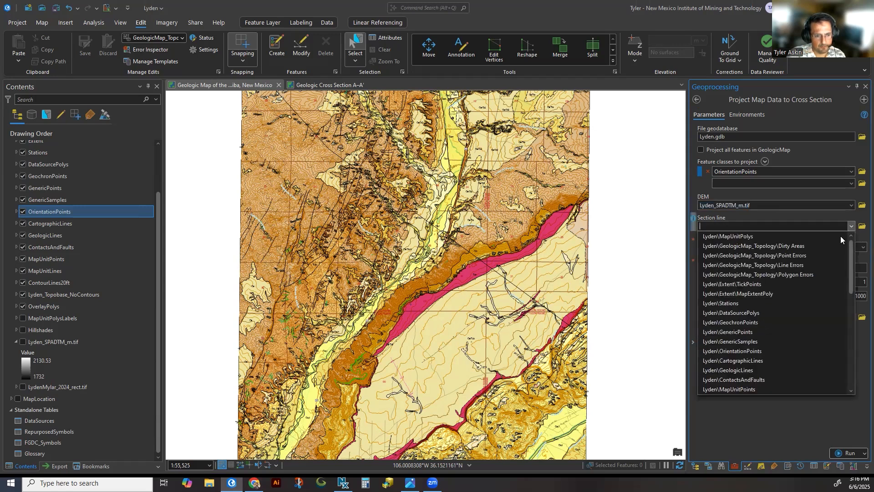
{"action": "left_click", "coordinate": [799, 359]}
{"action": "left_click", "coordinate": [861, 248]}
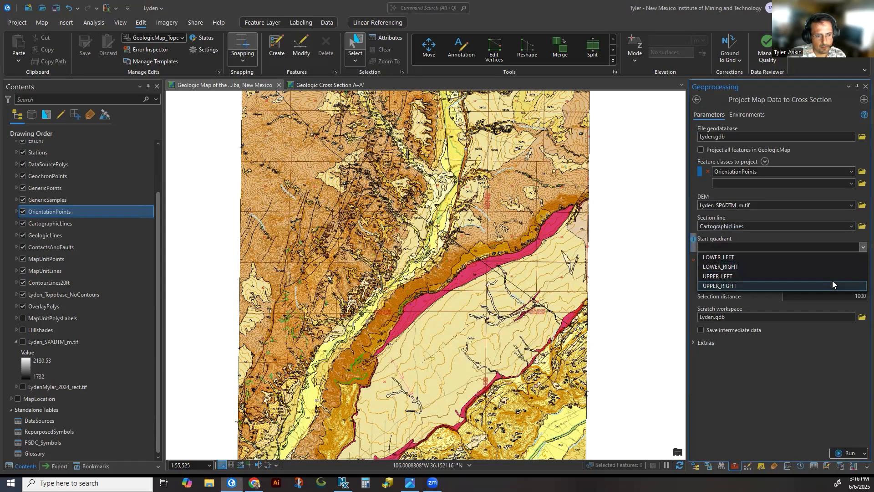
{"action": "left_click", "coordinate": [833, 277]}
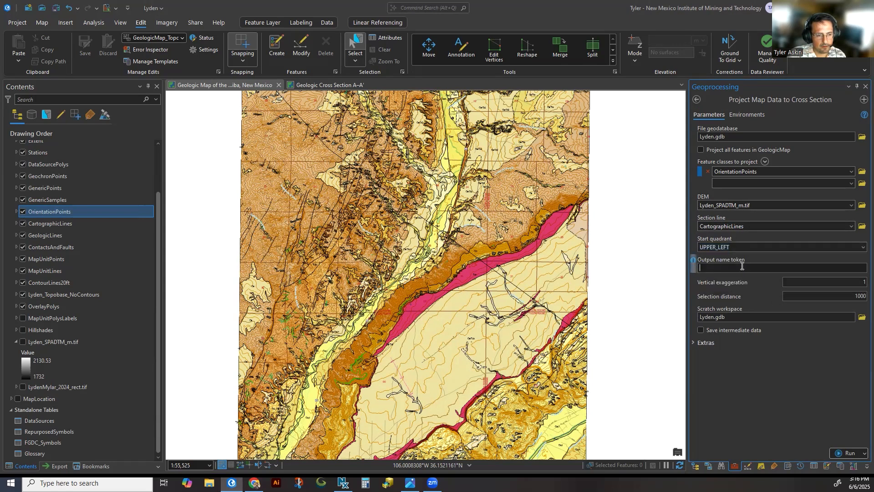
{"action": "type", "text": "A_"}
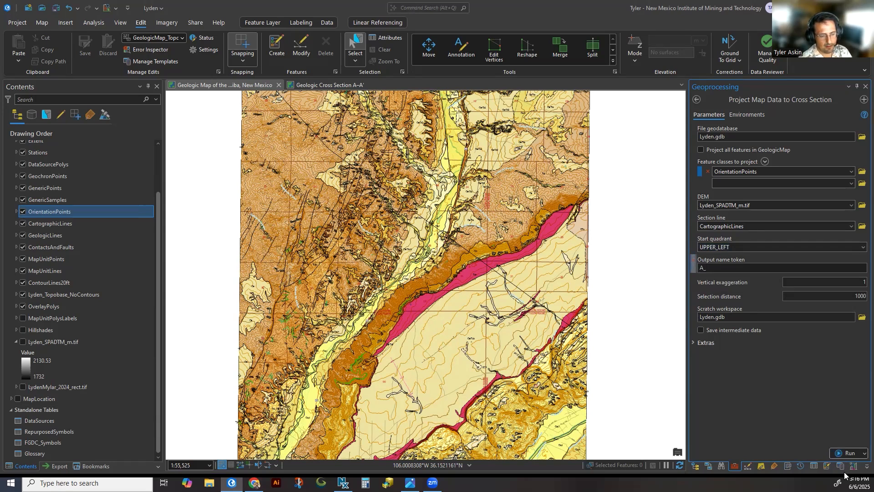
{"action": "type", "text": "SurfaceProfile"}
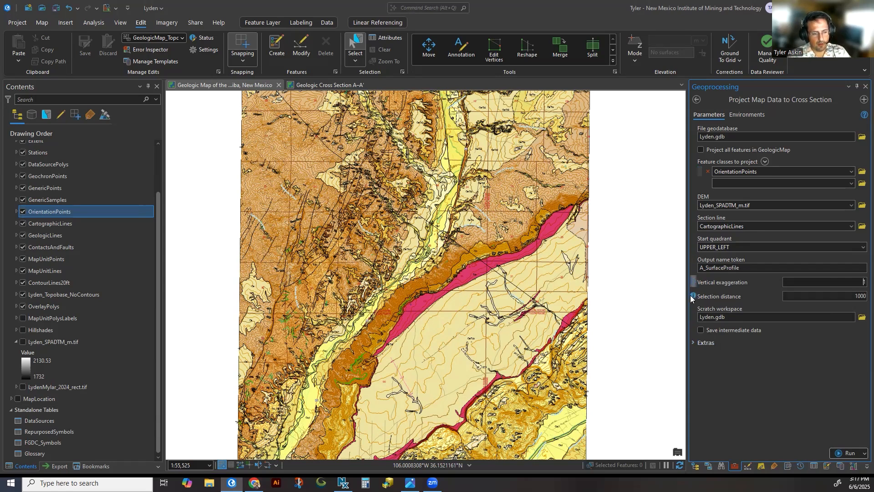
Review the Selection distance parameter and its description, and examine the geologic map area from which points would be projected.
{"action": "mouse_move", "coordinate": [693, 297]}
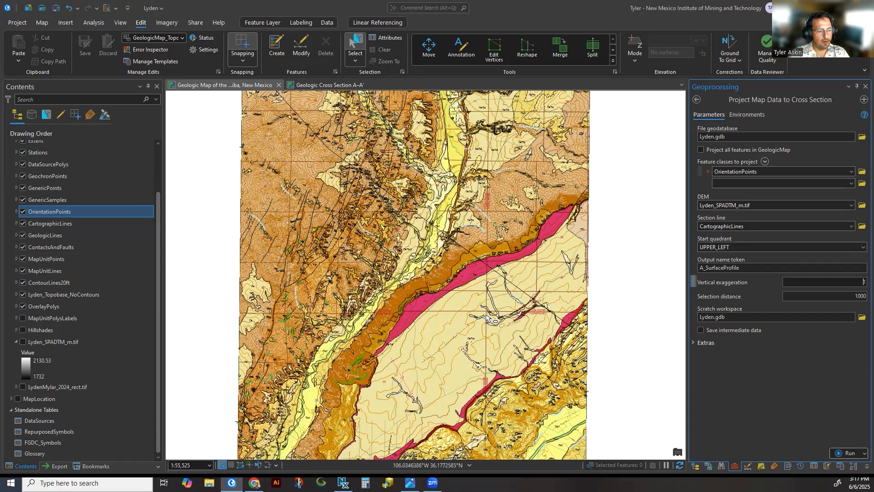
{"action": "left_click", "coordinate": [841, 297]}
{"action": "double_click", "coordinate": [859, 297]}
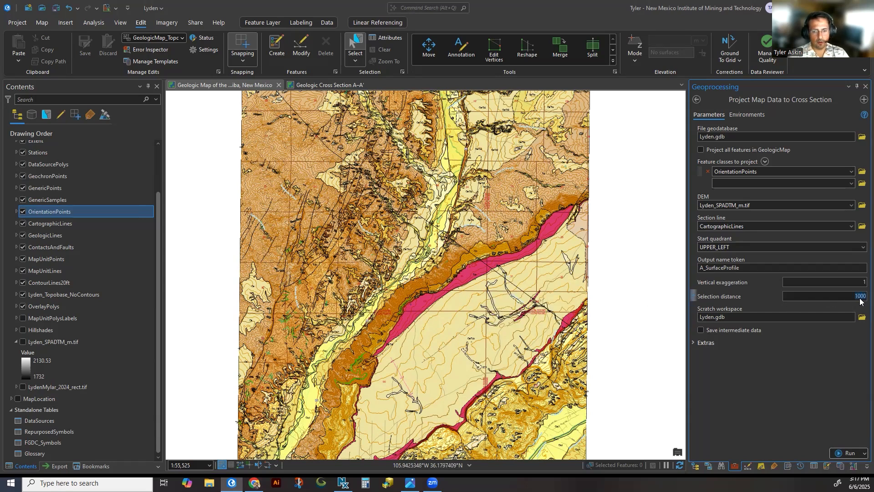
{"action": "left_click", "coordinate": [853, 298]}
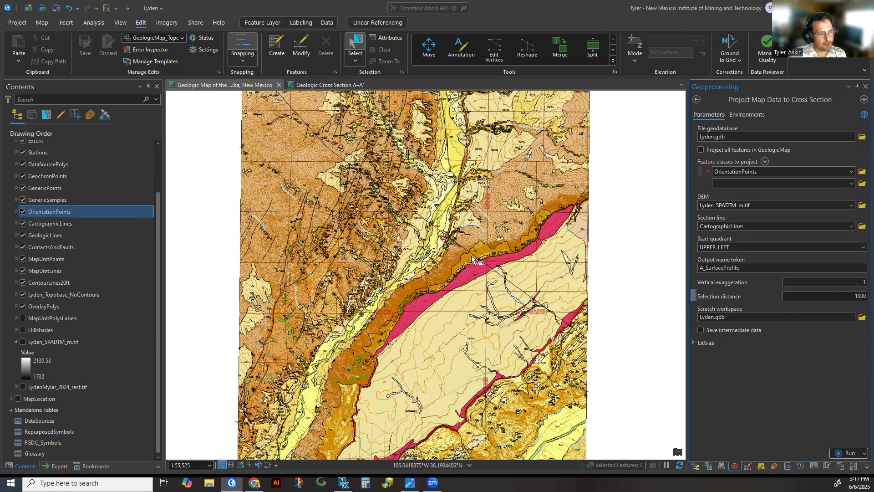
{"action": "left_click_drag", "start_coordinate": [331, 152], "coordinate": [369, 236]}
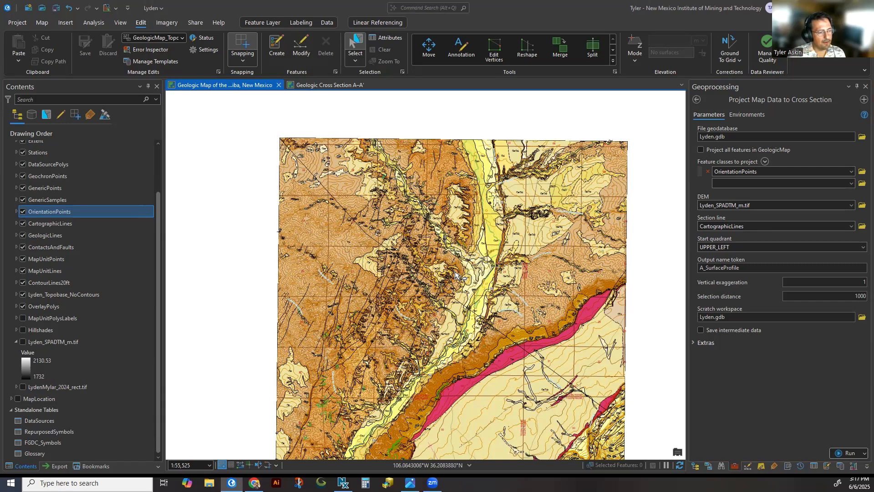
{"action": "left_click_drag", "start_coordinate": [509, 334], "coordinate": [478, 296]}
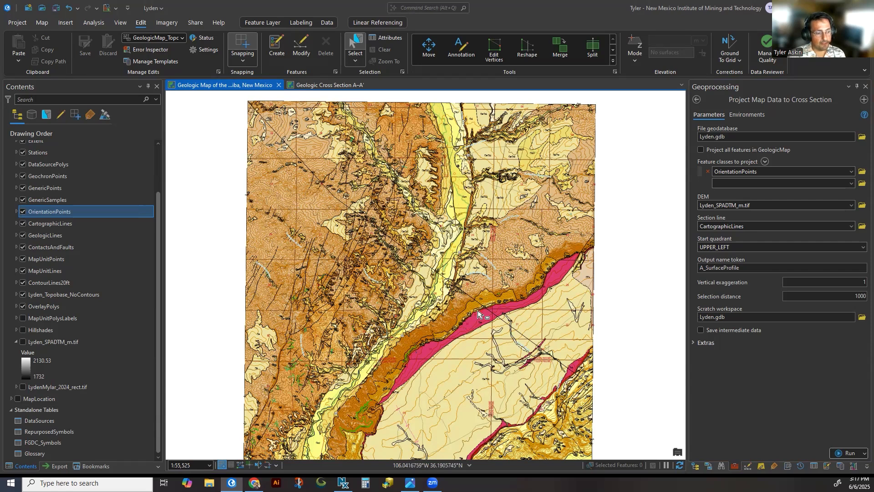
{"action": "left_click_drag", "start_coordinate": [463, 335], "coordinate": [462, 344]}
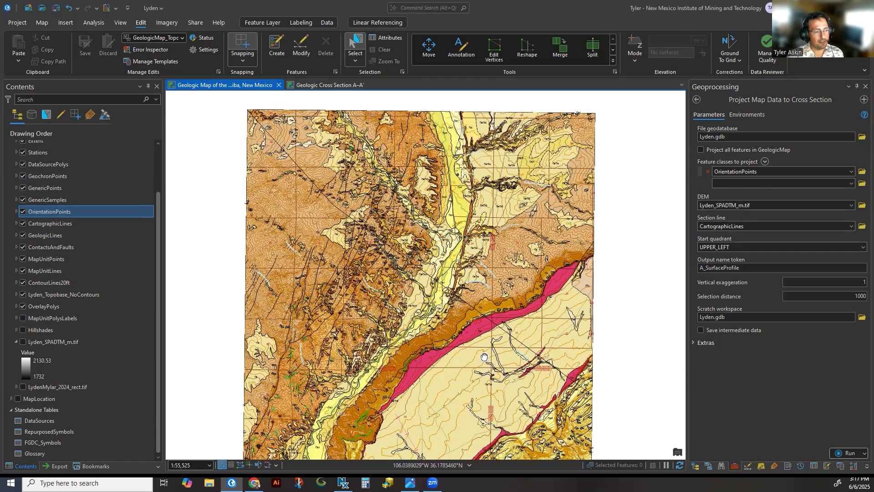
{"action": "left_click_drag", "start_coordinate": [486, 357], "coordinate": [485, 348]}
{"action": "left_click_drag", "start_coordinate": [351, 207], "coordinate": [355, 218]}
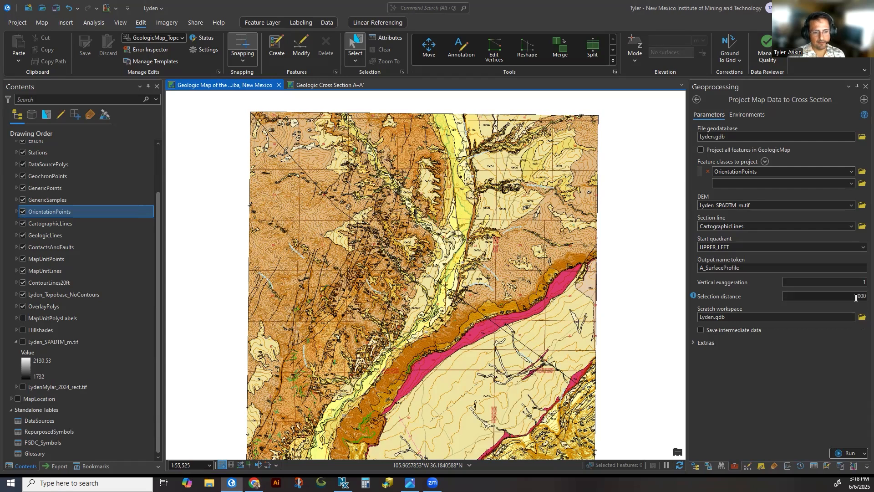
{"action": "mouse_move", "coordinate": [693, 296]}
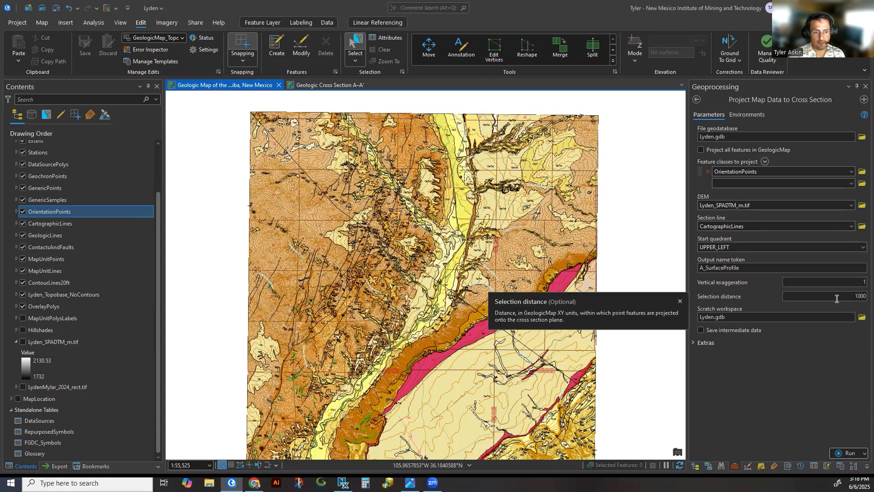
Set the scratch workspace to Lyden_Scratch.gdb from the project databases and check the tool's extra options.
{"action": "left_click", "coordinate": [861, 318]}
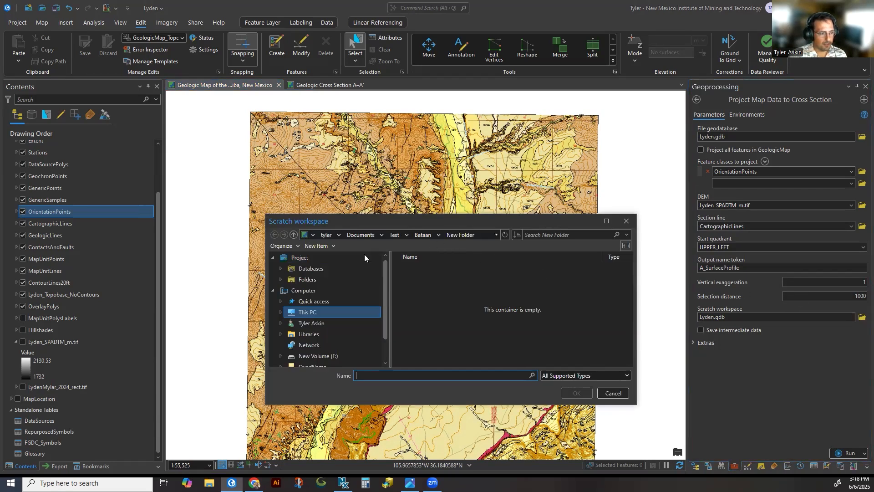
{"action": "left_click", "coordinate": [322, 267]}
{"action": "left_click", "coordinate": [436, 290]}
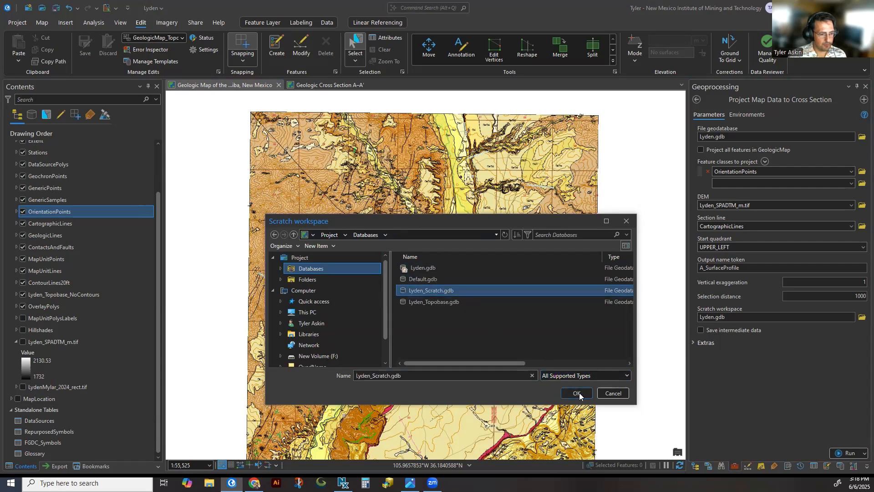
{"action": "left_click", "coordinate": [578, 394]}
{"action": "left_click", "coordinate": [693, 342]}
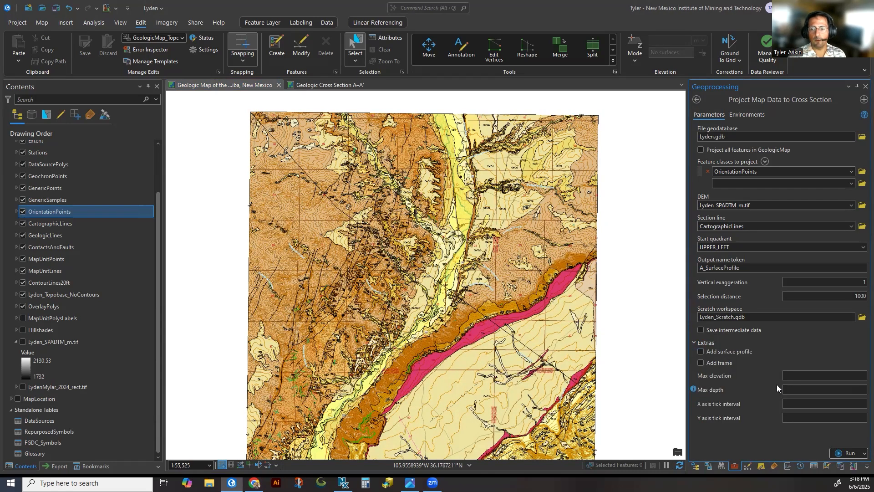
{"action": "left_click", "coordinate": [695, 343]}
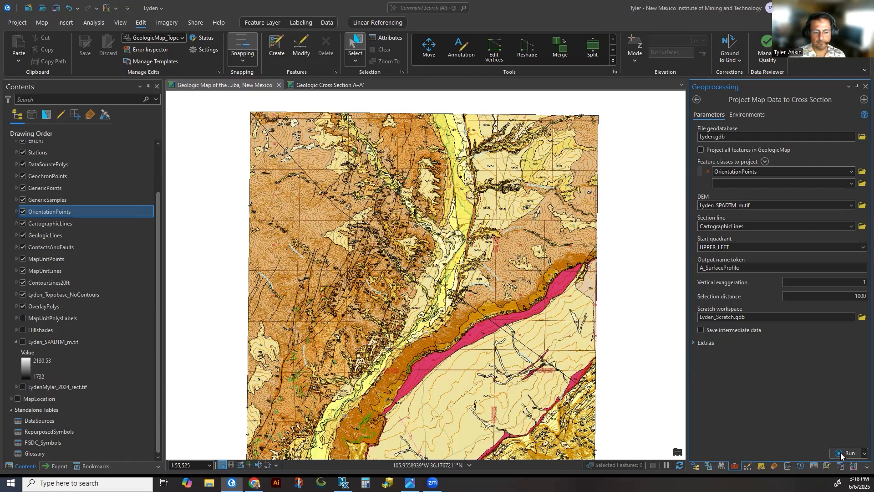
Locate CSA_SurfaceProfile_OP_TEMP in Lyden.gdb's CrossSectionA_SurfaceProfile dataset, and switch to the Geologic Cross Section A–A' map.
{"action": "left_click", "coordinate": [694, 466]}
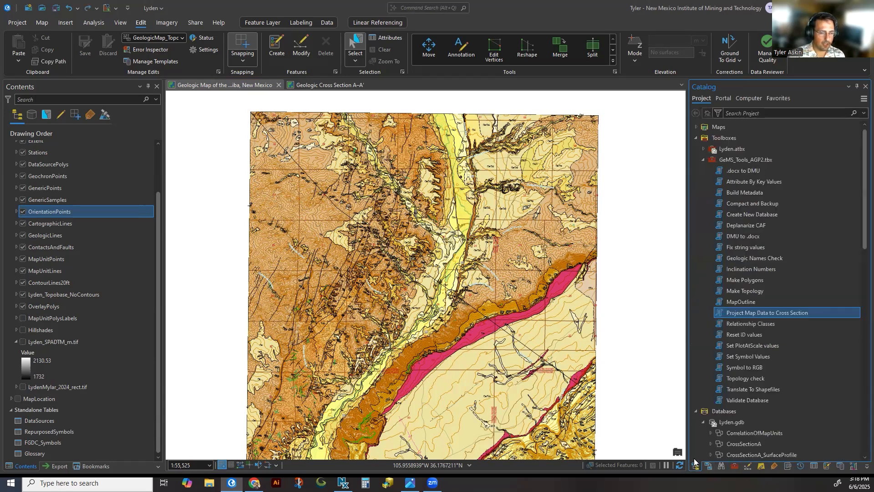
{"action": "left_click", "coordinate": [703, 159]}
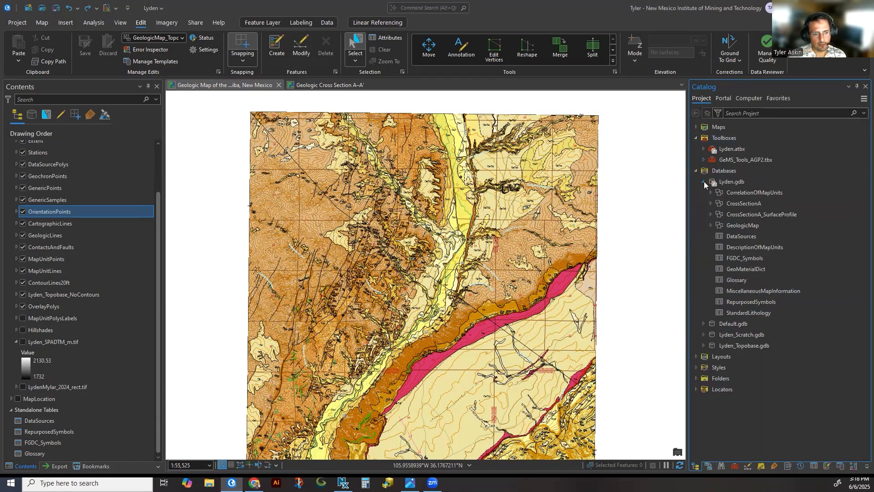
{"action": "left_click", "coordinate": [711, 213]}
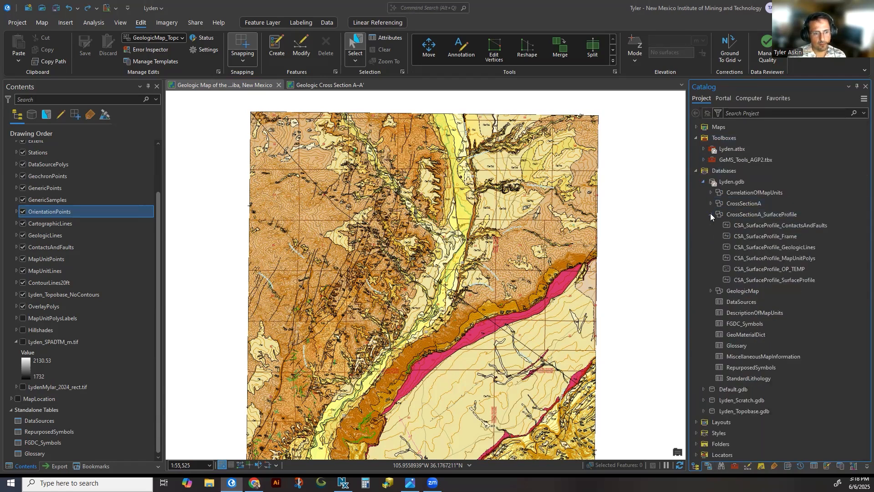
{"action": "left_click", "coordinate": [757, 269]}
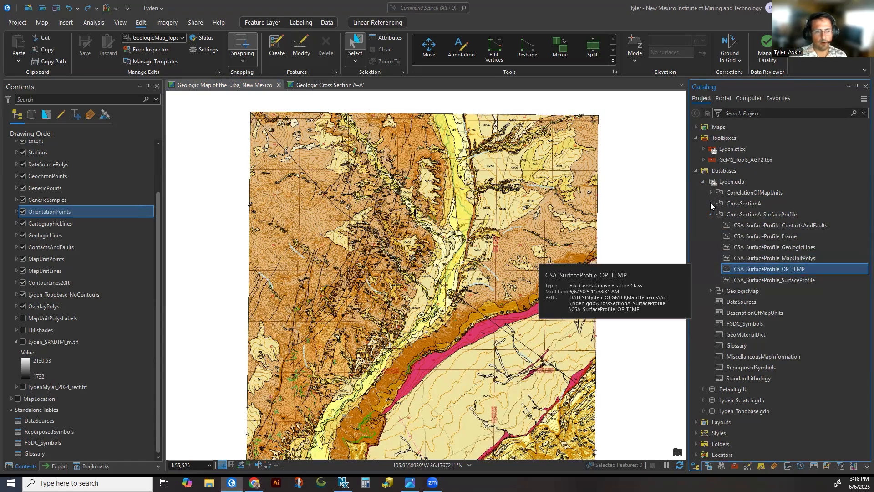
{"action": "left_click", "coordinate": [710, 214]}
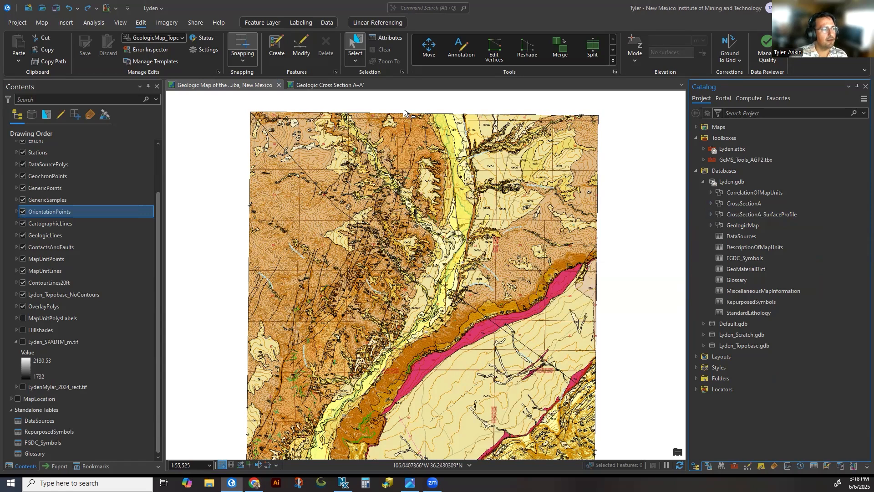
{"action": "left_click", "coordinate": [343, 86]}
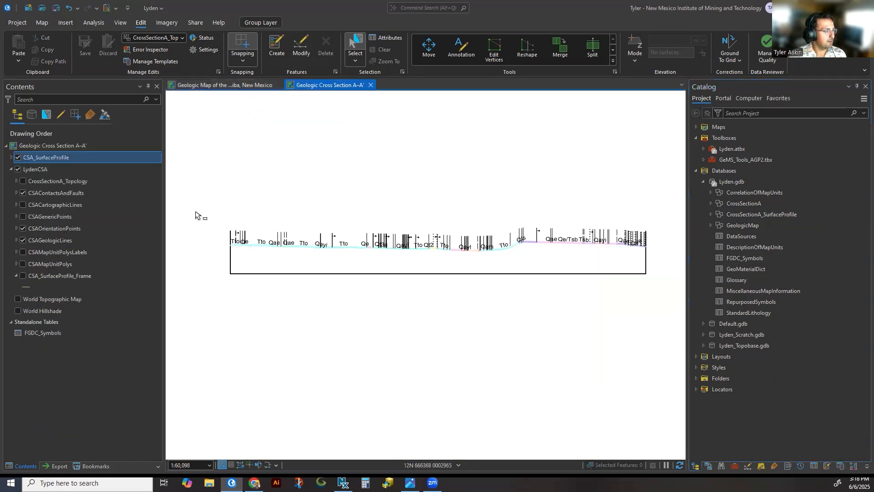
Add CSA_SurfaceProfile_OP_TEMP from the CrossSectionA_SurfaceProfile dataset to the cross section map and place it first in the drawing order.
{"action": "left_click_drag", "start_coordinate": [428, 267], "coordinate": [421, 268]}
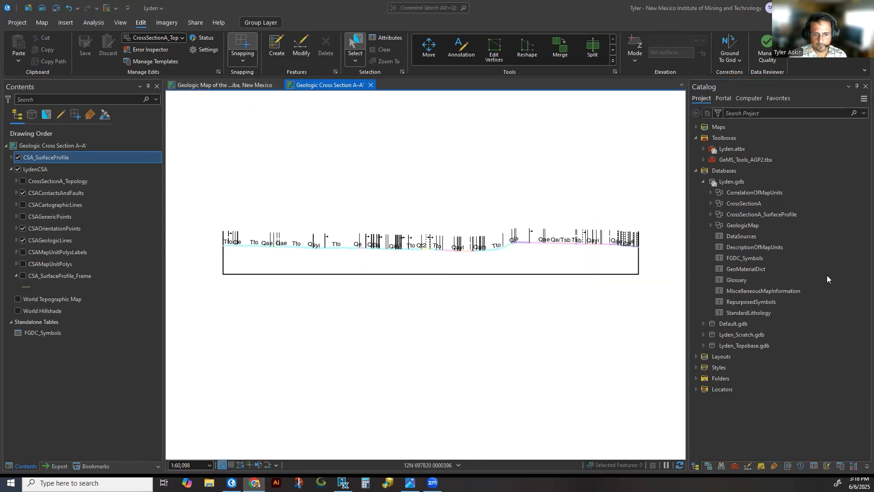
{"action": "left_click", "coordinate": [711, 214]}
{"action": "left_click", "coordinate": [774, 268]}
{"action": "left_click_drag", "start_coordinate": [775, 269], "coordinate": [102, 166]}
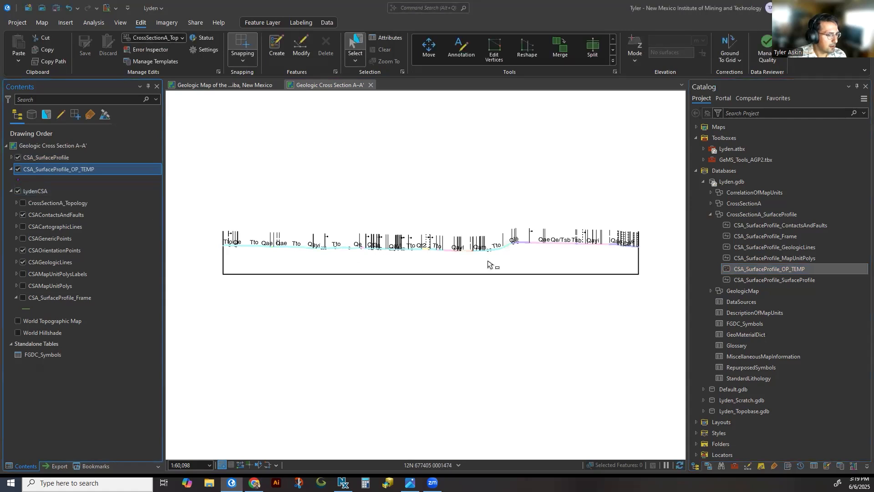
{"action": "scroll", "coordinate": [455, 257], "scroll_direction": "up", "scroll_amount": 2}
{"action": "mouse_move", "coordinate": [68, 171]}
{"action": "left_mouse_down"}
{"action": "mouse_move", "coordinate": [71, 155]}
{"action": "mouse_move", "coordinate": [69, 162]}
{"action": "left_mouse_up"}
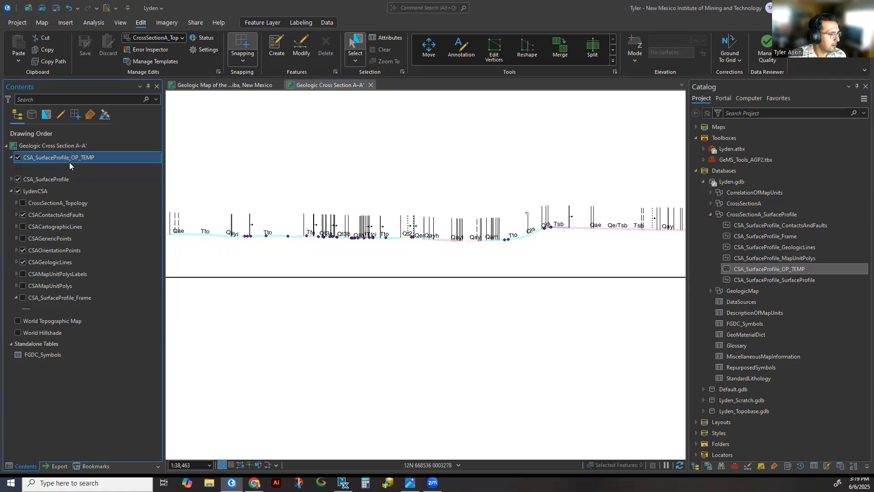
Move the CSA_SurfaceProfile_OP_TEMP layer into the CSA_SurfaceProfile group, above CSA_SurfaceProfile_ContactsAndFaults, with the group visible.
{"action": "left_click", "coordinate": [18, 179]}
{"action": "left_click", "coordinate": [11, 179]}
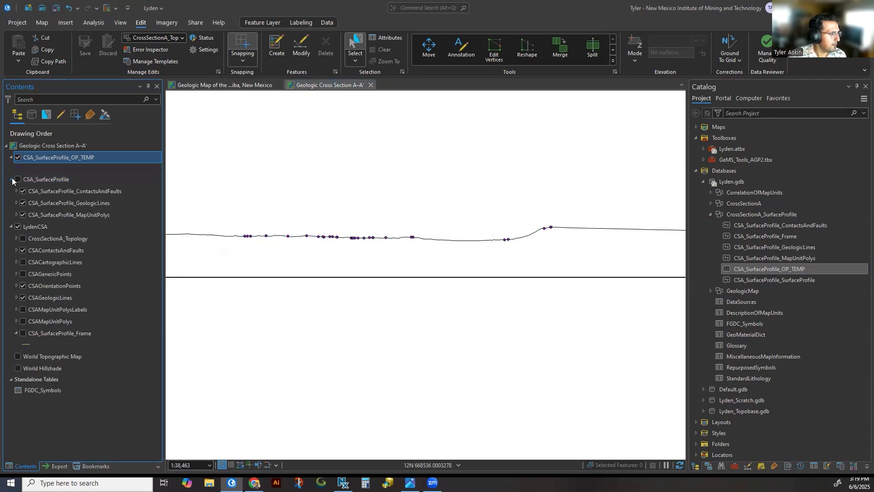
{"action": "left_click_drag", "start_coordinate": [53, 157], "coordinate": [50, 192]}
{"action": "left_click", "coordinate": [17, 179]}
Turn off the surface profile's ContactsAndFaults, GeologicLines and MapUnitPolys layers and select CSA_SurfaceProfile_OP_TEMP.
{"action": "left_click", "coordinate": [23, 192]}
{"action": "left_click", "coordinate": [23, 202]}
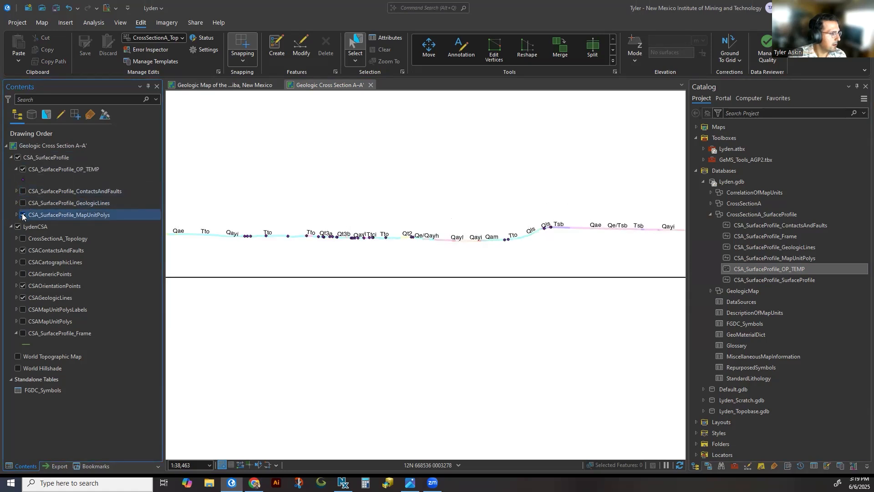
{"action": "left_click", "coordinate": [23, 215]}
{"action": "left_click", "coordinate": [31, 170]}
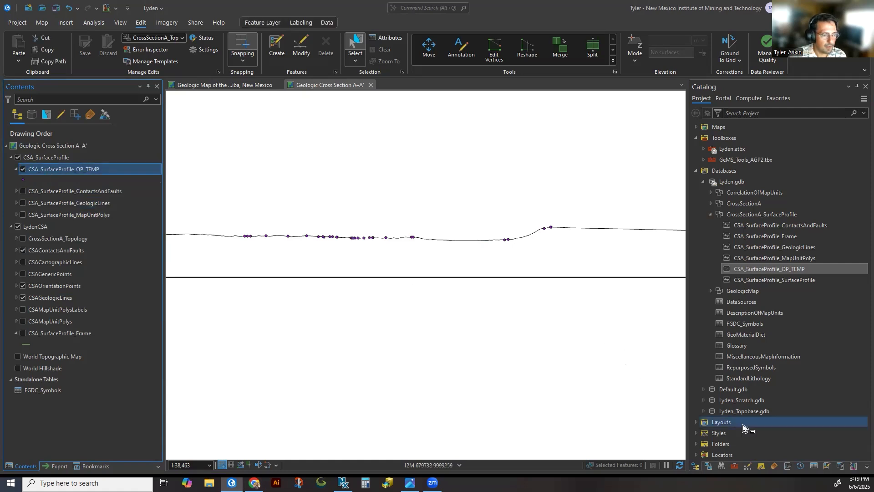
Examine how the projected orientation points sit along the surface profile line across the whole section.
{"action": "scroll", "coordinate": [425, 260], "scroll_direction": "down", "scroll_amount": 2}
{"action": "scroll", "coordinate": [322, 259], "scroll_direction": "up", "scroll_amount": 6}
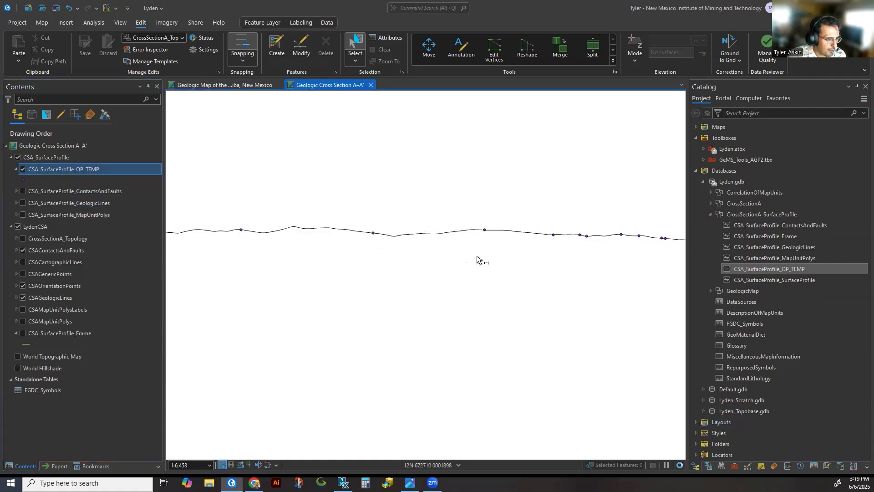
{"action": "scroll", "coordinate": [419, 258], "scroll_direction": "down", "scroll_amount": 3}
{"action": "scroll", "coordinate": [501, 278], "scroll_direction": "down", "scroll_amount": 3}
{"action": "scroll", "coordinate": [478, 279], "scroll_direction": "up", "scroll_amount": 2}
{"action": "scroll", "coordinate": [502, 273], "scroll_direction": "down", "scroll_amount": 2}
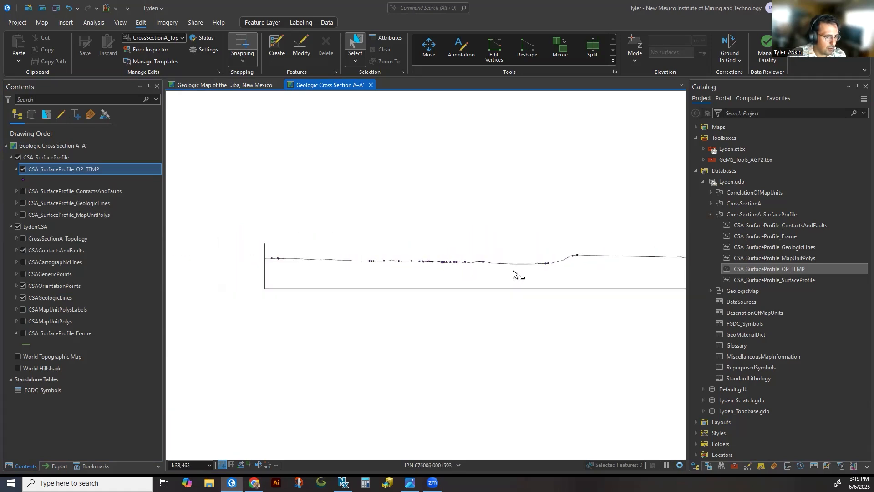
{"action": "scroll", "coordinate": [476, 281], "scroll_direction": "up", "scroll_amount": 3}
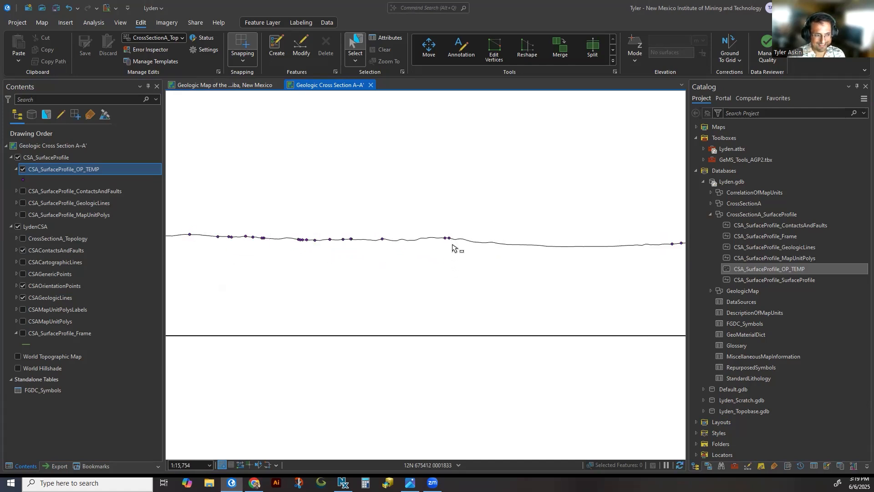
{"action": "scroll", "coordinate": [452, 247], "scroll_direction": "up", "scroll_amount": 2}
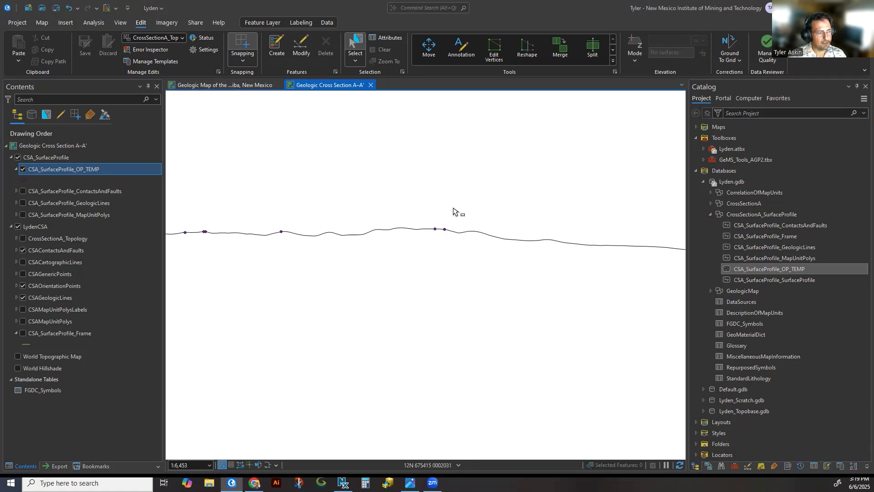
{"action": "scroll", "coordinate": [458, 257], "scroll_direction": "down", "scroll_amount": 3}
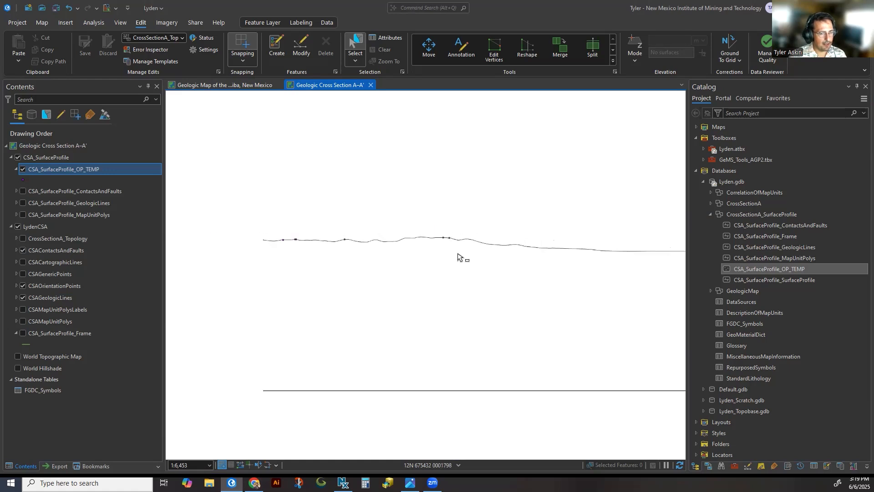
{"action": "scroll", "coordinate": [456, 241], "scroll_direction": "up", "scroll_amount": 3}
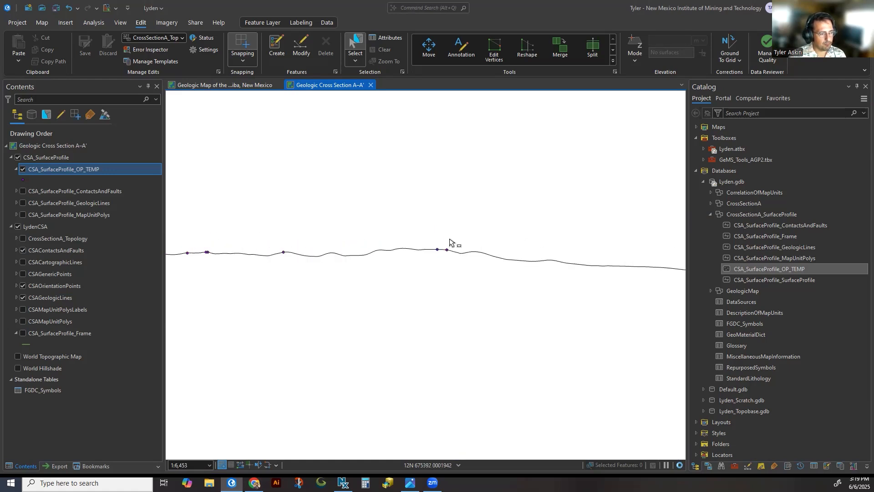
{"action": "scroll", "coordinate": [449, 253], "scroll_direction": "down", "scroll_amount": 3}
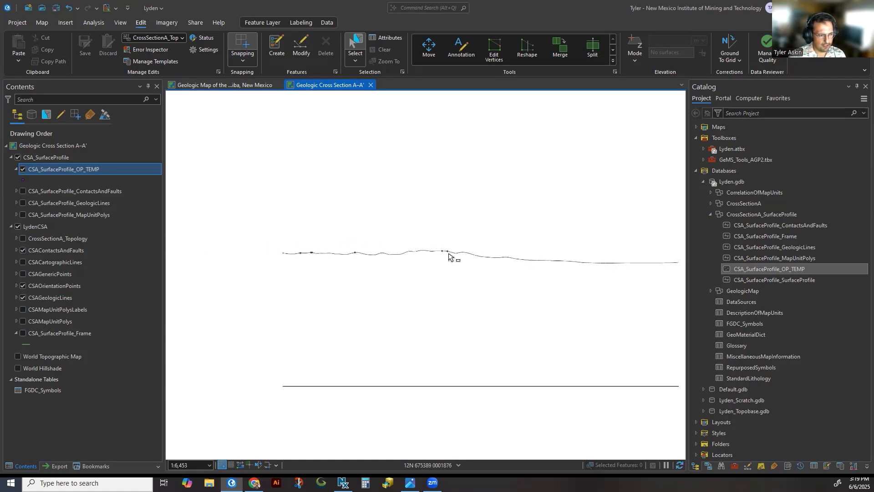
{"action": "scroll", "coordinate": [472, 271], "scroll_direction": "down", "scroll_amount": 5}
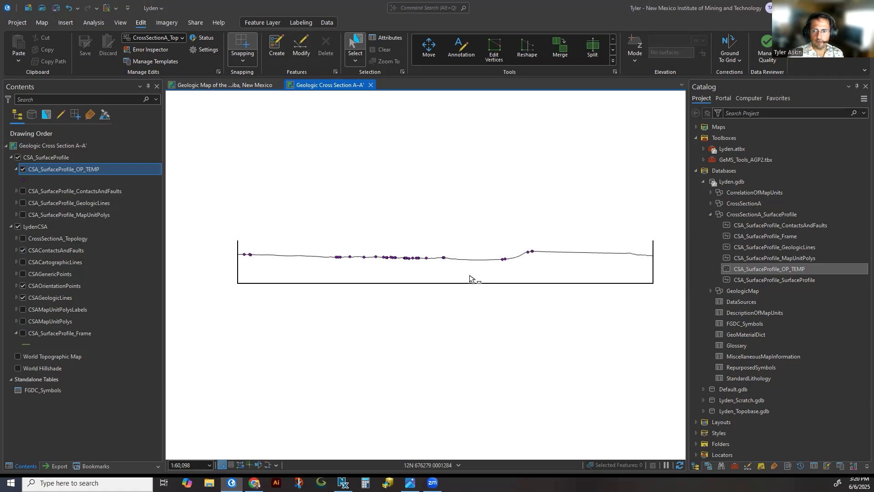
{"action": "scroll", "coordinate": [469, 278], "scroll_direction": "up", "scroll_amount": 2}
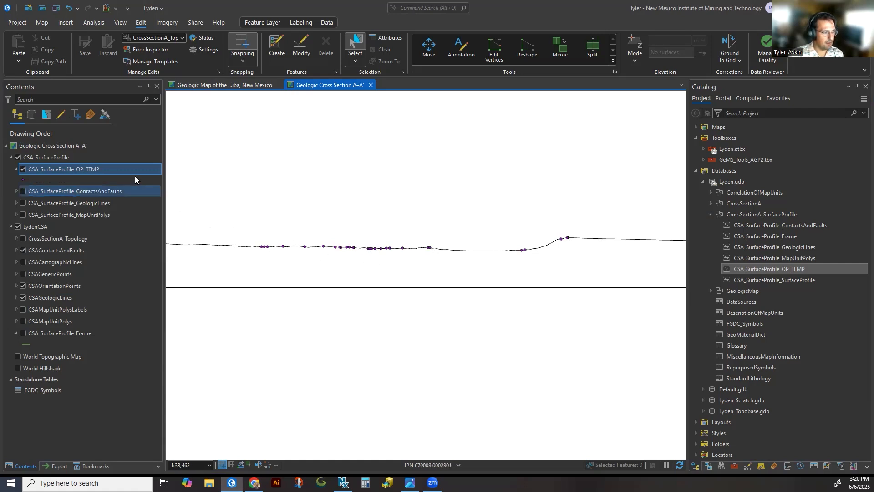
Review the CSA_SurfaceProfile_OP_TEMP attribute table's DistanceFromSection, LocalCSAzimuth, DipDirection, ApparentInclination, ApparentInclinationVE, Obliquity and PlotRotation fields.
{"action": "right_click", "coordinate": [80, 171]}
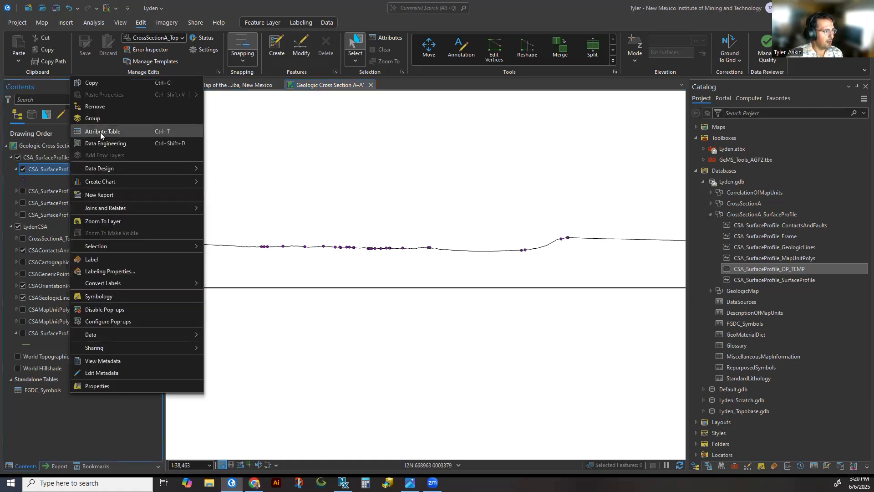
{"action": "left_click", "coordinate": [100, 133]}
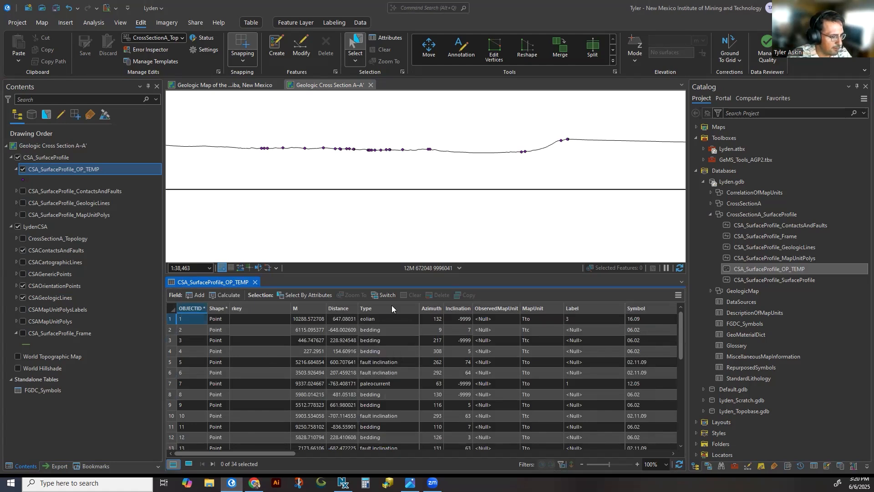
{"action": "left_click_drag", "start_coordinate": [244, 454], "coordinate": [613, 463]}
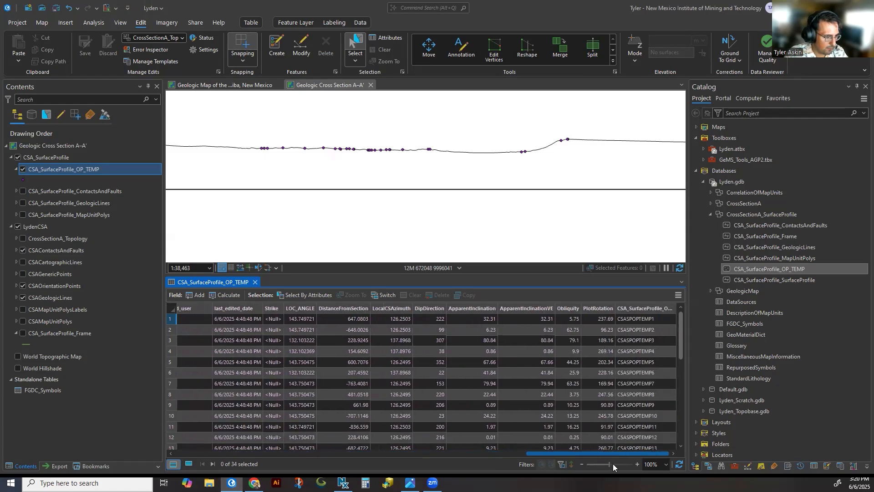
{"action": "left_click", "coordinate": [356, 308]}
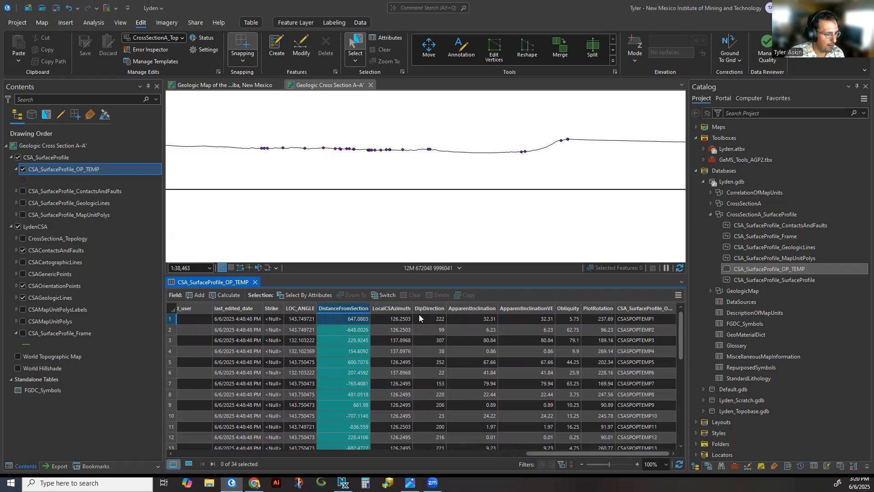
{"action": "left_click", "coordinate": [396, 309]}
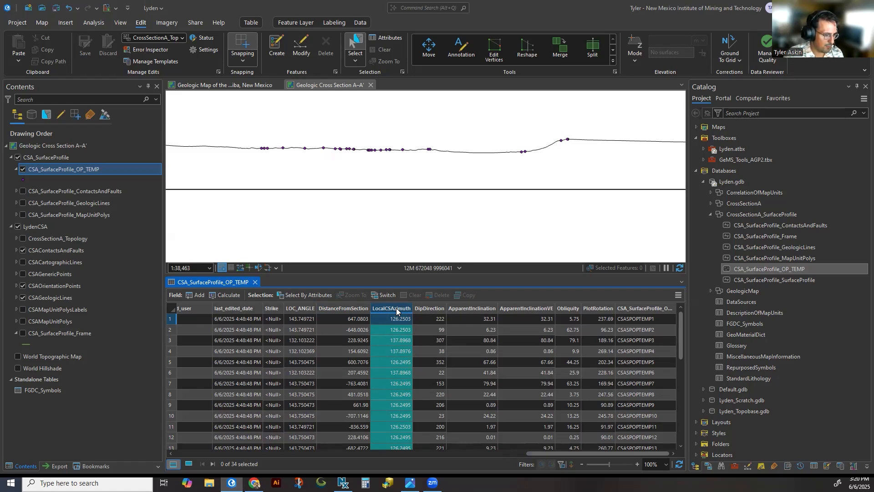
{"action": "left_click", "coordinate": [438, 311]}
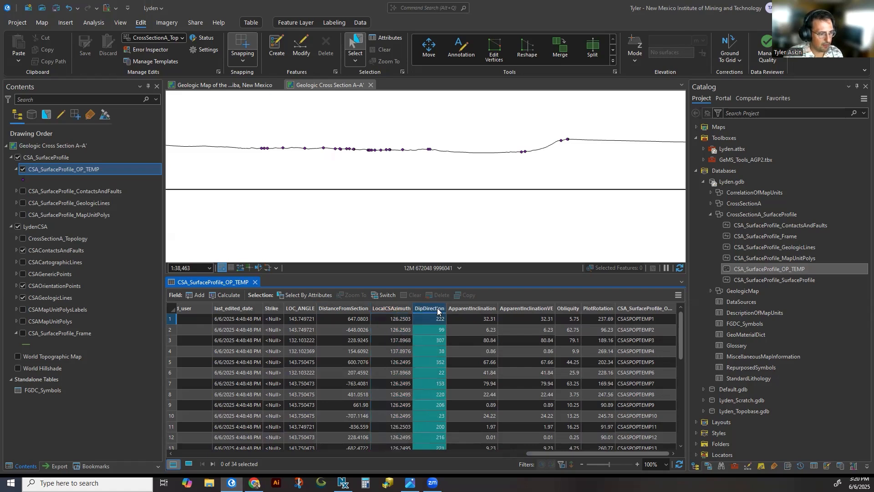
{"action": "left_click", "coordinate": [482, 308]}
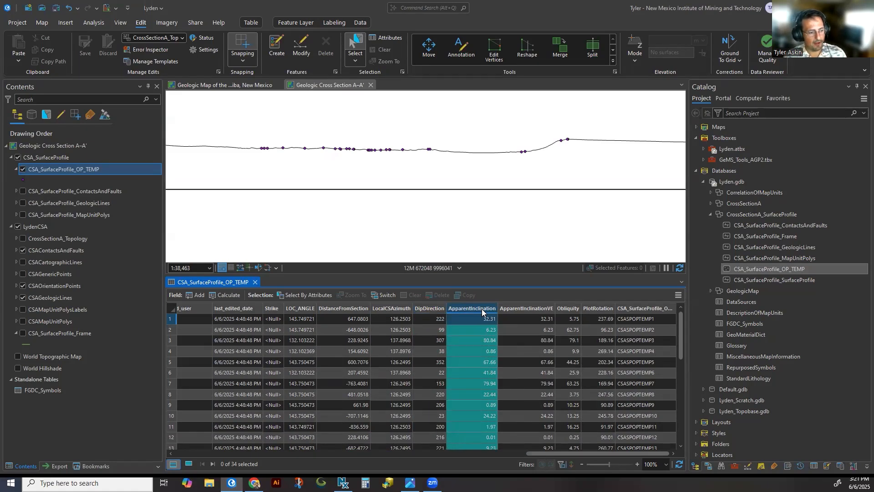
{"action": "left_click", "coordinate": [568, 308]}
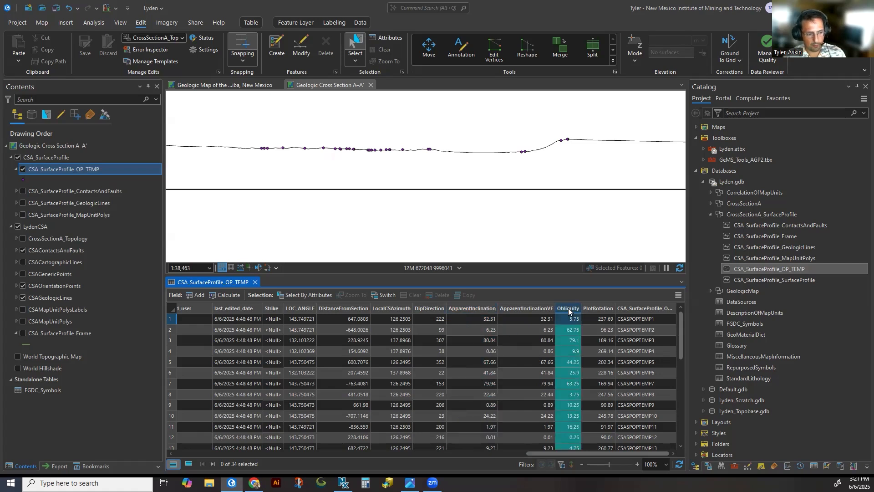
{"action": "left_click", "coordinate": [488, 310]}
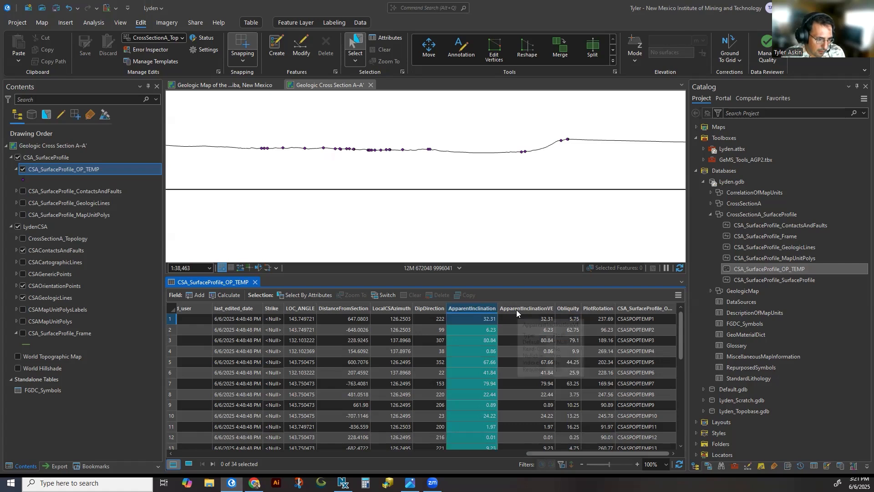
{"action": "left_click", "coordinate": [547, 310]}
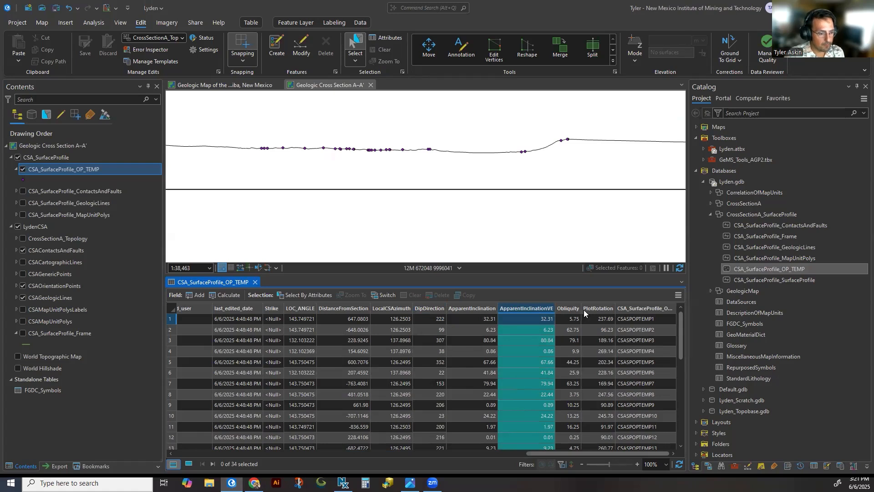
{"action": "left_click", "coordinate": [600, 310]}
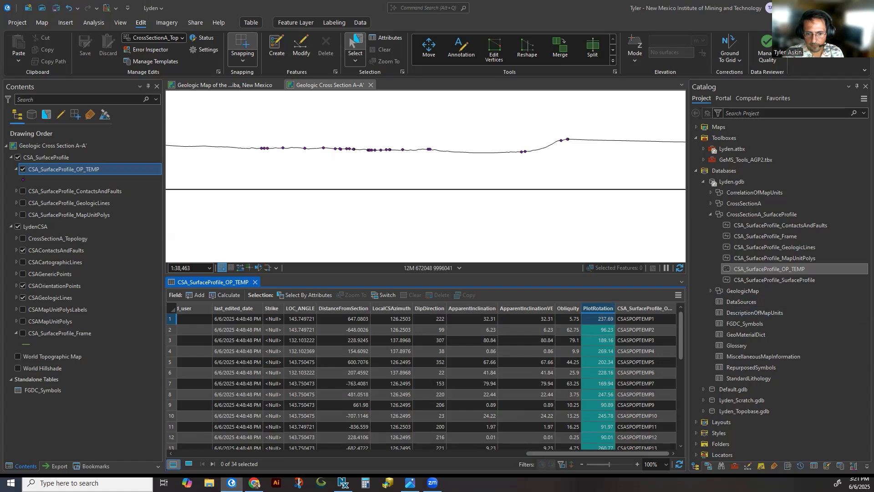
Symbolize the CSA_SurfaceProfile_OP_TEMP points with symbol 01.04.07 from the FGDC_GeMS style.
{"action": "left_click", "coordinate": [53, 168]}
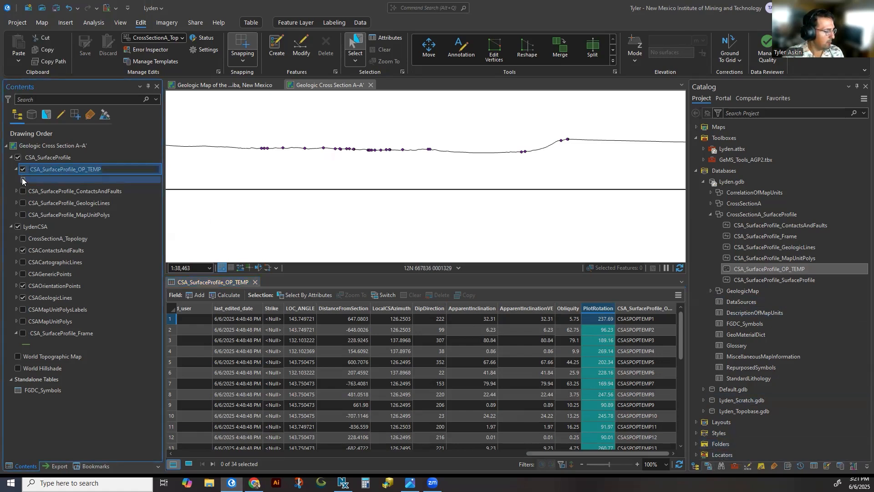
{"action": "left_click", "coordinate": [760, 466]}
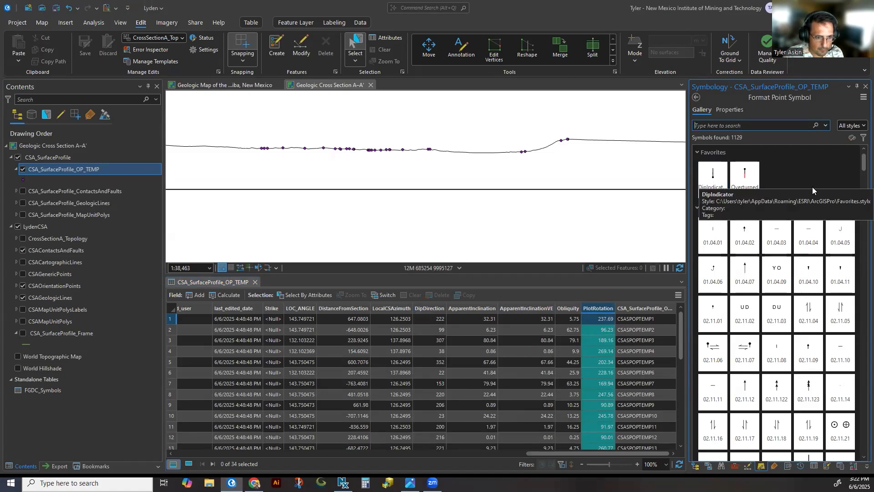
{"action": "left_click", "coordinate": [750, 272]}
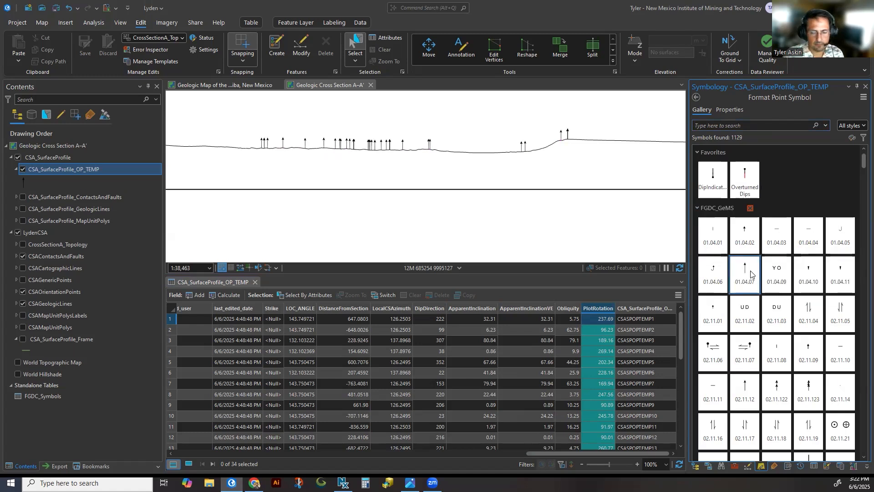
{"action": "left_click", "coordinate": [730, 110]}
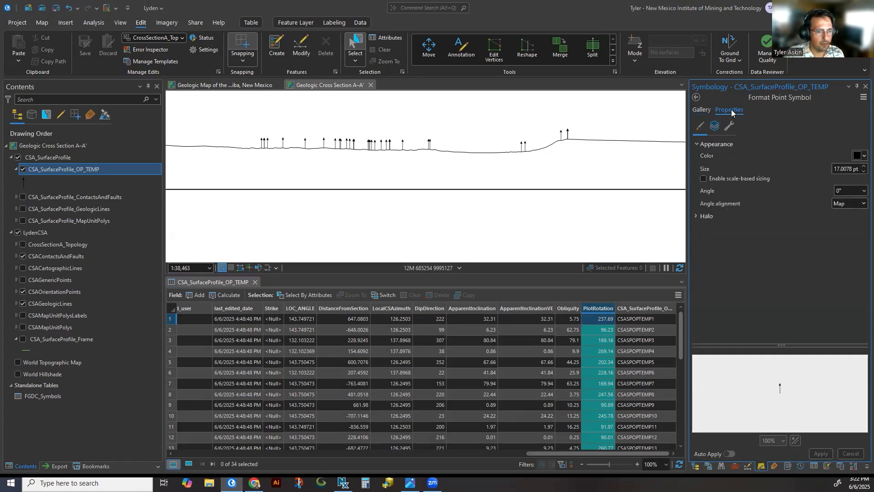
{"action": "left_click", "coordinate": [699, 109]}
{"action": "left_click", "coordinate": [730, 110]}
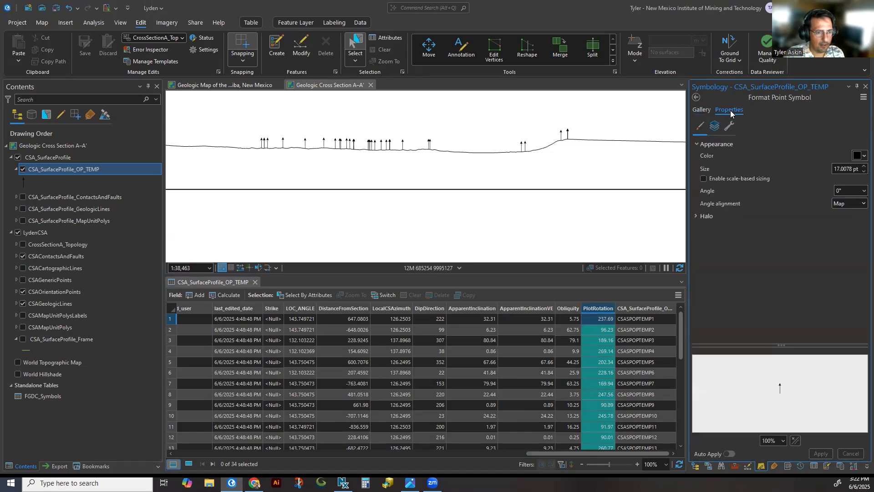
{"action": "left_click", "coordinate": [701, 109]}
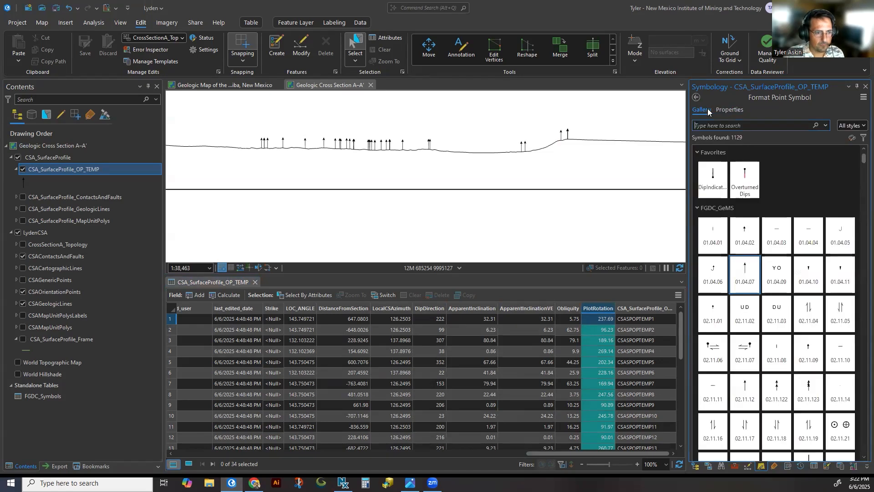
{"action": "left_click", "coordinate": [734, 110]}
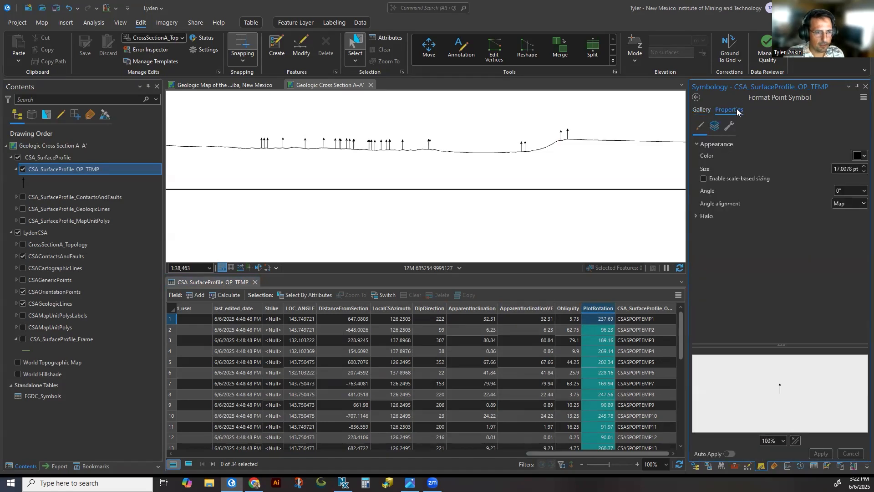
Rotate the CSA_SurfaceProfile_OP_TEMP symbols by the PlotRotation field using the Geographic rotation style.
{"action": "left_click", "coordinate": [695, 98]}
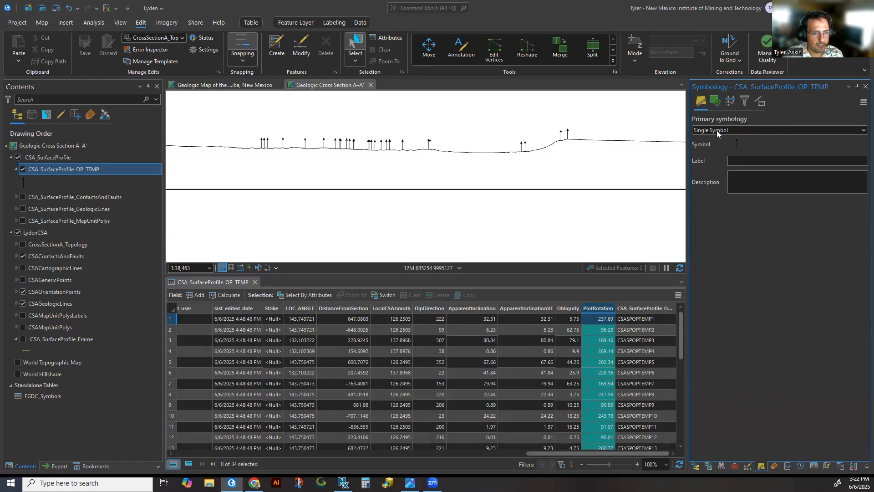
{"action": "left_click", "coordinate": [714, 106]}
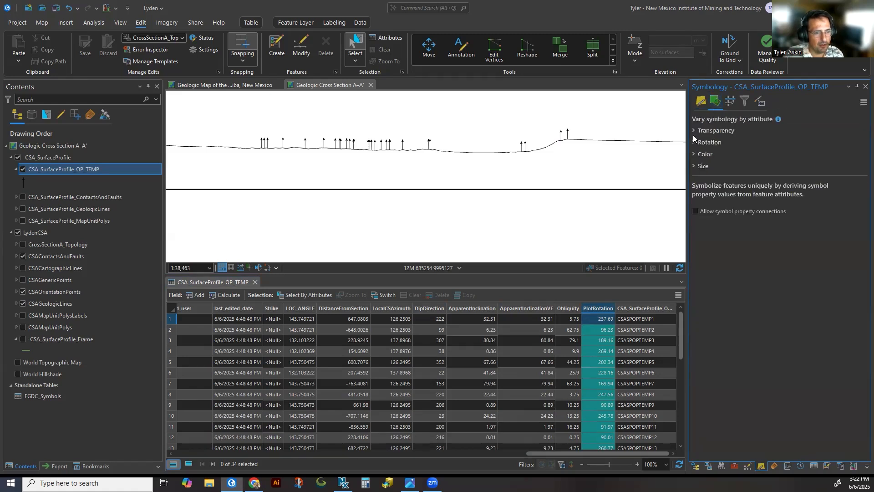
{"action": "scroll", "coordinate": [455, 184], "scroll_direction": "down", "scroll_amount": 2}
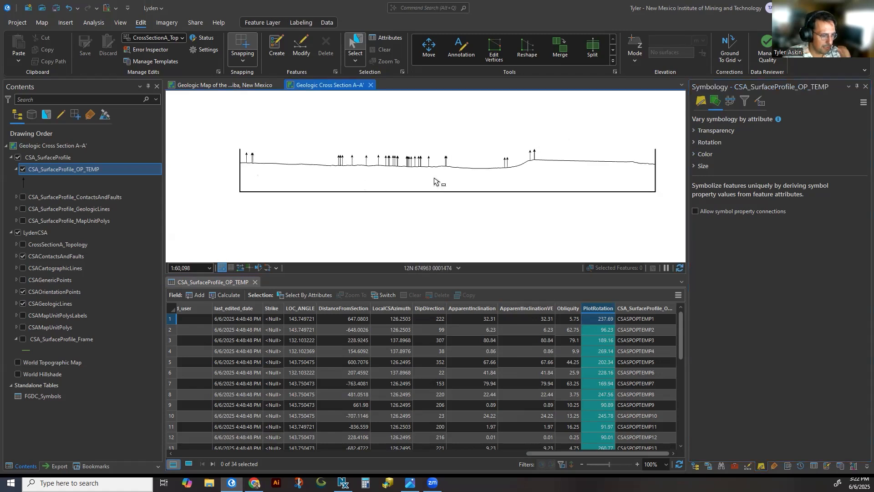
{"action": "left_click", "coordinate": [705, 142]}
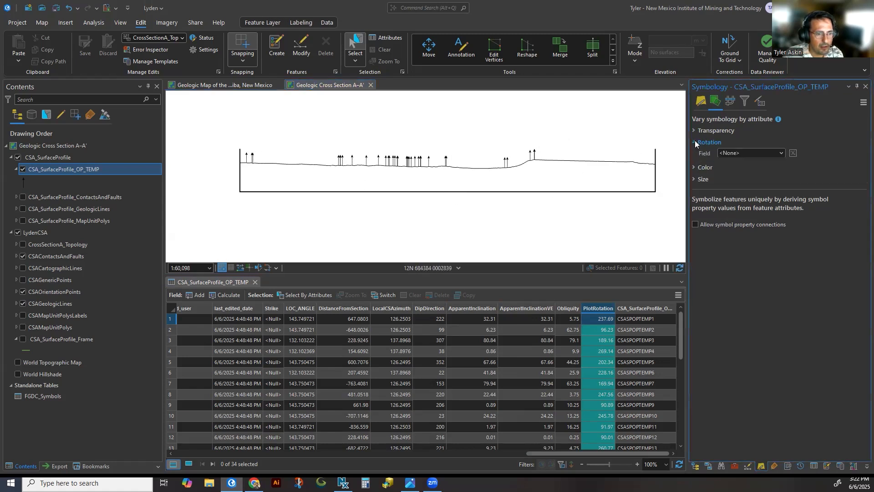
{"action": "left_click", "coordinate": [780, 156]}
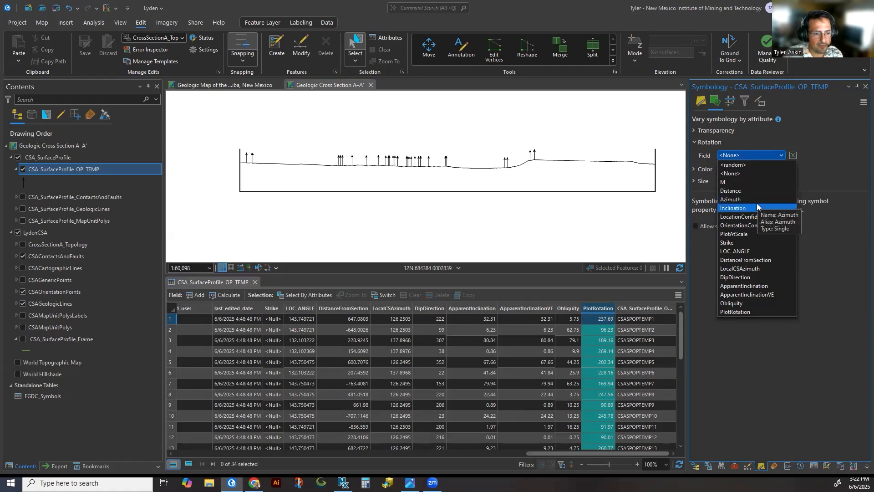
{"action": "left_click", "coordinate": [759, 312]}
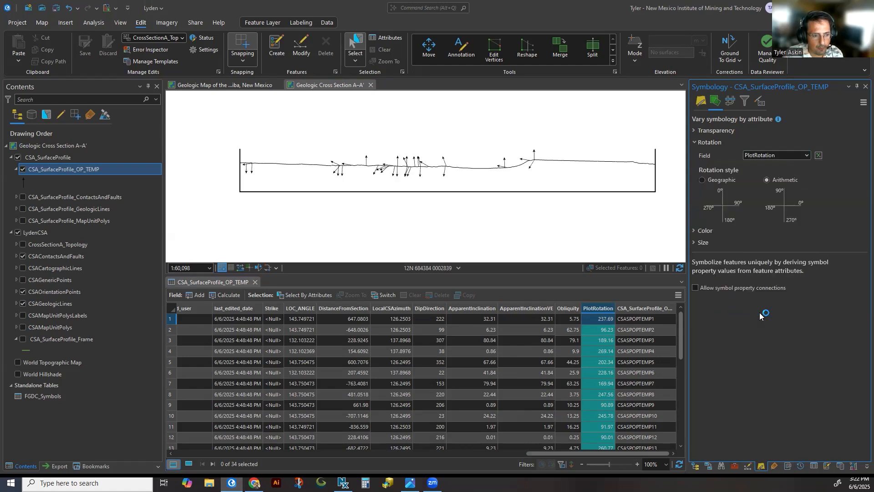
{"action": "left_click", "coordinate": [702, 180]}
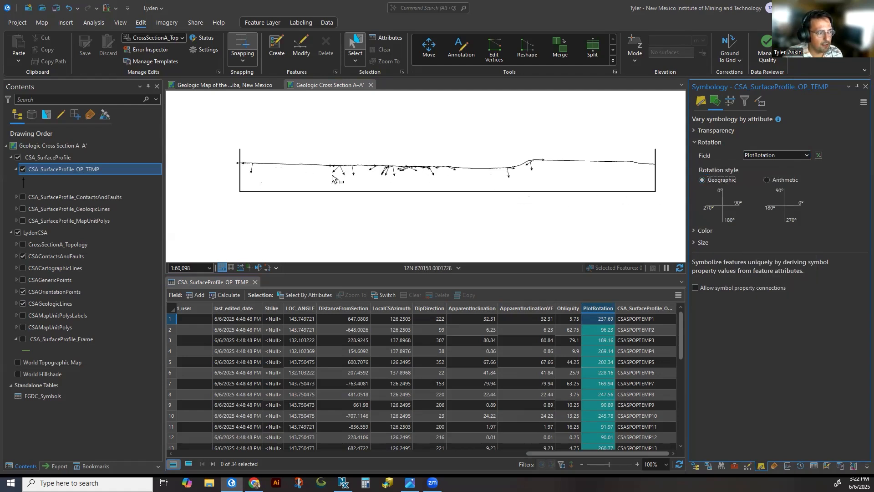
{"action": "scroll", "coordinate": [386, 195], "scroll_direction": "up", "scroll_amount": 2}
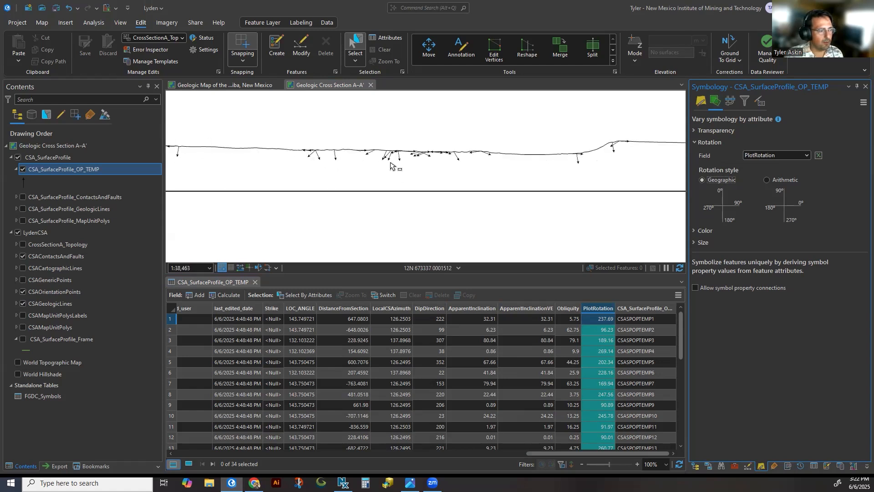
{"action": "scroll", "coordinate": [500, 224], "scroll_direction": "up", "scroll_amount": 2}
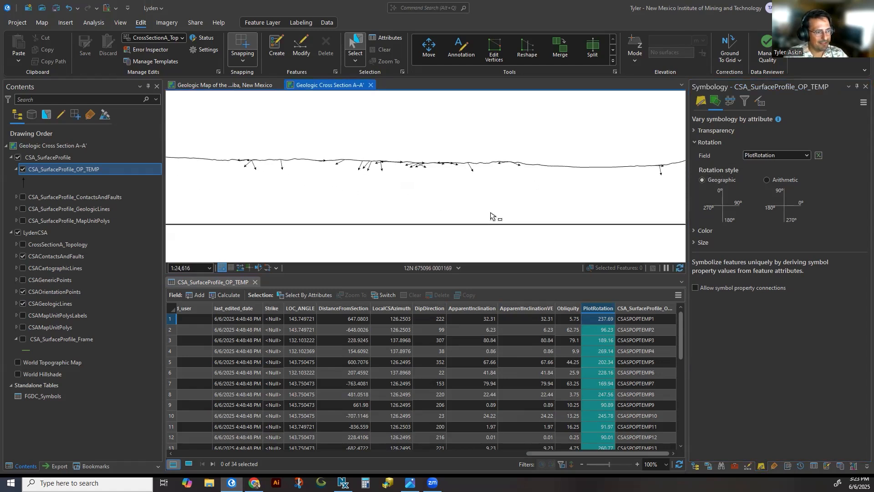
Set the CSA_SurfaceProfile_OP_TEMP label expression to $feature.Inclination and save it.
{"action": "left_click", "coordinate": [772, 466]}
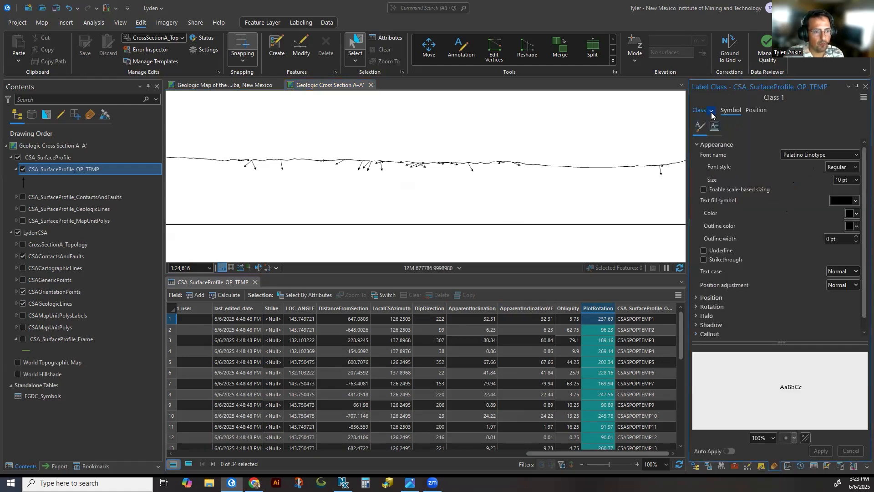
{"action": "left_click", "coordinate": [834, 157]}
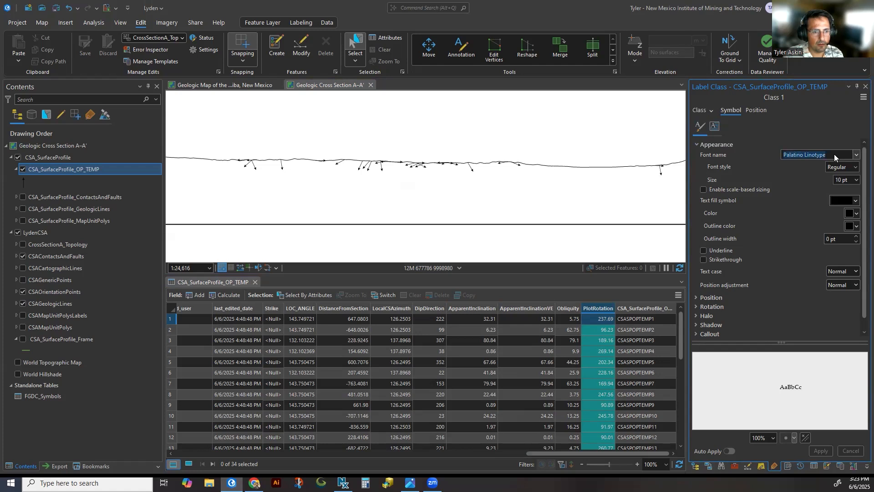
{"action": "left_click", "coordinate": [709, 112]}
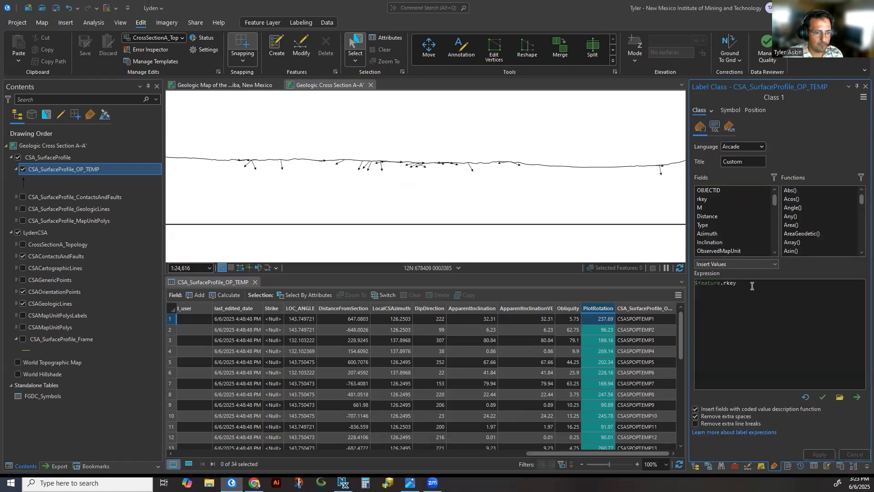
{"action": "double_click", "coordinate": [712, 242]}
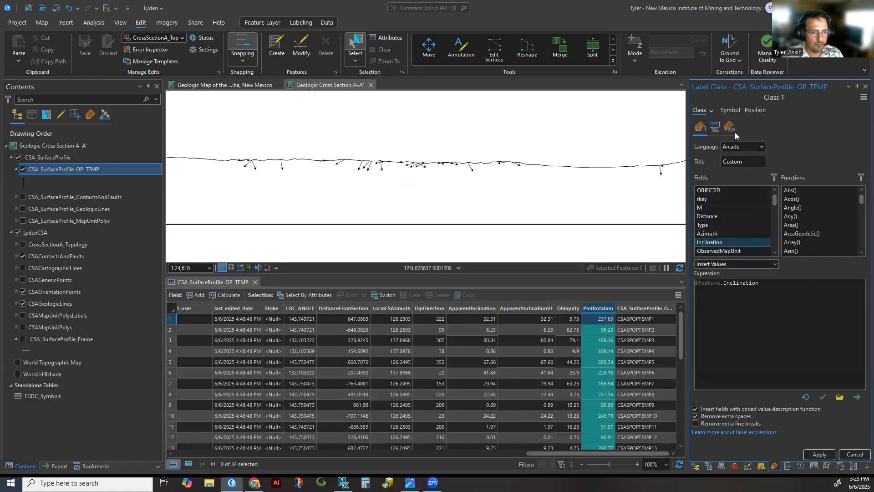
{"action": "left_click", "coordinate": [730, 111]}
{"action": "key", "text": "Return"}
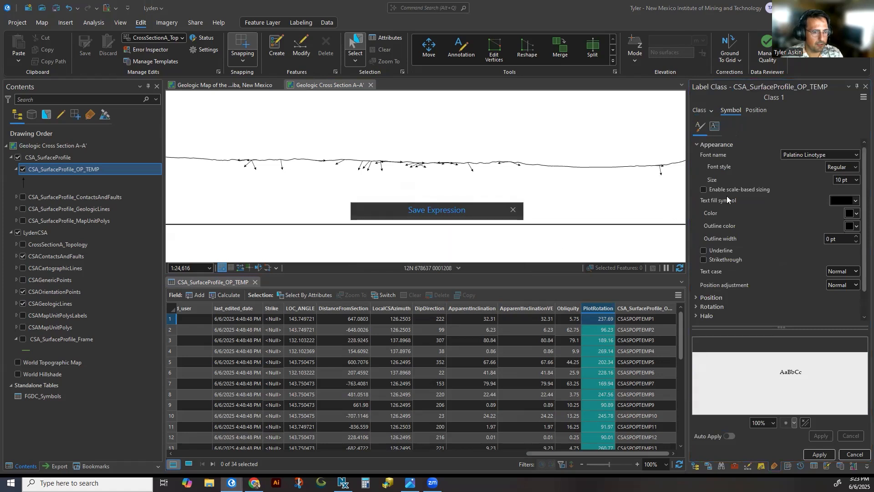
Format the orientation point labels as Arial Italic at 6 pt and apply the text symbol.
{"action": "left_click", "coordinate": [845, 156]}
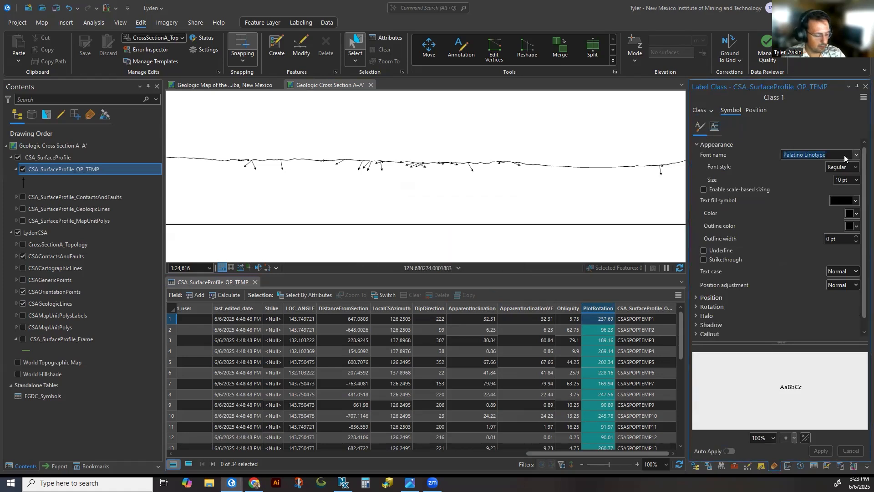
{"action": "type", "text": "Arial"}
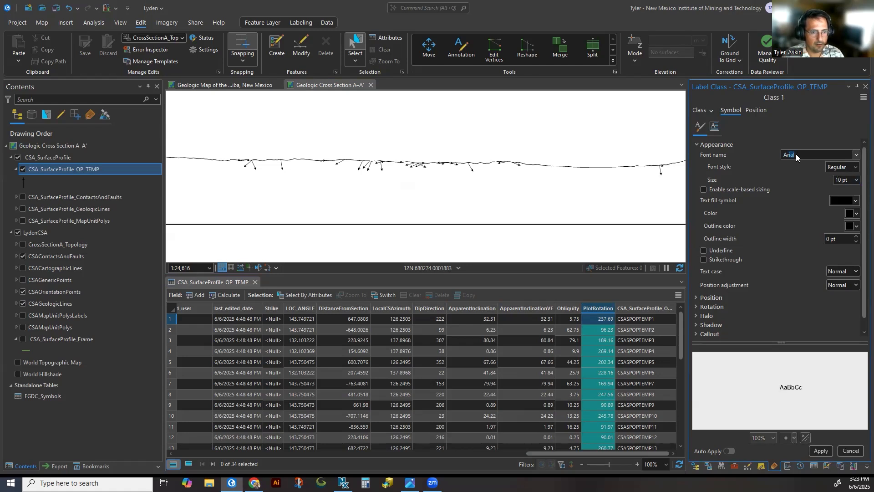
{"action": "left_click", "coordinate": [856, 167]}
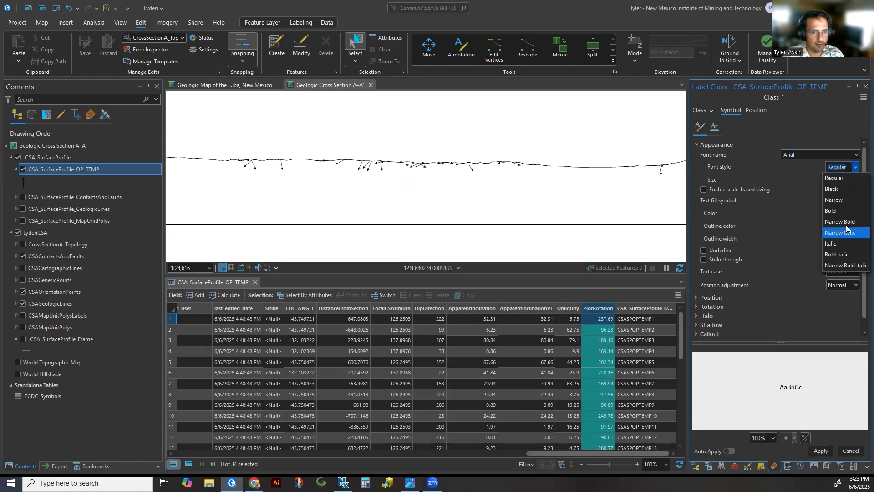
{"action": "left_click", "coordinate": [844, 242]}
{"action": "left_click", "coordinate": [854, 180]}
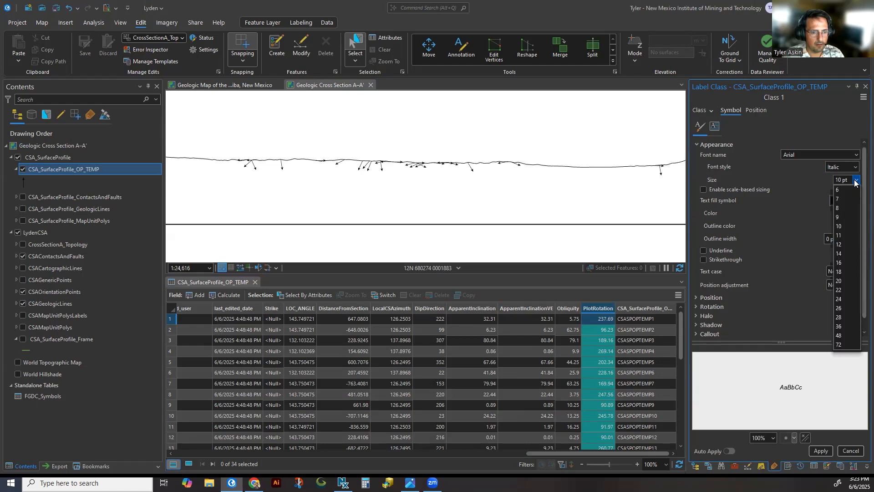
{"action": "left_click", "coordinate": [850, 189]}
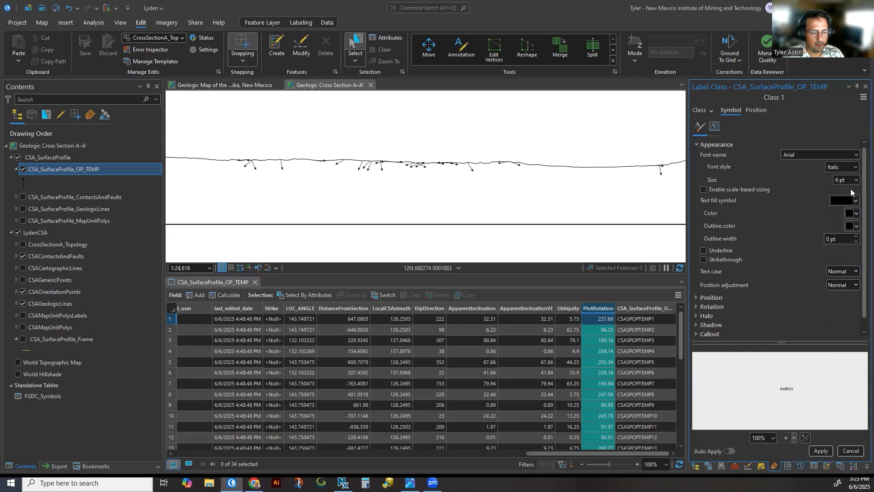
{"action": "left_click", "coordinate": [819, 450]}
Turn on labels for CSA_SurfaceProfile_OP_TEMP and inspect them along the surface profile.
{"action": "right_click", "coordinate": [59, 169]}
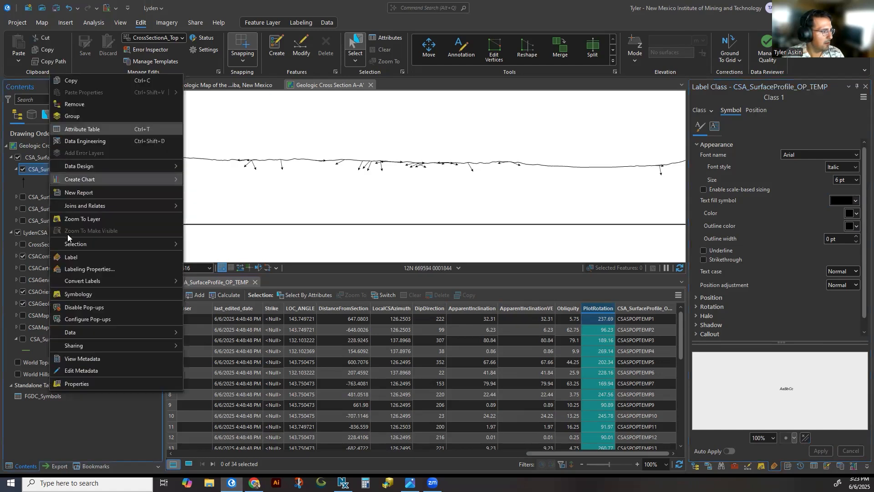
{"action": "left_click", "coordinate": [60, 258]}
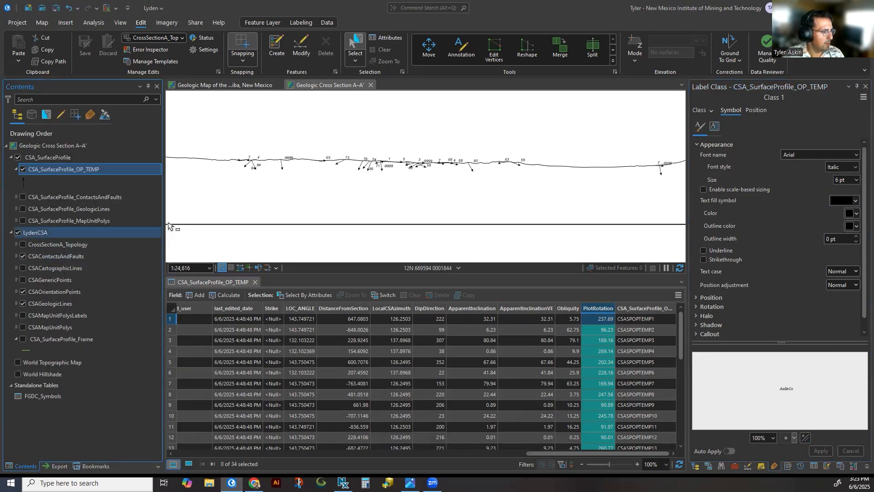
{"action": "scroll", "coordinate": [250, 184], "scroll_direction": "down", "scroll_amount": 1}
{"action": "left_click_drag", "start_coordinate": [452, 192], "coordinate": [476, 192]}
{"action": "scroll", "coordinate": [505, 188], "scroll_direction": "up", "scroll_amount": 1}
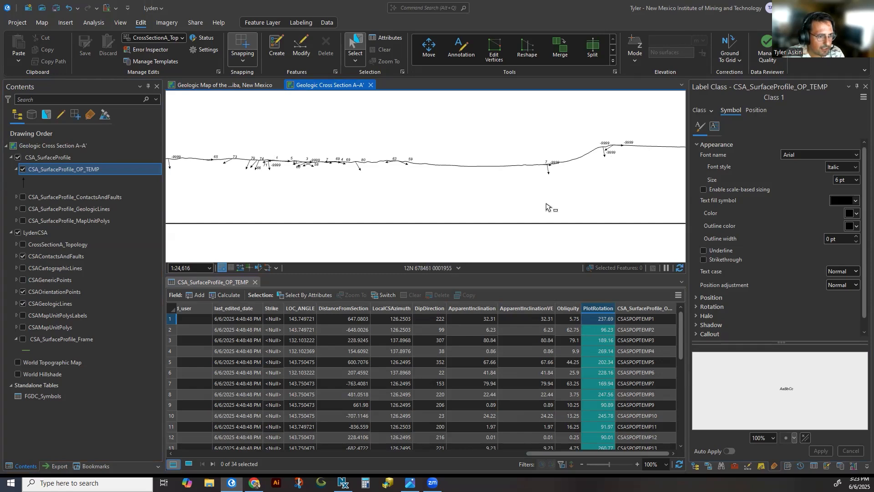
Sort the CSA_SurfaceProfile_OP_TEMP attribute table by Type in ascending order and review the orientation types and the MapUnit field.
{"action": "left_click_drag", "start_coordinate": [549, 454], "coordinate": [192, 442]}
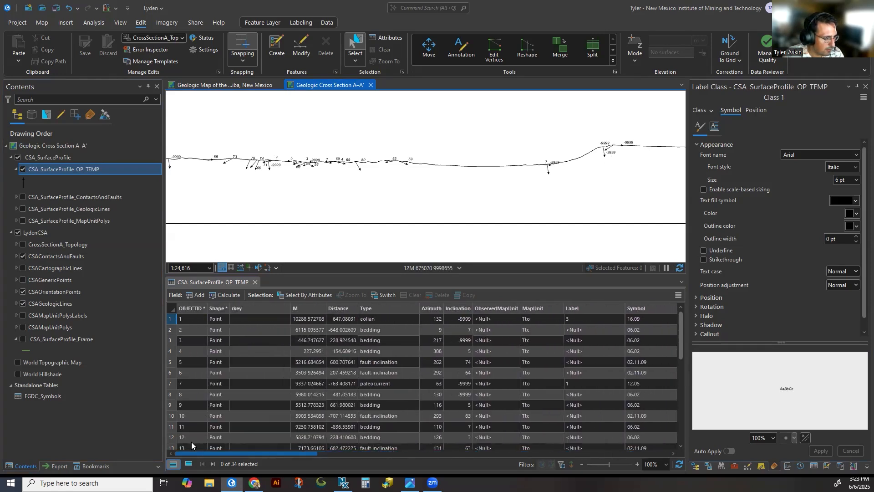
{"action": "double_click", "coordinate": [380, 308]}
{"action": "scroll", "coordinate": [403, 336], "scroll_direction": "down", "scroll_amount": 3}
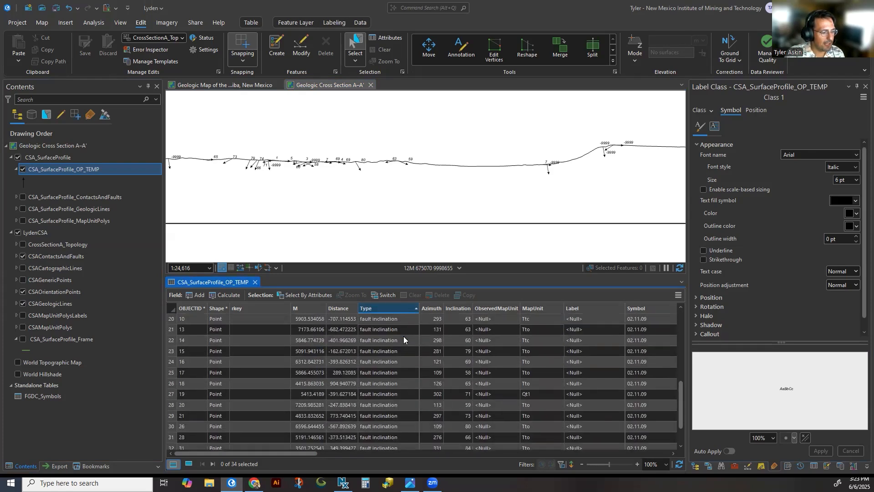
{"action": "scroll", "coordinate": [389, 383], "scroll_direction": "down", "scroll_amount": 5}
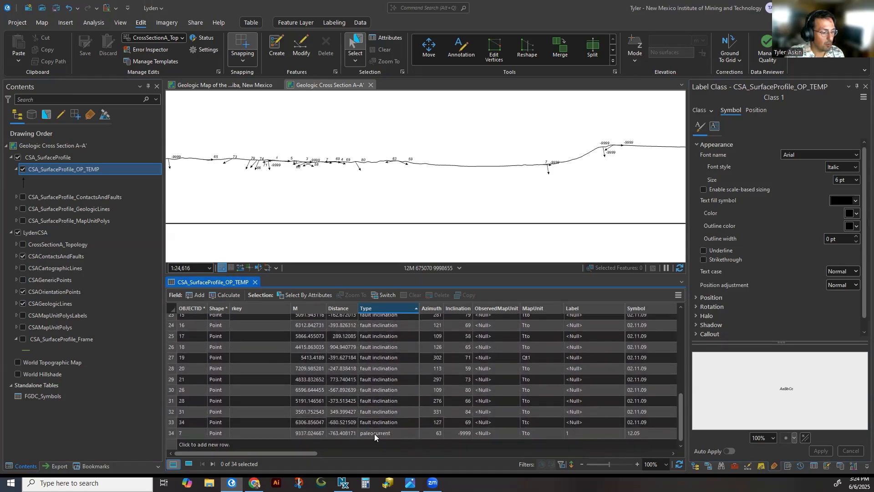
{"action": "scroll", "coordinate": [374, 434], "scroll_direction": "up", "scroll_amount": 8}
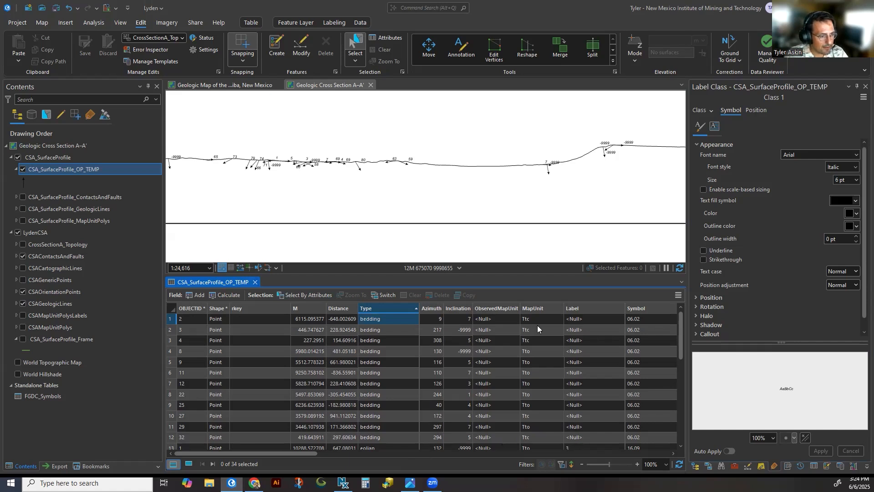
{"action": "left_click", "coordinate": [545, 309]}
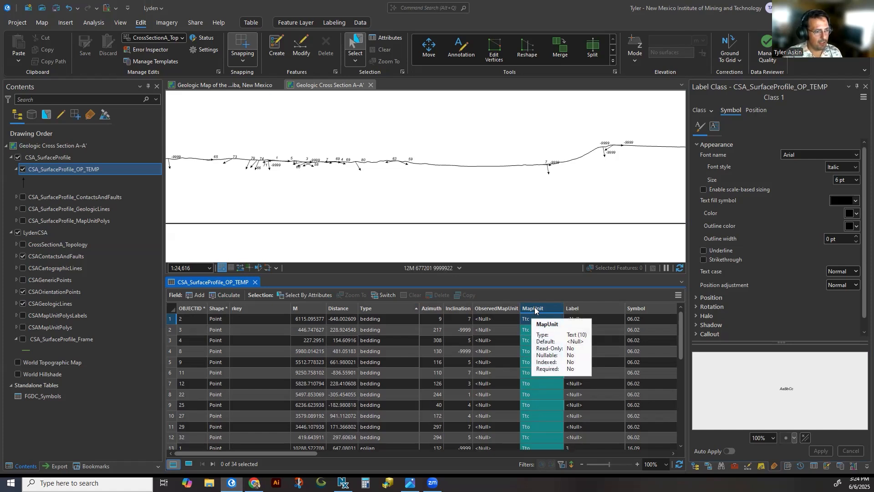
Turn on the CSA_SurfaceProfile_MapUnitPolys layer and compare the orientation points with the map units along the profile.
{"action": "left_click", "coordinate": [23, 221]}
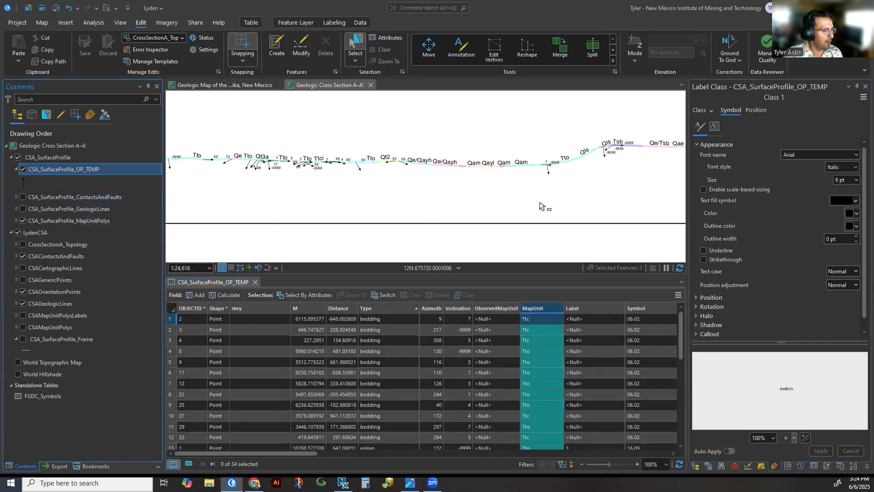
{"action": "scroll", "coordinate": [241, 163], "scroll_direction": "up", "scroll_amount": 2}
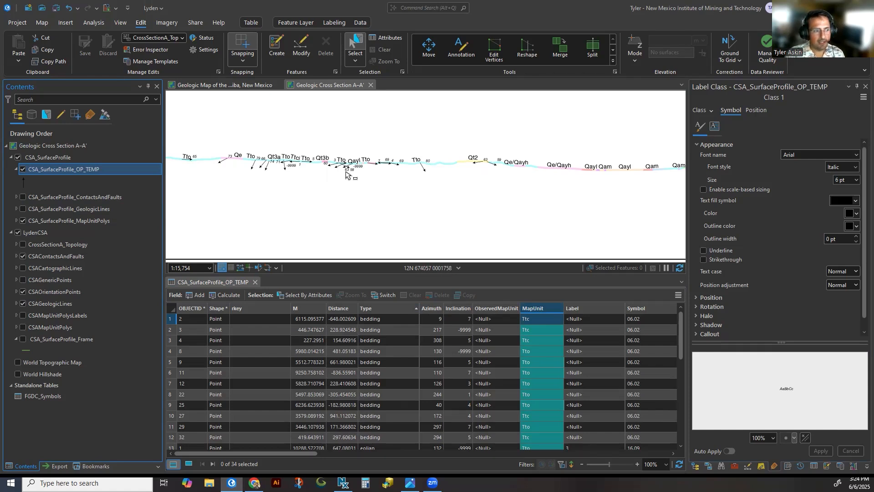
{"action": "scroll", "coordinate": [339, 183], "scroll_direction": "up", "scroll_amount": 2}
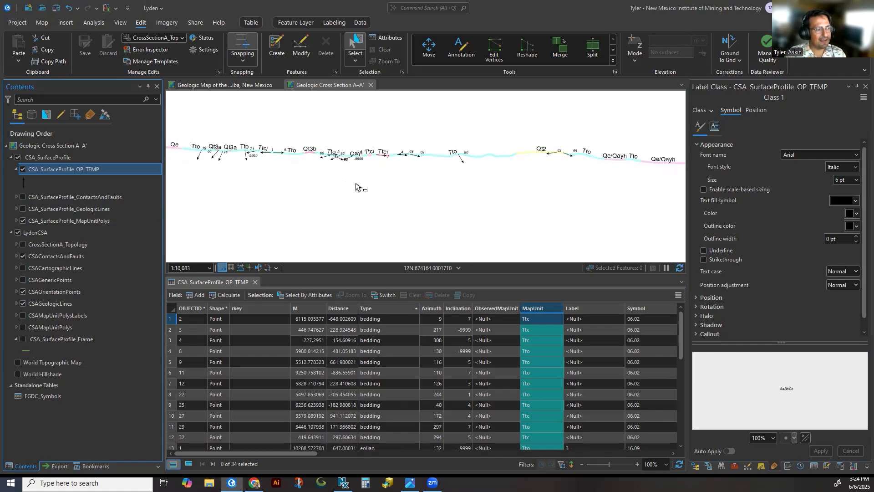
{"action": "scroll", "coordinate": [357, 187], "scroll_direction": "down", "scroll_amount": 4}
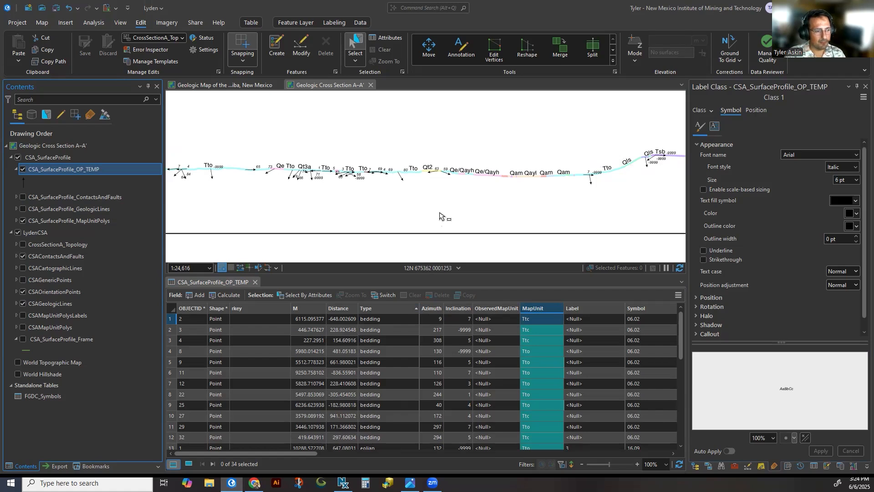
Turn on the CSA_SurfaceProfile_ContactsAndFaults and CSA_SurfaceProfile_GeologicLines layers over the whole section, and close the attribute table.
{"action": "scroll", "coordinate": [467, 210], "scroll_direction": "down", "scroll_amount": 2}
{"action": "scroll", "coordinate": [468, 210], "scroll_direction": "down", "scroll_amount": 2}
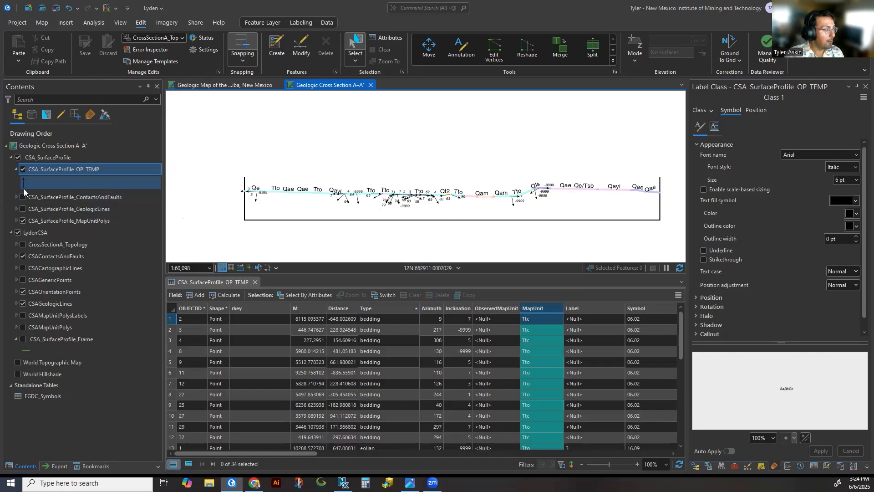
{"action": "left_click", "coordinate": [17, 170]}
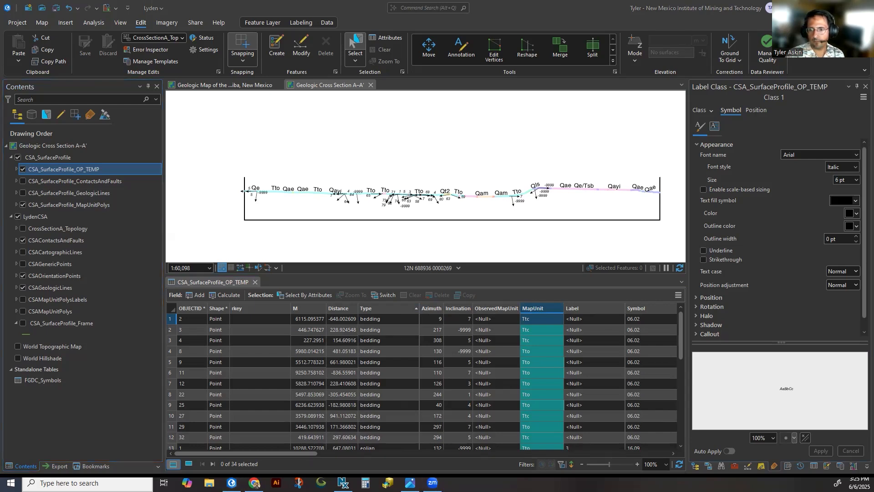
{"action": "left_click", "coordinate": [23, 181]}
{"action": "left_click", "coordinate": [23, 192]}
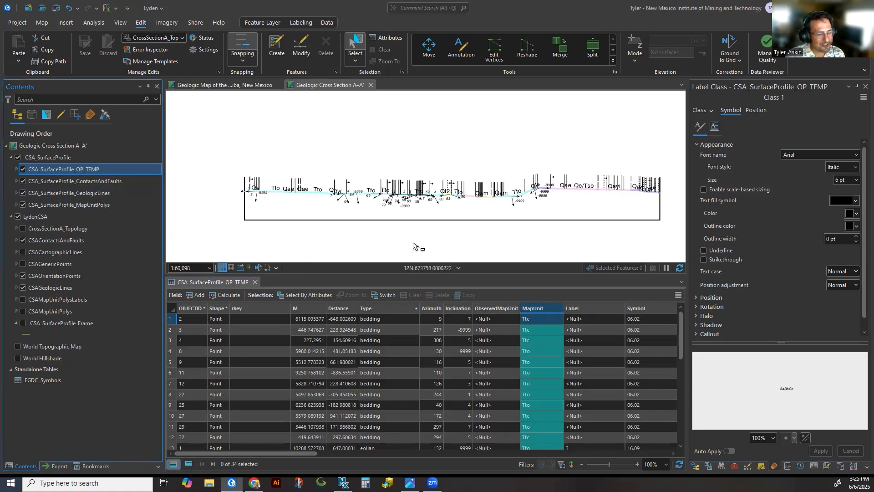
{"action": "left_click", "coordinate": [255, 282]}
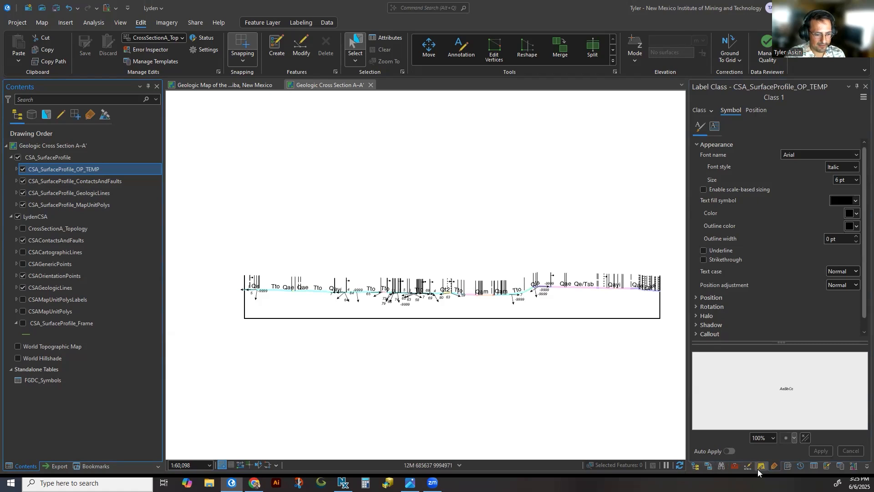
Open the feature creation templates and review those for the LydenCSA contacts and faults, geologic lines and orientation points.
{"action": "left_click", "coordinate": [774, 465]}
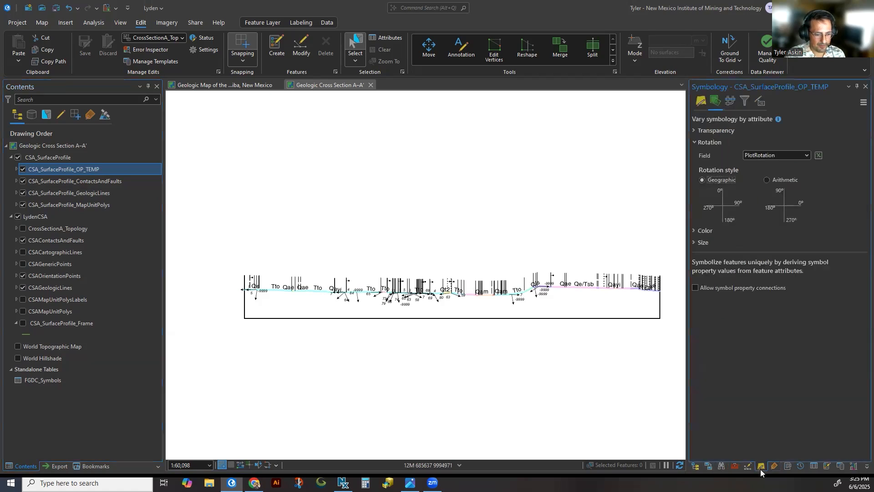
{"action": "left_click", "coordinate": [827, 465]}
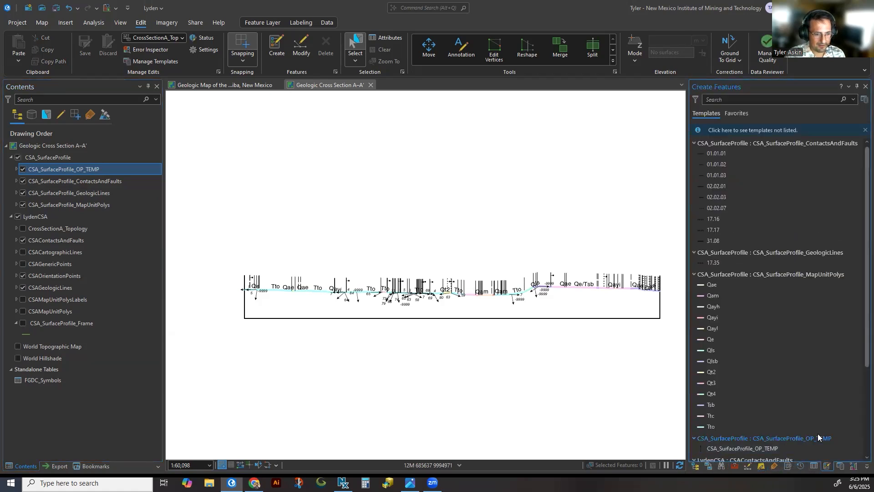
{"action": "scroll", "coordinate": [797, 387], "scroll_direction": "down", "scroll_amount": 4}
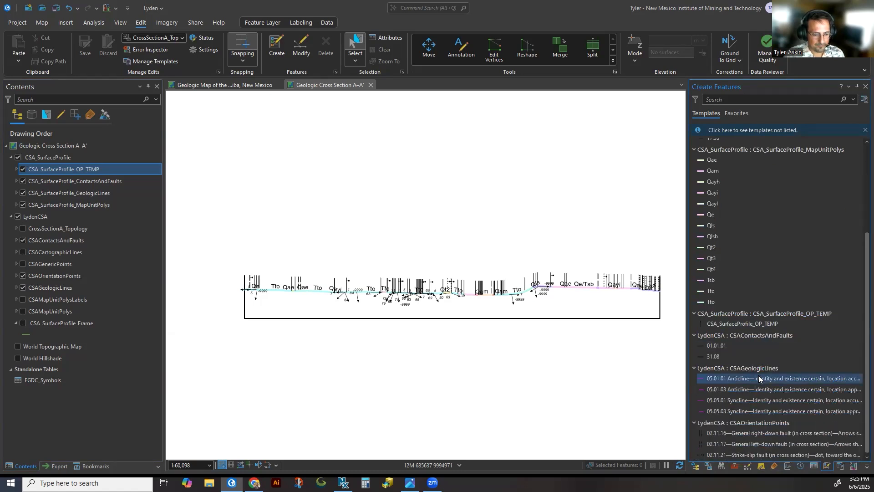
{"action": "left_click", "coordinate": [755, 356]}
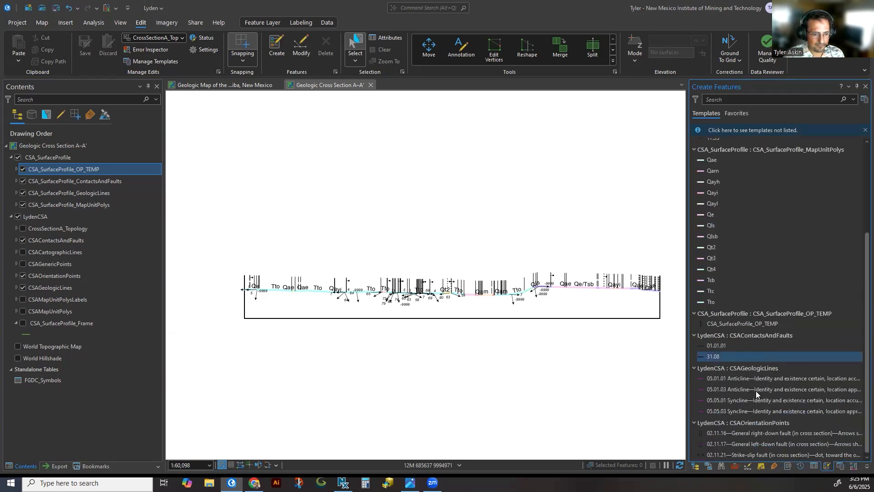
{"action": "left_click", "coordinate": [45, 216]}
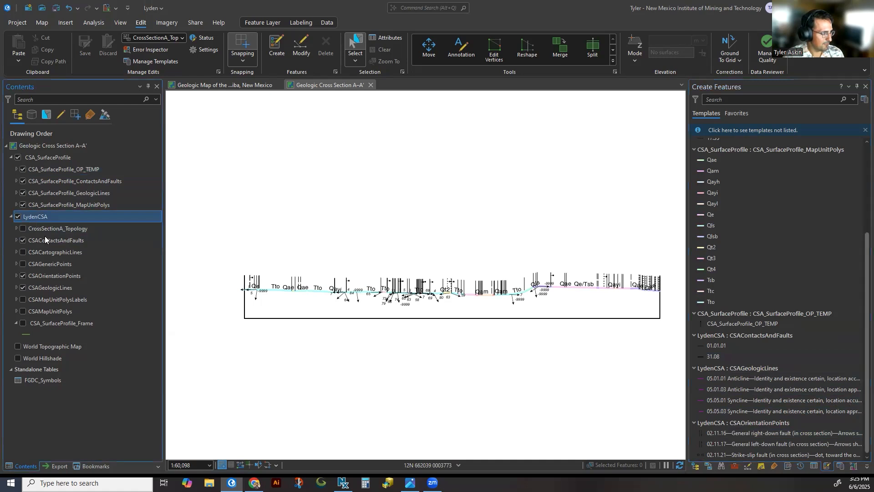
Collapse the template groups for the CSA_SurfaceProfile MapUnitPolys, GeologicLines and ContactsAndFaults layers.
{"action": "scroll", "coordinate": [778, 200], "scroll_direction": "up", "scroll_amount": 4}
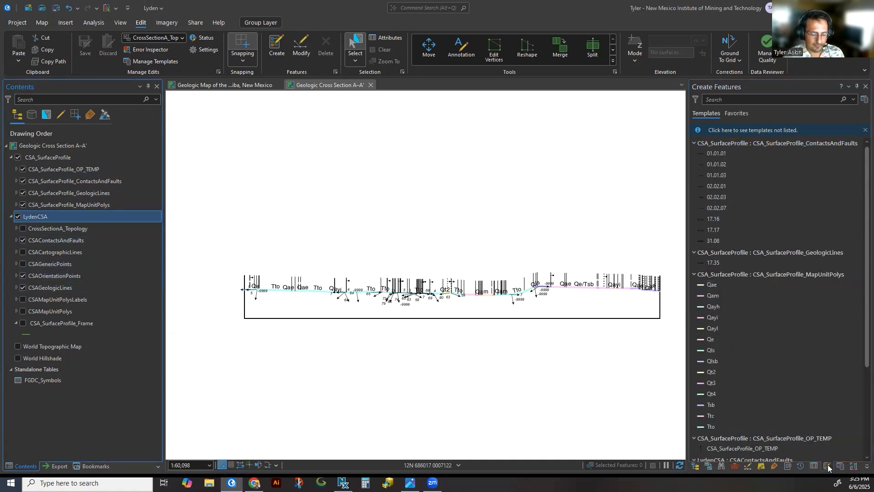
{"action": "left_click", "coordinate": [693, 274]}
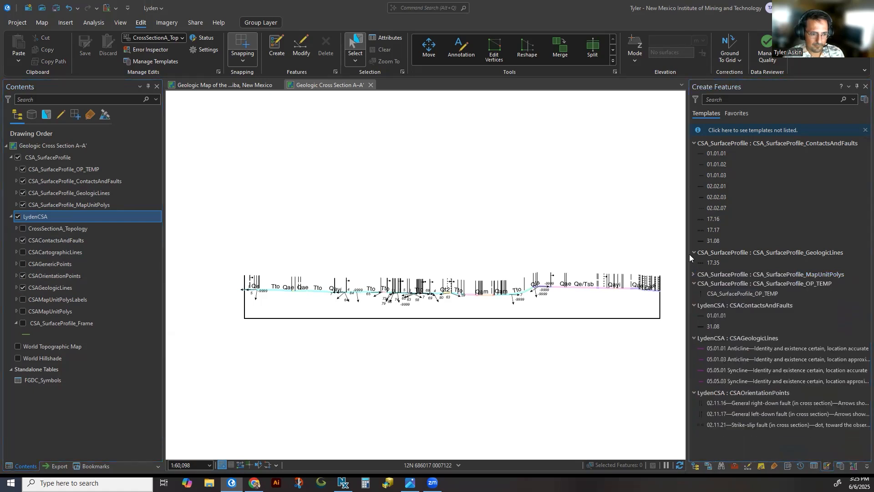
{"action": "left_click", "coordinate": [693, 253]}
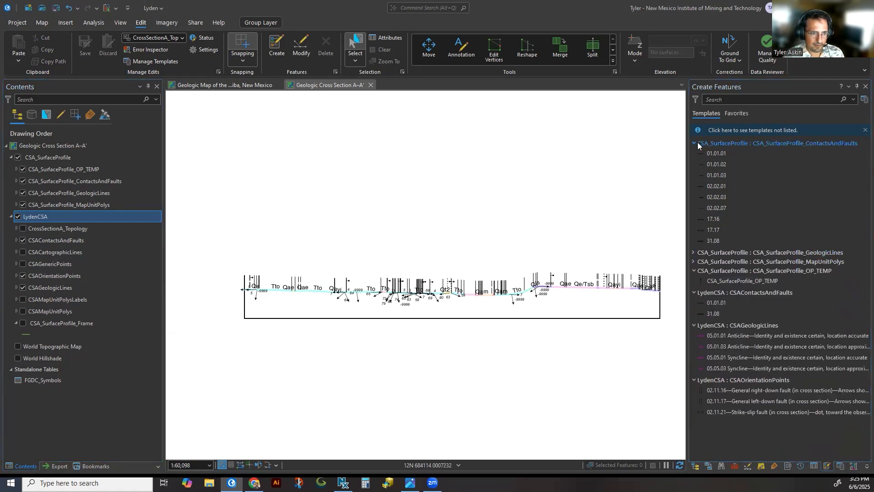
{"action": "left_click", "coordinate": [693, 142]}
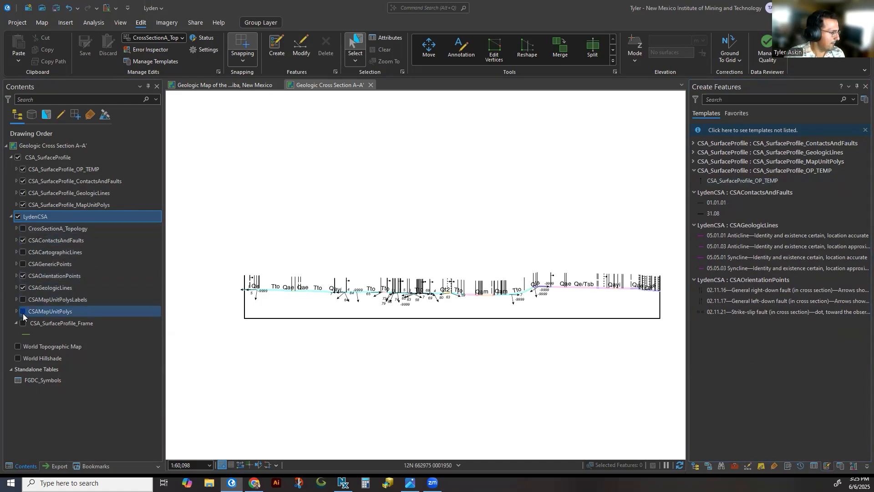
Turn on the CSAGenericPoints layer and compare the cross section with the CSA_SurfaceProfile group hidden and shown.
{"action": "left_click", "coordinate": [23, 264]}
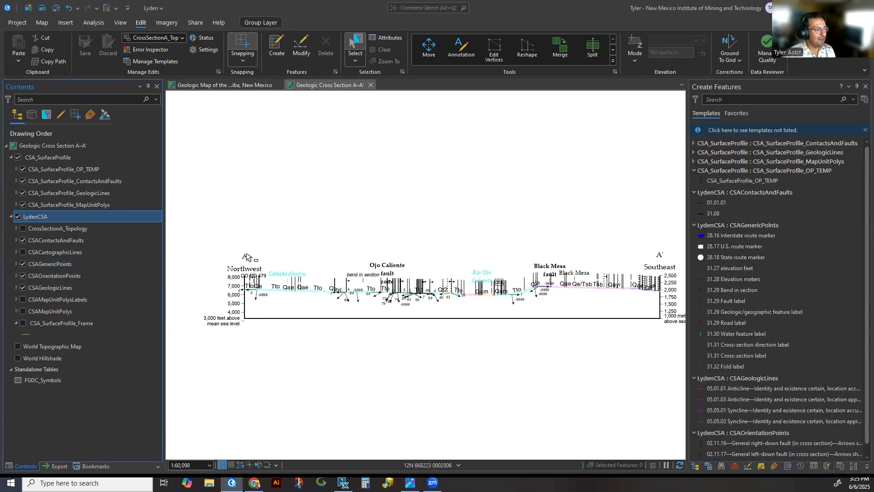
{"action": "left_click_drag", "start_coordinate": [378, 247], "coordinate": [357, 247]}
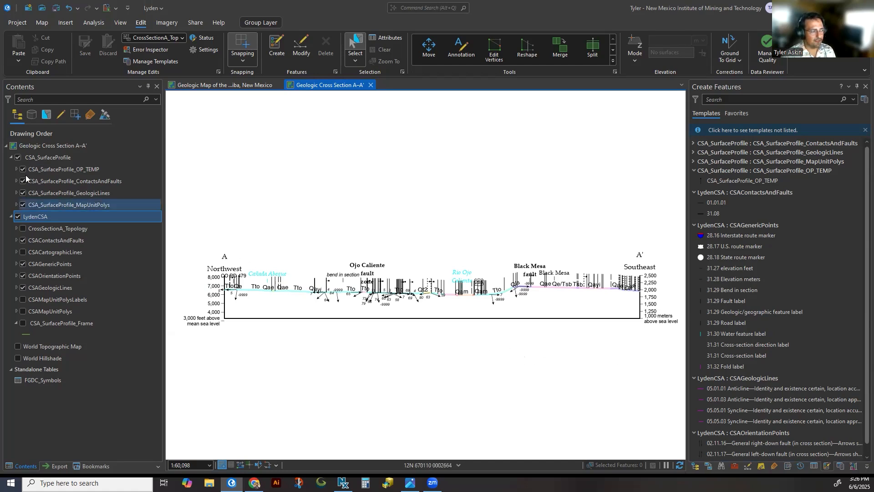
{"action": "left_click", "coordinate": [19, 157]}
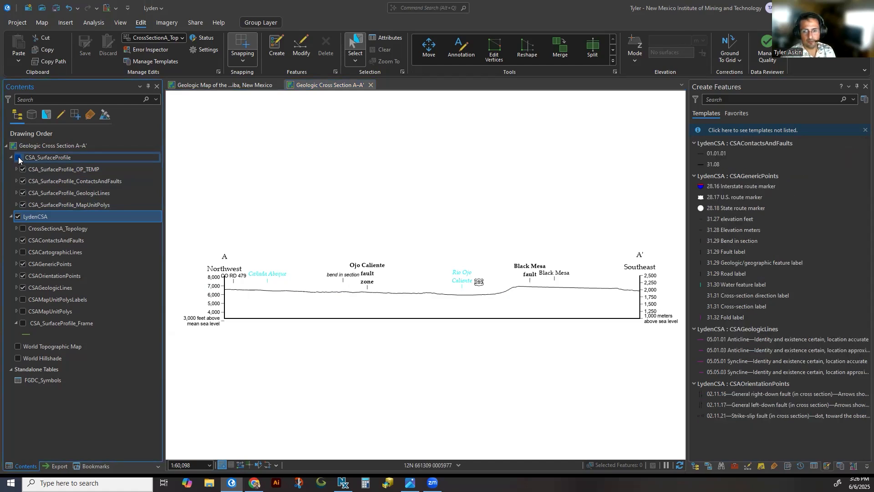
{"action": "left_click", "coordinate": [18, 157]}
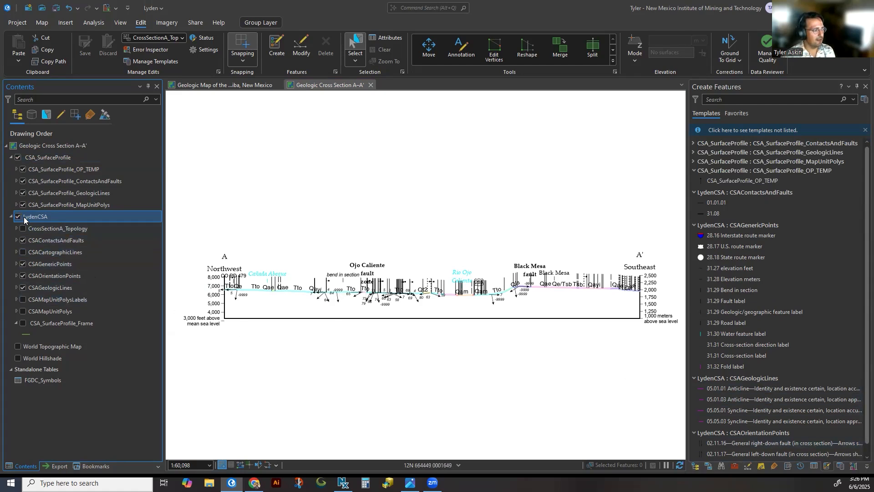
Turn on the CSA_SurfaceProfile_Frame layer.
{"action": "left_click_drag", "start_coordinate": [367, 393], "coordinate": [365, 392]}
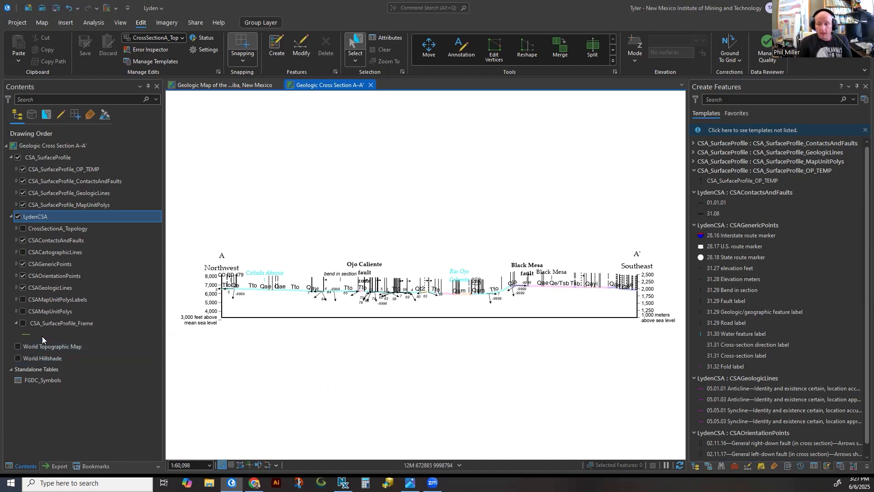
{"action": "left_click", "coordinate": [22, 323]}
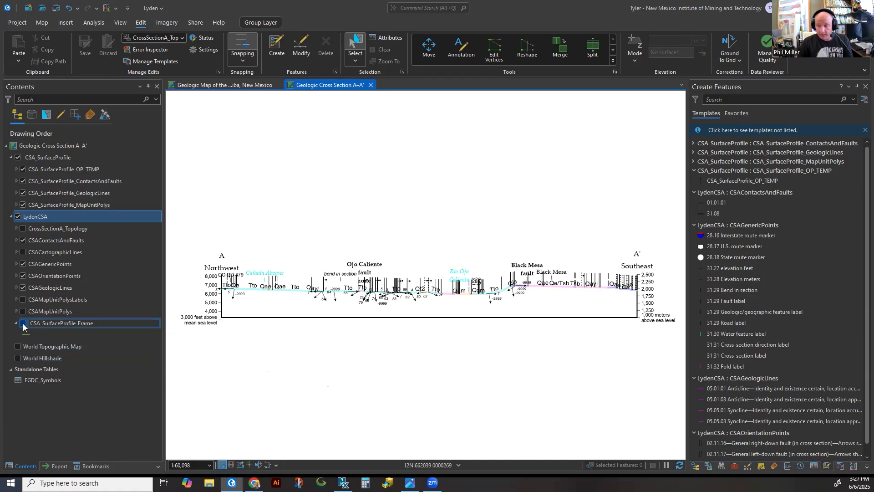